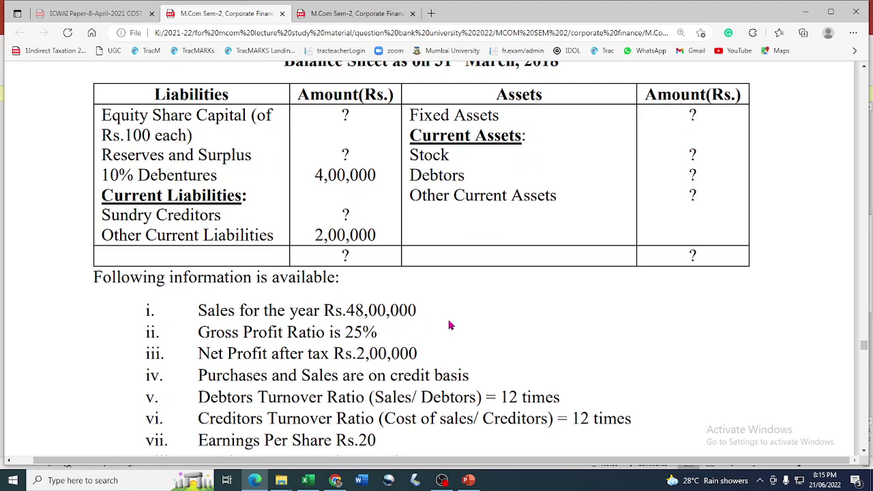
Step: Read through the information given for problem 25, highlighting the sales and net profit after tax items
{"action": "left_click_drag", "start_coordinate": [245, 311], "coordinate": [417, 312]}
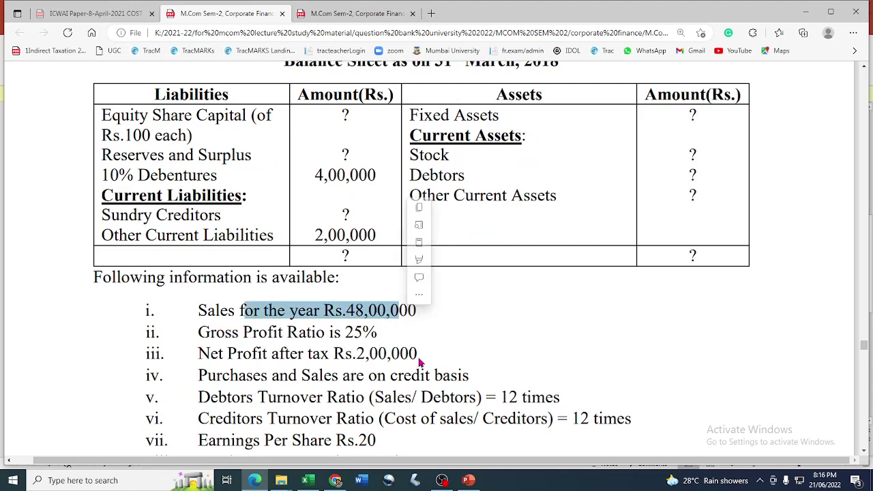
{"action": "double_click", "coordinate": [354, 353]}
{"action": "left_click_drag", "start_coordinate": [297, 353], "coordinate": [391, 354]}
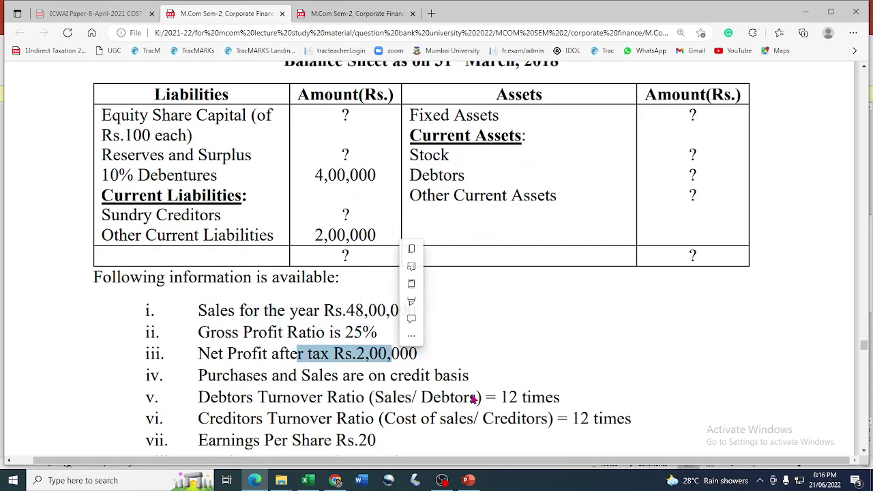
{"action": "scroll", "coordinate": [468, 392], "scroll_direction": "down", "scroll_amount": 3}
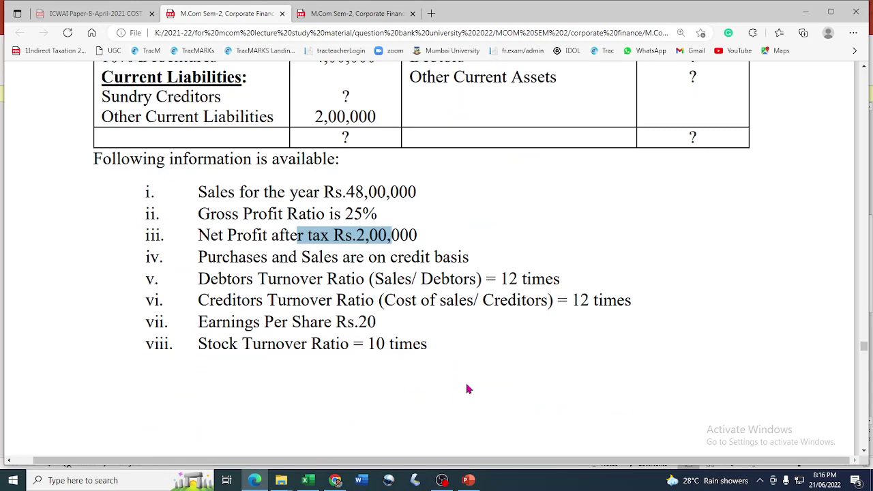
{"action": "scroll", "coordinate": [471, 392], "scroll_direction": "down", "scroll_amount": 2}
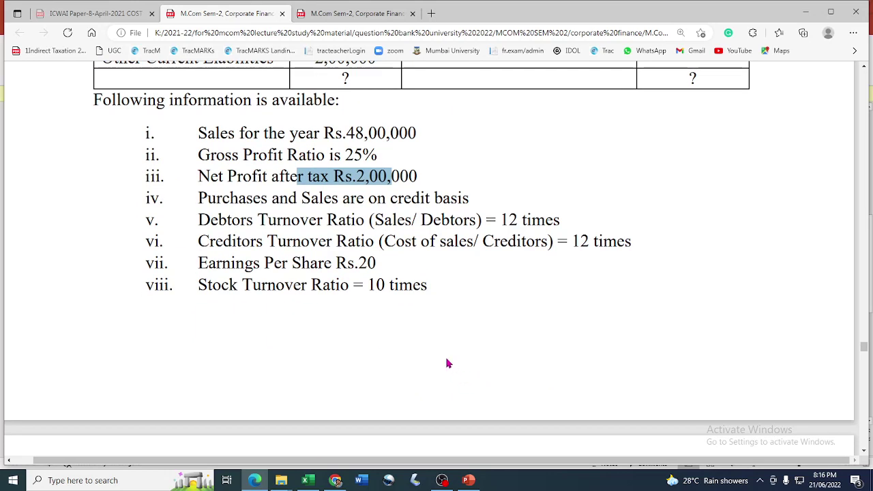
{"action": "scroll", "coordinate": [447, 363], "scroll_direction": "down", "scroll_amount": 2}
{"action": "scroll", "coordinate": [444, 361], "scroll_direction": "up", "scroll_amount": 2}
{"action": "scroll", "coordinate": [382, 361], "scroll_direction": "up", "scroll_amount": 2}
Step: Examine the earnings per share, net profit after tax and share face value in relation to the missing equity share capital
{"action": "left_click_drag", "start_coordinate": [198, 322], "coordinate": [329, 322]}
{"action": "scroll", "coordinate": [386, 352], "scroll_direction": "up", "scroll_amount": 8}
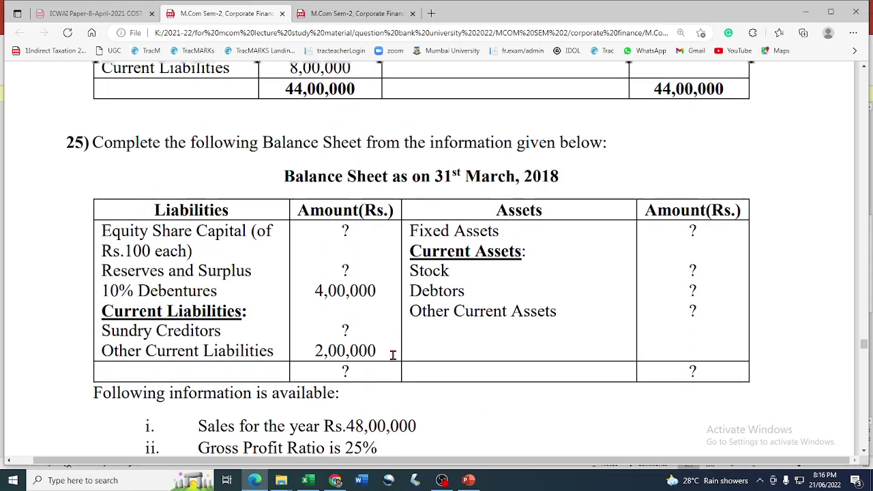
{"action": "left_click_drag", "start_coordinate": [125, 253], "coordinate": [151, 254]}
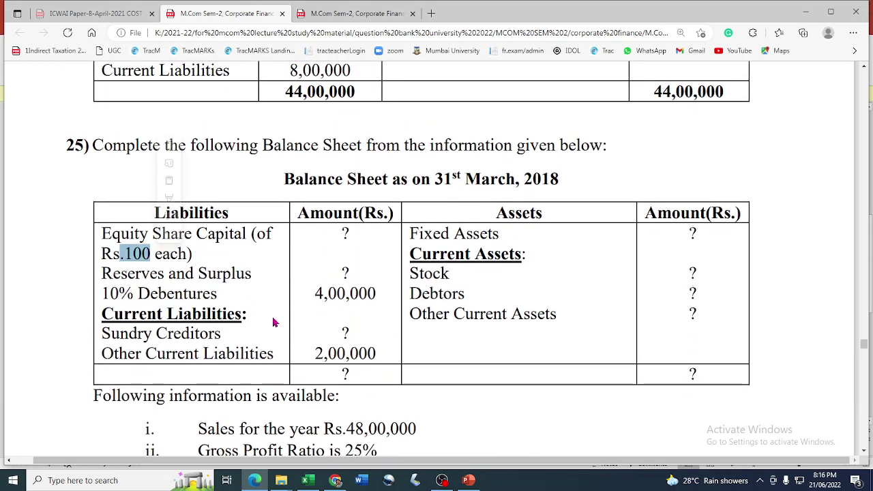
{"action": "scroll", "coordinate": [278, 321], "scroll_direction": "down", "scroll_amount": 8}
{"action": "left_click_drag", "start_coordinate": [199, 325], "coordinate": [333, 324]}
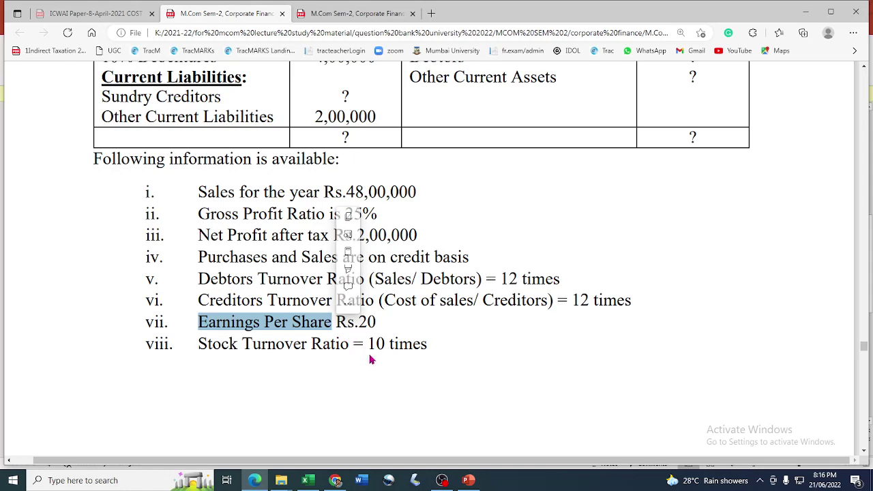
{"action": "scroll", "coordinate": [370, 359], "scroll_direction": "down", "scroll_amount": 2}
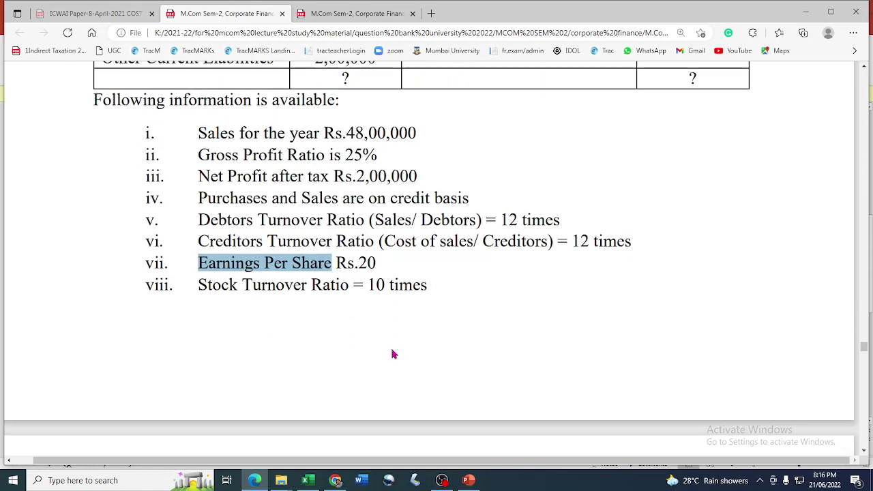
{"action": "scroll", "coordinate": [393, 353], "scroll_direction": "up", "scroll_amount": 2}
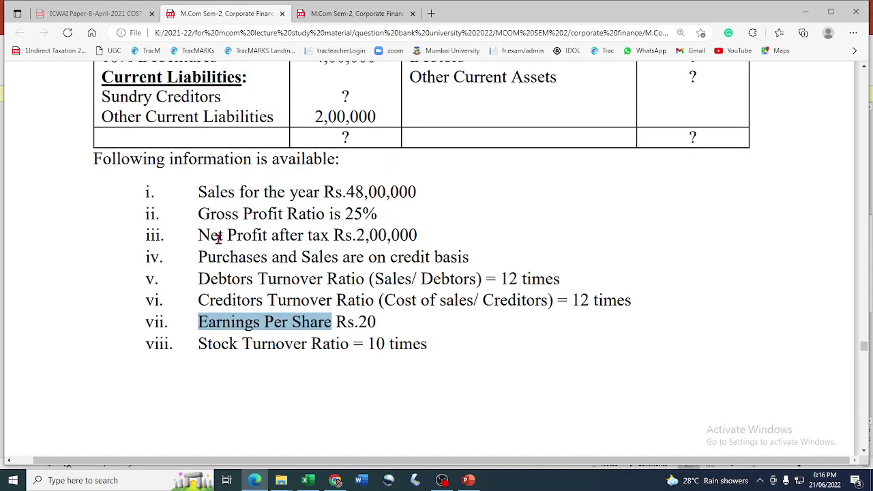
{"action": "left_click_drag", "start_coordinate": [199, 235], "coordinate": [424, 238]}
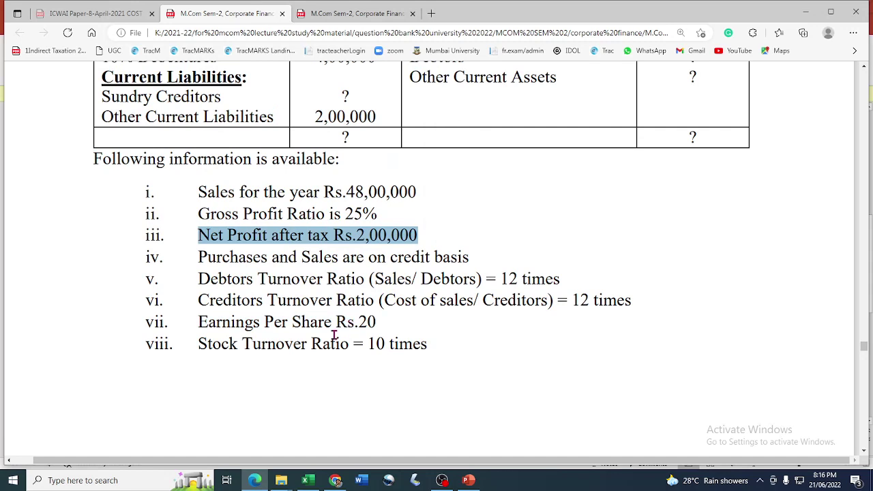
{"action": "left_click_drag", "start_coordinate": [358, 321], "coordinate": [376, 322]}
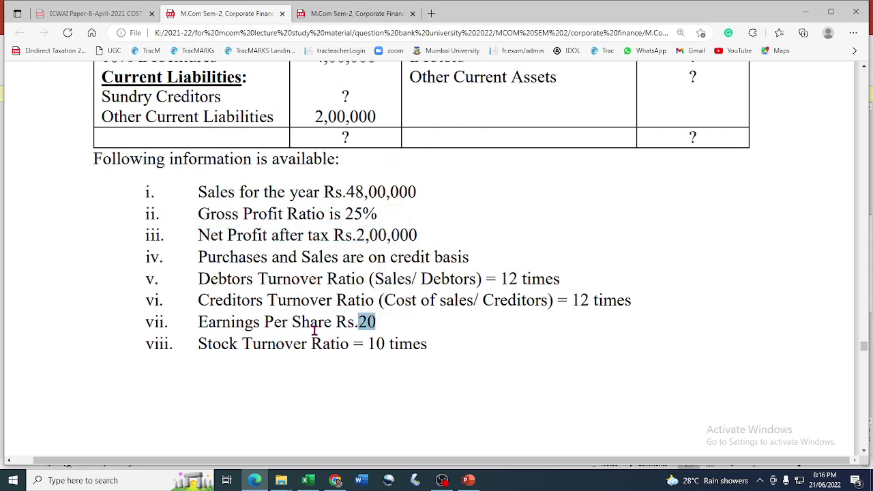
{"action": "scroll", "coordinate": [318, 328], "scroll_direction": "up", "scroll_amount": 3}
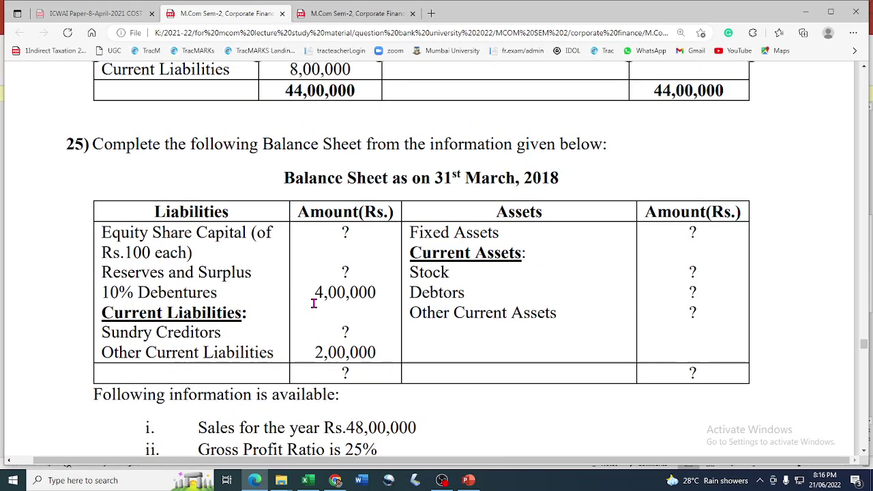
{"action": "left_click_drag", "start_coordinate": [335, 233], "coordinate": [352, 234]}
Step: Examine the stock turnover ratio and the debt equity ratio given for problem 25
{"action": "scroll", "coordinate": [315, 365], "scroll_direction": "down", "scroll_amount": 2}
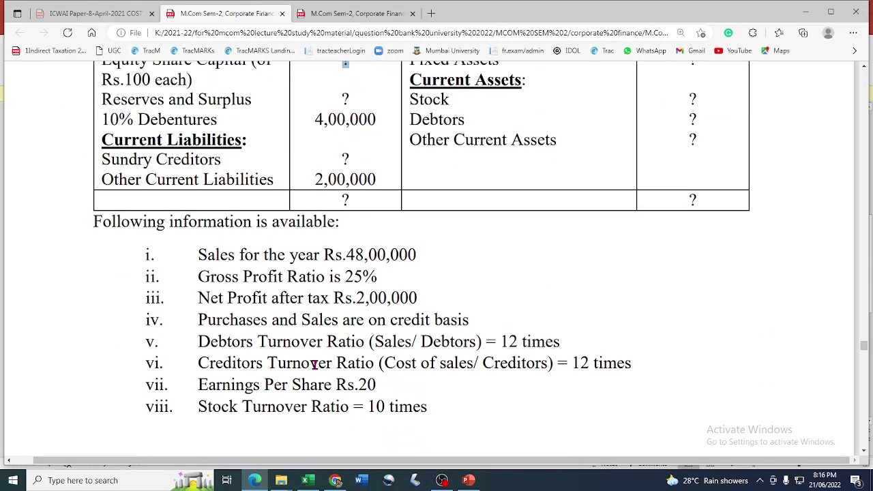
{"action": "scroll", "coordinate": [314, 365], "scroll_direction": "down", "scroll_amount": 2}
{"action": "left_click_drag", "start_coordinate": [213, 227], "coordinate": [377, 276]}
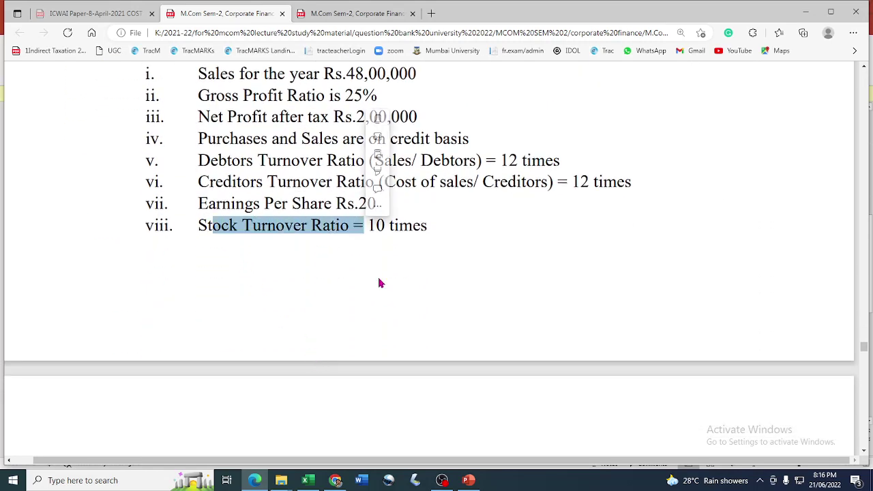
{"action": "scroll", "coordinate": [371, 308], "scroll_direction": "down", "scroll_amount": 2}
{"action": "left_click_drag", "start_coordinate": [199, 313], "coordinate": [390, 314]}
{"action": "scroll", "coordinate": [360, 336], "scroll_direction": "up", "scroll_amount": 1}
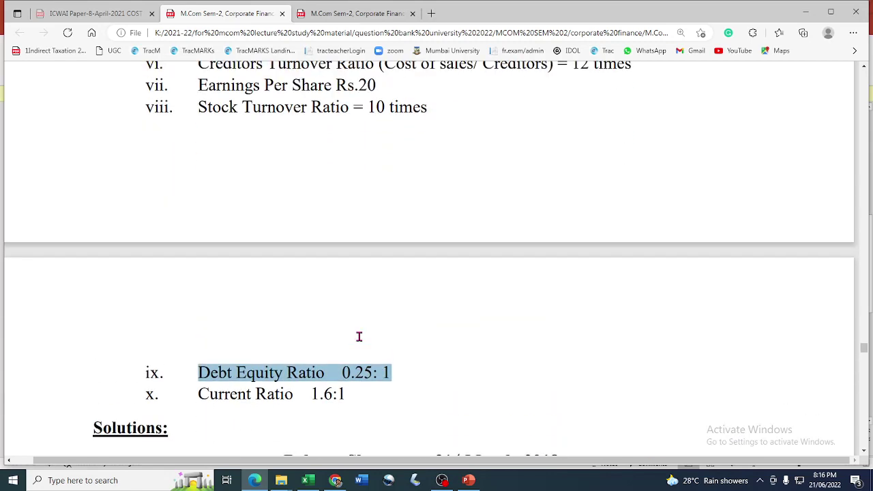
{"action": "scroll", "coordinate": [390, 368], "scroll_direction": "up", "scroll_amount": 5}
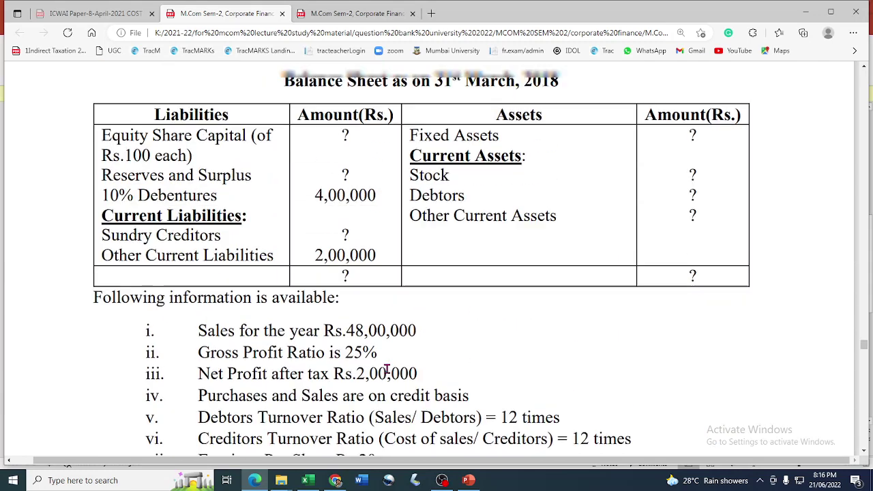
Step: Compare the missing equity capital, reserves and sundry creditors in the balance sheet with the debt equity and current ratios
{"action": "left_click_drag", "start_coordinate": [314, 236], "coordinate": [376, 235]}
{"action": "left_click_drag", "start_coordinate": [351, 172], "coordinate": [290, 202]}
{"action": "left_click_drag", "start_coordinate": [215, 175], "coordinate": [253, 216]}
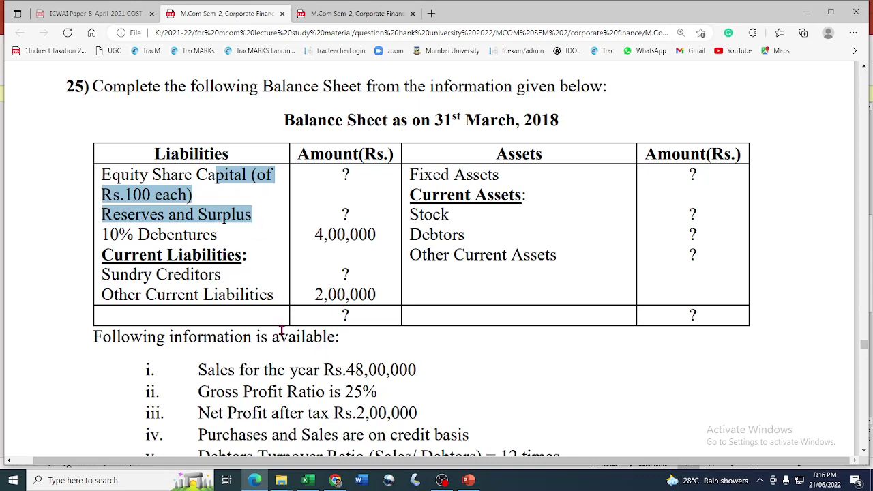
{"action": "scroll", "coordinate": [328, 369], "scroll_direction": "down", "scroll_amount": 5}
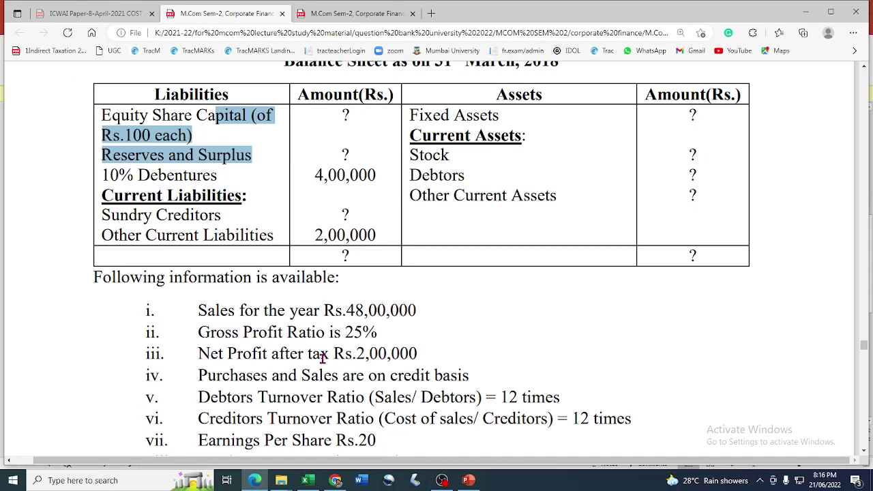
{"action": "scroll", "coordinate": [324, 364], "scroll_direction": "down", "scroll_amount": 1}
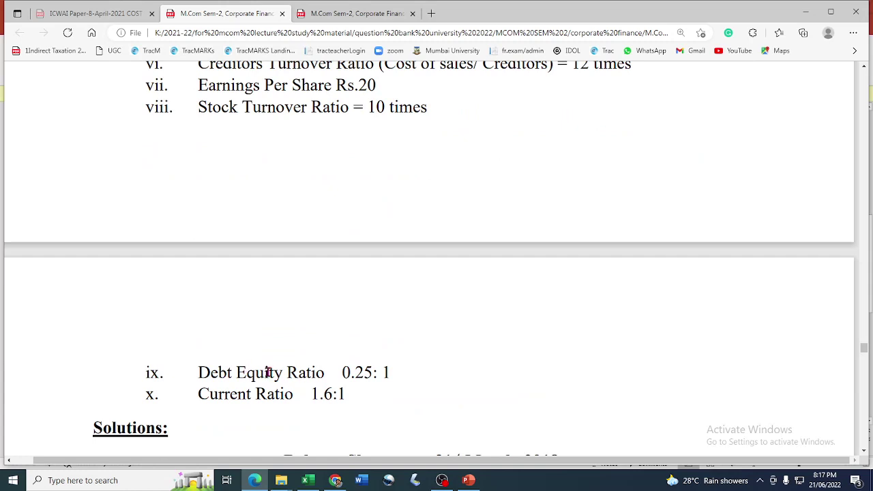
{"action": "left_click_drag", "start_coordinate": [343, 373], "coordinate": [396, 374]}
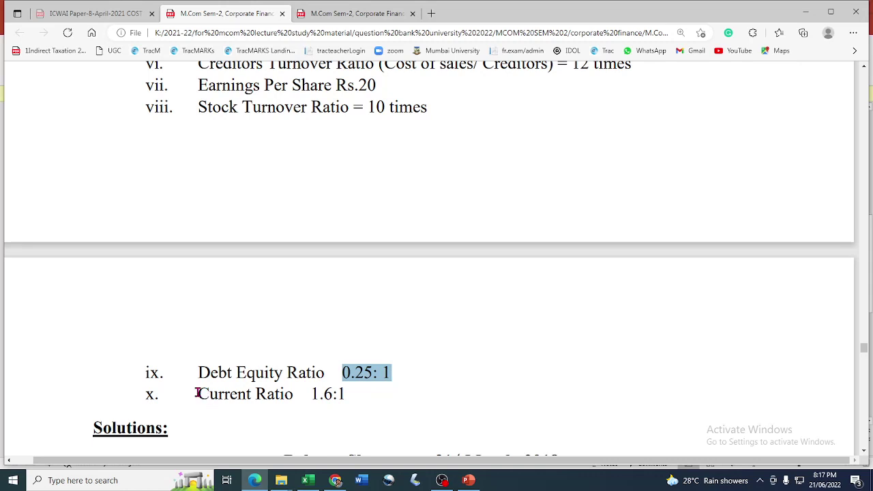
{"action": "left_click_drag", "start_coordinate": [197, 394], "coordinate": [359, 400]}
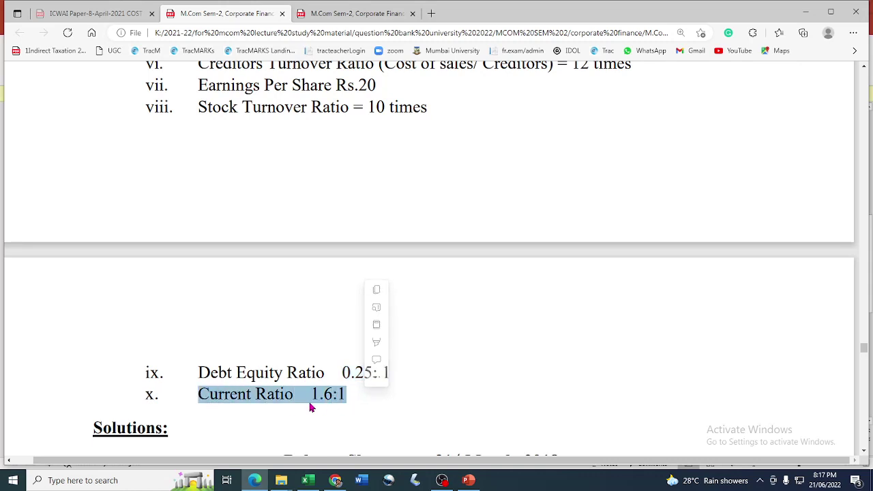
{"action": "scroll", "coordinate": [398, 423], "scroll_direction": "up", "scroll_amount": 5}
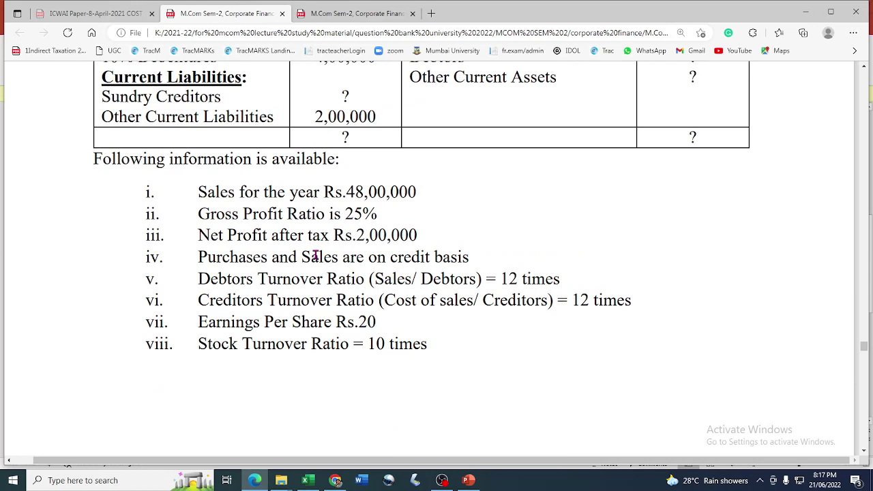
Step: Examine the sales amount and the gross profit ratio in the given information
{"action": "left_click_drag", "start_coordinate": [346, 198], "coordinate": [409, 208]}
{"action": "left_click", "coordinate": [359, 202]}
{"action": "left_click_drag", "start_coordinate": [342, 196], "coordinate": [414, 197]}
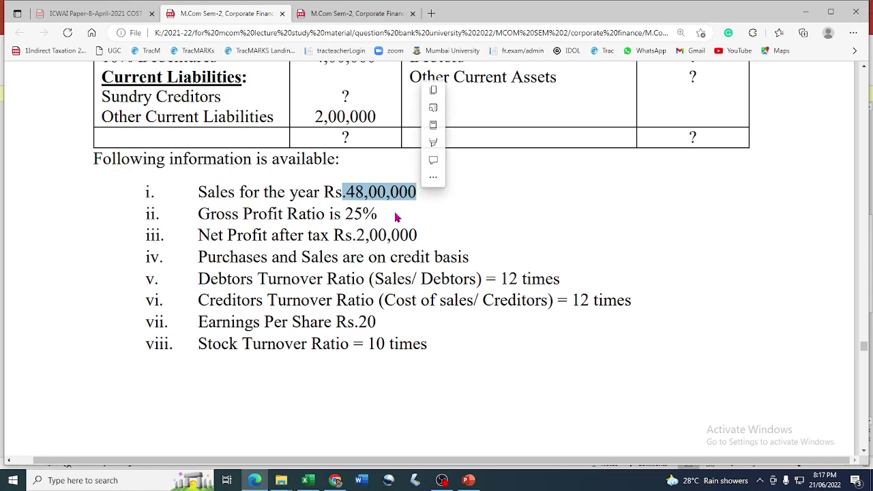
{"action": "left_click_drag", "start_coordinate": [344, 217], "coordinate": [375, 214]}
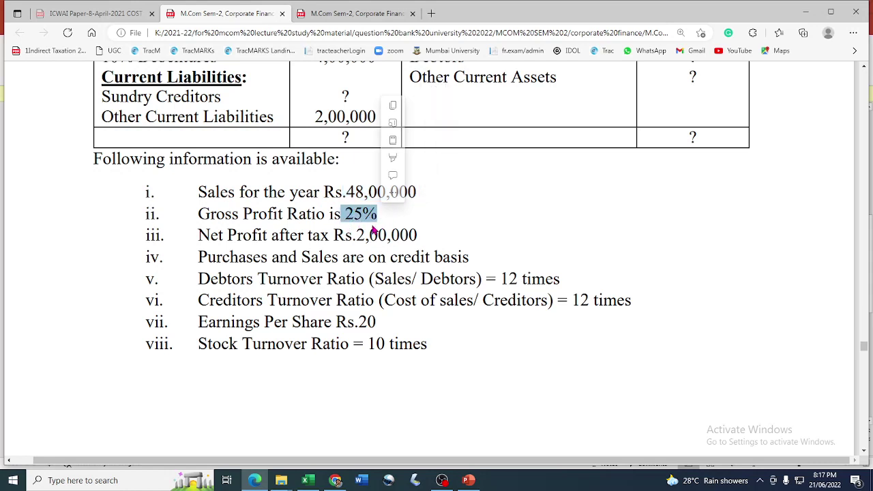
{"action": "left_click", "coordinate": [363, 216]}
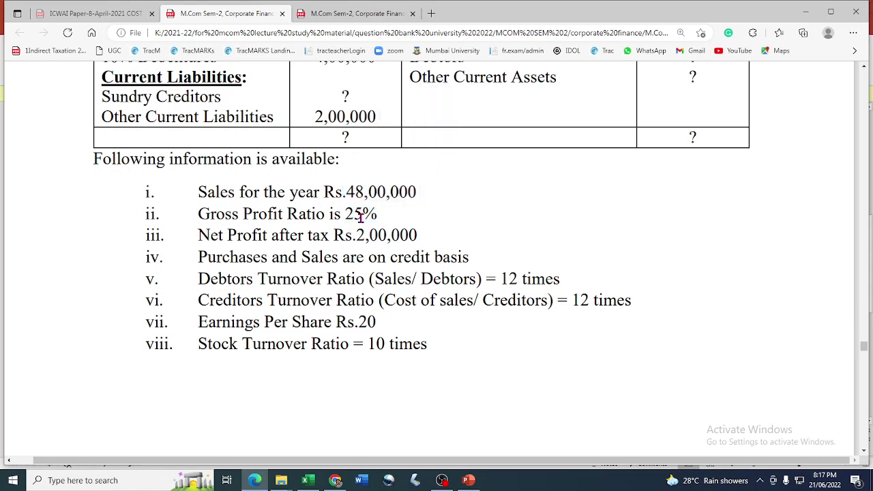
{"action": "left_click_drag", "start_coordinate": [348, 214], "coordinate": [374, 217]}
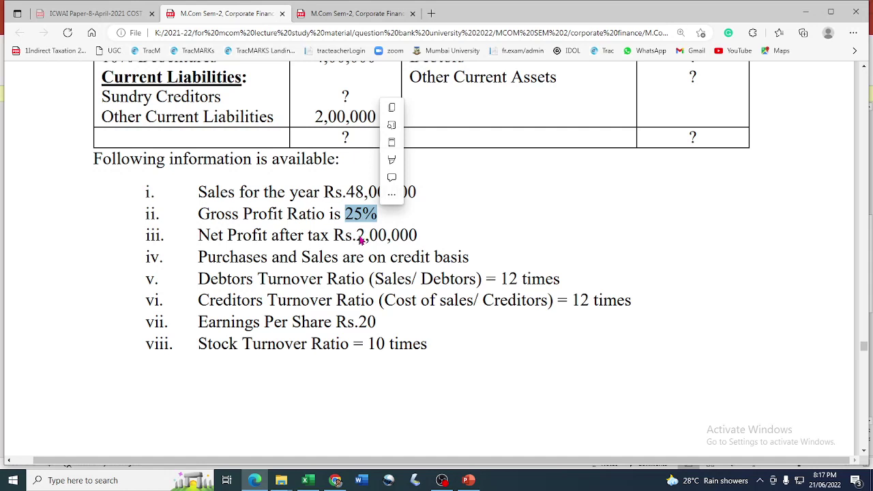
{"action": "left_click", "coordinate": [416, 299]}
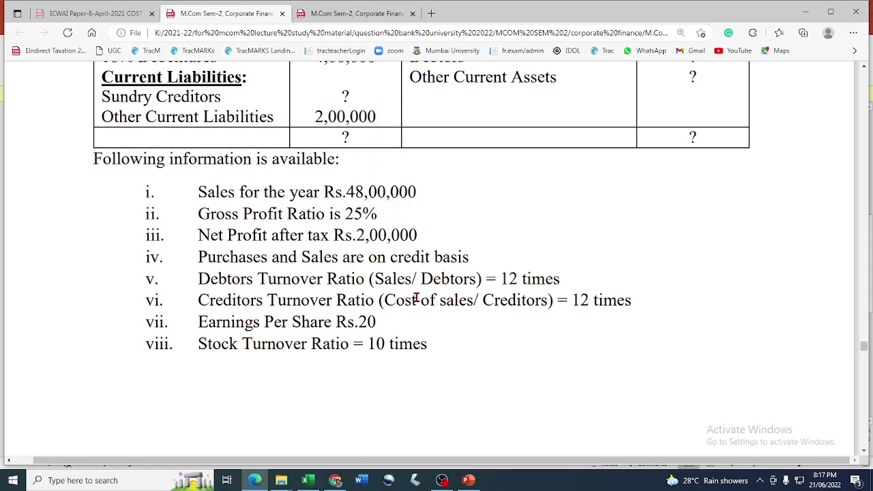
Step: Examine the debtors turnover and creditors turnover ratio items with their formulas
{"action": "double_click", "coordinate": [417, 298]}
{"action": "left_click_drag", "start_coordinate": [205, 281], "coordinate": [561, 281]}
{"action": "left_click_drag", "start_coordinate": [203, 300], "coordinate": [632, 301]}
{"action": "scroll", "coordinate": [382, 286], "scroll_direction": "up", "scroll_amount": 1}
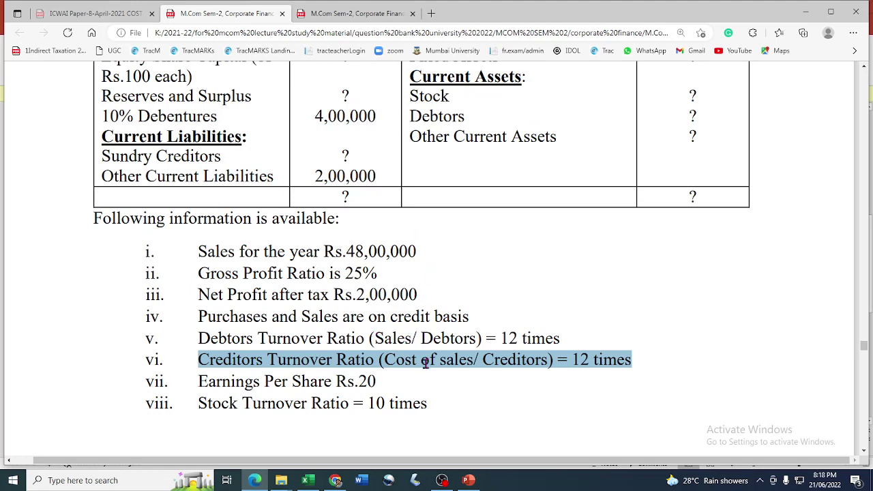
Step: Switch to the corporate finance solutions workbook in Excel and rename Sheet4 as 25
{"action": "key", "text": "alt+Tab"}
{"action": "key", "text": "alt+Tab"}
{"action": "key", "text": "alt+Tab"}
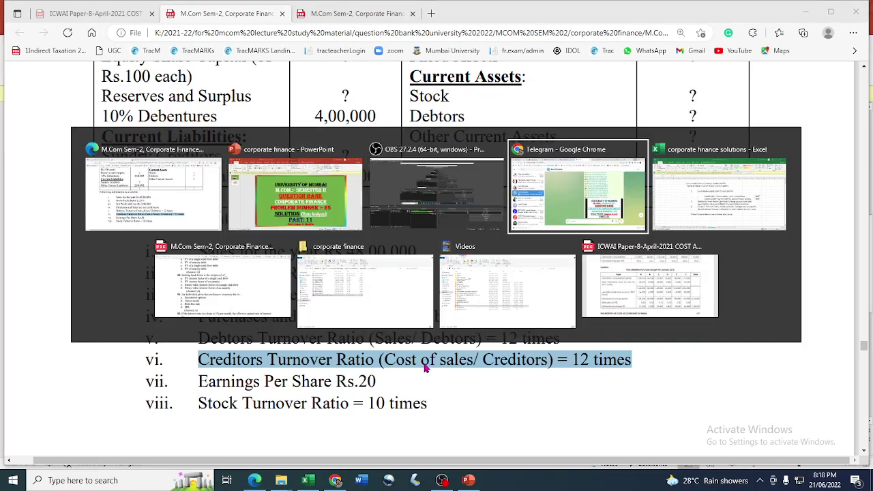
{"action": "key", "text": "alt+Tab"}
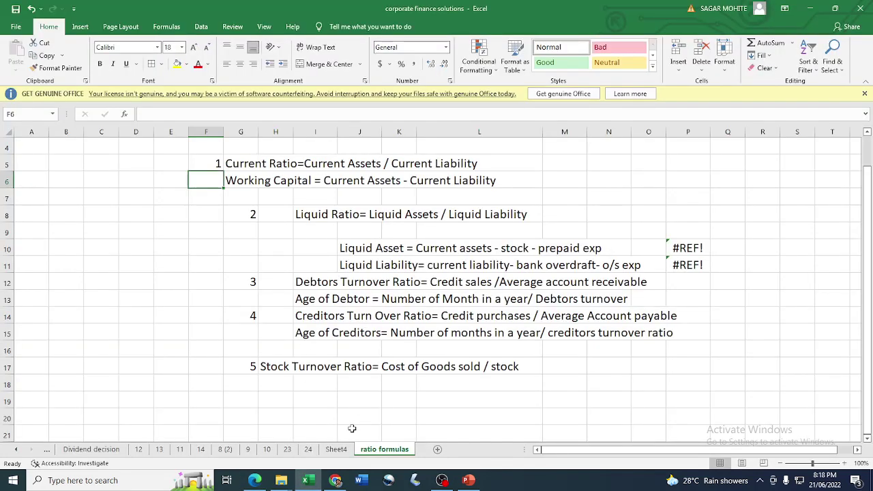
{"action": "left_click", "coordinate": [337, 451]}
{"action": "right_click", "coordinate": [338, 450]}
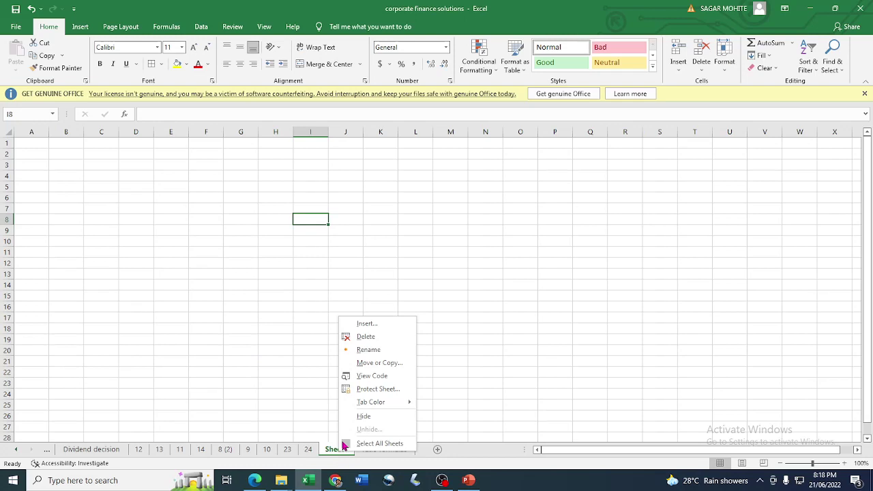
{"action": "left_click", "coordinate": [373, 349]}
{"action": "type", "text": "25"}
{"action": "key", "text": "Return"}
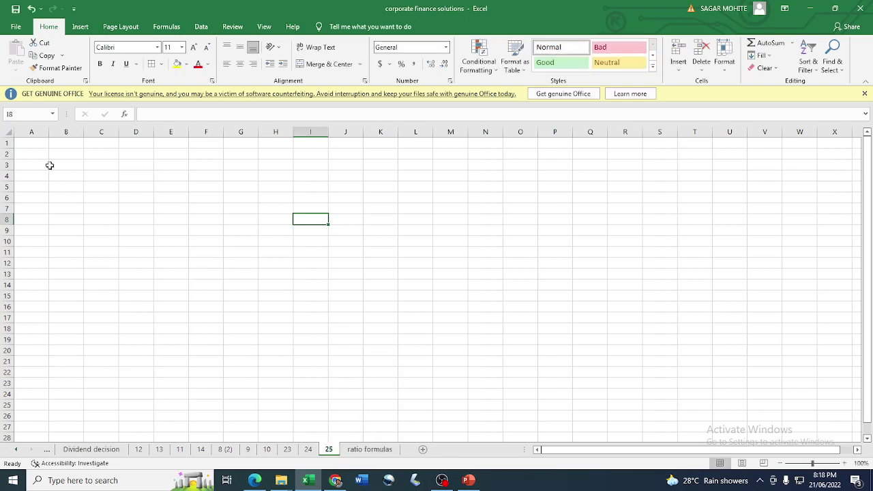
Step: Set the font size of the entire worksheet 25 to 18
{"action": "left_click", "coordinate": [7, 134]}
{"action": "left_click", "coordinate": [171, 48]}
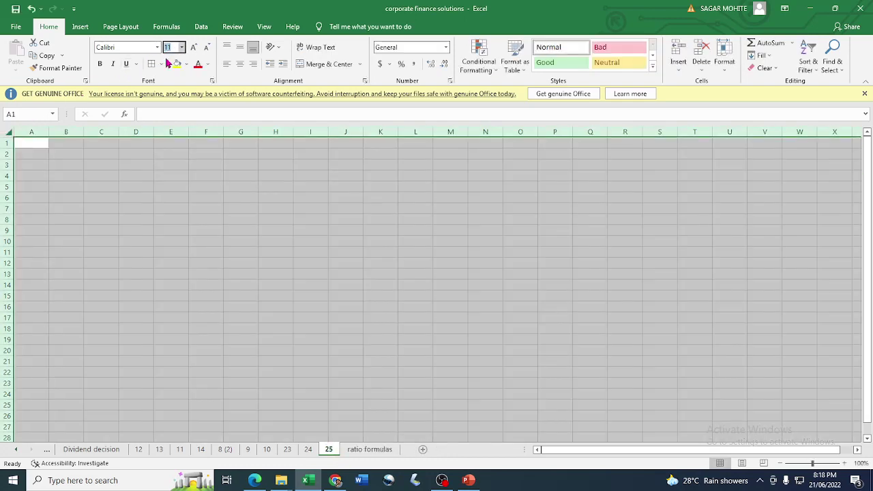
{"action": "type", "text": "18"}
{"action": "key", "text": "Return"}
{"action": "left_click", "coordinate": [270, 285]}
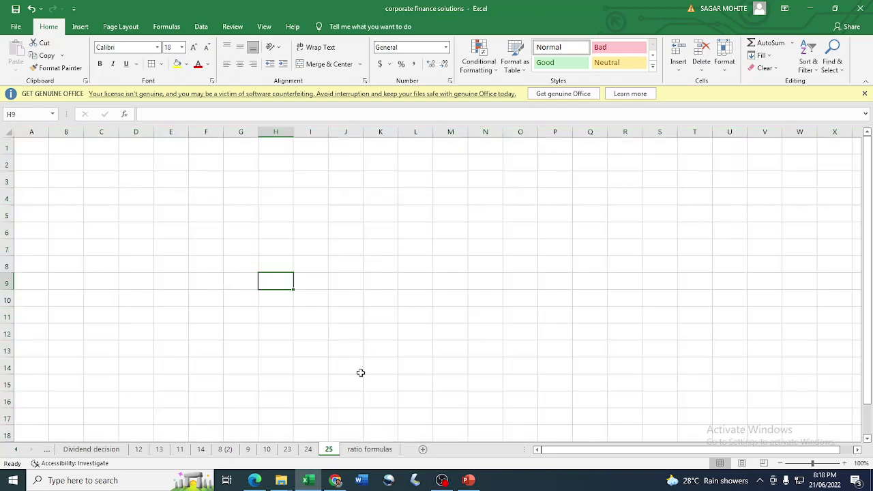
Step: Copy the complete Balance Sheet table from sheet 24 into sheet 25, starting at cell H2
{"action": "left_click", "coordinate": [286, 456]}
{"action": "scroll", "coordinate": [322, 409], "scroll_direction": "up", "scroll_amount": 2}
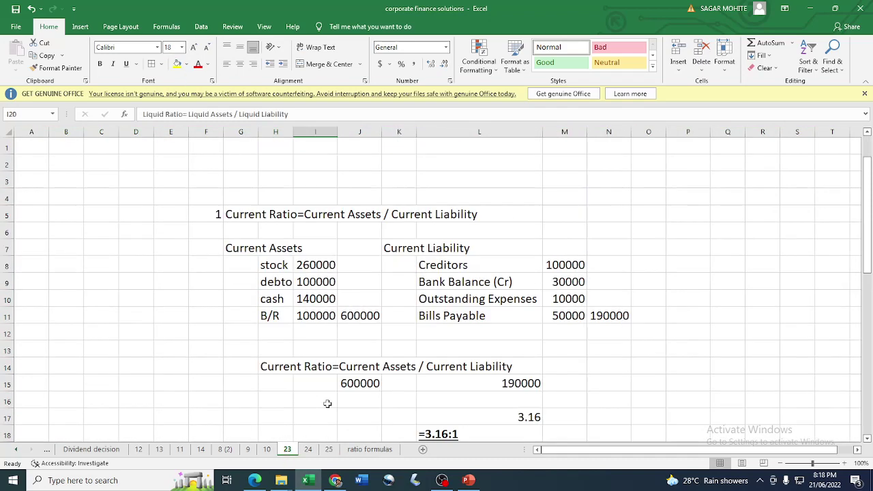
{"action": "left_click", "coordinate": [308, 452]}
{"action": "scroll", "coordinate": [326, 330], "scroll_direction": "up", "scroll_amount": 6}
{"action": "scroll", "coordinate": [326, 330], "scroll_direction": "up", "scroll_amount": 20}
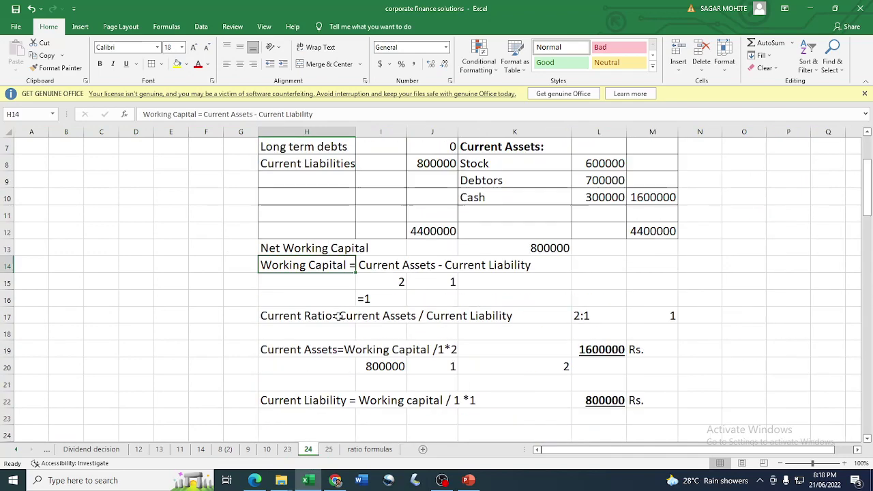
{"action": "left_click_drag", "start_coordinate": [431, 164], "coordinate": [445, 331]}
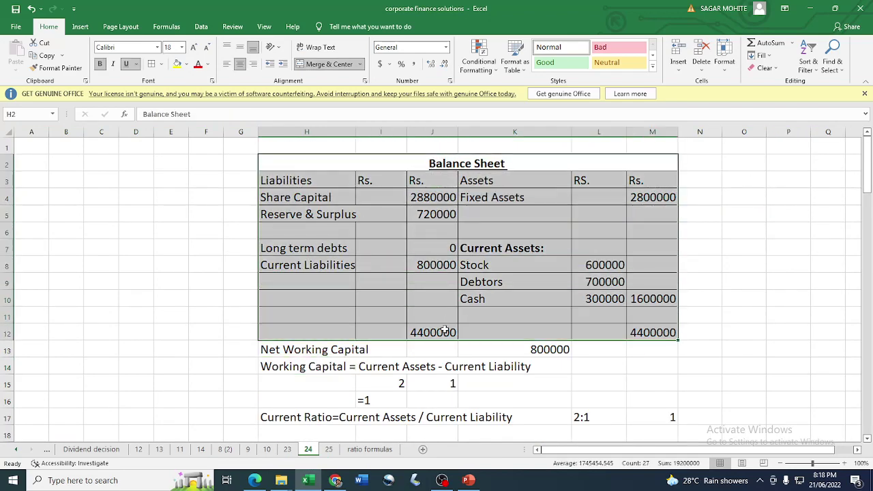
{"action": "key", "text": "ctrl+c"}
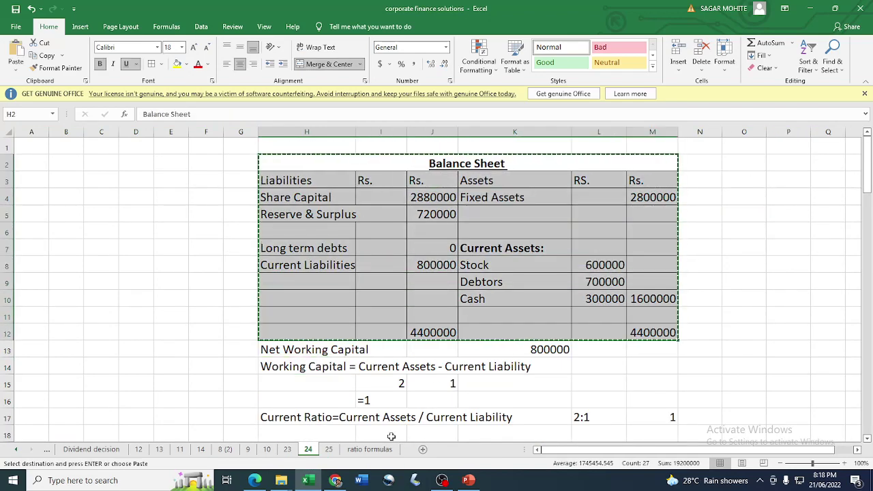
{"action": "left_click", "coordinate": [329, 449]}
{"action": "left_click", "coordinate": [266, 169]}
{"action": "key", "text": "ctrl+v"}
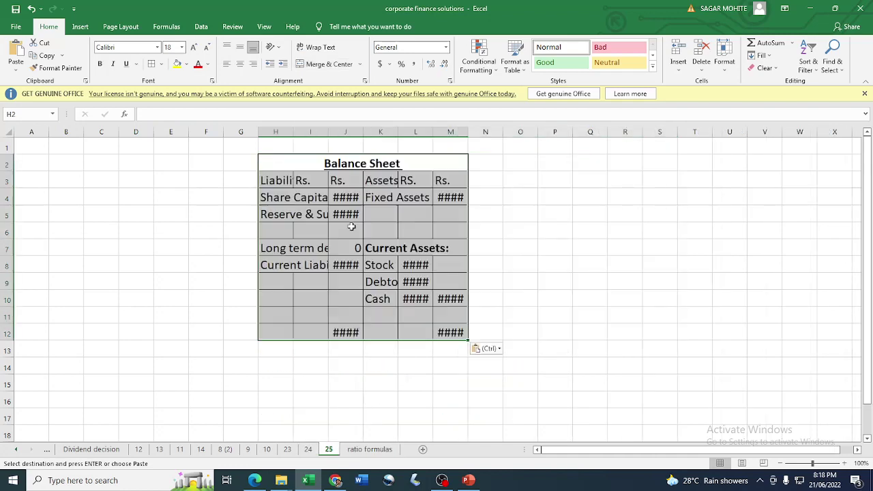
Step: Adjust the widths of columns H through M on sheet 25 to fit the balance sheet's contents
{"action": "left_click_drag", "start_coordinate": [293, 132], "coordinate": [362, 131]}
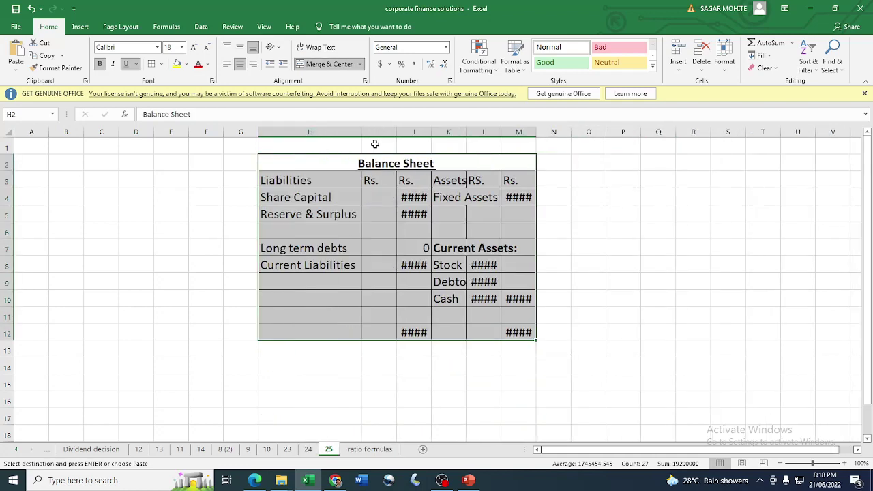
{"action": "double_click", "coordinate": [396, 131]}
{"action": "double_click", "coordinate": [416, 131]}
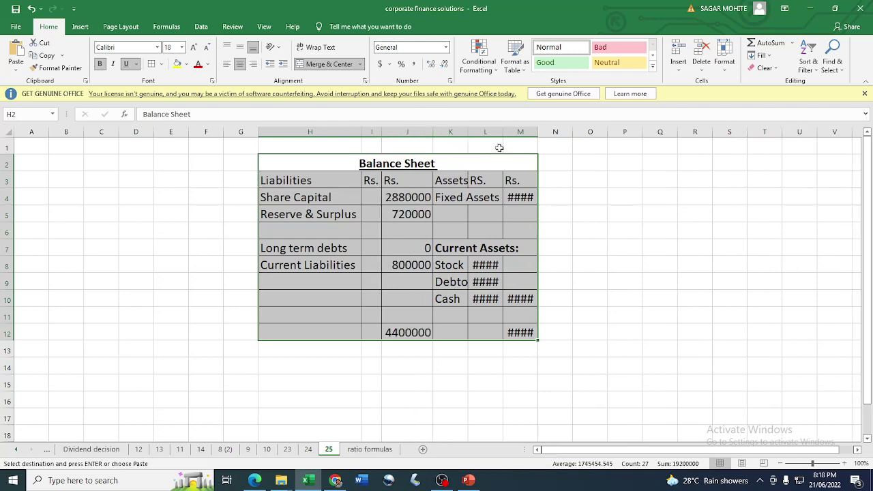
{"action": "double_click", "coordinate": [468, 132]}
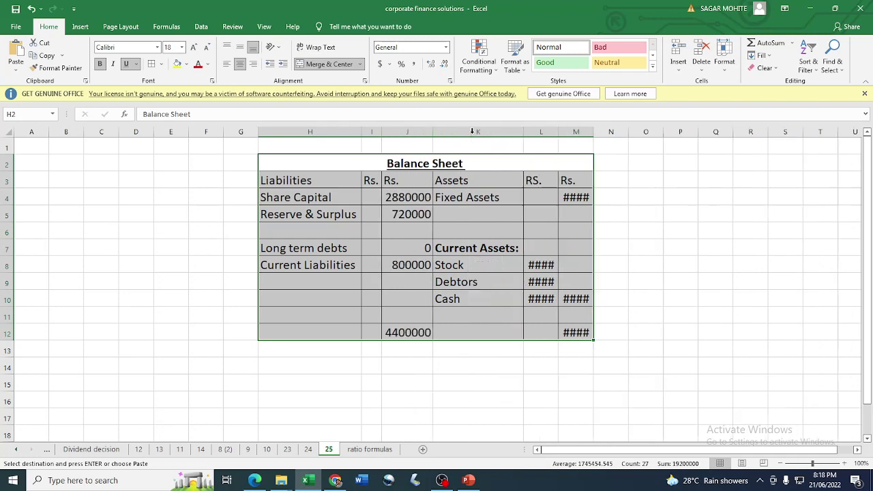
{"action": "double_click", "coordinate": [554, 132]}
{"action": "double_click", "coordinate": [603, 131]}
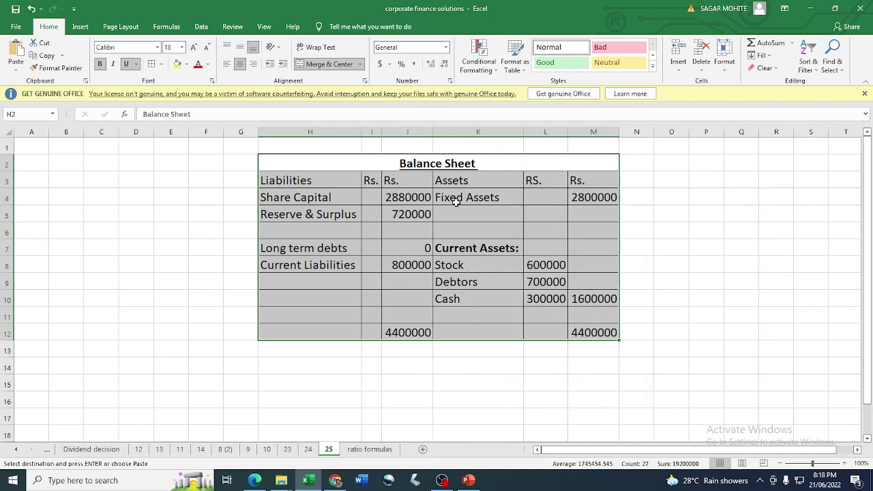
Step: Clear the copied individual amounts on the assets and liabilities sides, keeping the labels and the total row
{"action": "left_click_drag", "start_coordinate": [544, 197], "coordinate": [584, 310]}
{"action": "key", "text": "Delete"}
{"action": "left_click_drag", "start_coordinate": [407, 197], "coordinate": [408, 287]}
{"action": "key", "text": "Delete"}
Step: Check the liability items in problem 25 and replace the "Long term debts" label in H7 with "Debentures"
{"action": "key", "text": "alt+Tab"}
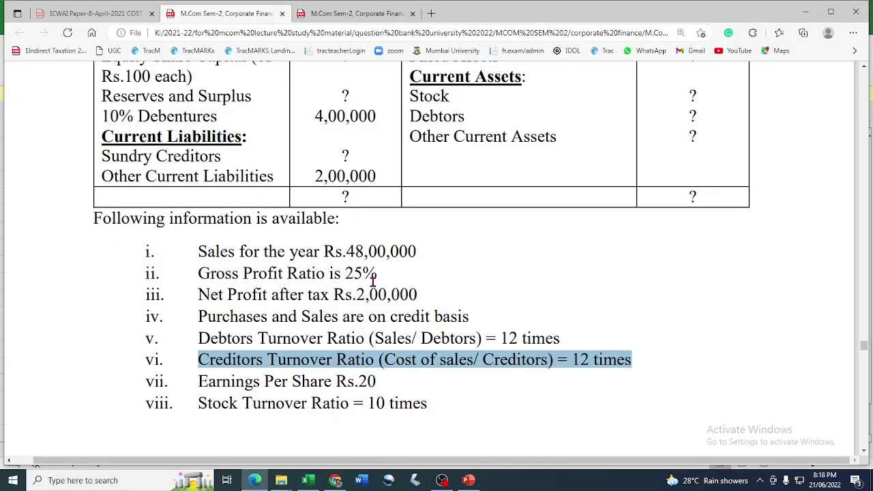
{"action": "scroll", "coordinate": [348, 275], "scroll_direction": "up", "scroll_amount": 2}
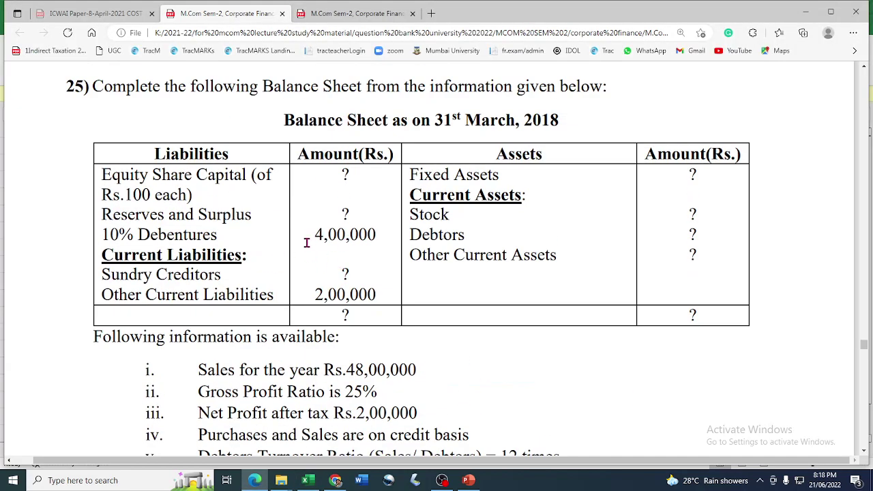
{"action": "key", "text": "alt+Tab"}
{"action": "left_click", "coordinate": [310, 198]}
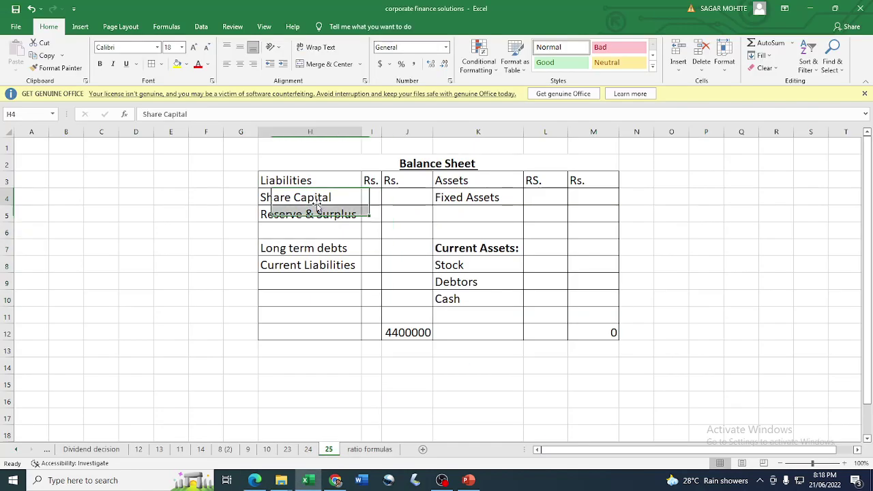
{"action": "left_click", "coordinate": [313, 215]}
{"action": "left_click", "coordinate": [314, 248]}
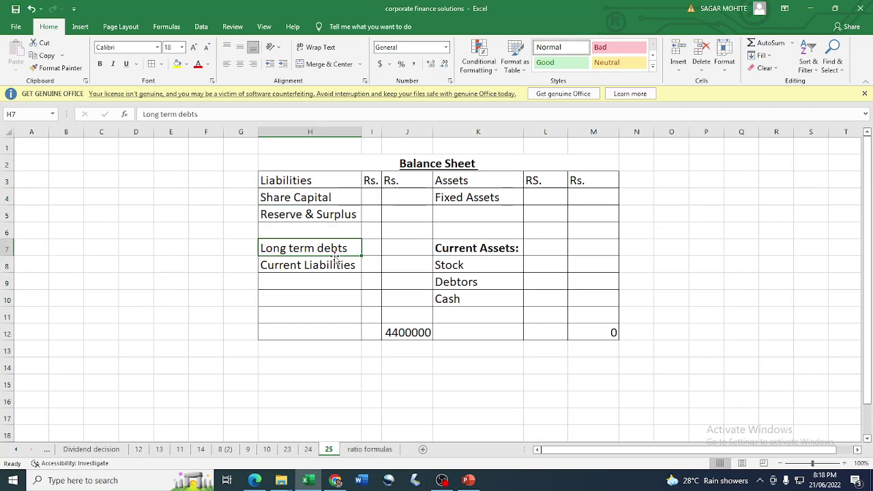
{"action": "type", "text": "dEB"}
{"action": "key", "text": "BackSpace"}
{"action": "key", "text": "BackSpace"}
{"action": "key", "text": "BackSpace"}
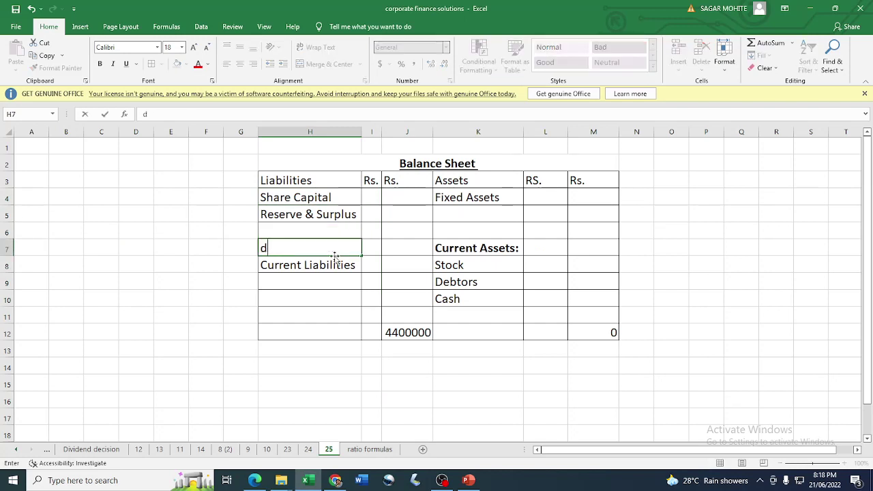
{"action": "type", "text": "De"}
{"action": "type", "text": "ber"}
{"action": "type", "text": "ntures"}
{"action": "key", "text": "Return"}
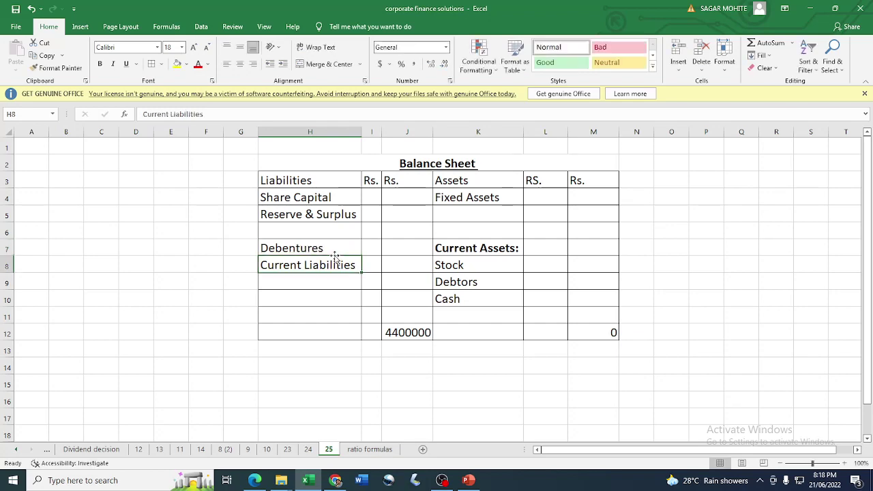
Step: Enter 400000 as the Debentures amount in J7 and clear the old liabilities total in J12
{"action": "key", "text": "alt+Tab"}
{"action": "key", "text": "alt+Tab"}
{"action": "left_click", "coordinate": [395, 253]}
{"action": "type", "text": "400000"}
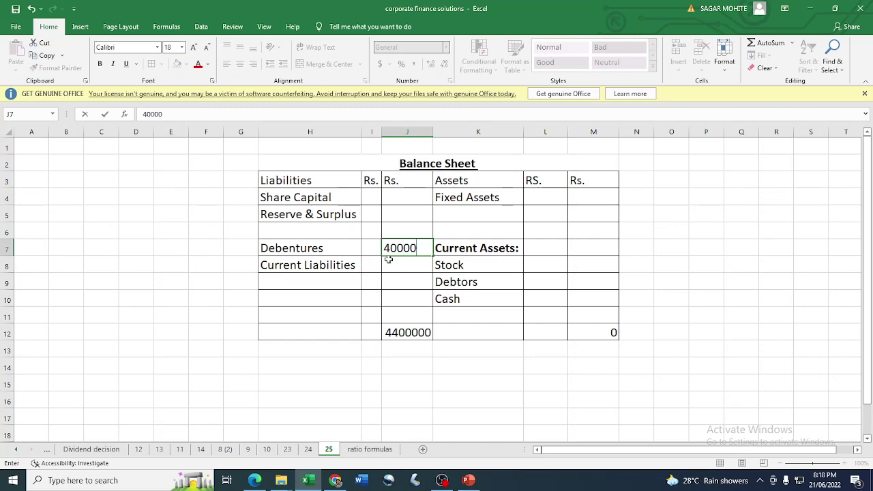
{"action": "key", "text": "Return"}
{"action": "left_click", "coordinate": [408, 333]}
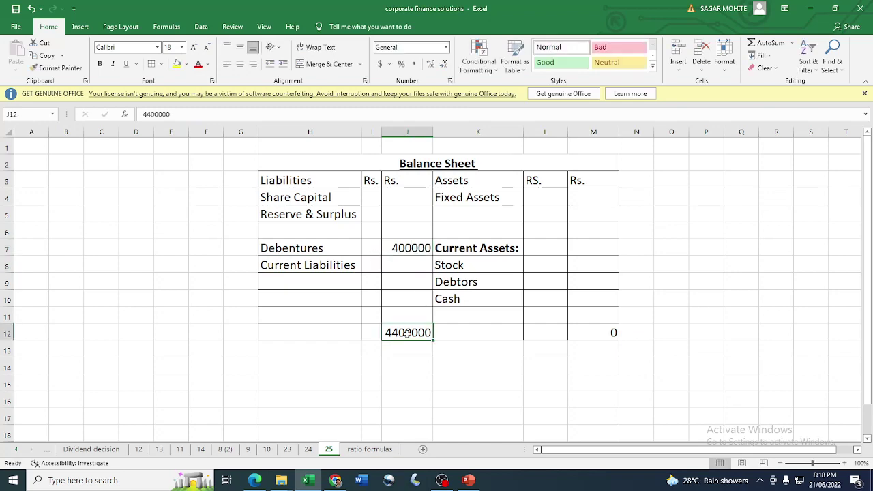
{"action": "key", "text": "Delete"}
Step: Copy the item names Sundry Creditors and Other Current Liabilities from the problem 25 document into cell H9
{"action": "key", "text": "alt+Tab"}
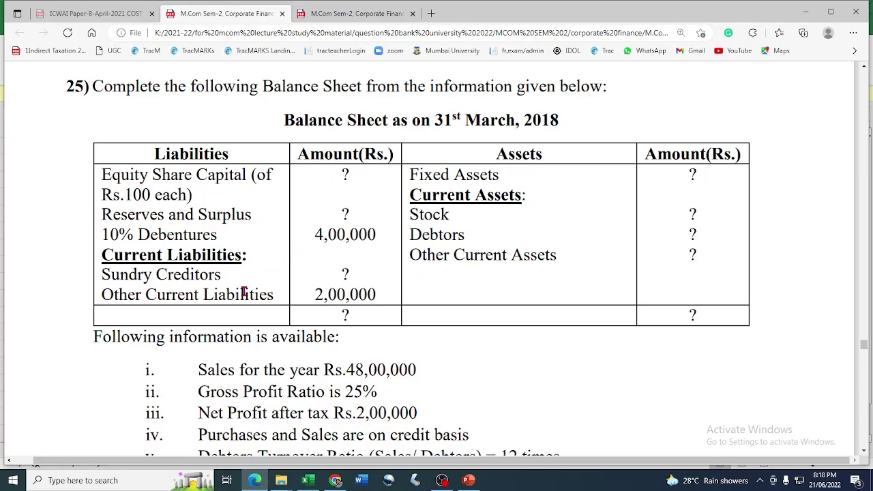
{"action": "left_click_drag", "start_coordinate": [106, 257], "coordinate": [242, 256]}
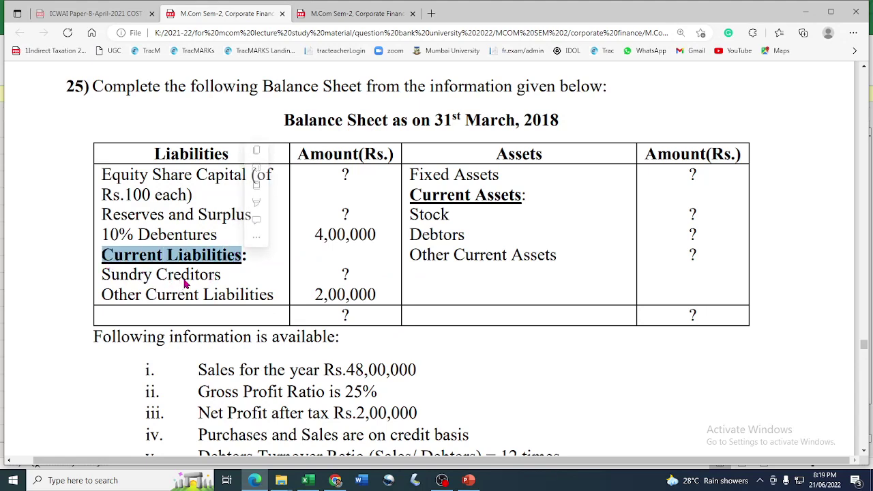
{"action": "left_click_drag", "start_coordinate": [105, 274], "coordinate": [270, 295]}
{"action": "key", "text": "ctrl+c"}
{"action": "key", "text": "alt+Tab"}
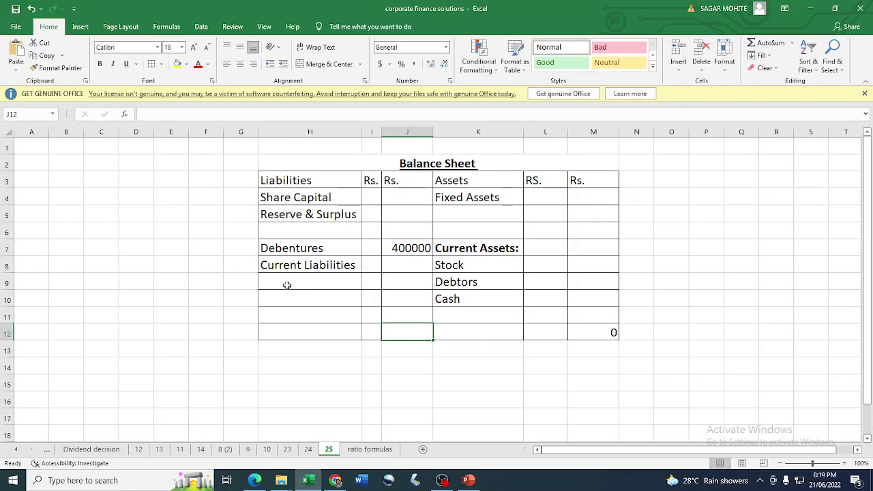
{"action": "left_click", "coordinate": [321, 285]}
{"action": "key", "text": "ctrl+v"}
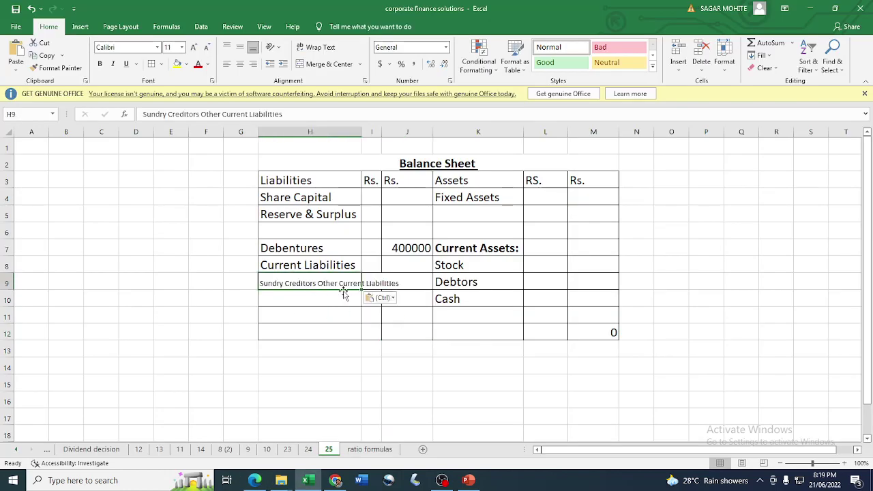
Step: Move the text "Other Current Liabilities" out of cell H9 into H10, leaving only Sundry Creditors in H9
{"action": "double_click", "coordinate": [319, 284]}
{"action": "left_click_drag", "start_coordinate": [319, 284], "coordinate": [413, 287]}
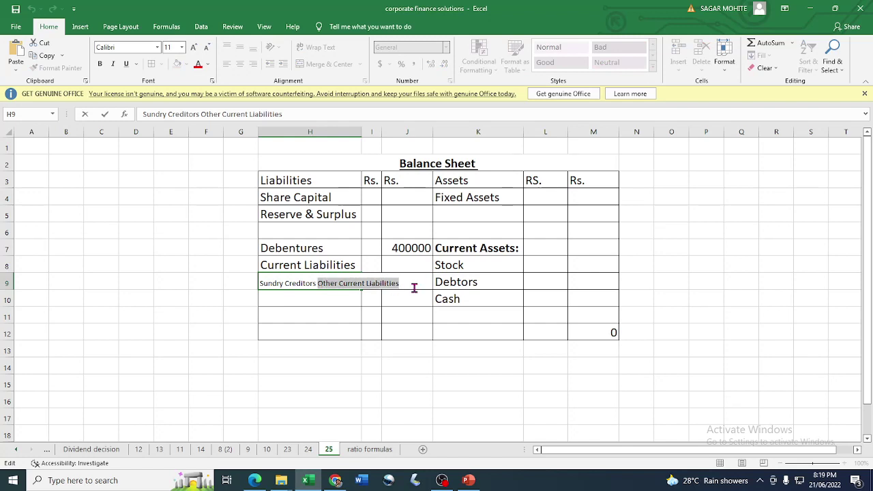
{"action": "key", "text": "Delete"}
{"action": "left_click", "coordinate": [313, 298]}
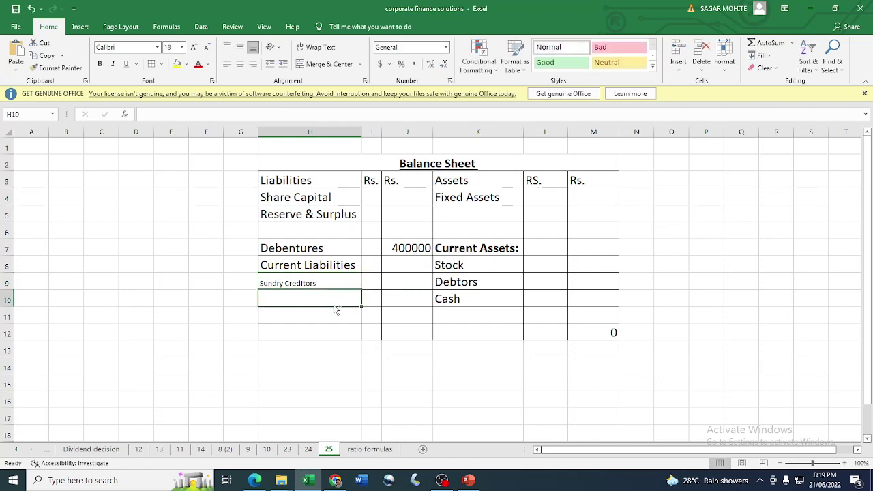
{"action": "key", "text": "ctrl+v"}
{"action": "left_click", "coordinate": [333, 331]}
Step: Apply the formatting of the Other Current Liabilities cell to the Sundry Creditors cell with Format Painter
{"action": "left_click", "coordinate": [311, 295]}
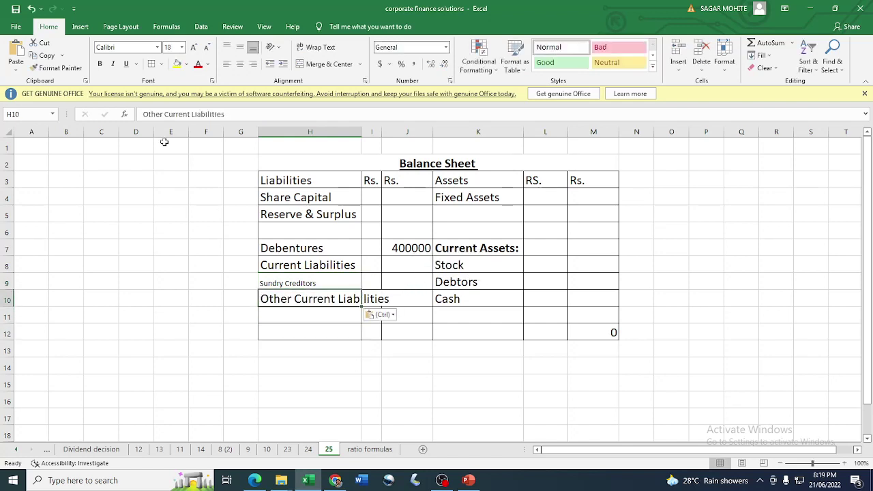
{"action": "left_click", "coordinate": [57, 68]}
{"action": "left_click", "coordinate": [302, 281]}
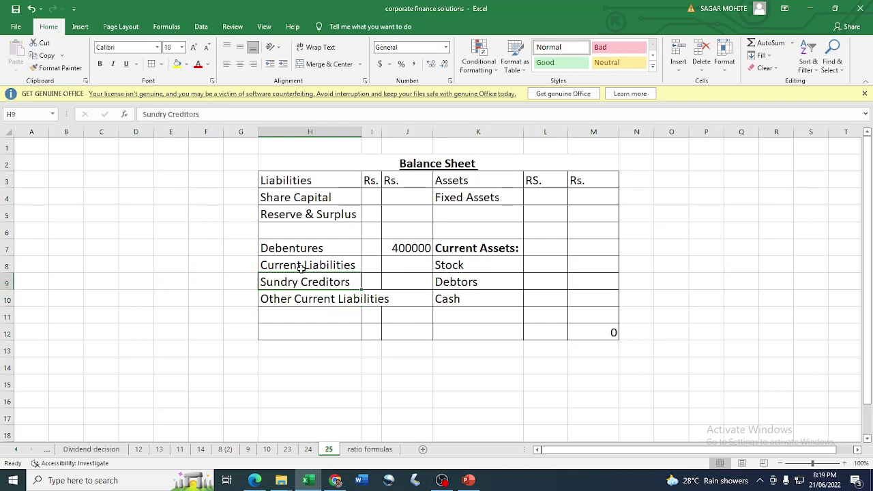
Step: Make the Current Liabilities heading bold and underlined, and fit column H to its longest label
{"action": "left_click", "coordinate": [302, 267]}
{"action": "left_click", "coordinate": [126, 65]}
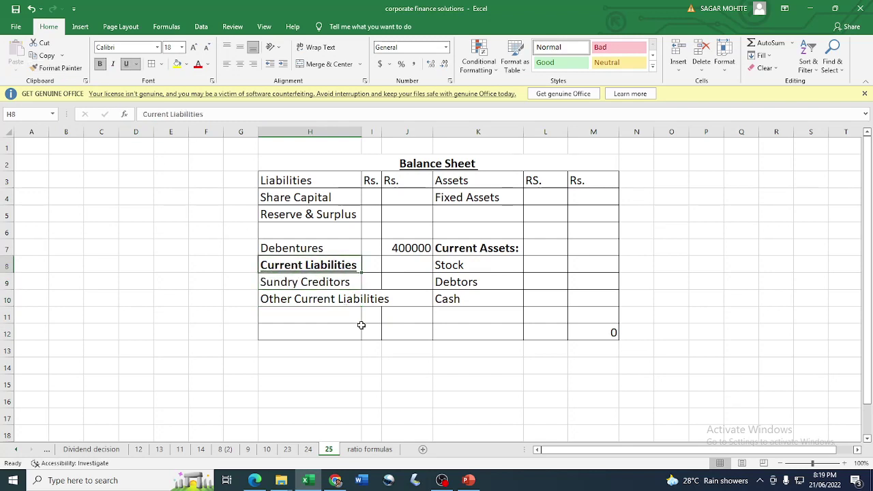
{"action": "left_click", "coordinate": [361, 324]}
{"action": "double_click", "coordinate": [362, 132]}
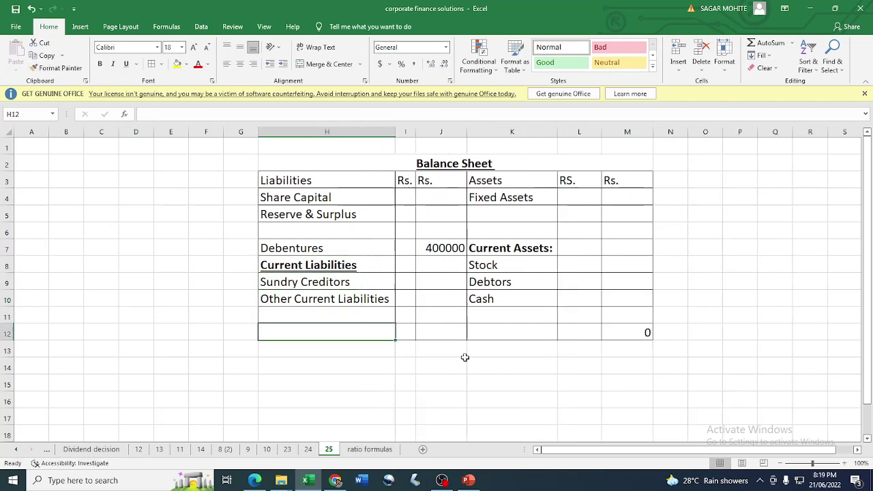
Step: Look up the year's sales in problem 25 and enter Sales in H17 with 4800000 in J17
{"action": "key", "text": "alt+Tab"}
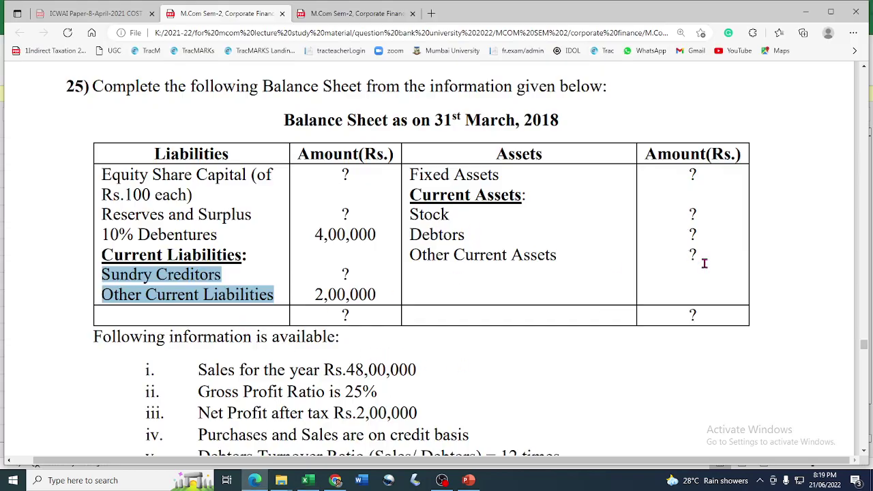
{"action": "key", "text": "alt+Tab"}
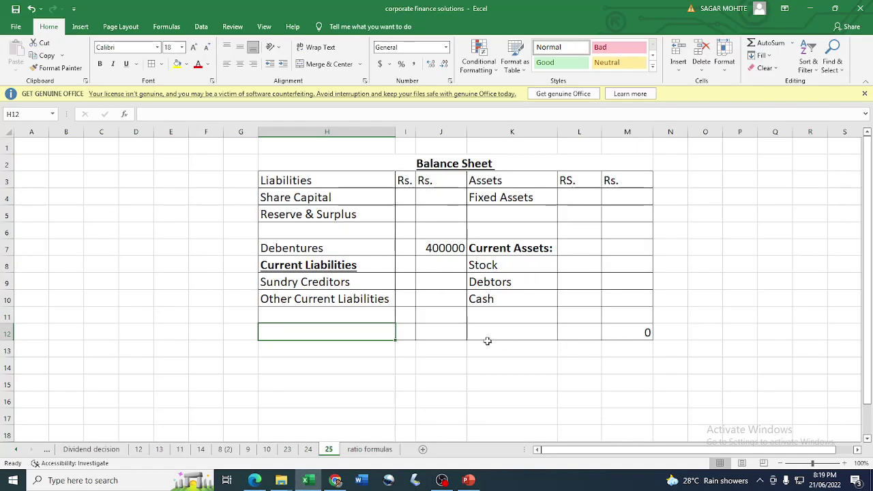
{"action": "left_click", "coordinate": [340, 373]}
{"action": "key", "text": "alt+Tab"}
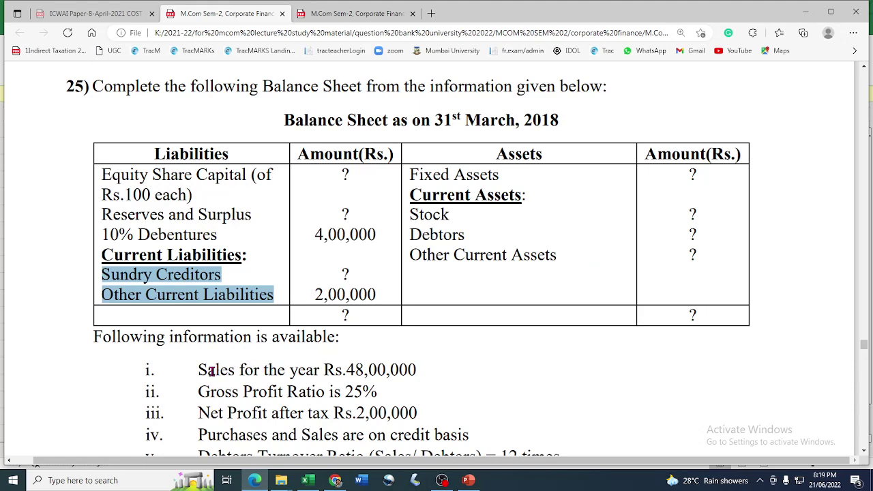
{"action": "left_click_drag", "start_coordinate": [346, 369], "coordinate": [423, 371]}
{"action": "key", "text": "alt+Tab"}
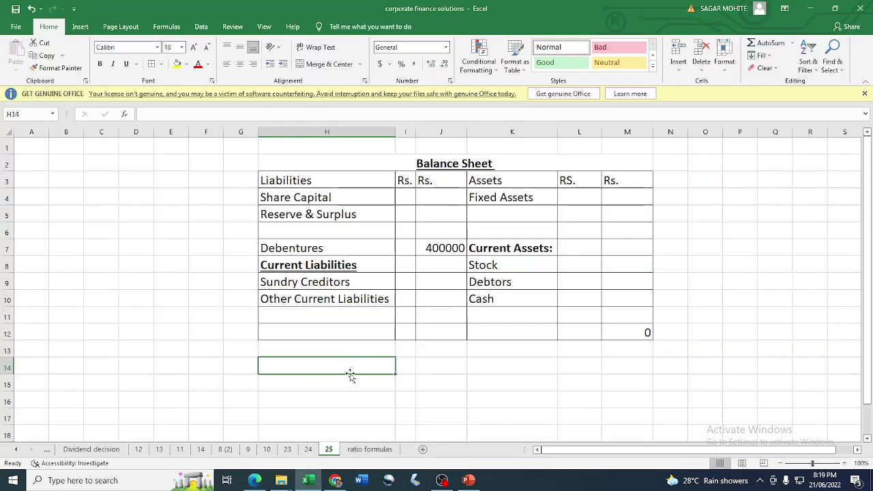
{"action": "left_click", "coordinate": [308, 410]}
{"action": "type", "text": "S"}
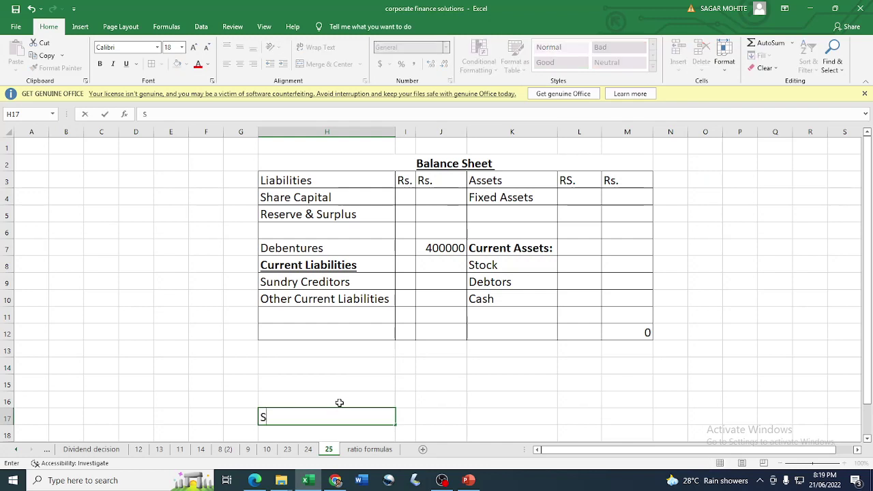
{"action": "type", "text": "ales"}
{"action": "key", "text": "Tab"}
{"action": "key", "text": "Tab"}
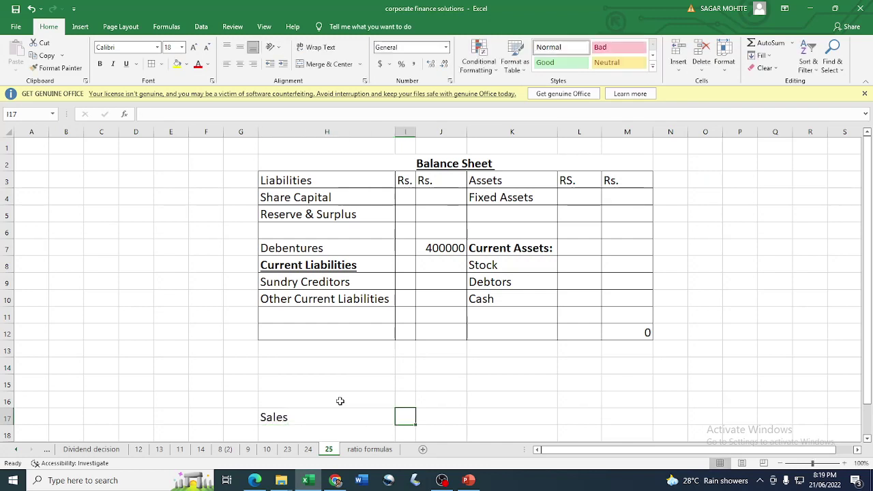
{"action": "type", "text": "4800000"}
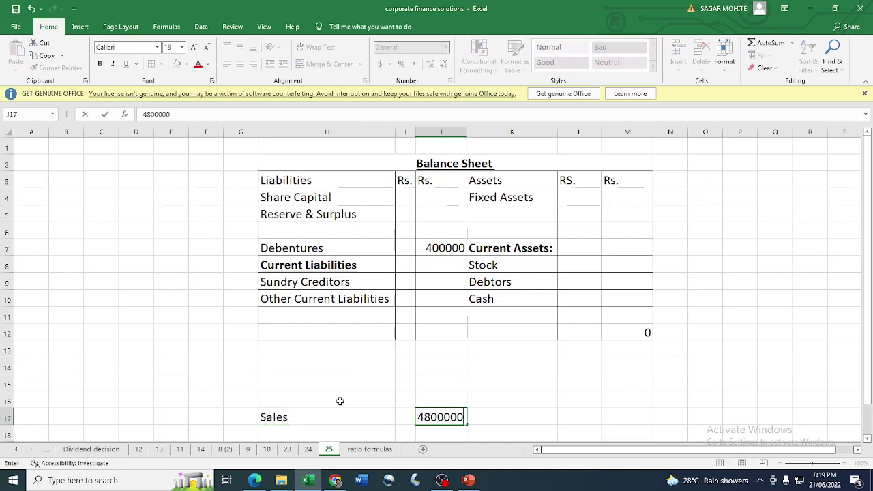
{"action": "key", "text": "Return"}
Step: Enter the label GP ratio in H18 with 25% in I18, below the Sales row
{"action": "type", "text": "G"}
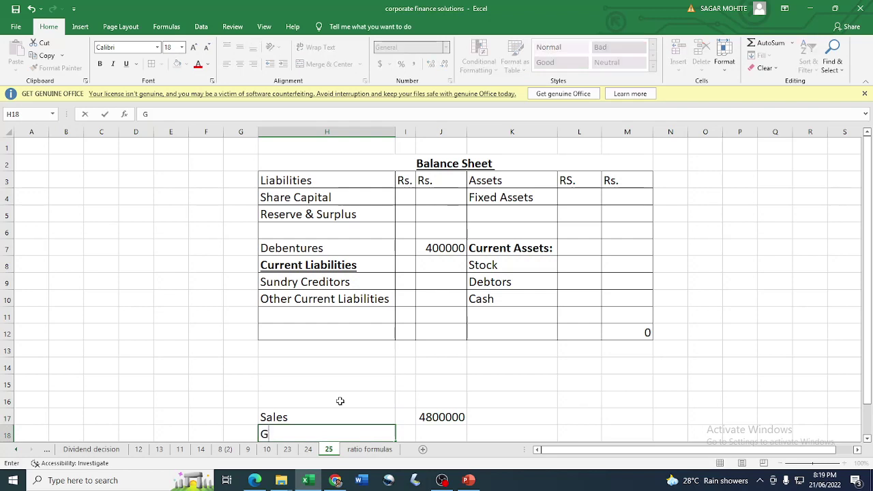
{"action": "type", "text": "P ratio"}
{"action": "key", "text": "Tab"}
{"action": "scroll", "coordinate": [378, 380], "scroll_direction": "down", "scroll_amount": 1}
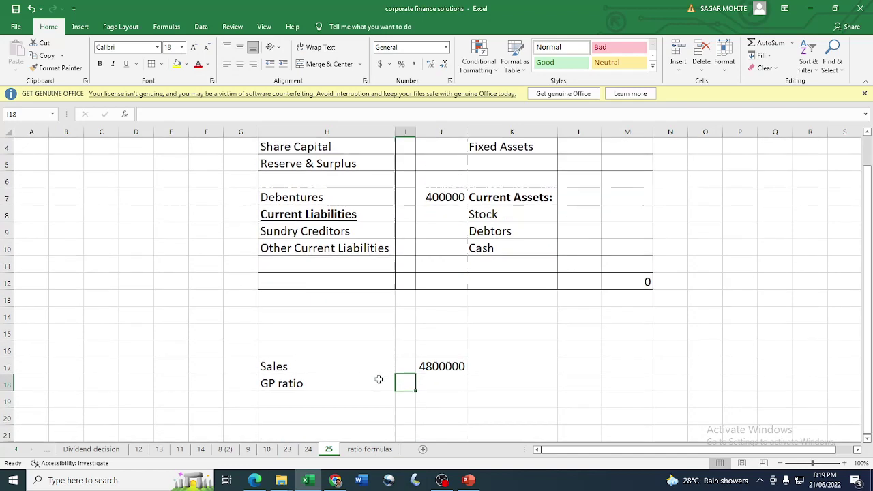
{"action": "type", "text": "25"}
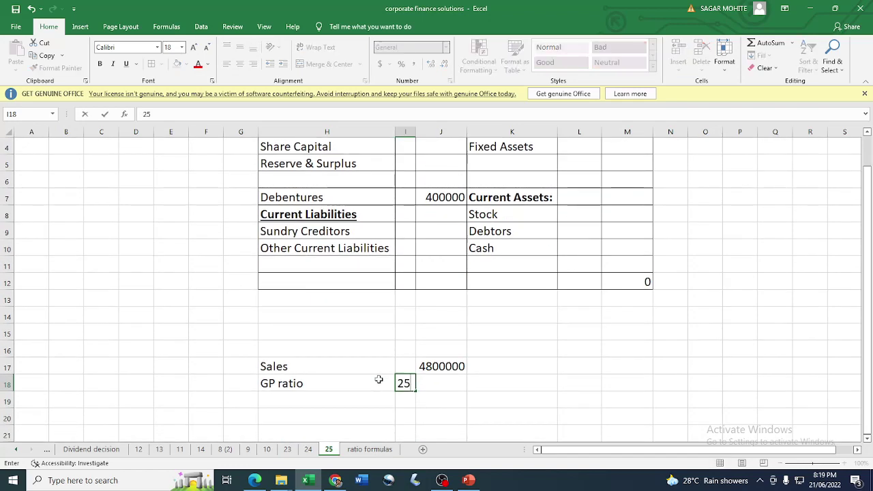
{"action": "type", "text": "%"}
{"action": "key", "text": "Return"}
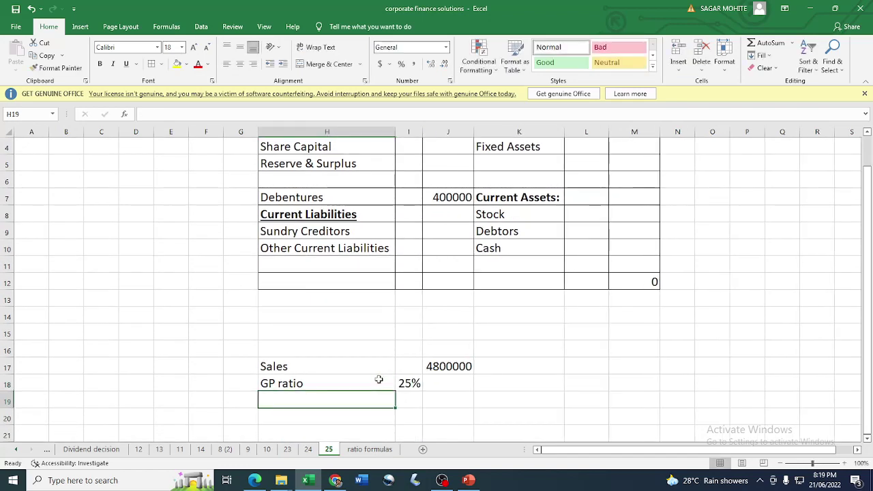
Step: Enter COGS in H19 with 75% in I19, and calculate its amount in J19 with the formula +J17*75/100
{"action": "type", "text": "C"}
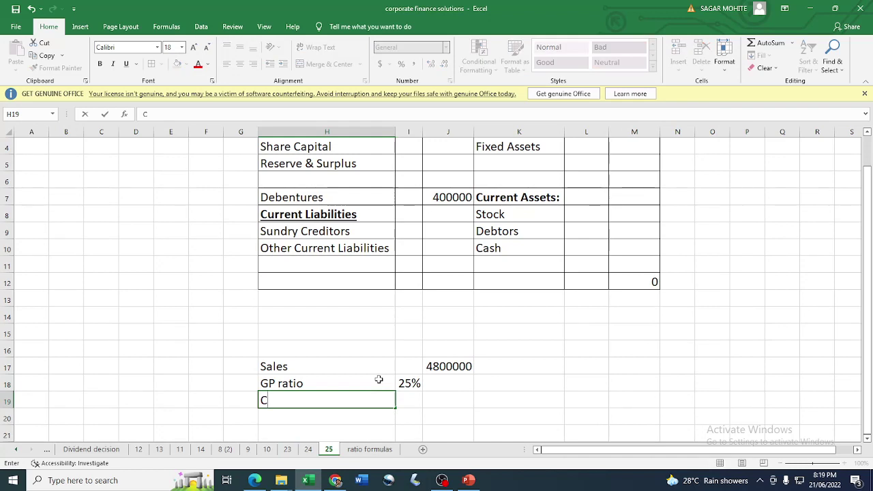
{"action": "type", "text": "OGS"}
{"action": "key", "text": "Tab"}
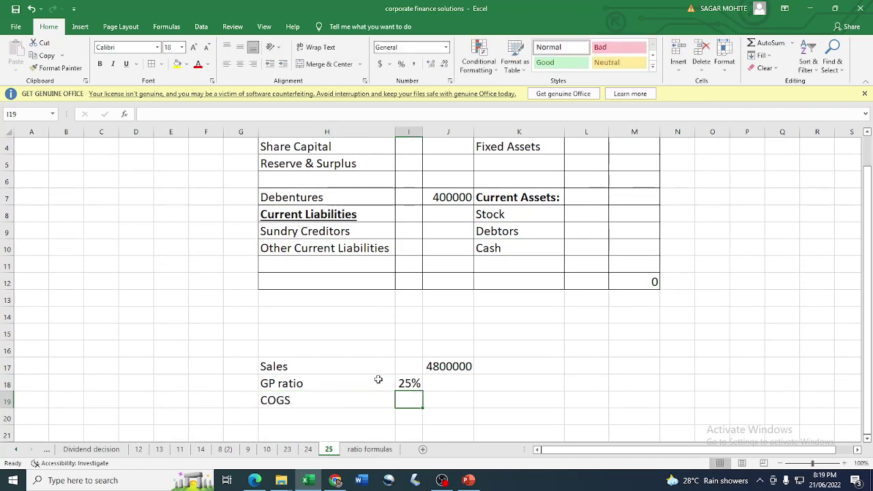
{"action": "type", "text": "75%"}
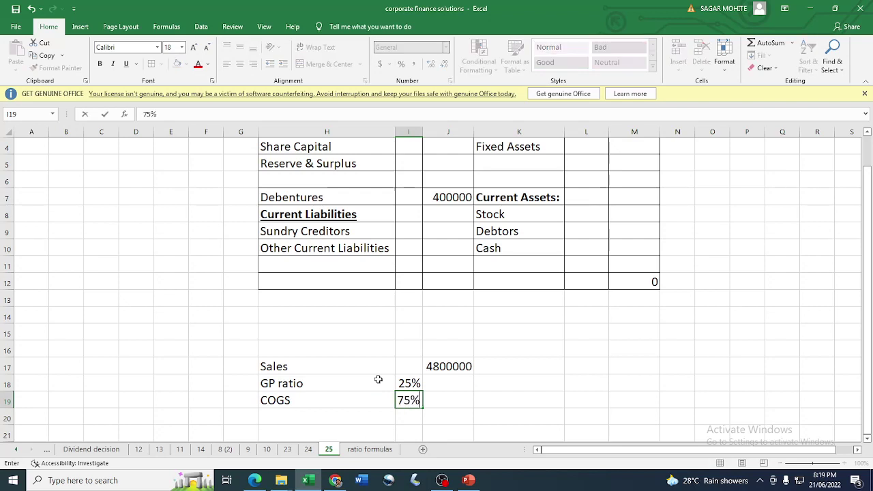
{"action": "key", "text": "Tab"}
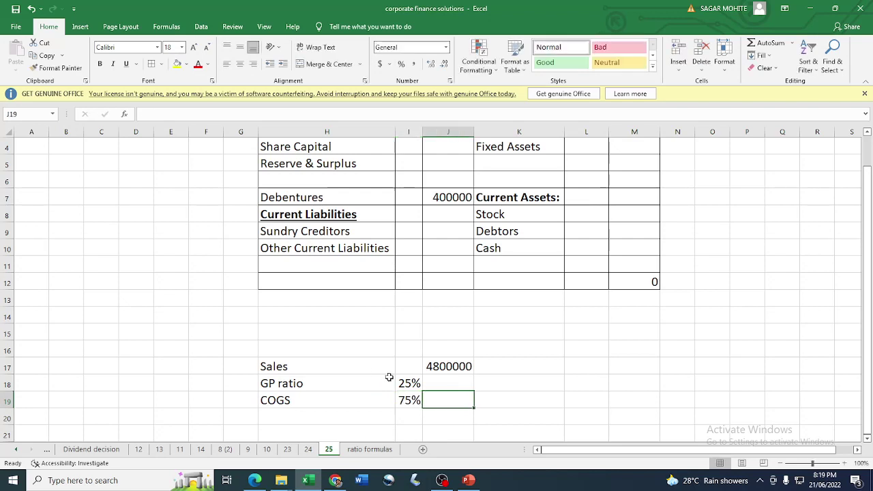
{"action": "type", "text": "+"}
{"action": "left_click", "coordinate": [446, 366]}
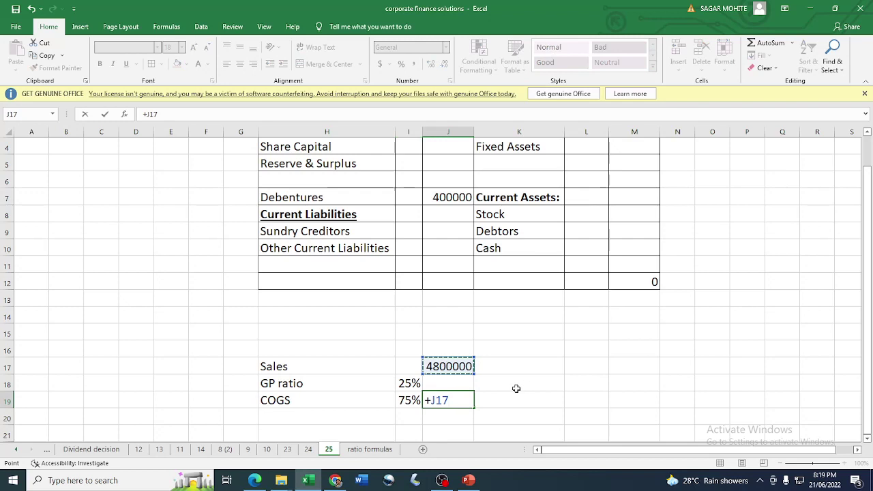
{"action": "type", "text": "*75/"}
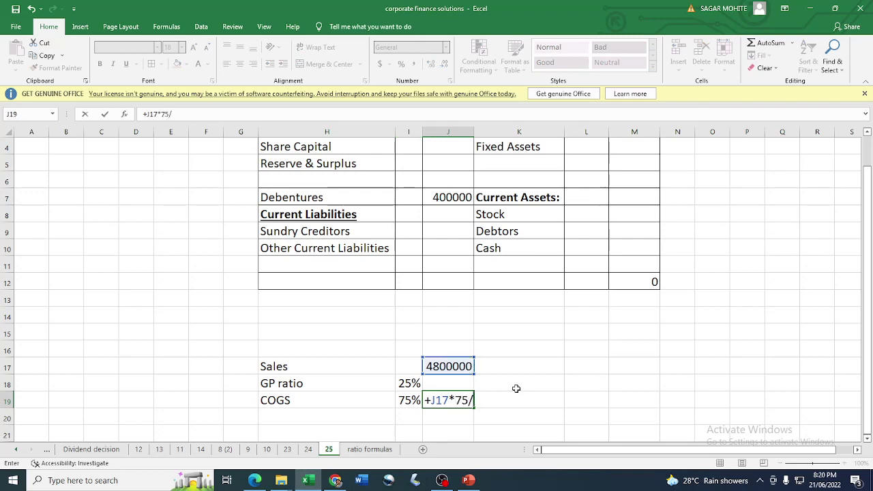
{"action": "type", "text": "100"}
{"action": "key", "text": "Return"}
{"action": "left_click", "coordinate": [448, 402]}
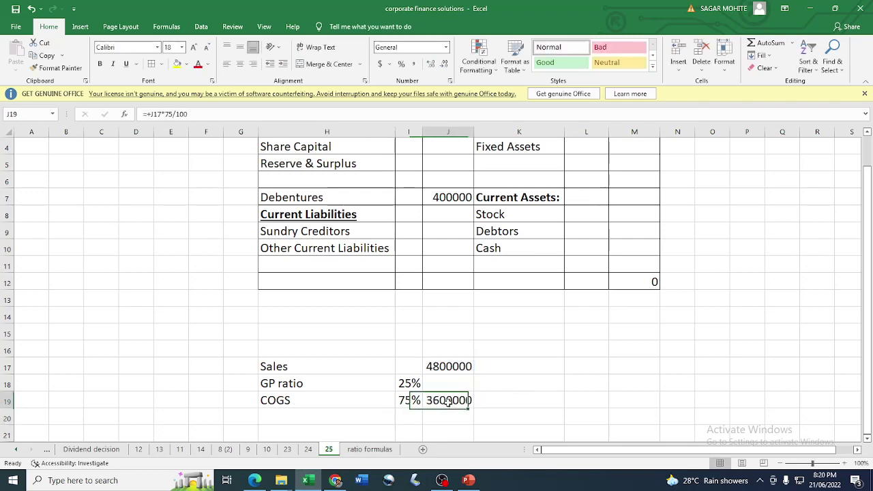
Step: Calculate the gross profit in J18 with the formula +J17*25/100, and make the GP ratio and COGS rows bold
{"action": "left_click", "coordinate": [445, 378]}
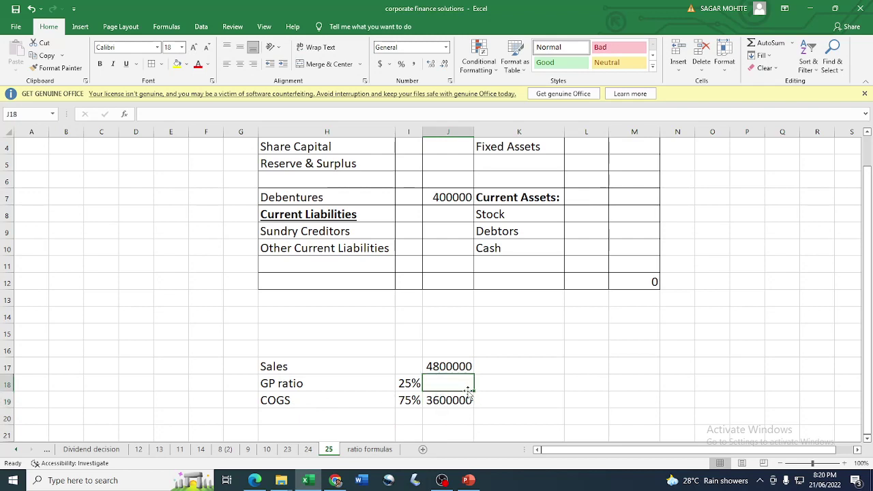
{"action": "type", "text": "+"}
{"action": "left_click", "coordinate": [453, 368]}
{"action": "type", "text": "*25/100"}
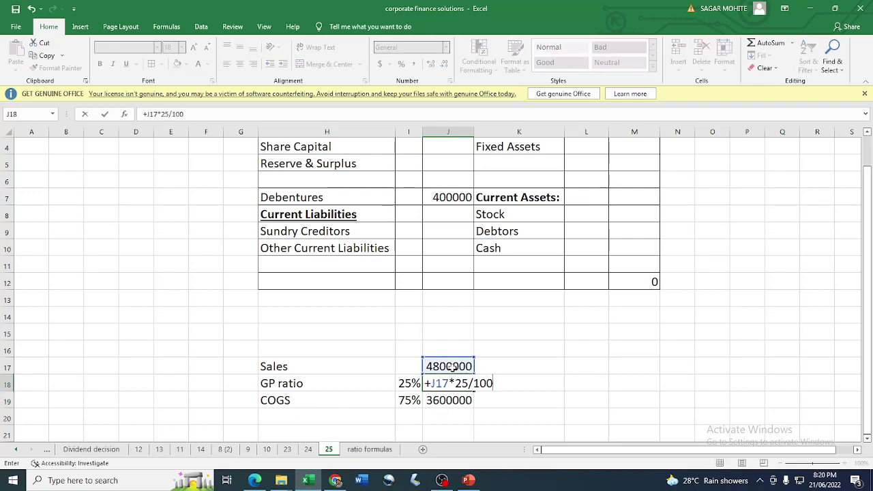
{"action": "key", "text": "Return"}
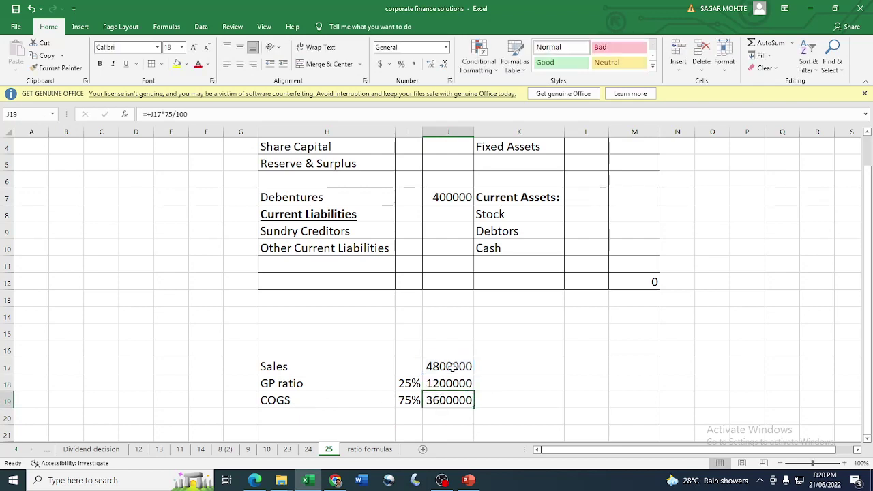
{"action": "left_click_drag", "start_coordinate": [278, 390], "coordinate": [444, 402]}
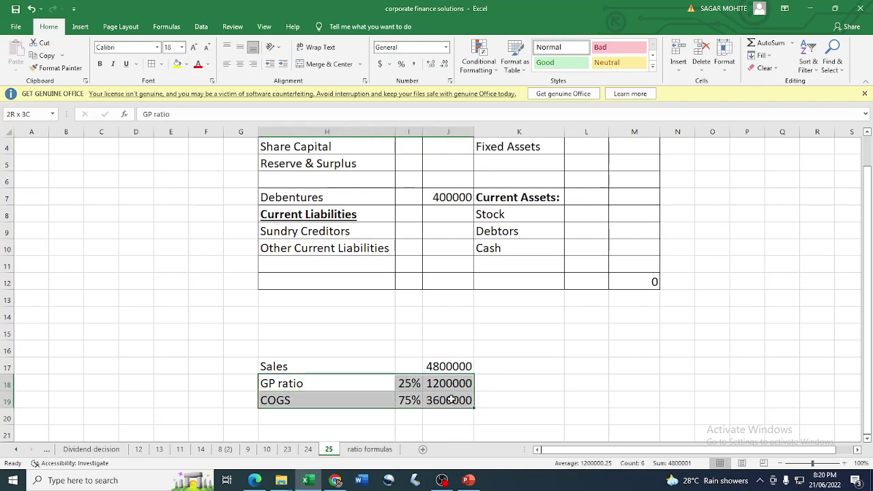
{"action": "left_click", "coordinate": [101, 64]}
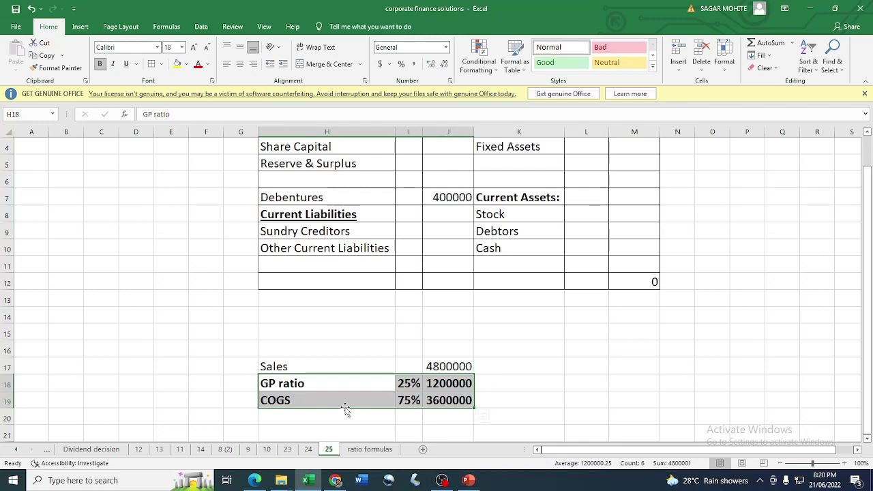
Step: Copy the text "Debtors Turnover Ratio" from problem 25 in the Edge PDF and paste it into H22 of the Excel sheet
{"action": "scroll", "coordinate": [304, 355], "scroll_direction": "down", "scroll_amount": 3}
{"action": "left_click", "coordinate": [294, 289]}
{"action": "key", "text": "alt+Tab"}
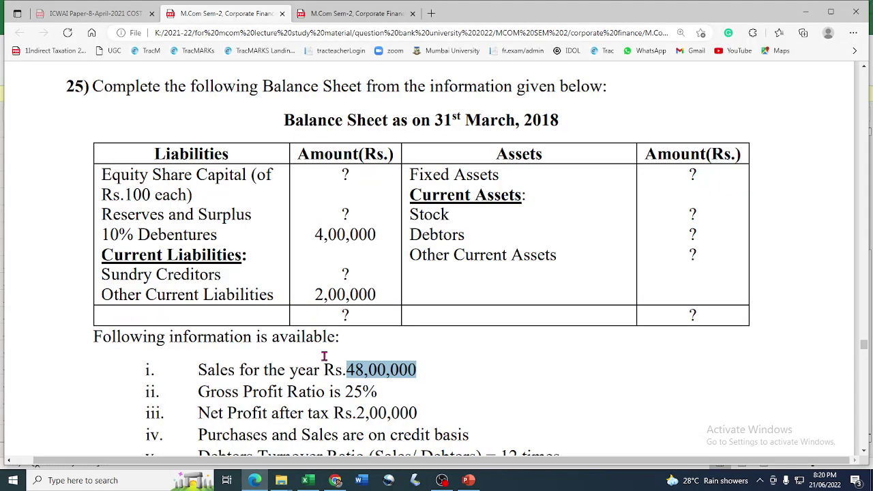
{"action": "scroll", "coordinate": [329, 339], "scroll_direction": "down", "scroll_amount": 2}
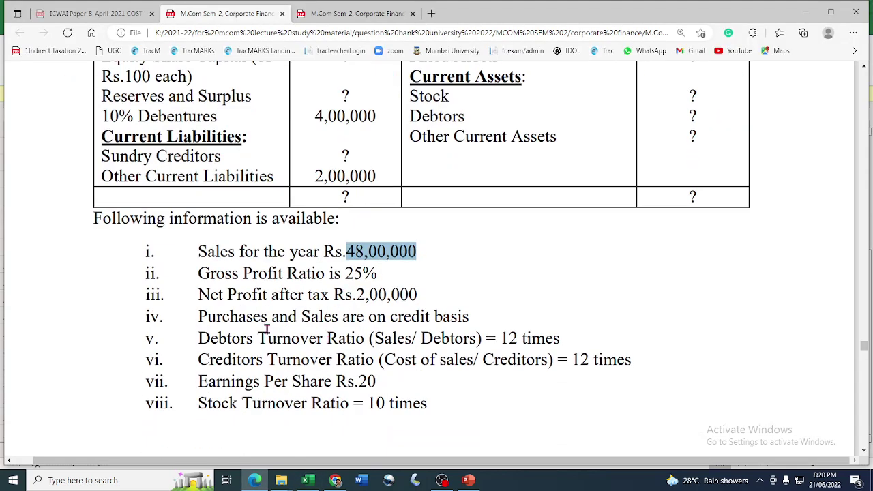
{"action": "left_click_drag", "start_coordinate": [194, 321], "coordinate": [465, 318]}
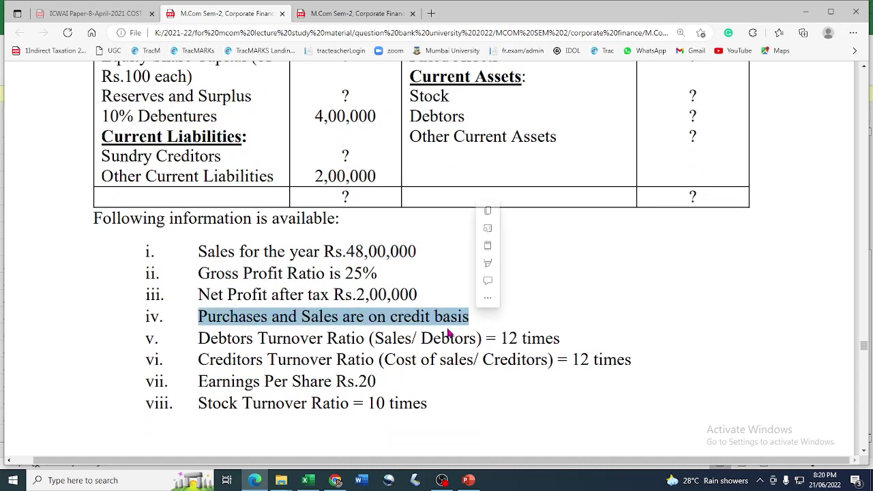
{"action": "left_click", "coordinate": [246, 344]}
{"action": "left_click_drag", "start_coordinate": [201, 339], "coordinate": [364, 340]}
{"action": "key", "text": "ctrl+c"}
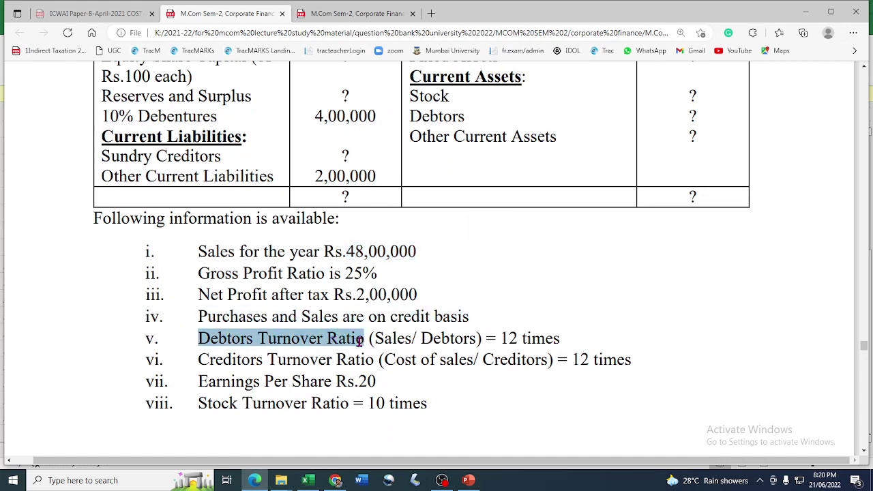
{"action": "key", "text": "alt+Tab"}
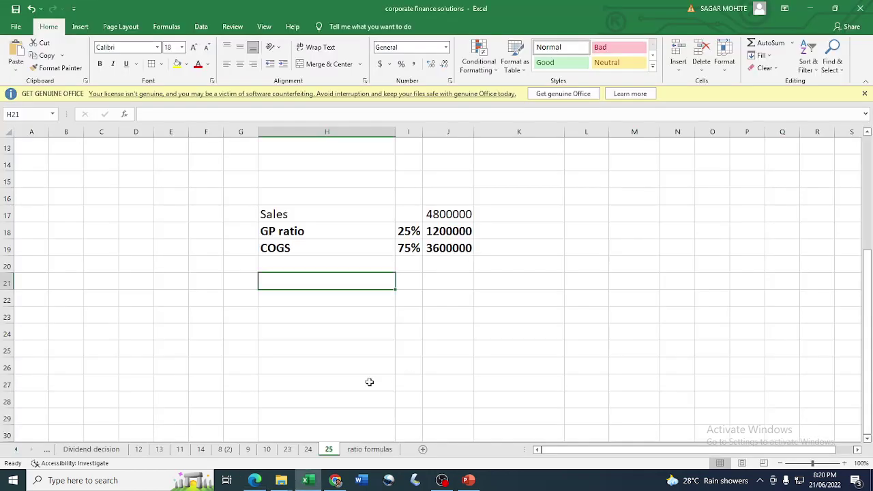
{"action": "left_click", "coordinate": [273, 326]}
{"action": "left_click", "coordinate": [338, 302]}
{"action": "key", "text": "ctrl+v"}
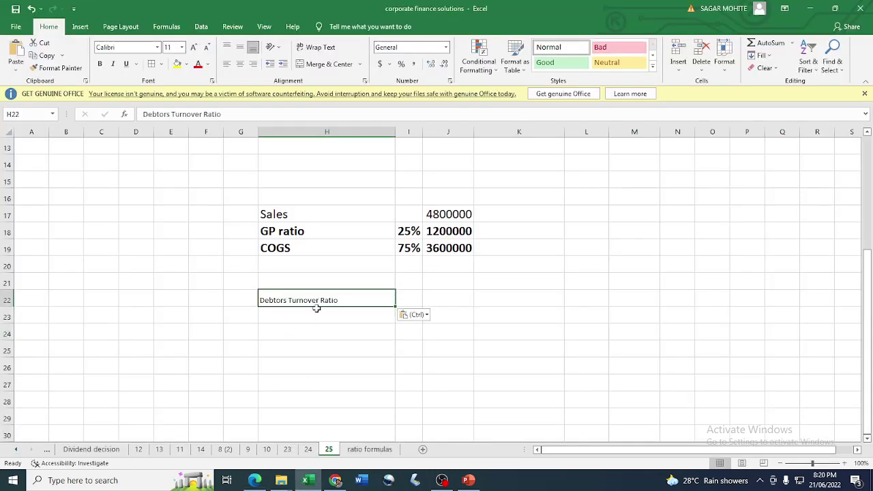
Step: Apply the formatting of empty cell H24 to the Debtors Turnover Ratio label in H22 with Format Painter
{"action": "left_click", "coordinate": [295, 339]}
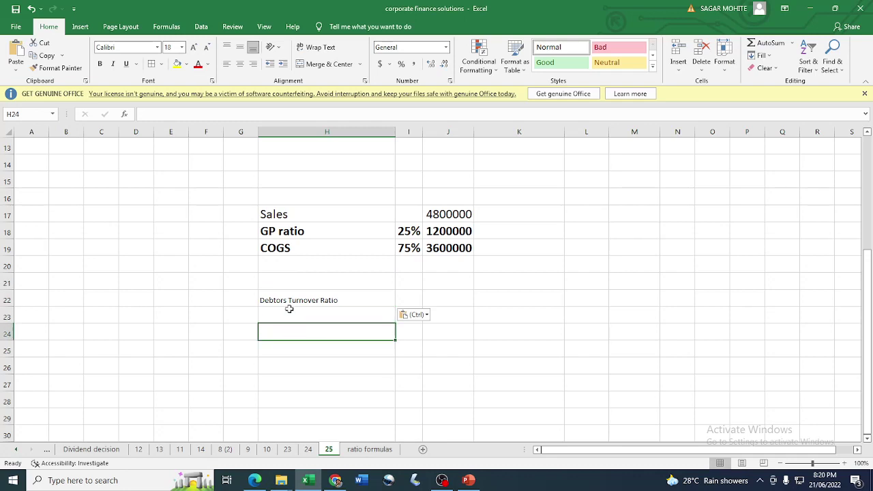
{"action": "left_click", "coordinate": [60, 67]}
{"action": "left_click", "coordinate": [292, 298]}
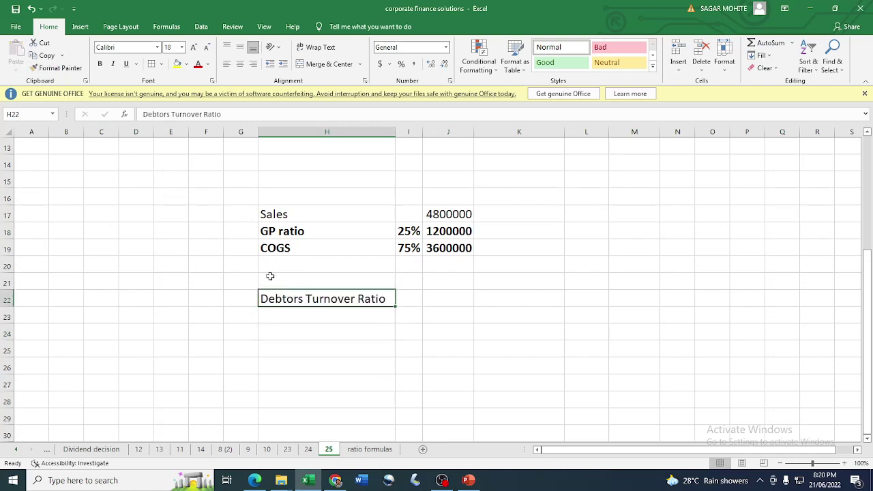
Step: Add the working heading above the Debtors Turnover Ratio label, with the number 1 in G21 and Debtors in H21
{"action": "left_click", "coordinate": [270, 275]}
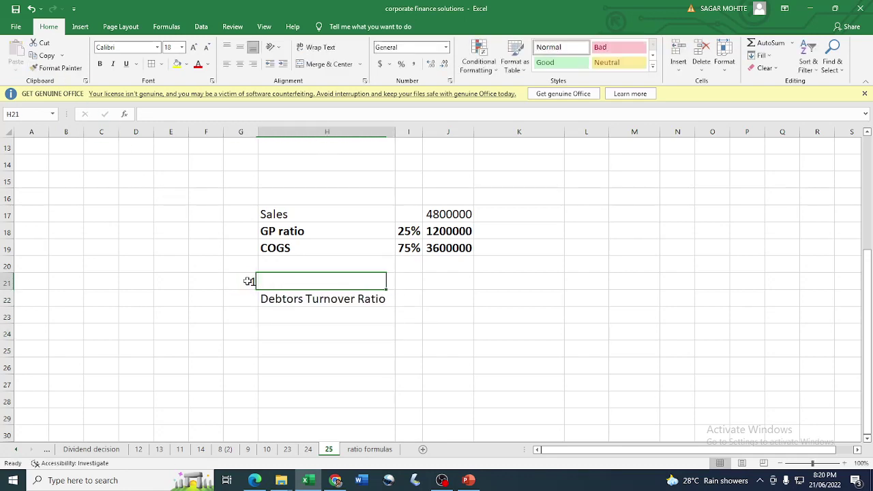
{"action": "type", "text": "Debt"}
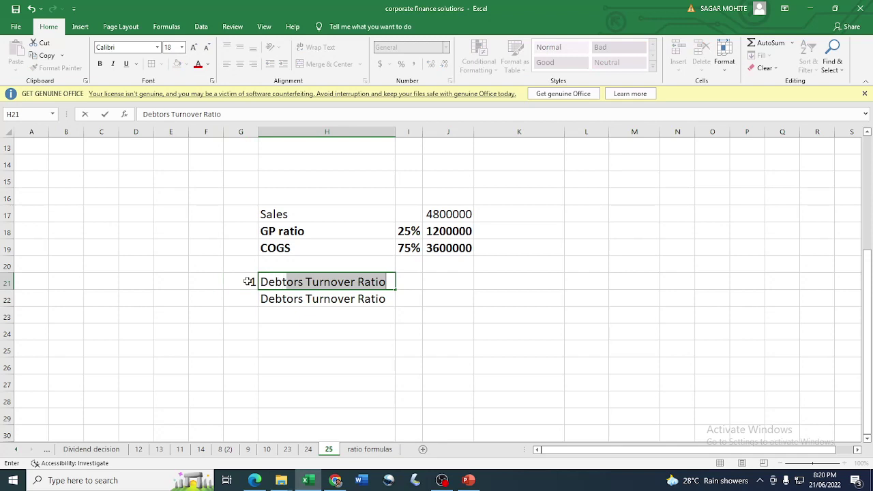
{"action": "type", "text": "ors"}
{"action": "key", "text": "Delete"}
{"action": "key", "text": "Return"}
{"action": "key", "text": "Left"}
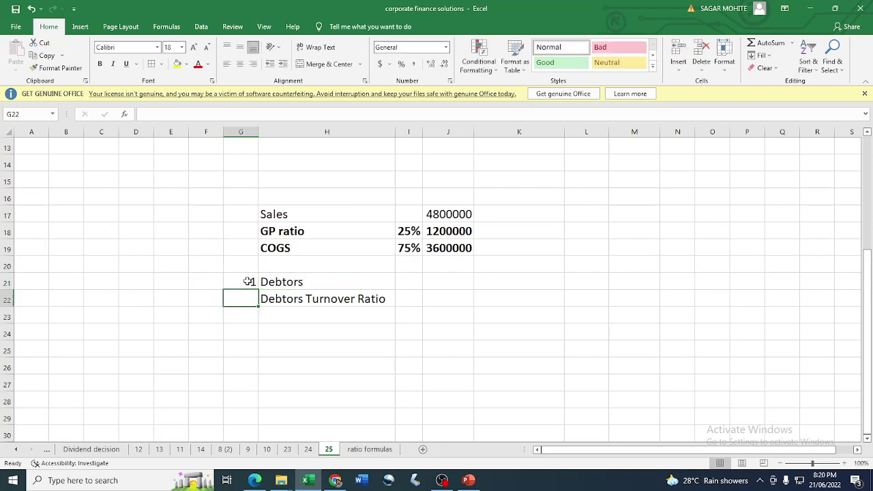
Step: Look up the debtors turnover formula in the Edge PDF, and enter Sales in J22 and Debtors in K22 in Excel
{"action": "left_click", "coordinate": [415, 303]}
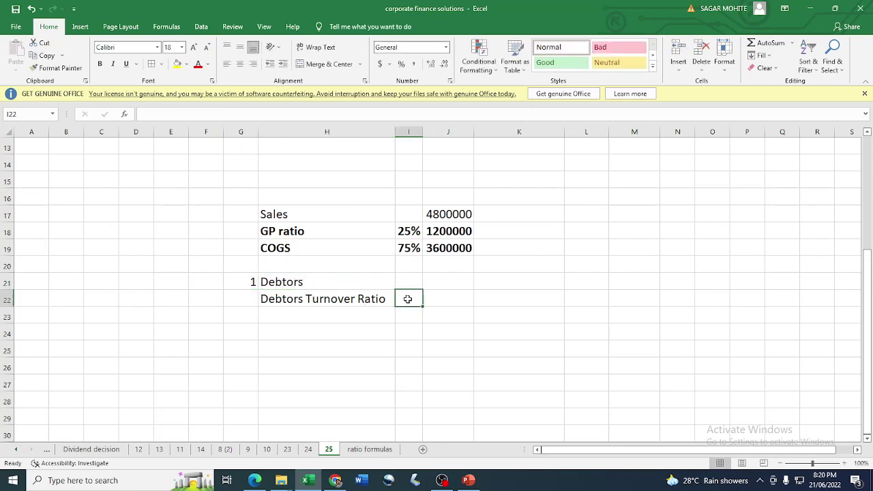
{"action": "key", "text": "alt+Tab"}
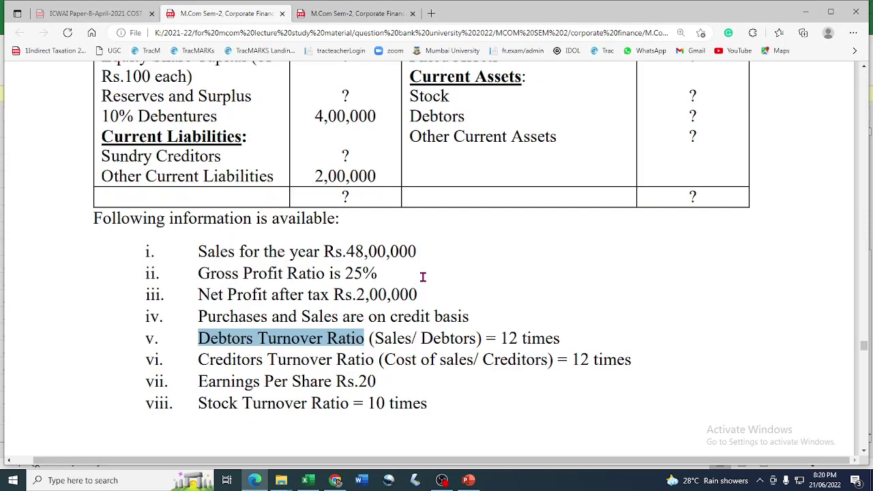
{"action": "left_click", "coordinate": [377, 339]}
{"action": "key", "text": "alt+Tab"}
{"action": "left_click", "coordinate": [447, 302]}
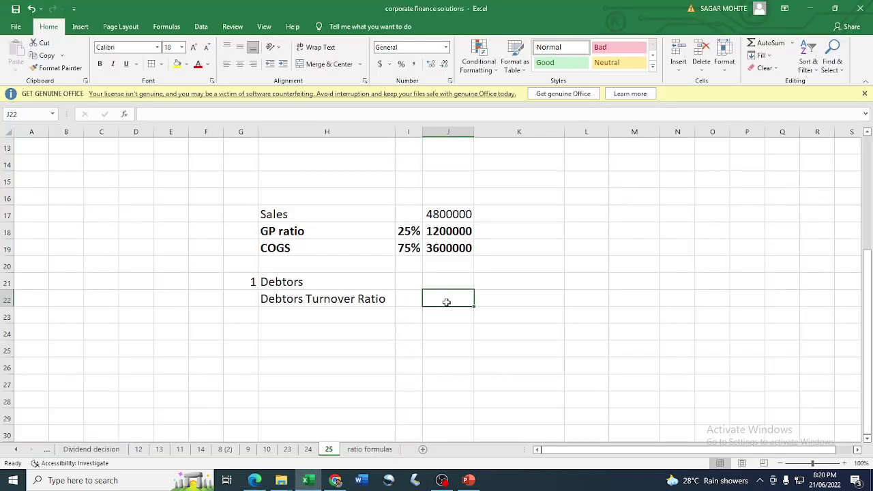
{"action": "type", "text": "Sales"}
{"action": "key", "text": "Tab"}
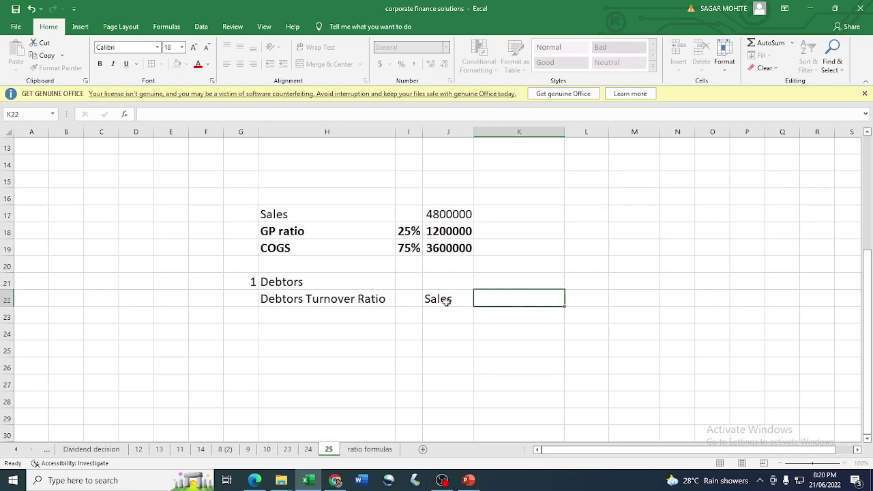
{"action": "type", "text": "Debtors"}
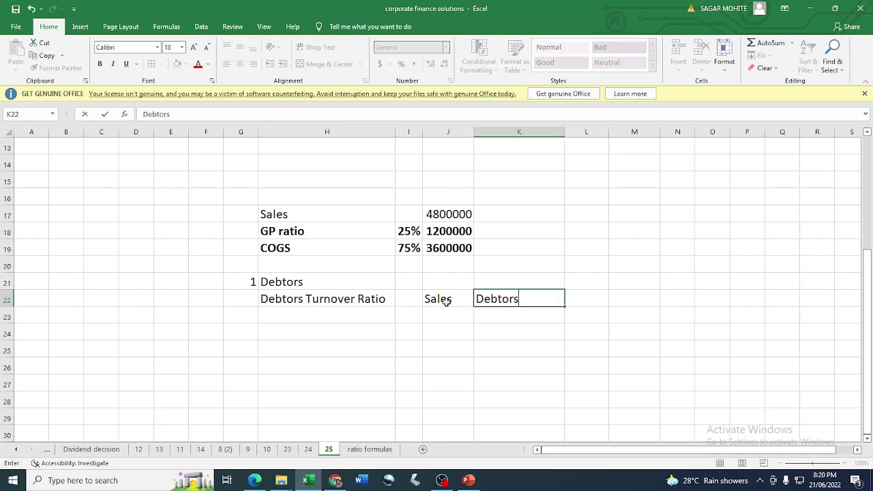
{"action": "key", "text": "Return"}
Step: Move Debtors from K22 to J23 so it sits directly below Sales as the denominator
{"action": "left_click", "coordinate": [501, 310]}
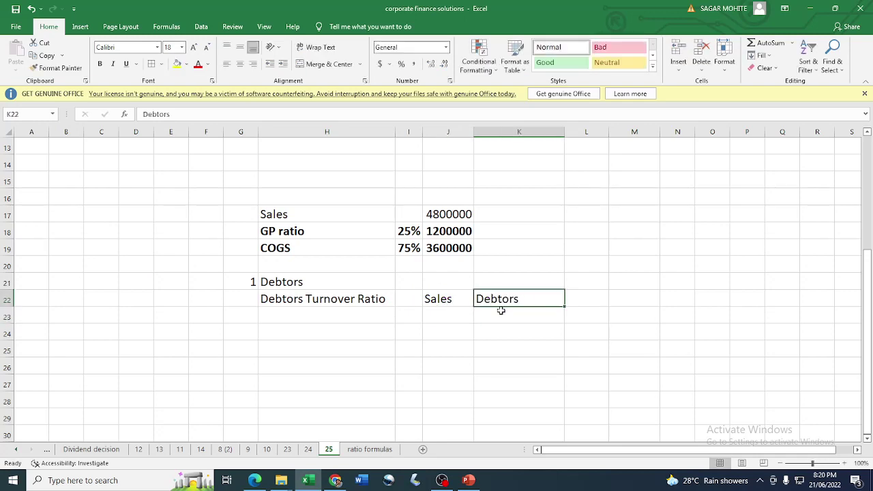
{"action": "key", "text": "ctrl+x"}
{"action": "left_click", "coordinate": [449, 318]}
{"action": "key", "text": "ctrl+v"}
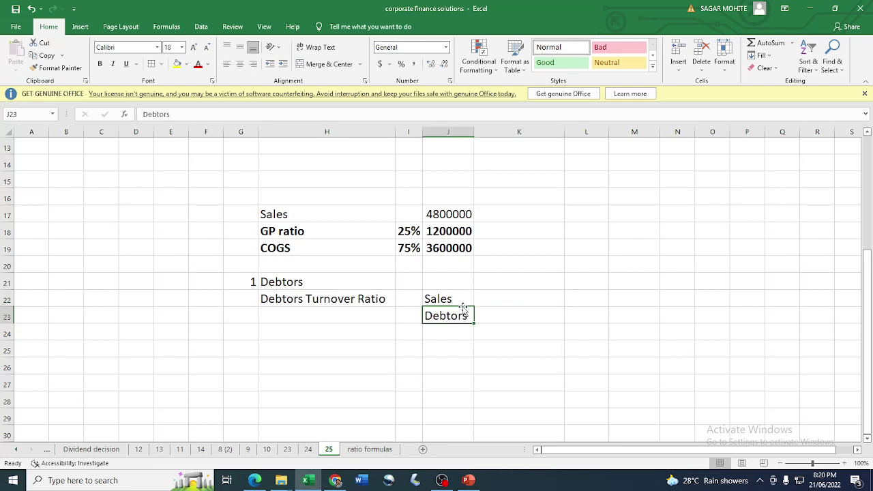
{"action": "left_click", "coordinate": [408, 302]}
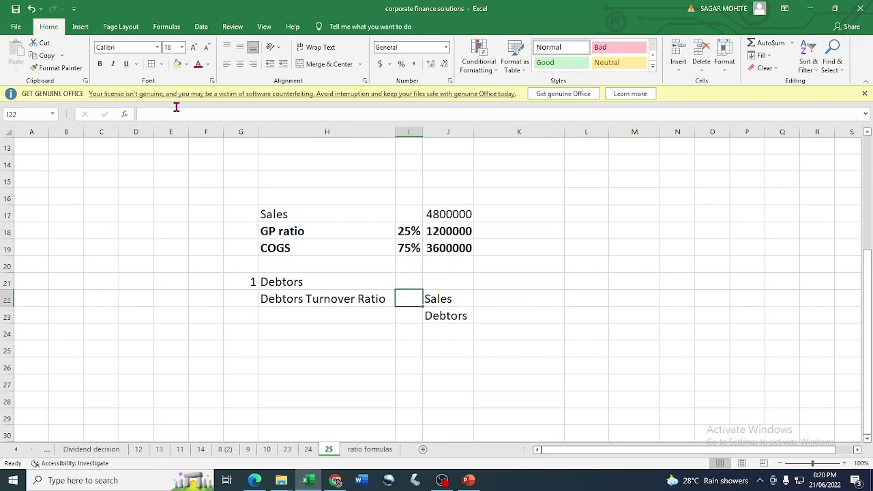
Step: Enter an equals sign as text in I22 beside Debtors Turnover Ratio and another in I25 for the substitution line
{"action": "type", "text": "="}
{"action": "key", "text": "Return"}
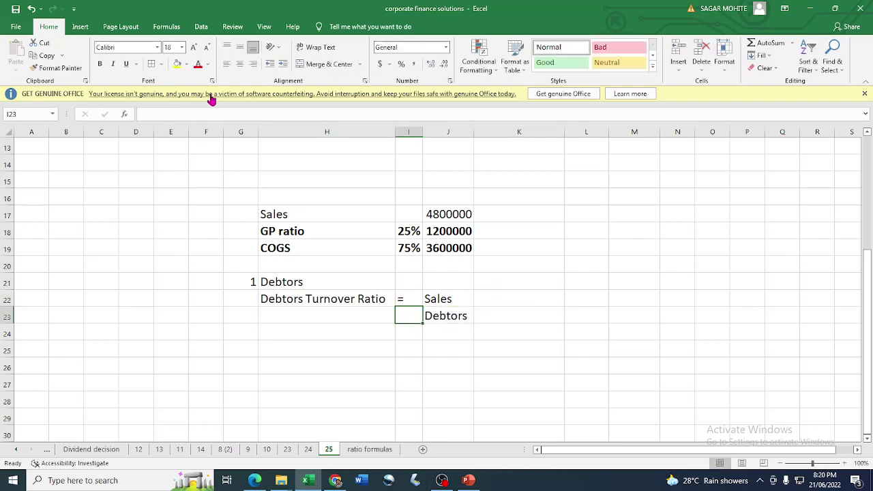
{"action": "left_click", "coordinate": [544, 298]}
{"action": "left_click", "coordinate": [448, 353]}
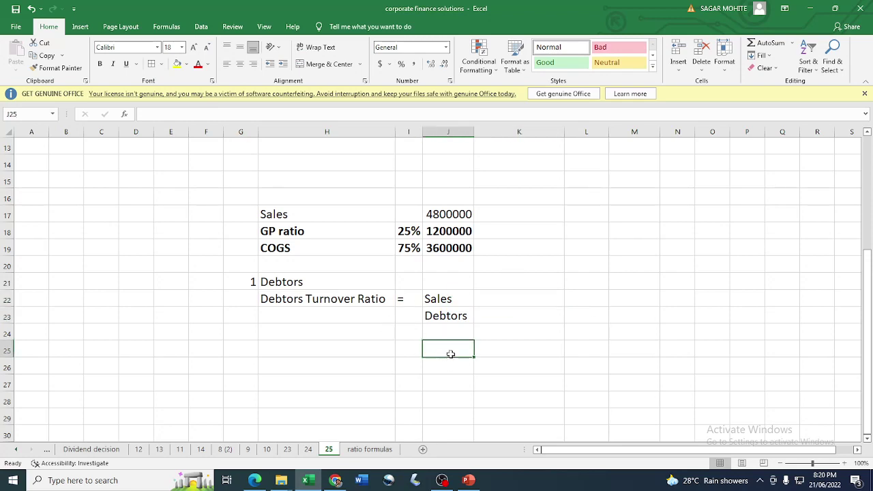
{"action": "left_click", "coordinate": [408, 354]}
{"action": "type", "text": "="}
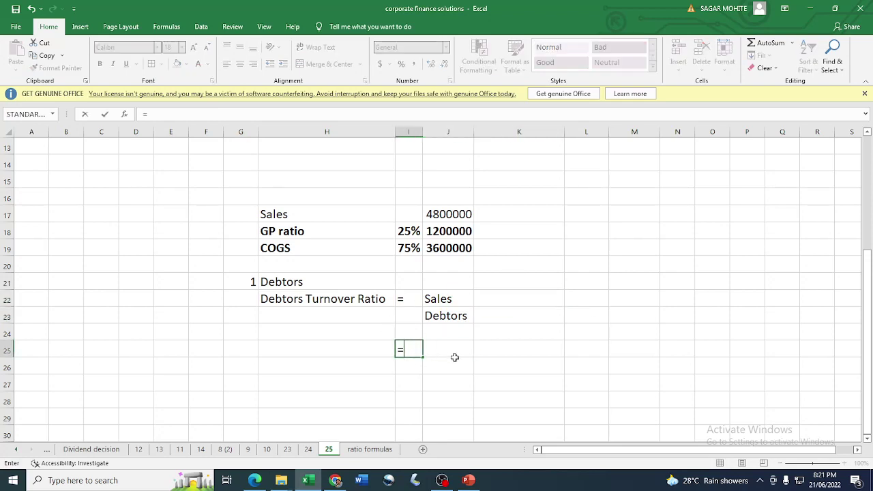
{"action": "left_click", "coordinate": [440, 351]}
{"action": "key", "text": "Escape"}
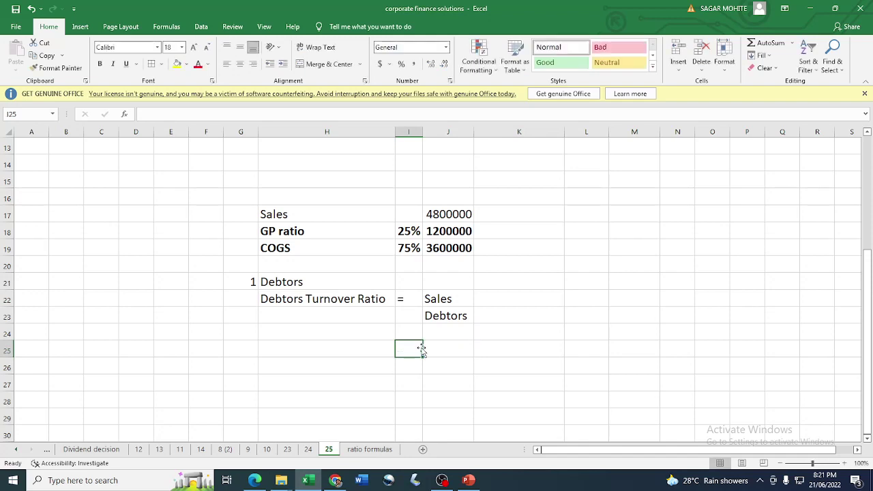
{"action": "type", "text": "="}
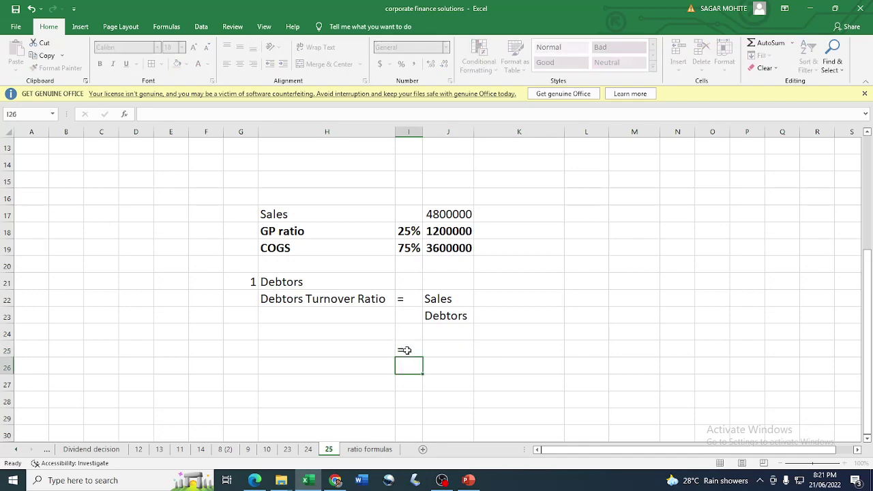
{"action": "key", "text": "Return"}
Step: Enter 4800000 in J25 as the numerator and Debtors in J26 as the denominator
{"action": "left_click", "coordinate": [450, 351]}
{"action": "type", "text": "4800000"}
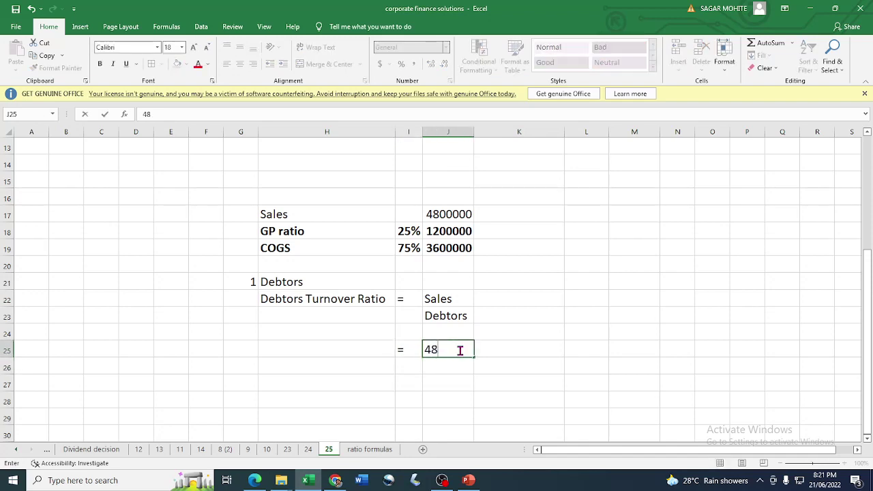
{"action": "key", "text": "Return"}
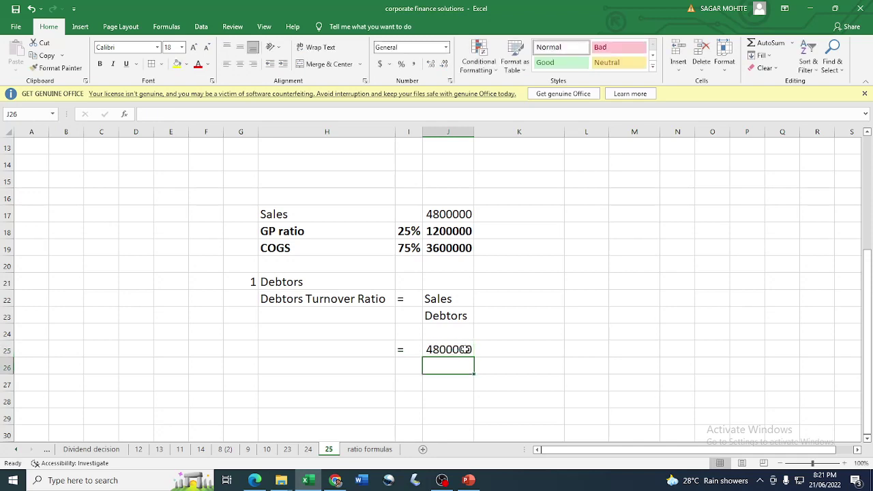
{"action": "type", "text": "Debtors"}
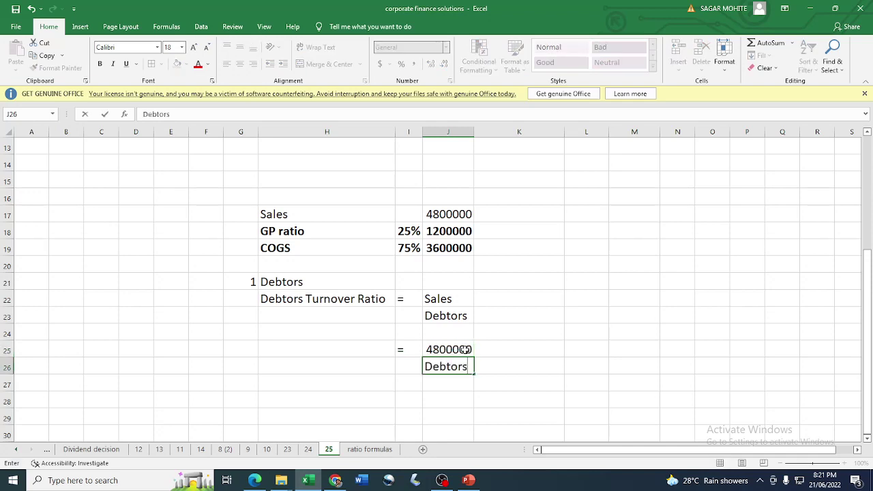
{"action": "key", "text": "Return"}
Step: Check the debtors turnover ratio in the Edge PDF, and enter 12 in H25 in Excel
{"action": "left_click", "coordinate": [370, 350]}
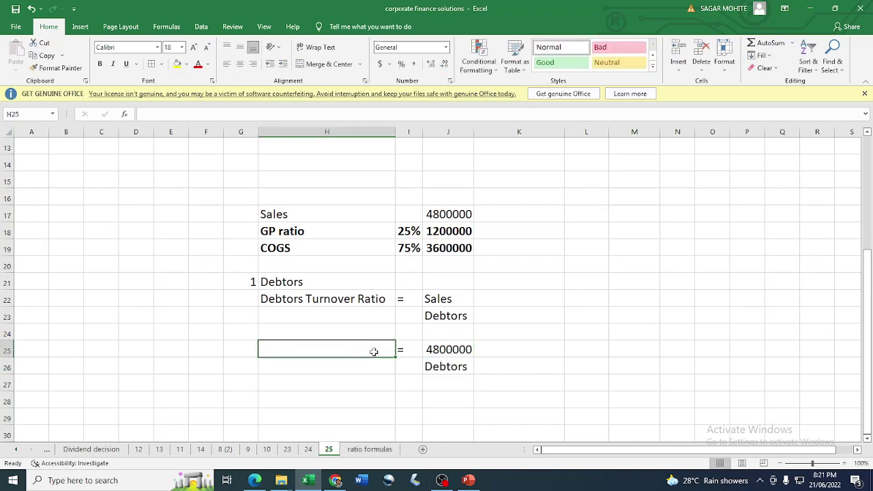
{"action": "key", "text": "alt+Tab"}
{"action": "key", "text": "alt+Tab"}
{"action": "type", "text": "12"}
{"action": "key", "text": "Return"}
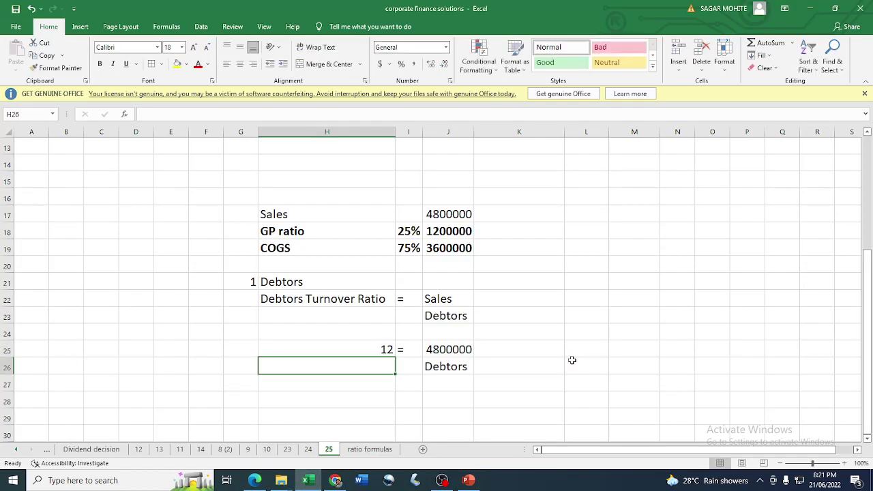
{"action": "left_click", "coordinate": [462, 365]}
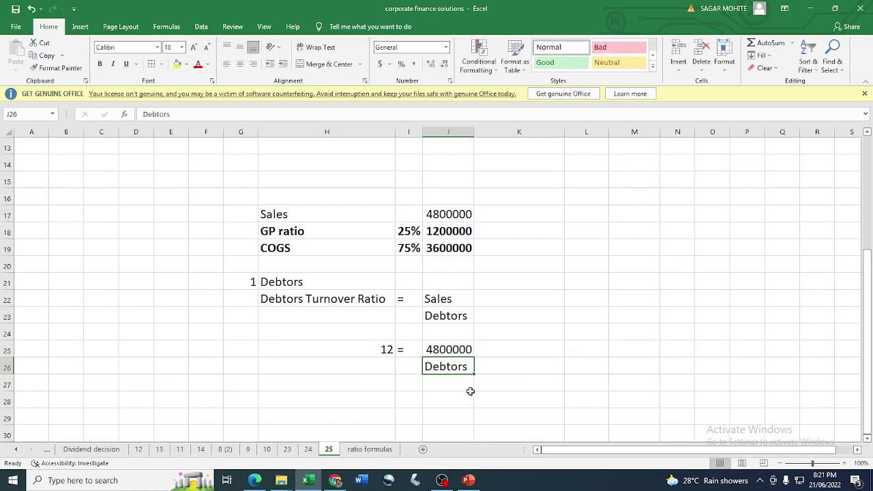
{"action": "left_click", "coordinate": [367, 350]}
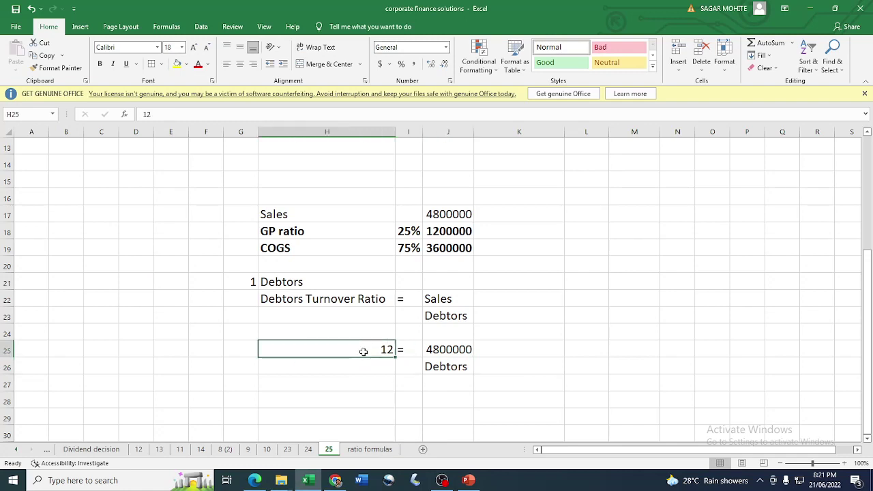
Step: Copy Debtors from J26 to H28 and the equals sign from I25 to I28 to start the rearranged equation
{"action": "left_click", "coordinate": [433, 367]}
{"action": "key", "text": "ctrl+c"}
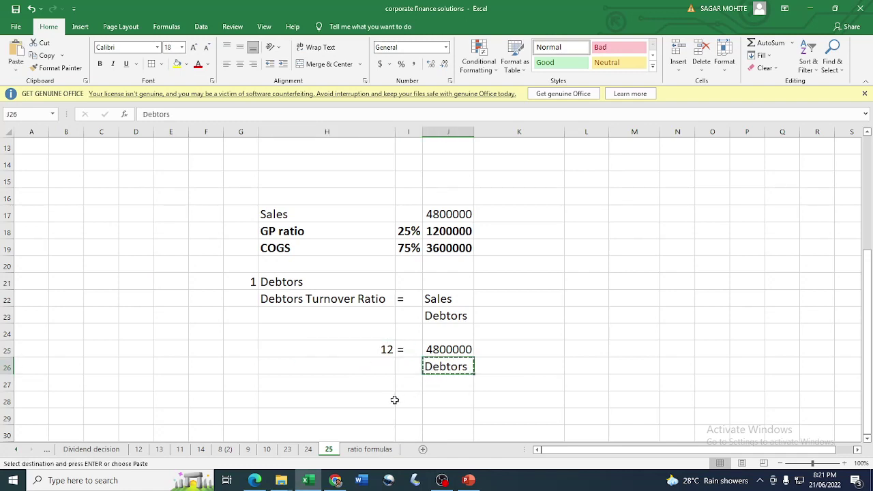
{"action": "left_click", "coordinate": [393, 400]}
{"action": "key", "text": "Return"}
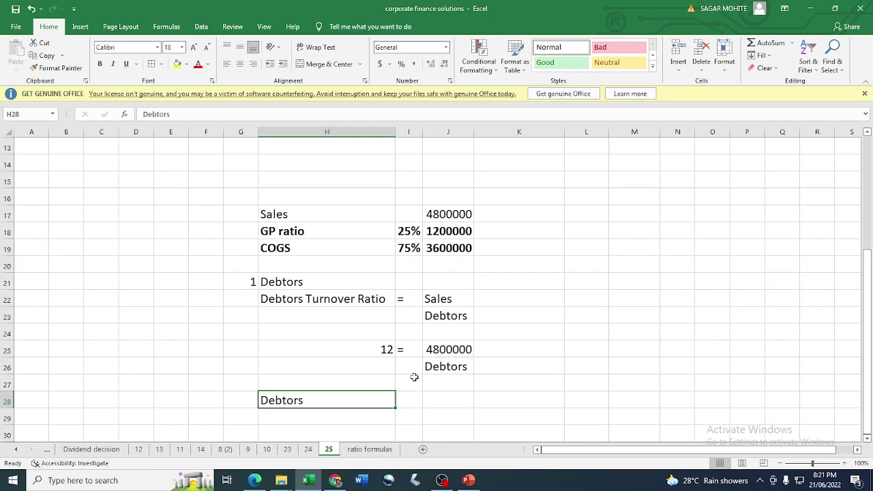
{"action": "left_click", "coordinate": [402, 350]}
{"action": "key", "text": "ctrl+c"}
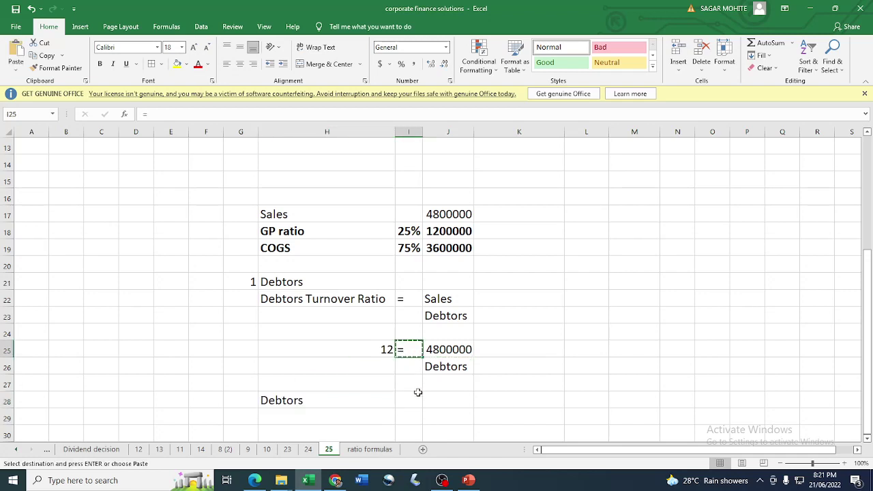
{"action": "left_click", "coordinate": [411, 399]}
{"action": "key", "text": "Return"}
Step: Copy the sales amount from J25 to J28 and enter 12 below it in J29 as the denominator
{"action": "left_click", "coordinate": [442, 394]}
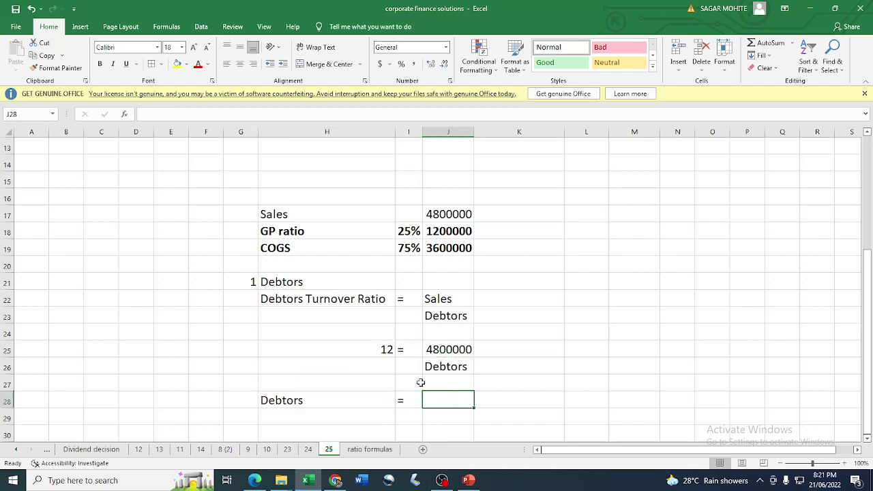
{"action": "left_click", "coordinate": [437, 349]}
{"action": "key", "text": "ctrl+c"}
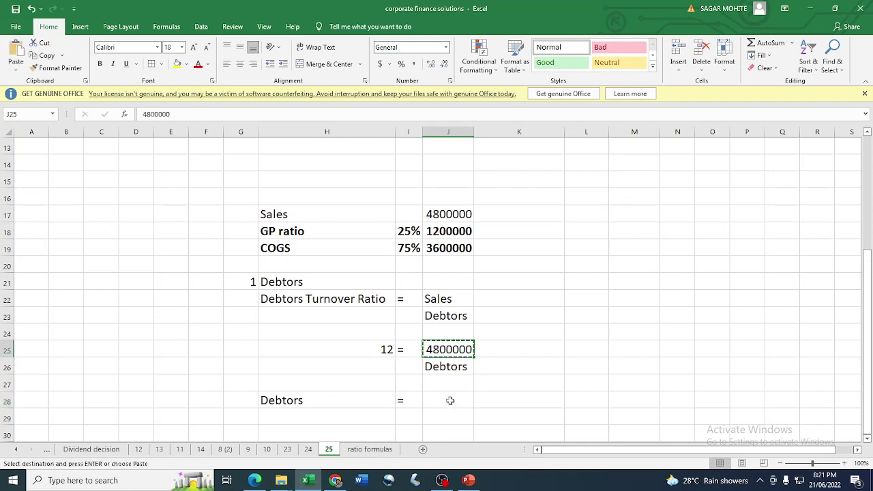
{"action": "left_click", "coordinate": [450, 400]}
{"action": "key", "text": "Return"}
{"action": "left_click", "coordinate": [374, 350]}
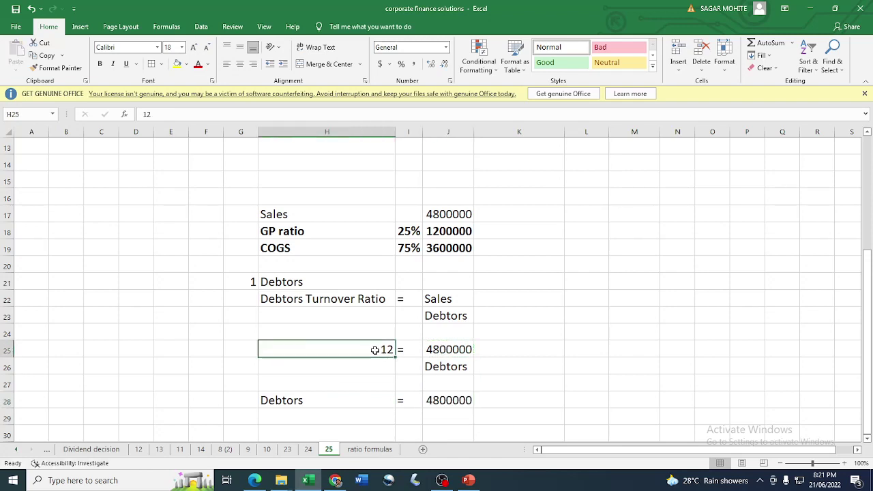
{"action": "left_click", "coordinate": [444, 419]}
{"action": "type", "text": "12"}
{"action": "key", "text": "Return"}
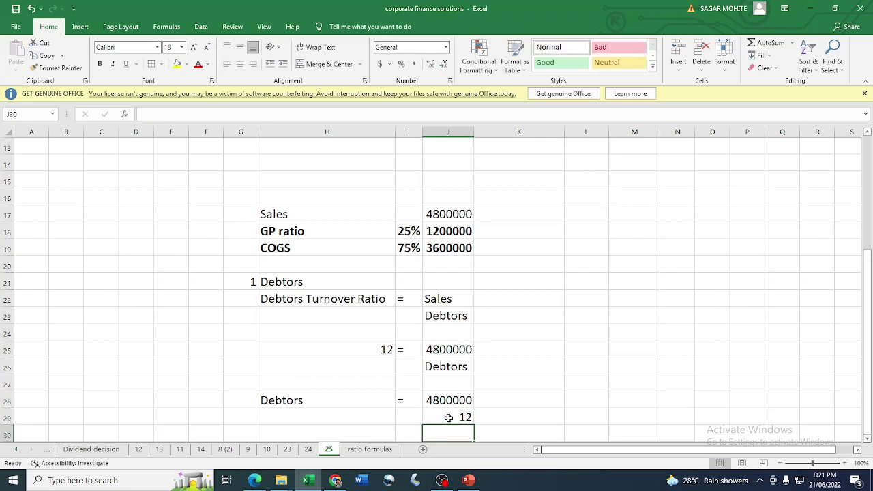
Step: Copy the Debtors label and equals sign from H28:I28 to H31:I31 for the result line
{"action": "scroll", "coordinate": [414, 377], "scroll_direction": "down", "scroll_amount": 2}
{"action": "left_click_drag", "start_coordinate": [304, 298], "coordinate": [400, 299]}
{"action": "key", "text": "ctrl+c"}
{"action": "left_click", "coordinate": [359, 346]}
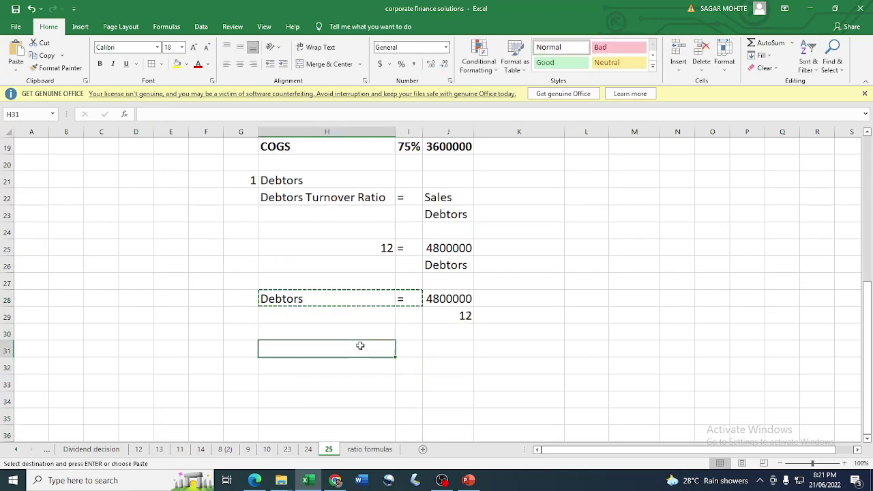
{"action": "key", "text": "ctrl+v"}
Step: Calculate the debtors amount in J31 with the formula +J28/J29
{"action": "left_click", "coordinate": [457, 349]}
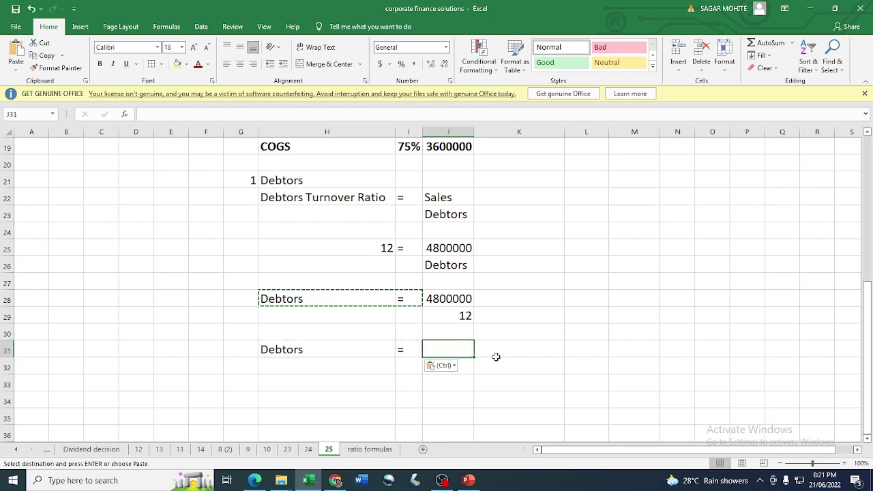
{"action": "type", "text": "+"}
{"action": "left_click", "coordinate": [449, 300]}
{"action": "type", "text": "/"}
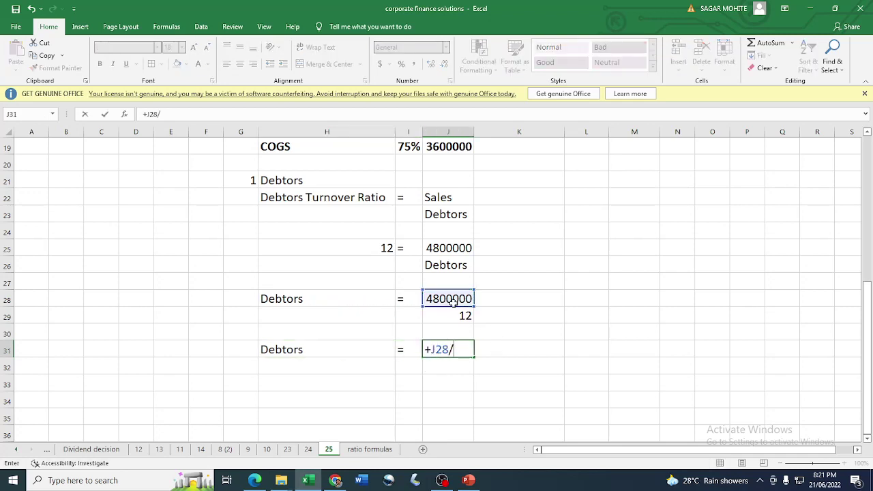
{"action": "left_click", "coordinate": [443, 316]}
{"action": "key", "text": "Return"}
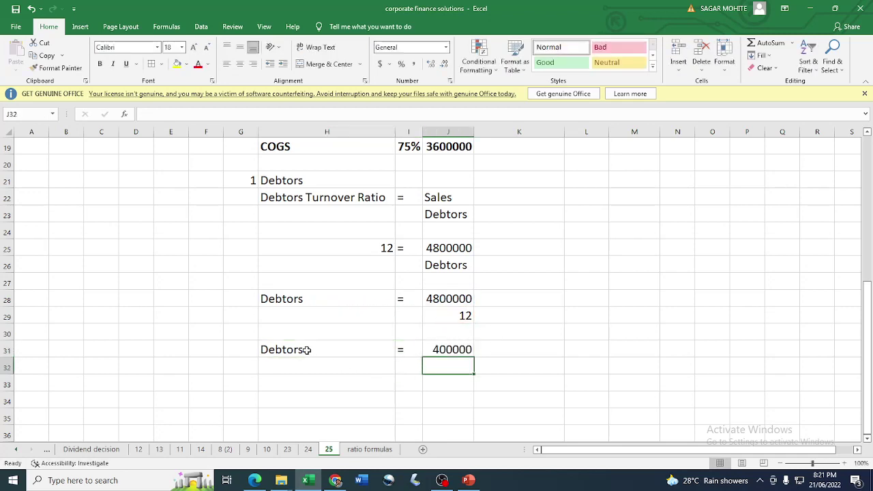
Step: Make the debtors result in H31:J31 bold and underlined, and enter Rs. in K31
{"action": "left_click_drag", "start_coordinate": [306, 350], "coordinate": [464, 347]}
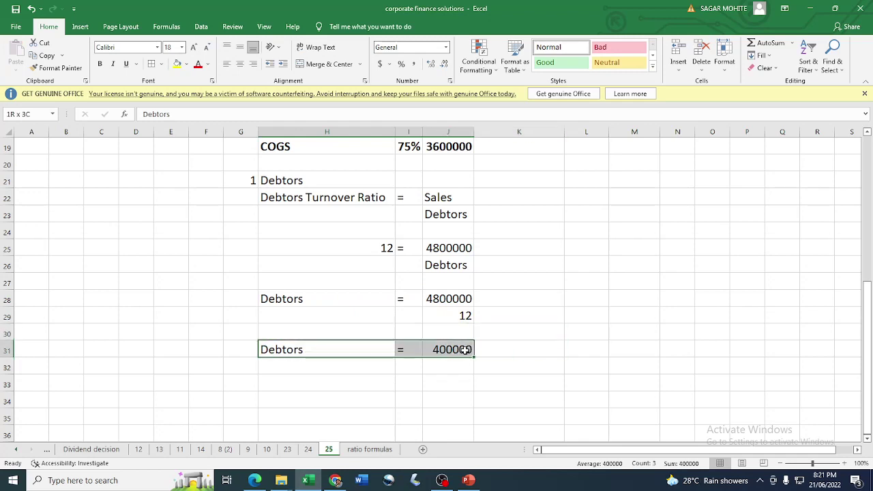
{"action": "left_click", "coordinate": [100, 64]}
{"action": "left_click", "coordinate": [126, 63]}
{"action": "left_click", "coordinate": [491, 348]}
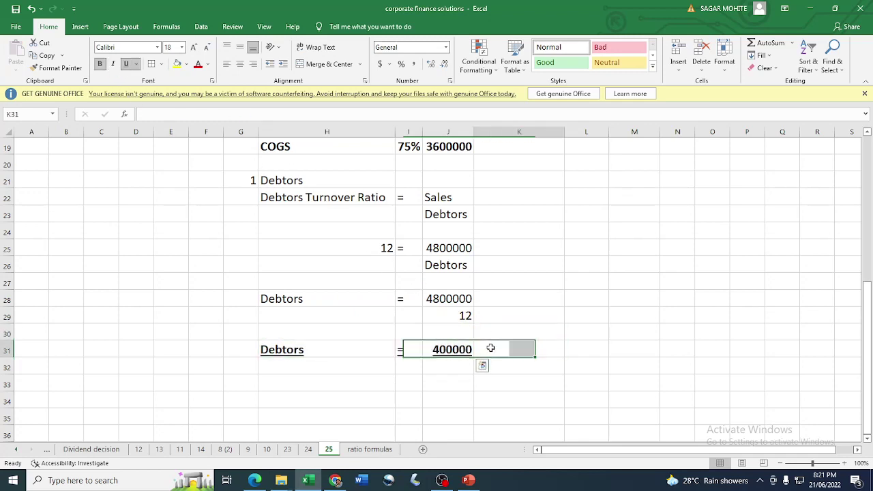
{"action": "type", "text": "Rs"}
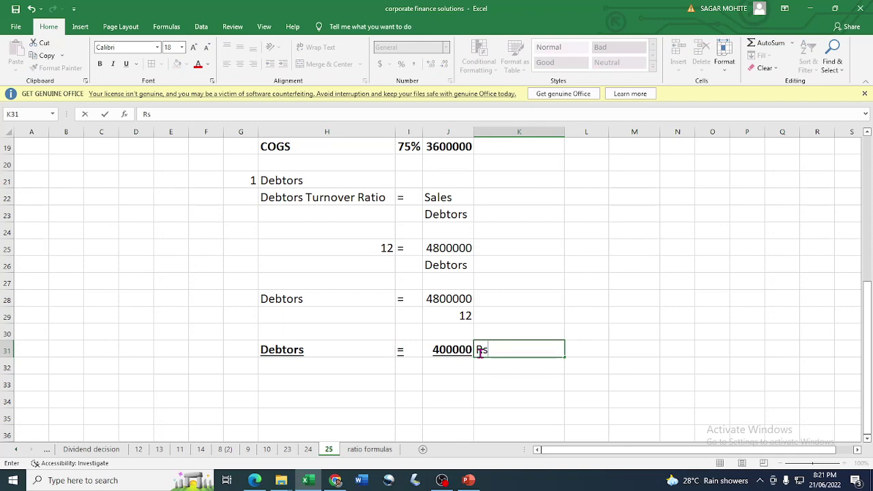
{"action": "type", "text": "."}
{"action": "key", "text": "Return"}
Step: Enter 400000 in L9 as the Debtors amount in the balance sheet
{"action": "scroll", "coordinate": [514, 327], "scroll_direction": "up", "scroll_amount": 6}
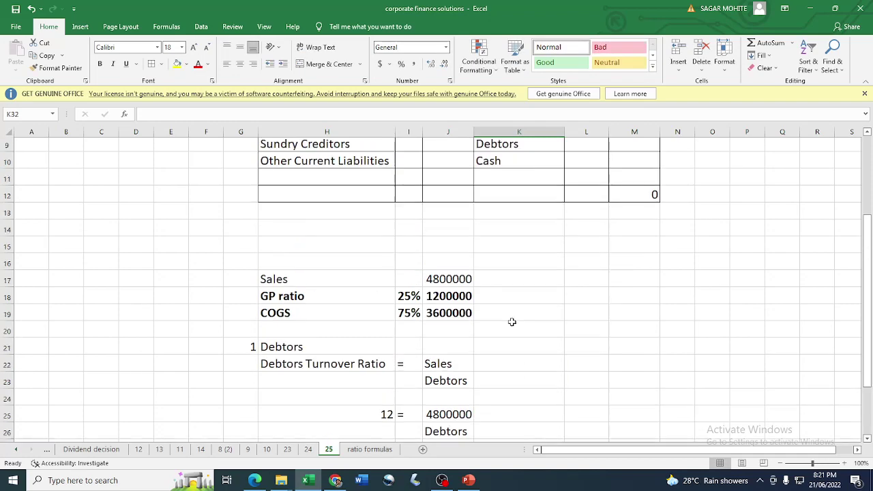
{"action": "left_click", "coordinate": [579, 287]}
{"action": "type", "text": "400000"}
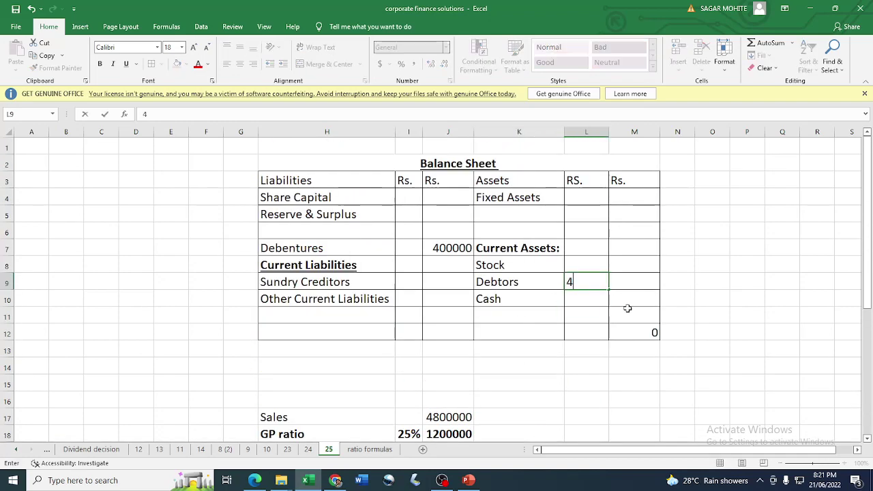
{"action": "key", "text": "Return"}
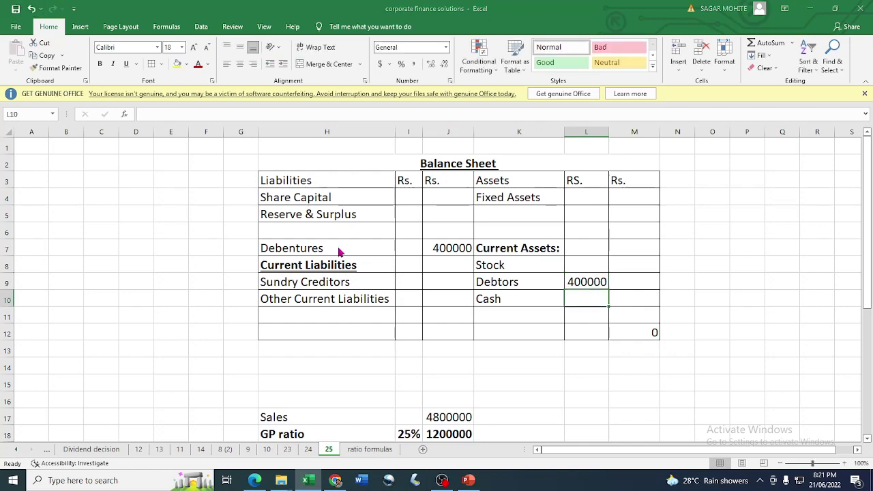
Step: Copy the text Creditors Turnover Ratio from item vi of the problem in the Edge PDF, and return to Excel
{"action": "key", "text": "alt+Tab"}
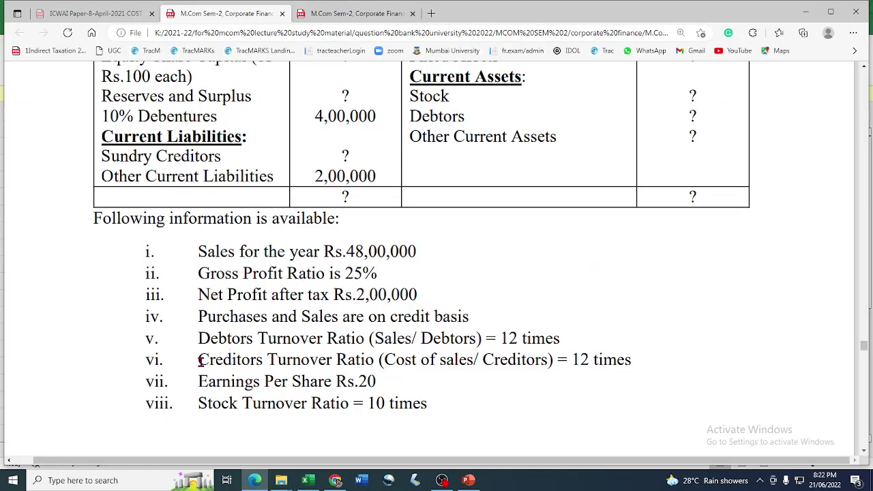
{"action": "left_click_drag", "start_coordinate": [200, 361], "coordinate": [372, 366]}
{"action": "key", "text": "ctrl+c"}
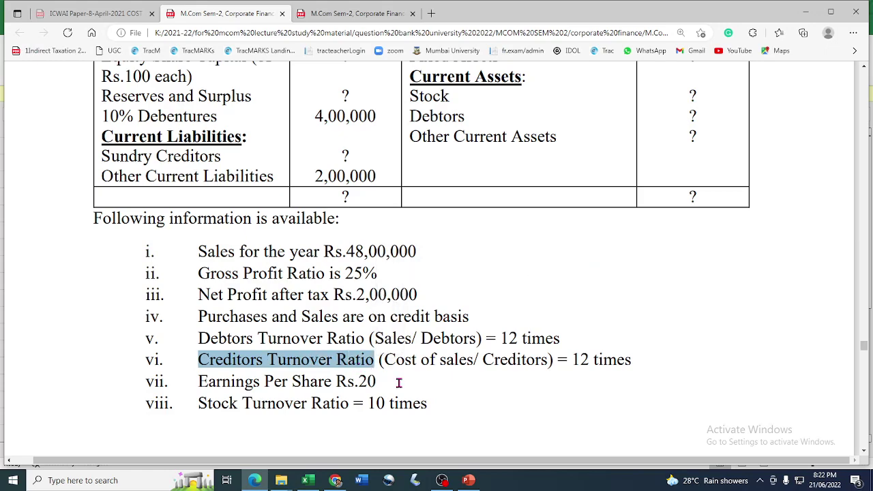
{"action": "key", "text": "alt+Tab"}
Step: Add the second working heading below the debtors result, with the number 2 in G33 and Creditors in H33
{"action": "scroll", "coordinate": [304, 321], "scroll_direction": "down", "scroll_amount": 7}
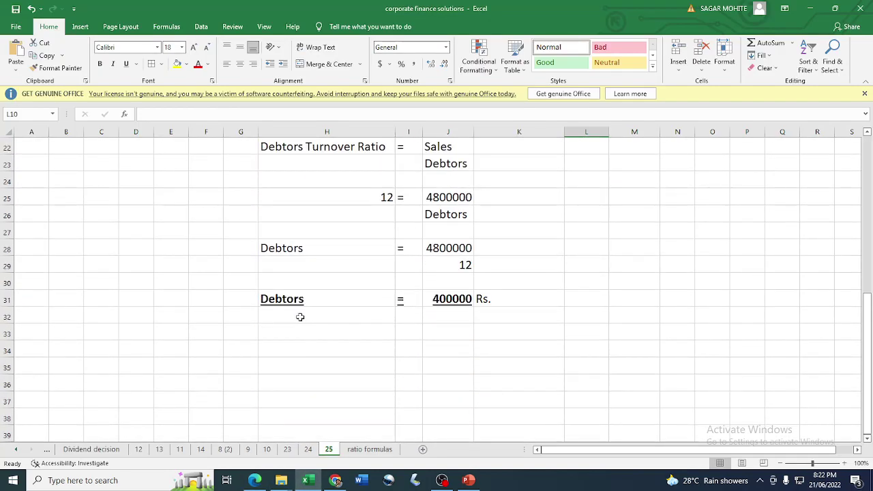
{"action": "left_click", "coordinate": [279, 334]}
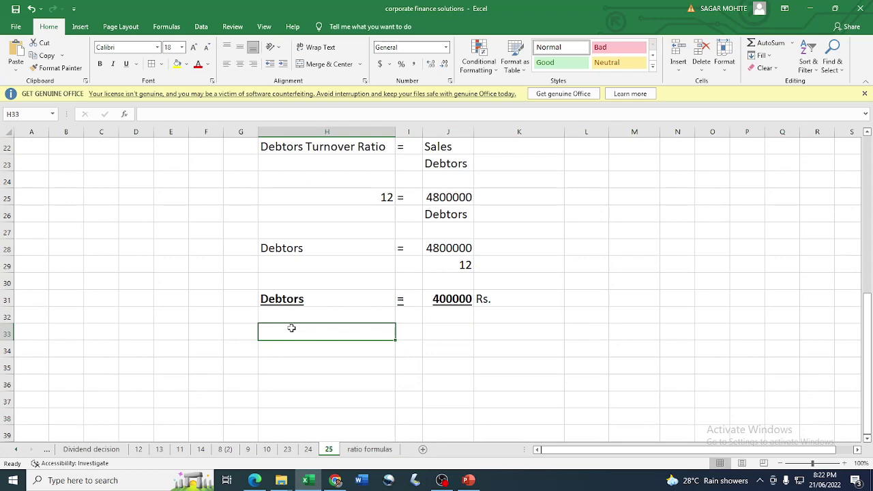
{"action": "key", "text": "Left"}
{"action": "type", "text": "2"}
{"action": "key", "text": "Tab"}
{"action": "type", "text": "C"}
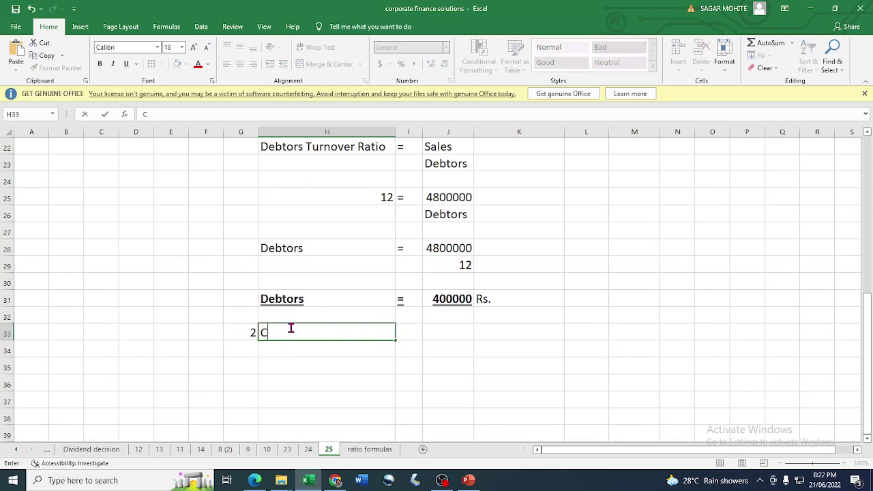
{"action": "type", "text": "reditors"}
{"action": "key", "text": "Return"}
{"action": "scroll", "coordinate": [375, 285], "scroll_direction": "down", "scroll_amount": 1}
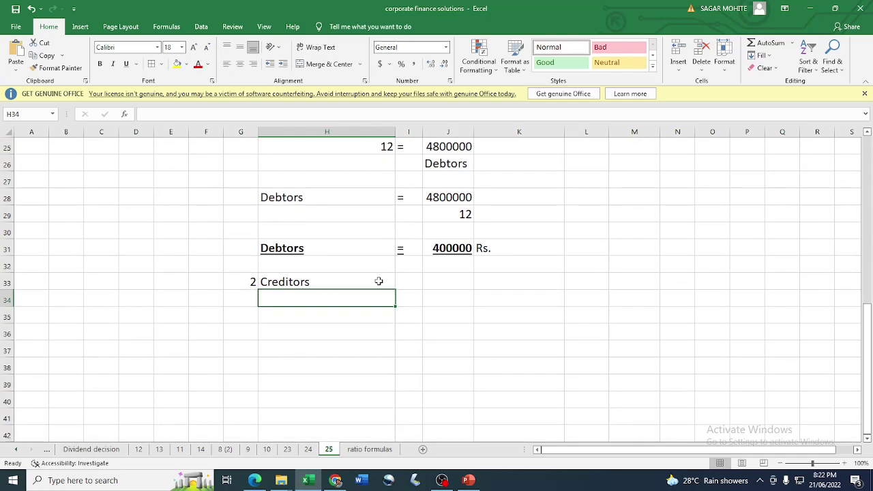
Step: Paste Creditors Turnover Ratio into H34 with the sheet's larger text formatting, and copy the equals sign into I34
{"action": "key", "text": "ctrl+v"}
{"action": "left_click", "coordinate": [327, 329]}
{"action": "left_click", "coordinate": [55, 68]}
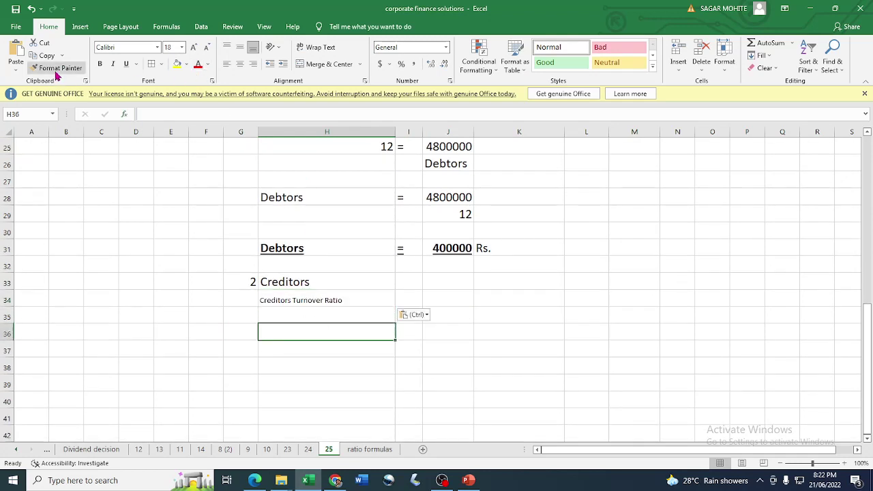
{"action": "left_click", "coordinate": [293, 298]}
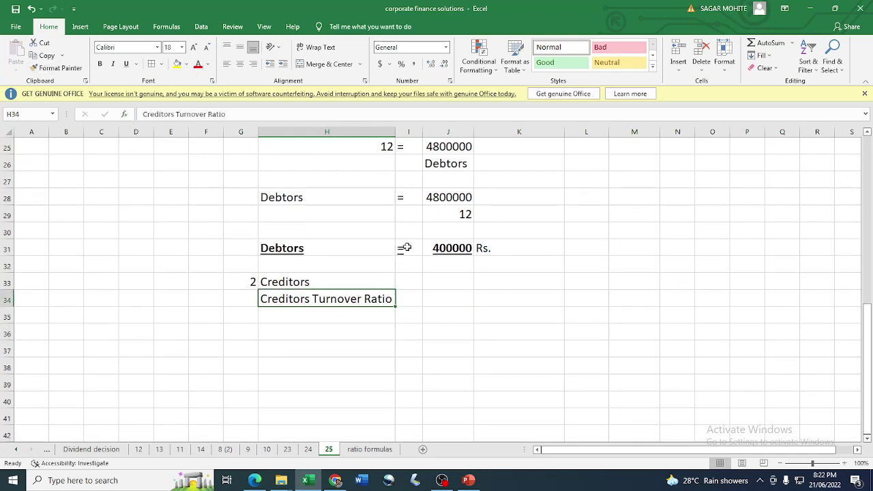
{"action": "left_click", "coordinate": [405, 196]}
{"action": "key", "text": "ctrl+c"}
{"action": "left_click", "coordinate": [413, 296]}
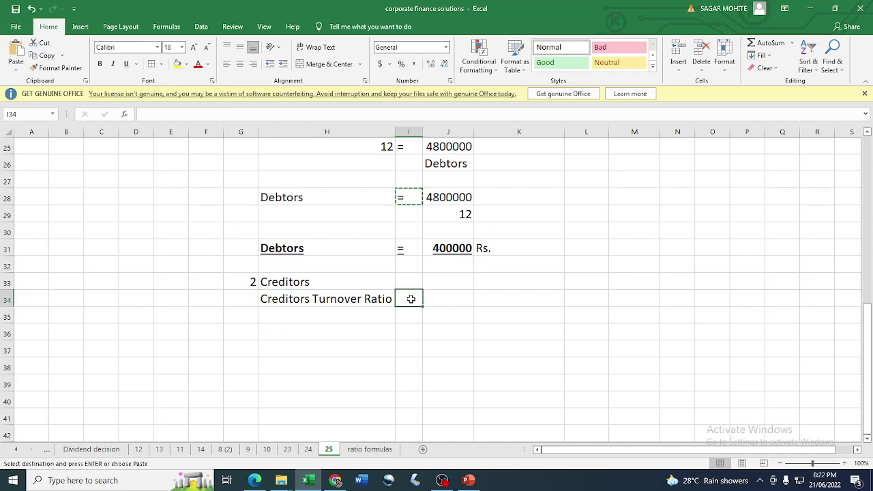
{"action": "key", "text": "Return"}
Step: Check the creditors turnover formula in item vi of the problem PDF, and enter COGS in J34 with Creditors below it in J35
{"action": "key", "text": "alt+Tab"}
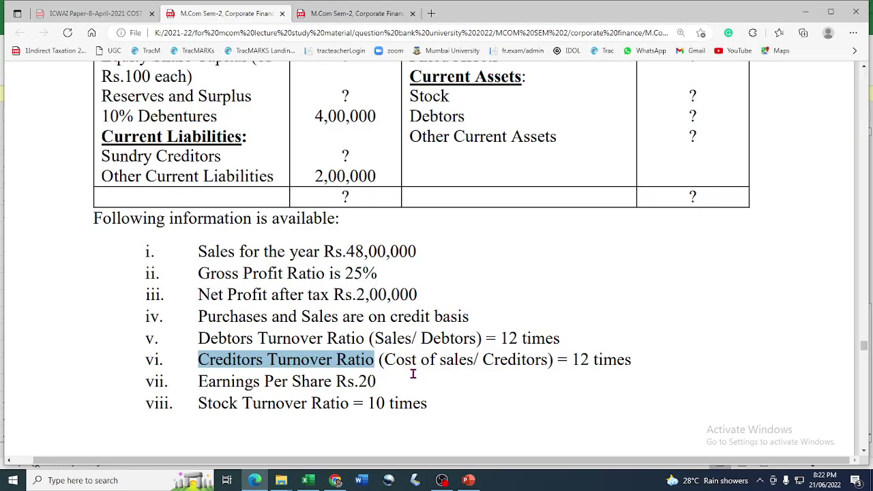
{"action": "left_click_drag", "start_coordinate": [386, 361], "coordinate": [479, 361]}
{"action": "key", "text": "alt+Tab"}
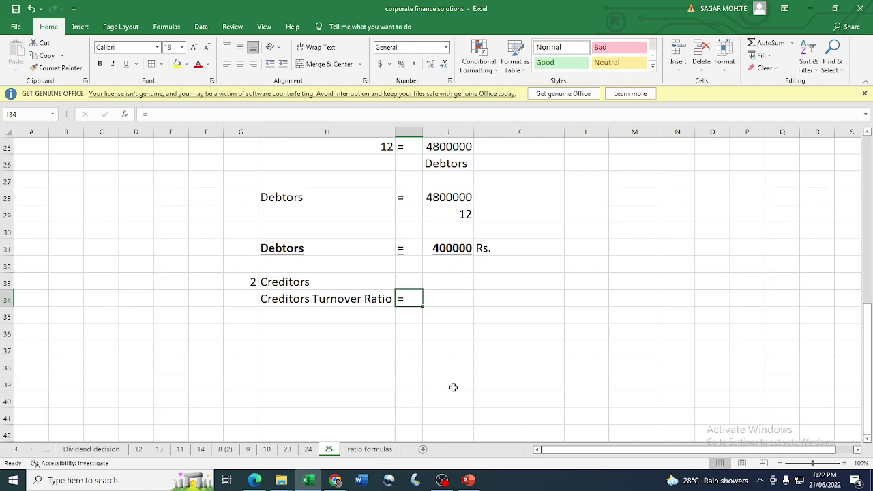
{"action": "left_click", "coordinate": [448, 298]}
{"action": "type", "text": "COD"}
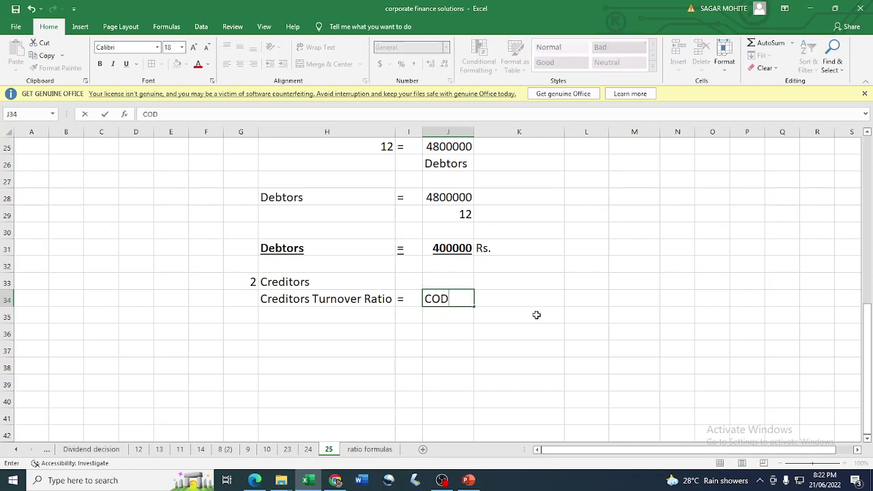
{"action": "key", "text": "BackSpace"}
{"action": "type", "text": "GS"}
{"action": "key", "text": "Return"}
{"action": "type", "text": "Cre"}
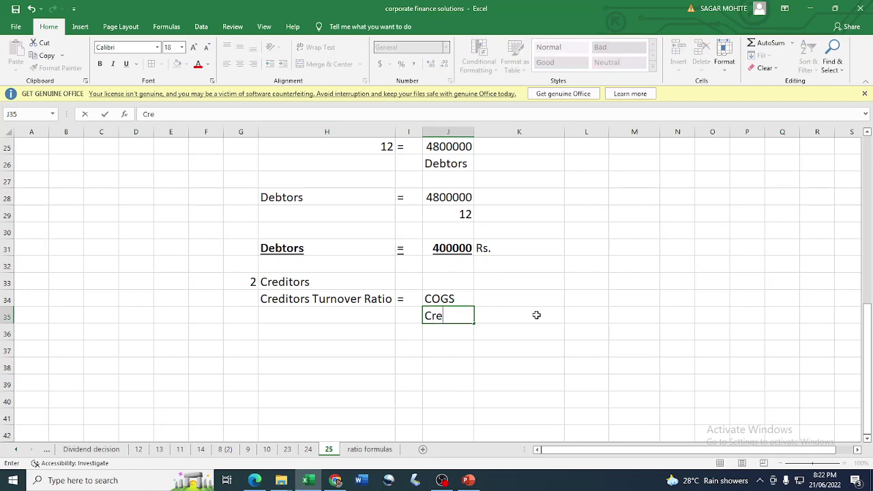
{"action": "type", "text": "ditors"}
{"action": "key", "text": "Return"}
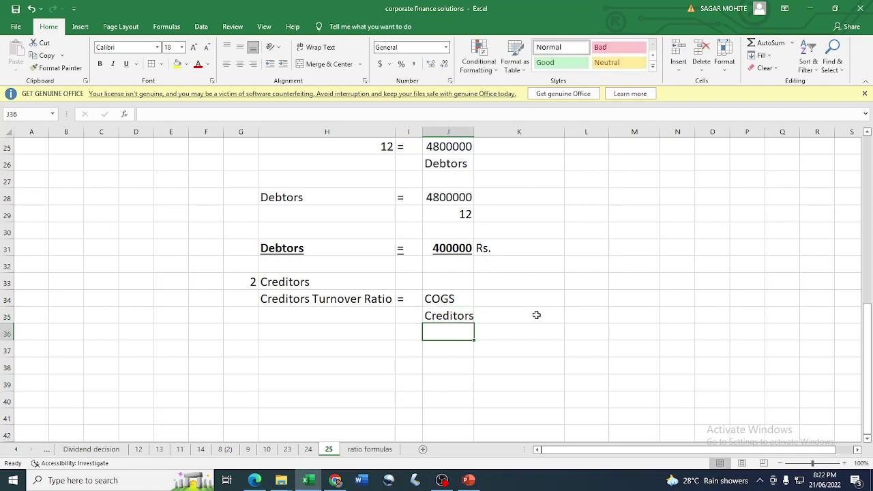
Step: Copy the equals sign into I37 and enter the COGS figure 3600000 in J37
{"action": "left_click", "coordinate": [402, 300]}
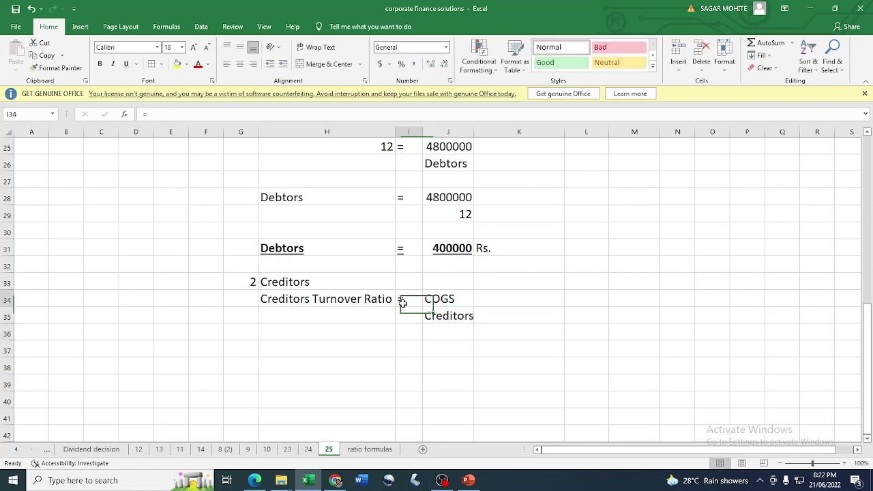
{"action": "key", "text": "ctrl+c"}
{"action": "left_click", "coordinate": [412, 348]}
{"action": "key", "text": "Return"}
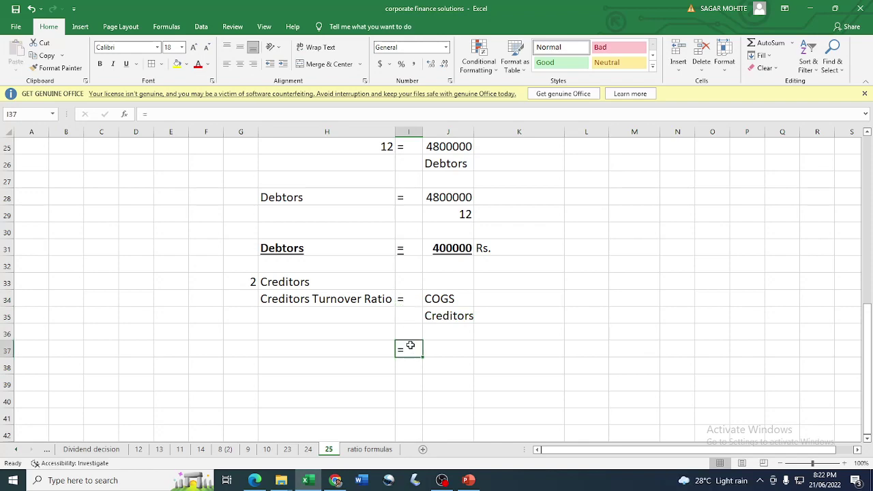
{"action": "scroll", "coordinate": [425, 314], "scroll_direction": "up", "scroll_amount": 3}
{"action": "left_click", "coordinate": [444, 249]}
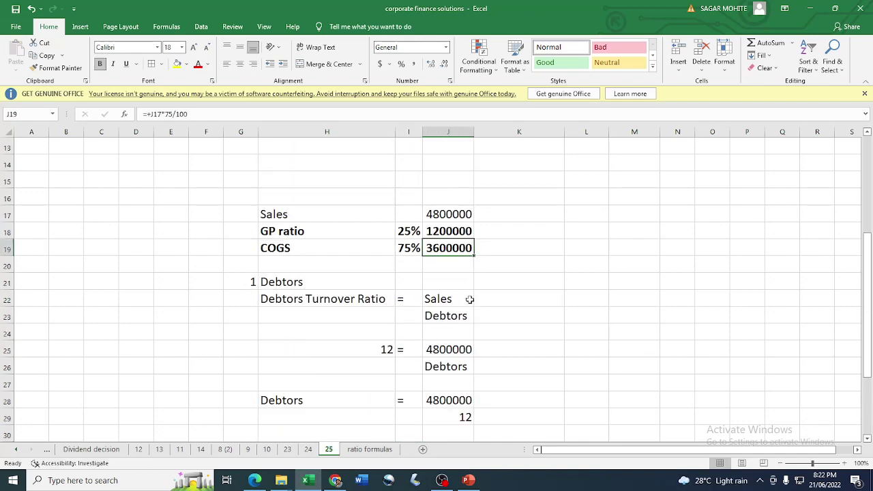
{"action": "scroll", "coordinate": [467, 351], "scroll_direction": "down", "scroll_amount": 2}
{"action": "scroll", "coordinate": [468, 351], "scroll_direction": "down", "scroll_amount": 1}
{"action": "left_click", "coordinate": [448, 346]}
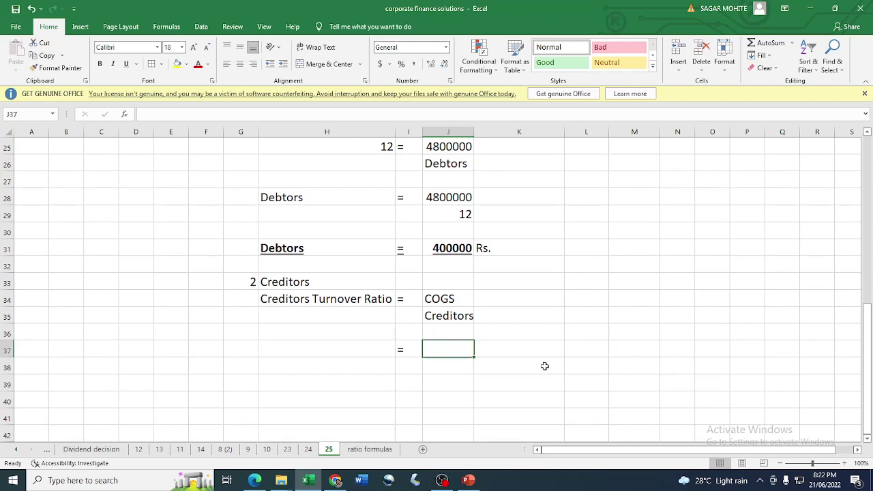
{"action": "type", "text": "3600000"}
{"action": "key", "text": "Return"}
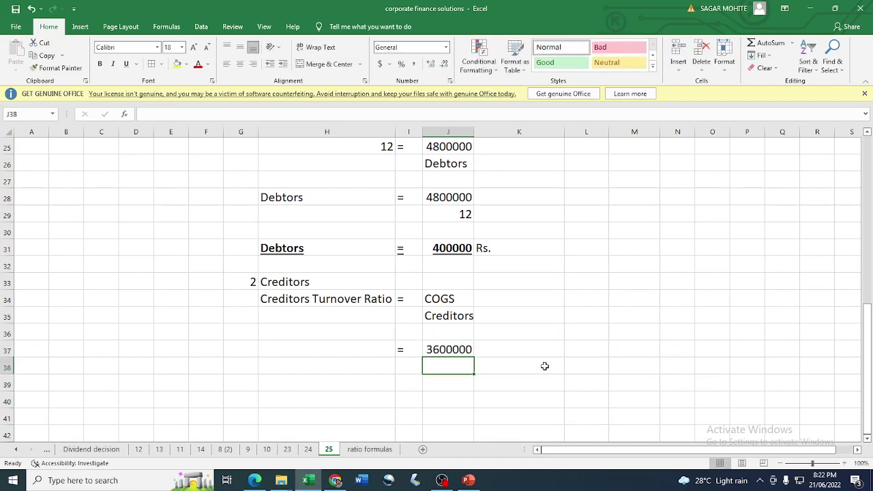
Step: Copy Creditors into J38 as the denominator, and enter the creditors turnover ratio 12 from the problem PDF in H37
{"action": "left_click", "coordinate": [437, 326]}
{"action": "key", "text": "ctrl+c"}
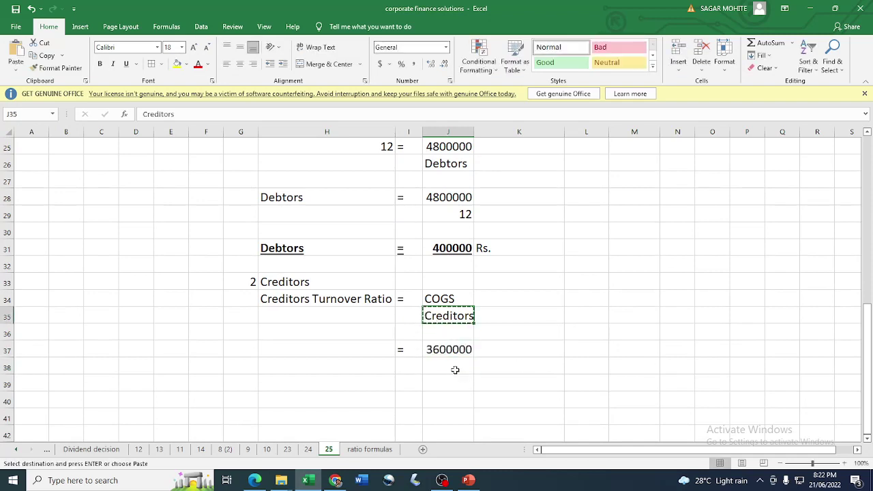
{"action": "left_click", "coordinate": [454, 369]}
{"action": "key", "text": "Return"}
{"action": "left_click", "coordinate": [375, 349]}
{"action": "key", "text": "alt+Tab"}
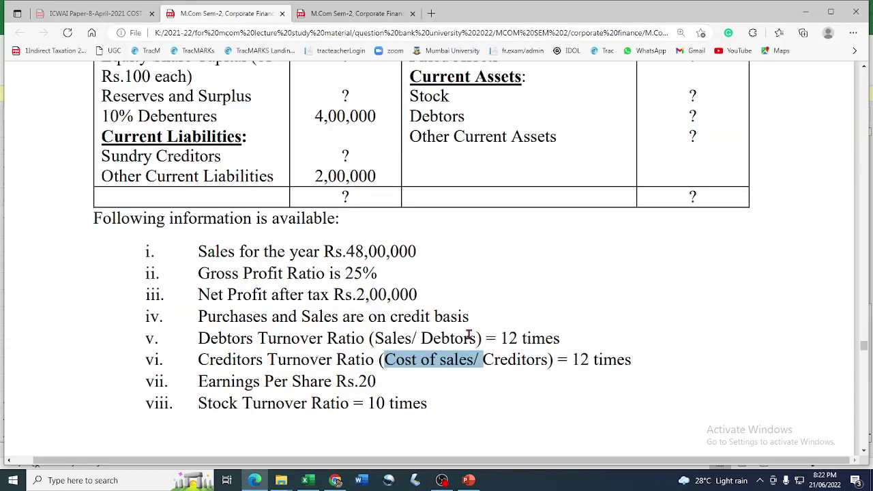
{"action": "left_click", "coordinate": [577, 359]}
{"action": "key", "text": "alt+Tab"}
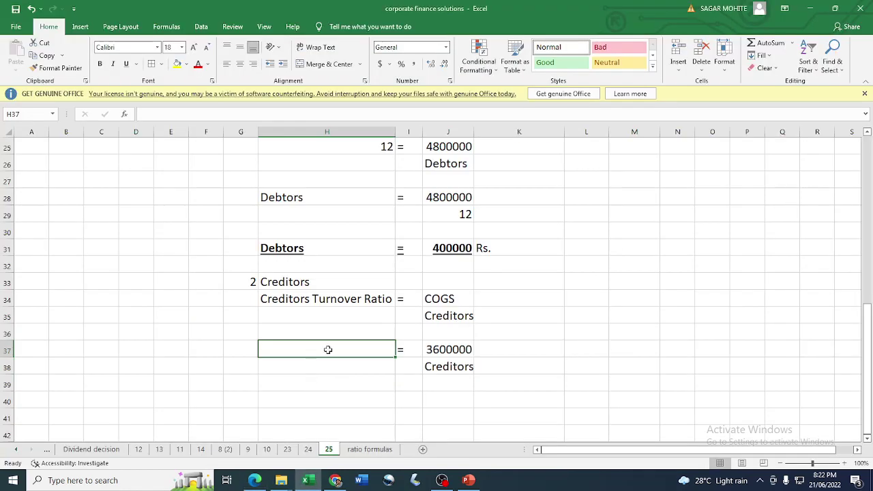
{"action": "type", "text": "12"}
{"action": "key", "text": "Return"}
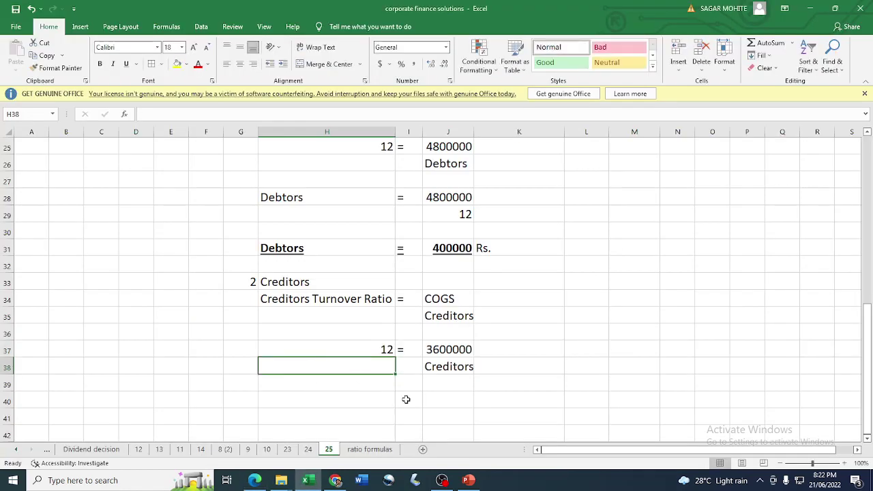
Step: Start the rearranged equation in row 40 by copying Creditors into H40 and the equals sign into I40
{"action": "left_click", "coordinate": [445, 366]}
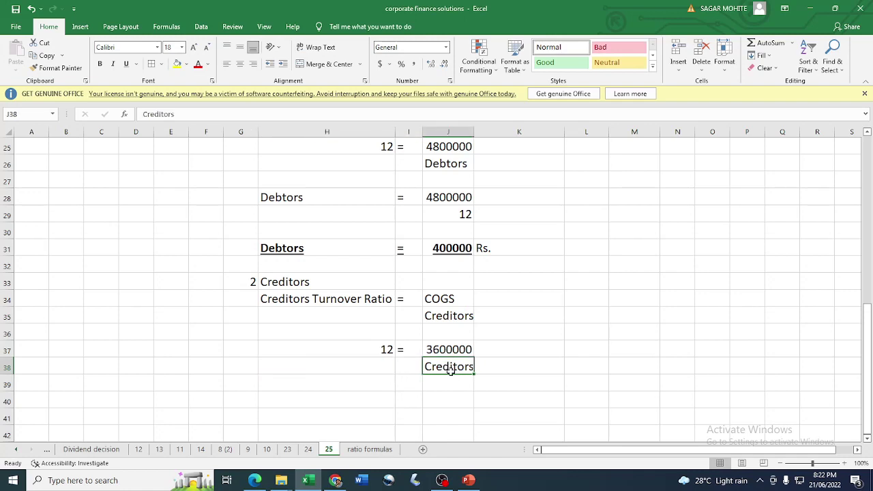
{"action": "left_click", "coordinate": [366, 348]}
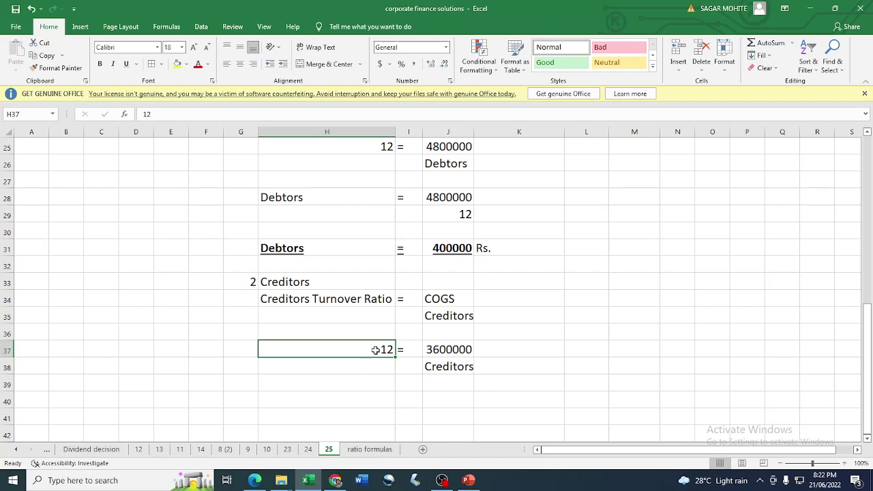
{"action": "left_click", "coordinate": [446, 366]}
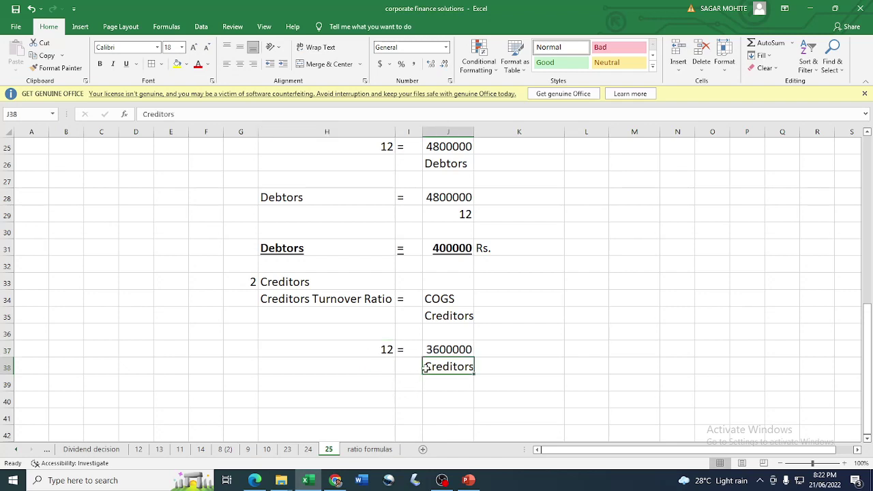
{"action": "key", "text": "ctrl+c"}
{"action": "left_click", "coordinate": [363, 399]}
{"action": "key", "text": "Return"}
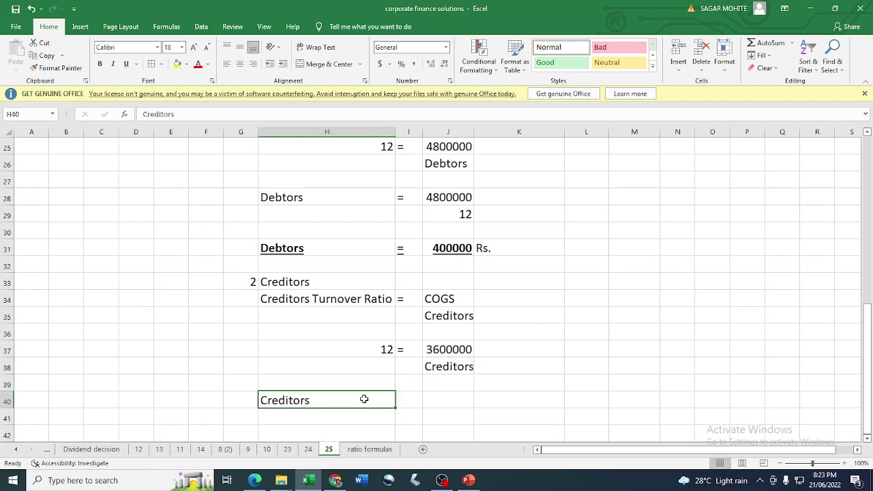
{"action": "left_click", "coordinate": [402, 351]}
{"action": "key", "text": "ctrl+c"}
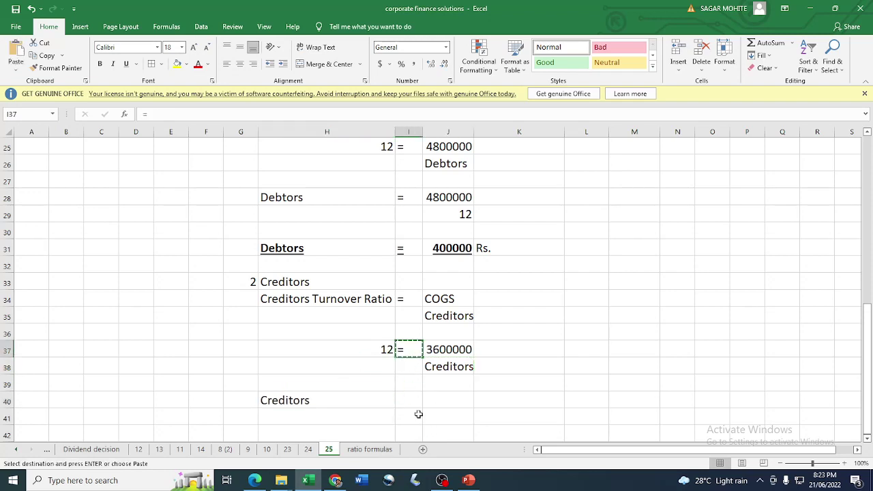
{"action": "left_click", "coordinate": [410, 394]}
{"action": "key", "text": "Return"}
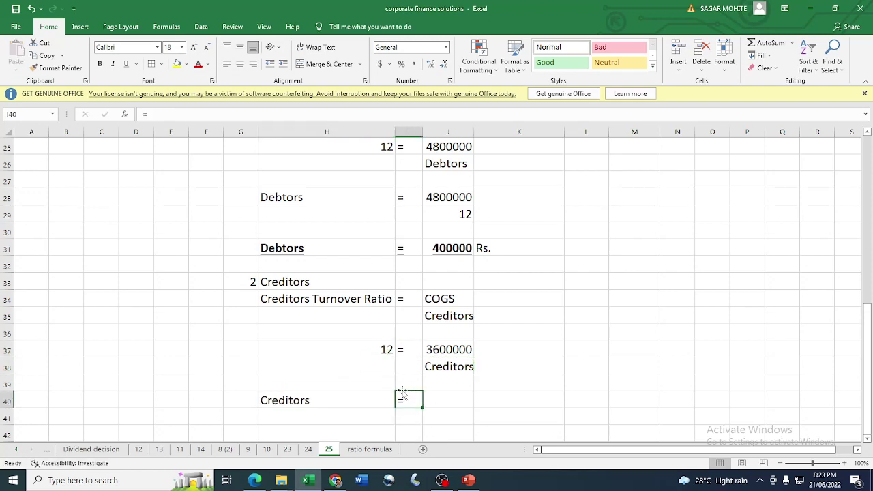
Step: Copy 3600000 into J40 and 12 into J41 as the numerator and denominator for Creditors
{"action": "left_click", "coordinate": [447, 349]}
{"action": "key", "text": "ctrl+c"}
{"action": "left_click", "coordinate": [445, 402]}
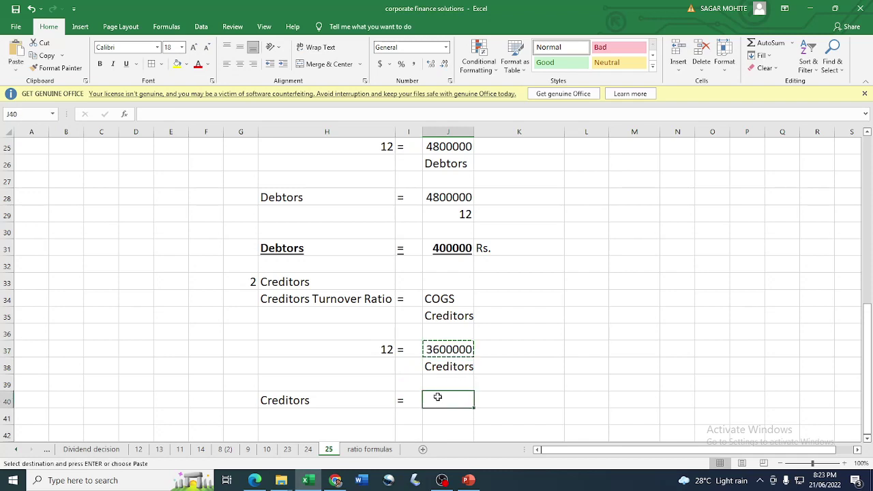
{"action": "key", "text": "Return"}
{"action": "left_click", "coordinate": [382, 352]}
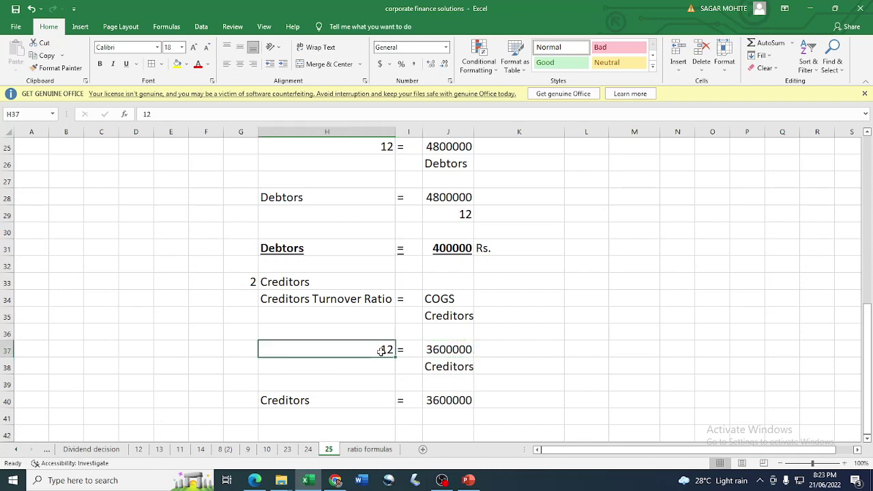
{"action": "key", "text": "ctrl+c"}
{"action": "left_click", "coordinate": [444, 416]}
{"action": "key", "text": "Return"}
Step: Copy the Creditors label and equals sign into H43:I43, and calculate the creditors in J43 as J40/J41
{"action": "scroll", "coordinate": [475, 352], "scroll_direction": "down", "scroll_amount": 2}
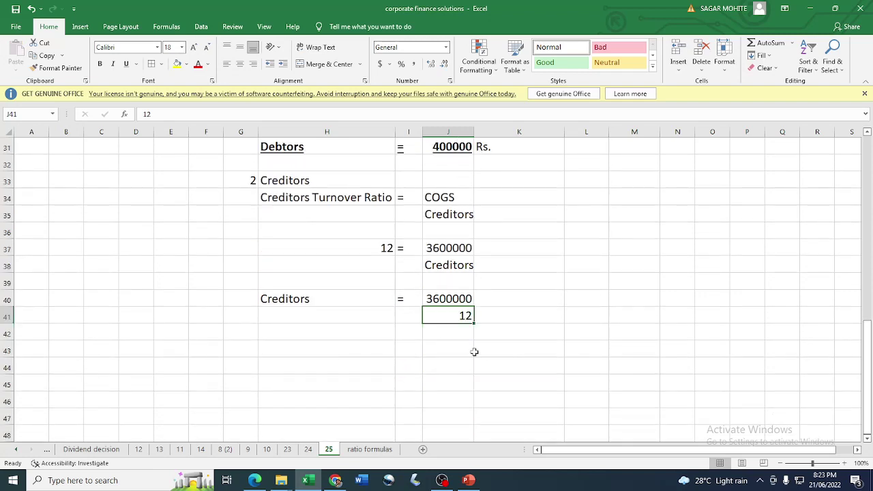
{"action": "left_click_drag", "start_coordinate": [304, 298], "coordinate": [399, 296]}
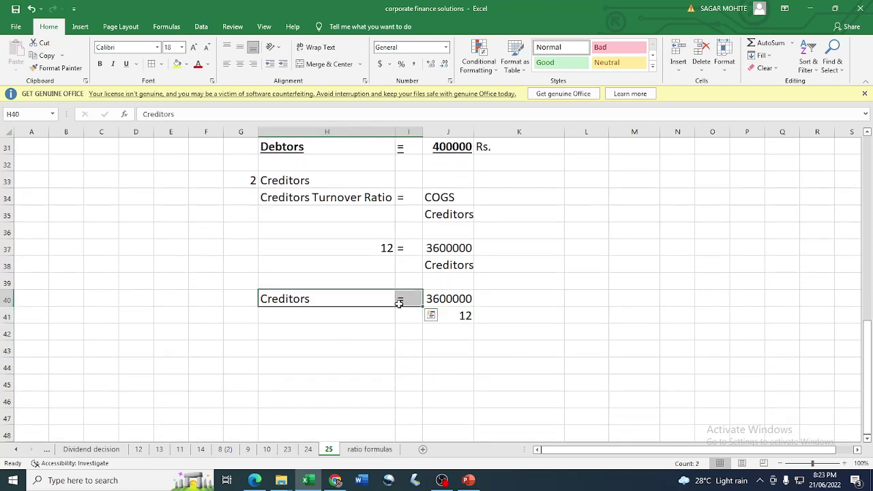
{"action": "key", "text": "ctrl+c"}
{"action": "left_click", "coordinate": [361, 348]}
{"action": "key", "text": "Return"}
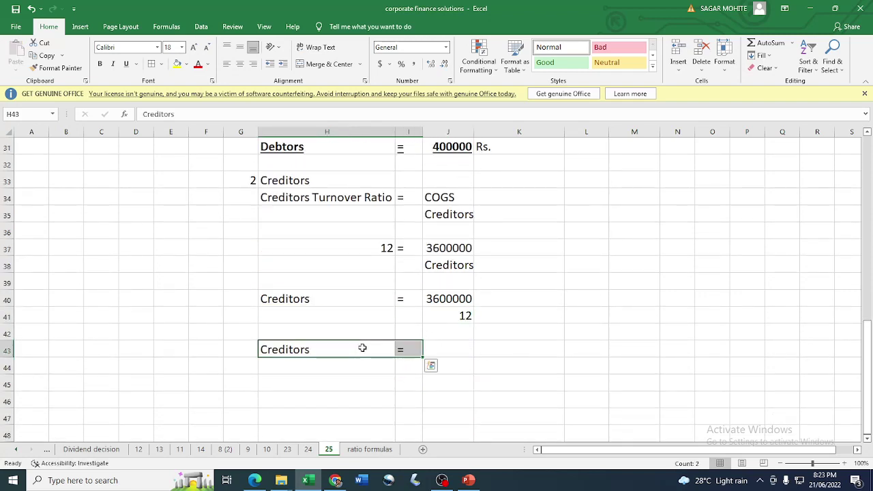
{"action": "left_click", "coordinate": [453, 350]}
{"action": "type", "text": "+"}
{"action": "left_click", "coordinate": [465, 298]}
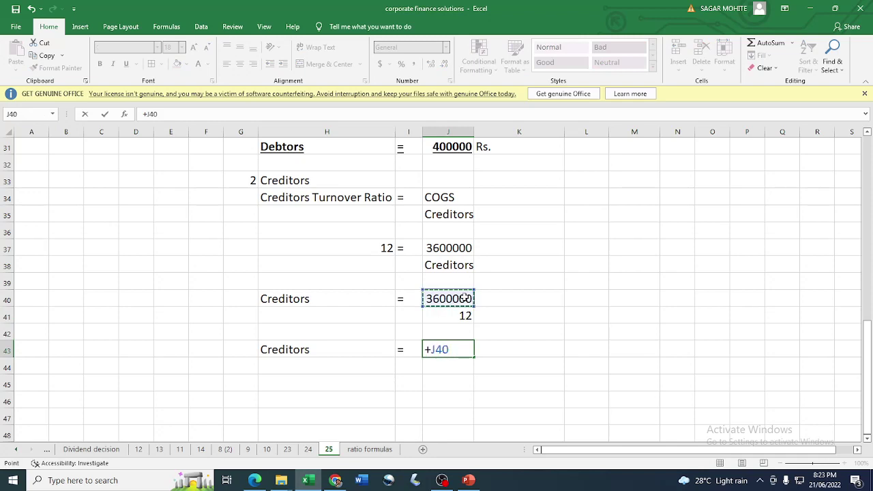
{"action": "type", "text": "/"}
{"action": "left_click", "coordinate": [437, 318]}
{"action": "key", "text": "Return"}
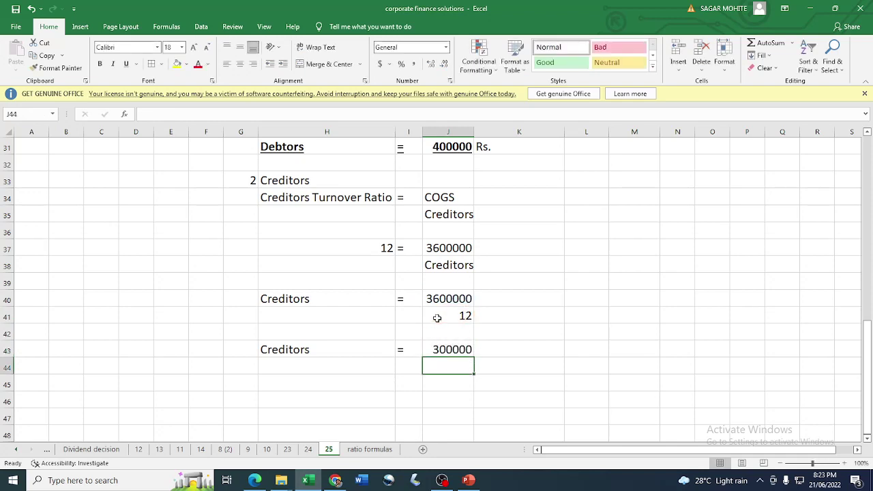
Step: Make the creditors result in H43:J43 bold and underlined, and enter Rs. in K43
{"action": "left_click_drag", "start_coordinate": [298, 349], "coordinate": [426, 348]}
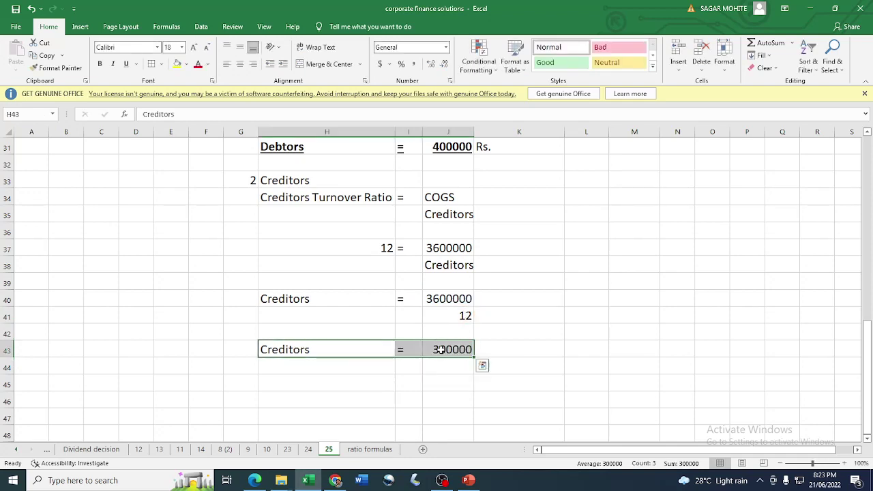
{"action": "left_click", "coordinate": [100, 64]}
{"action": "left_click", "coordinate": [125, 64]}
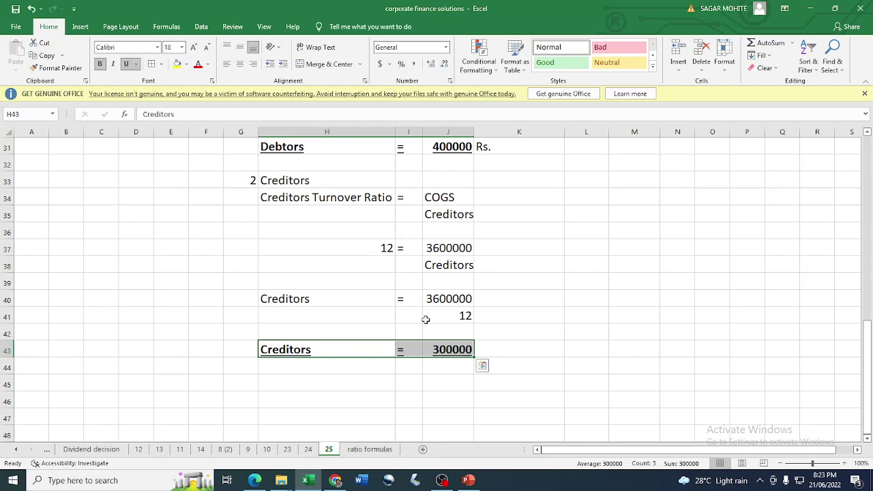
{"action": "left_click", "coordinate": [503, 351]}
{"action": "type", "text": "Rs."}
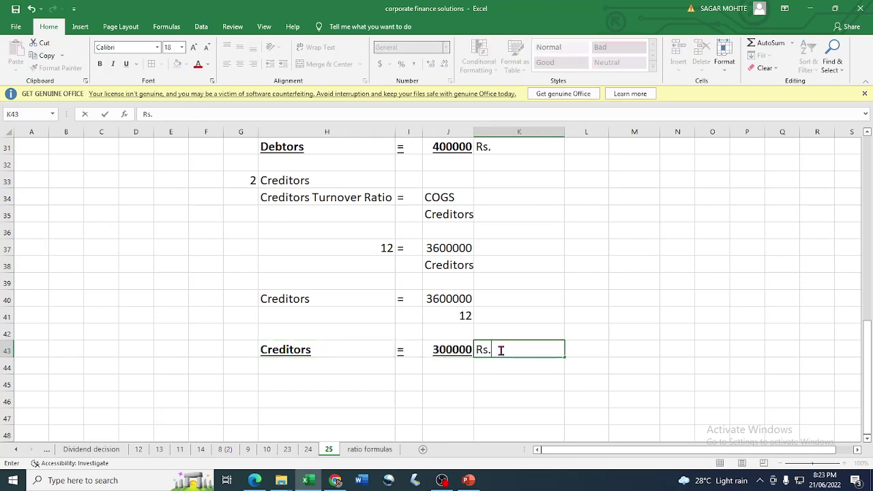
{"action": "key", "text": "Return"}
Step: Widen column I of the balance sheet and enter 300000 for Sundry Creditors in I9
{"action": "left_click", "coordinate": [471, 352]}
{"action": "scroll", "coordinate": [326, 283], "scroll_direction": "up", "scroll_amount": 10}
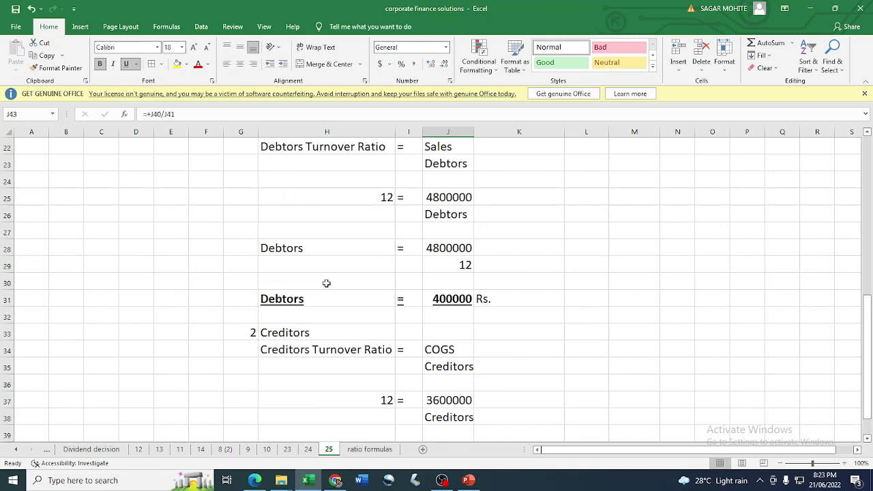
{"action": "left_click", "coordinate": [437, 283]}
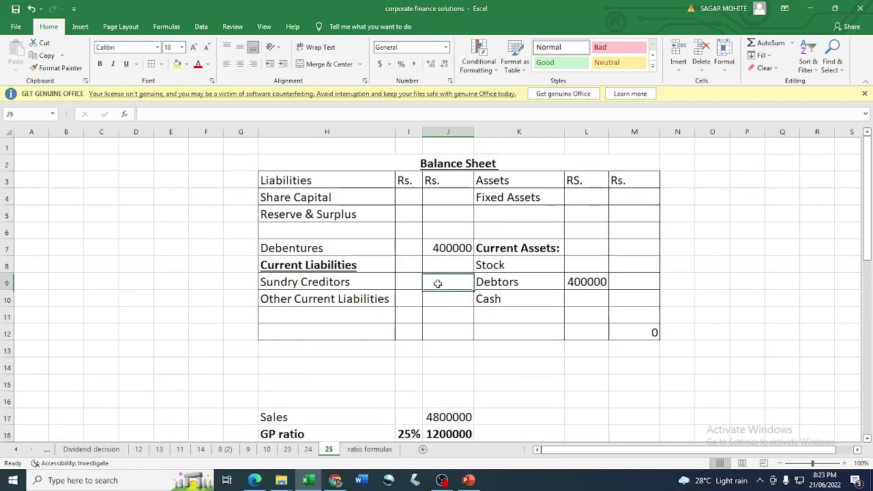
{"action": "left_click_drag", "start_coordinate": [423, 135], "coordinate": [452, 139]}
{"action": "left_click", "coordinate": [425, 280]}
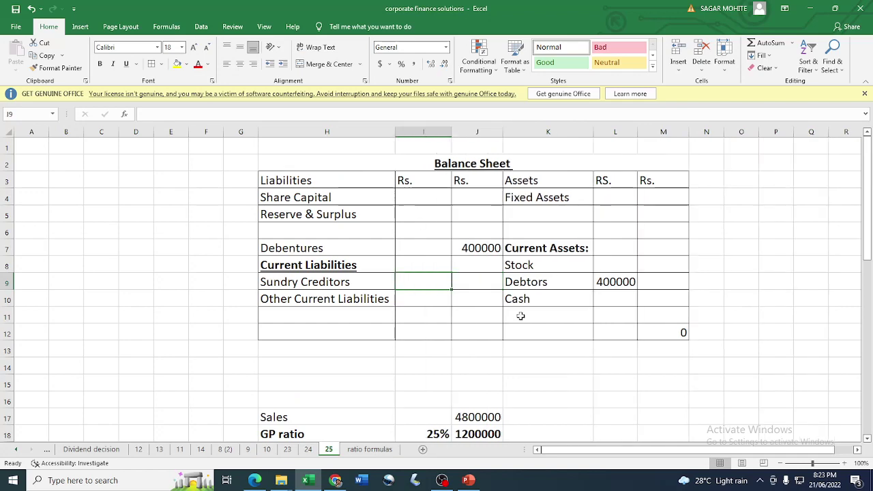
{"action": "type", "text": "300000"}
{"action": "key", "text": "Return"}
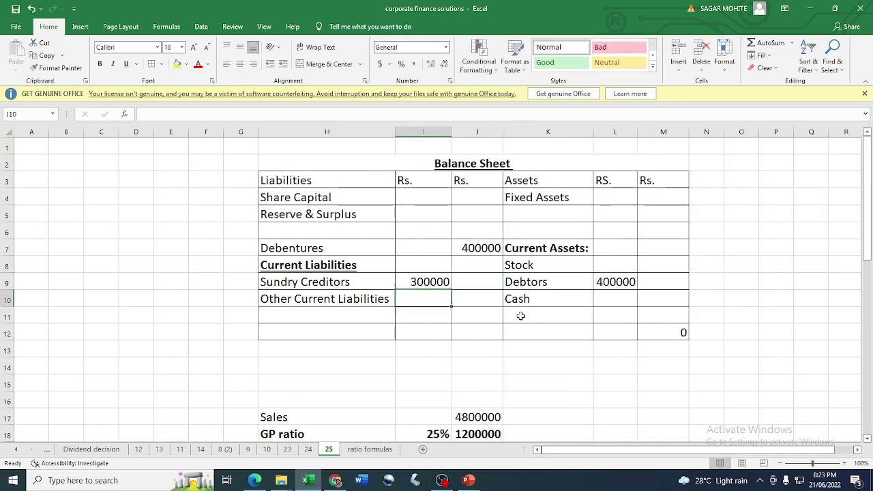
Step: Consult the problem PDF for the current liabilities figure and enter 200000 for Other Current Liabilities in I10
{"action": "key", "text": "alt+Tab"}
{"action": "left_click_drag", "start_coordinate": [315, 176], "coordinate": [368, 176]}
{"action": "key", "text": "alt+Tab"}
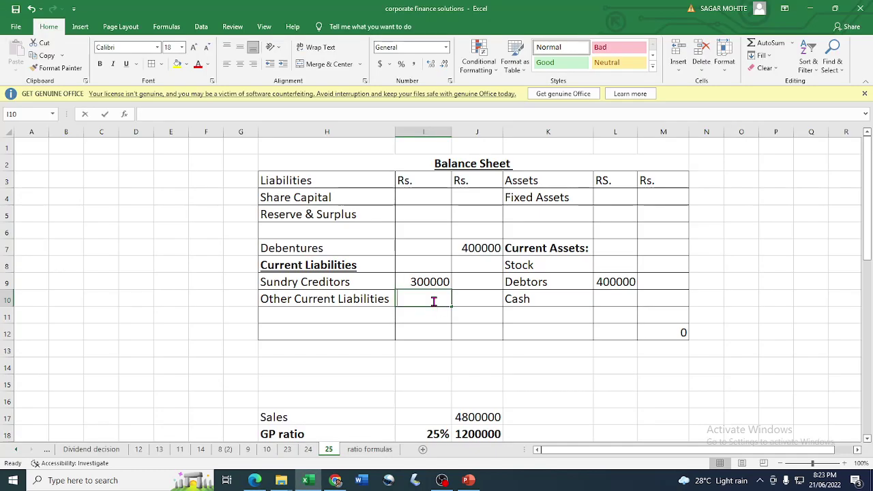
{"action": "type", "text": "200000"}
{"action": "key", "text": "Return"}
Step: Total the current liabilities in J10 by adding I9 and I10
{"action": "left_click", "coordinate": [475, 299]}
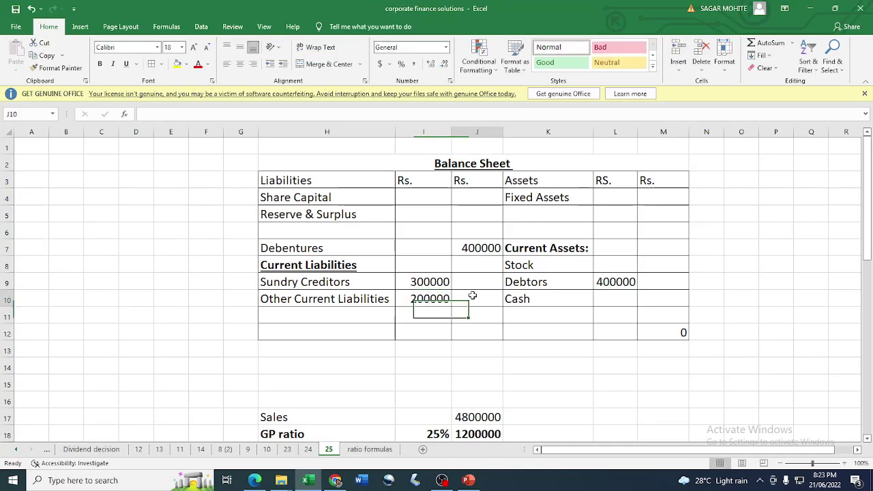
{"action": "type", "text": "="}
{"action": "left_click", "coordinate": [434, 281]}
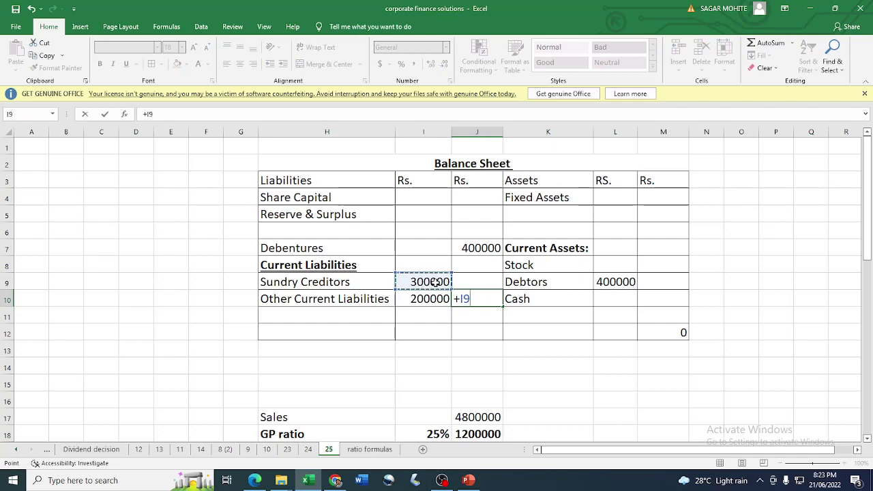
{"action": "key", "text": "Return"}
{"action": "left_click", "coordinate": [496, 301]}
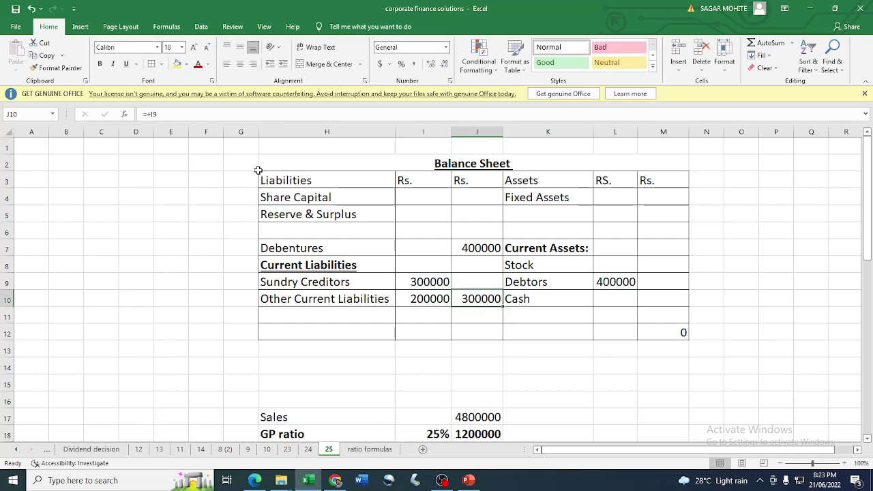
{"action": "left_click", "coordinate": [186, 114]}
{"action": "type", "text": "+"}
{"action": "left_click", "coordinate": [430, 300]}
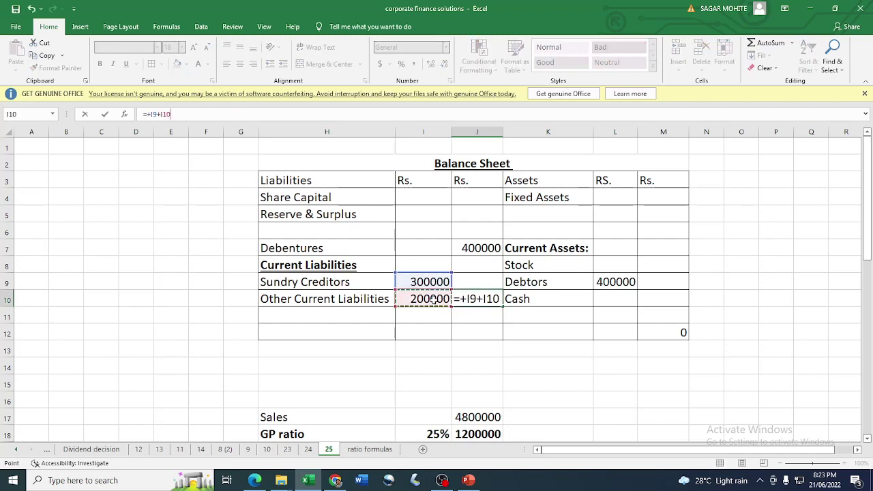
{"action": "key", "text": "Return"}
Step: Underline the Other Current Liabilities amount in I10
{"action": "scroll", "coordinate": [401, 333], "scroll_direction": "down", "scroll_amount": 5}
{"action": "scroll", "coordinate": [400, 333], "scroll_direction": "down", "scroll_amount": 7}
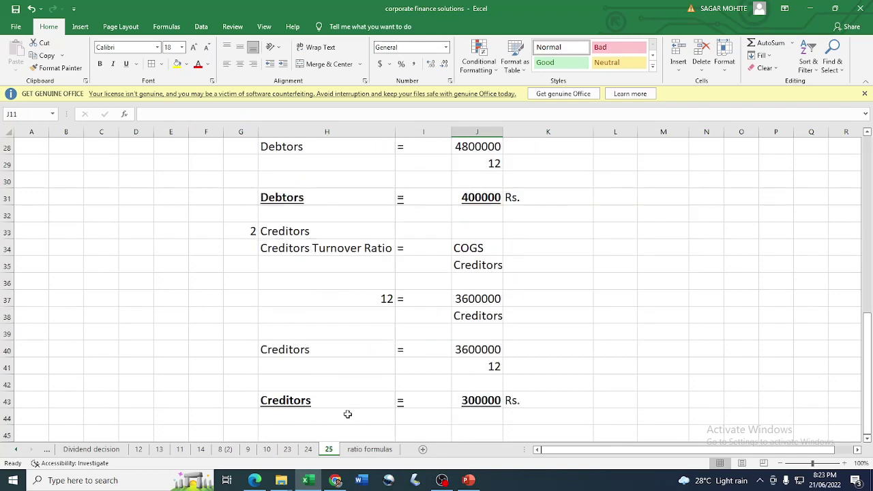
{"action": "scroll", "coordinate": [400, 355], "scroll_direction": "up", "scroll_amount": 11}
{"action": "scroll", "coordinate": [399, 357], "scroll_direction": "up", "scroll_amount": 1}
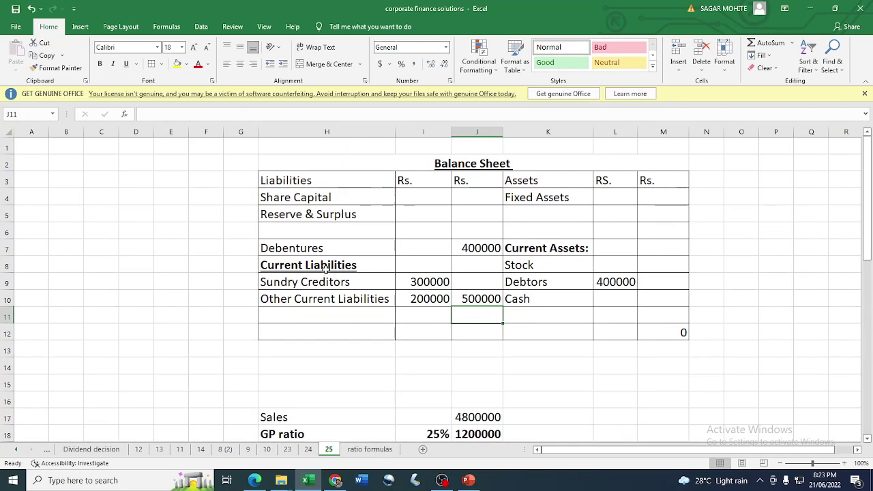
{"action": "left_click", "coordinate": [353, 304]}
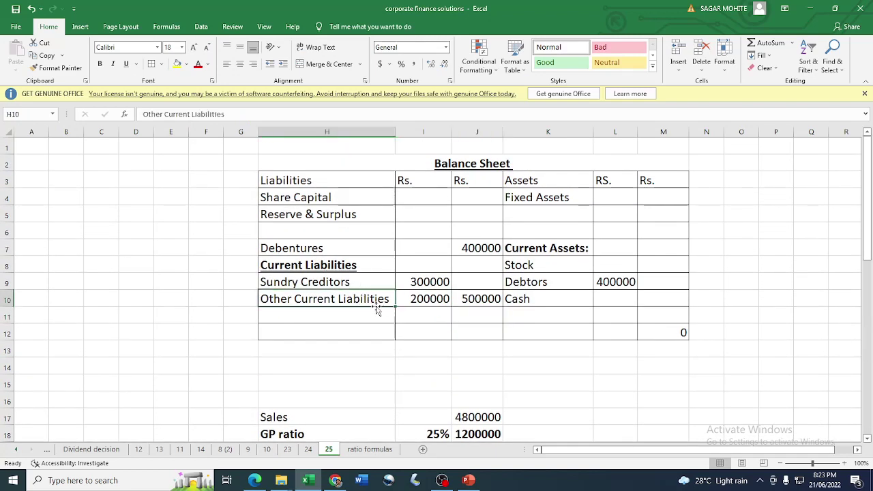
{"action": "left_click", "coordinate": [478, 300]}
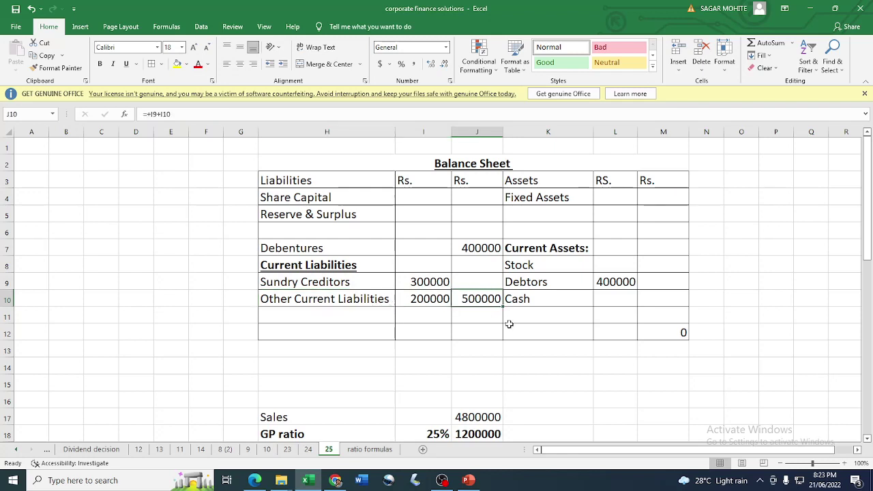
{"action": "left_click", "coordinate": [438, 306]}
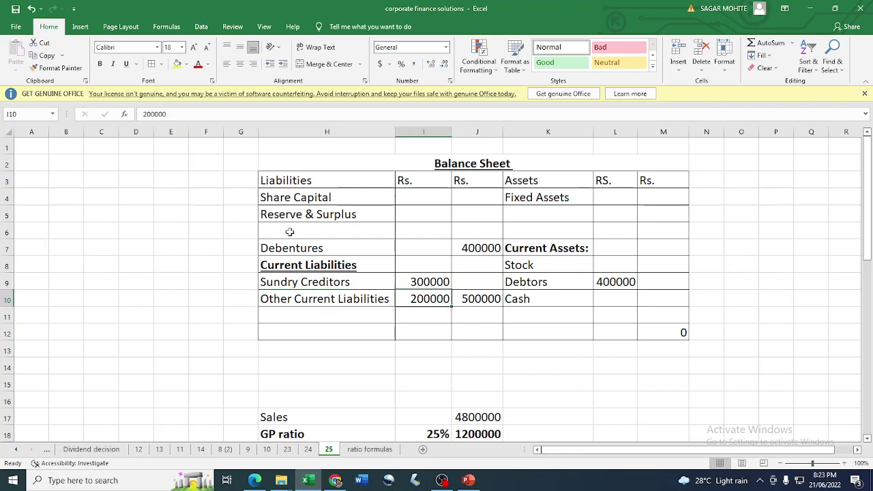
{"action": "left_click", "coordinate": [126, 64]}
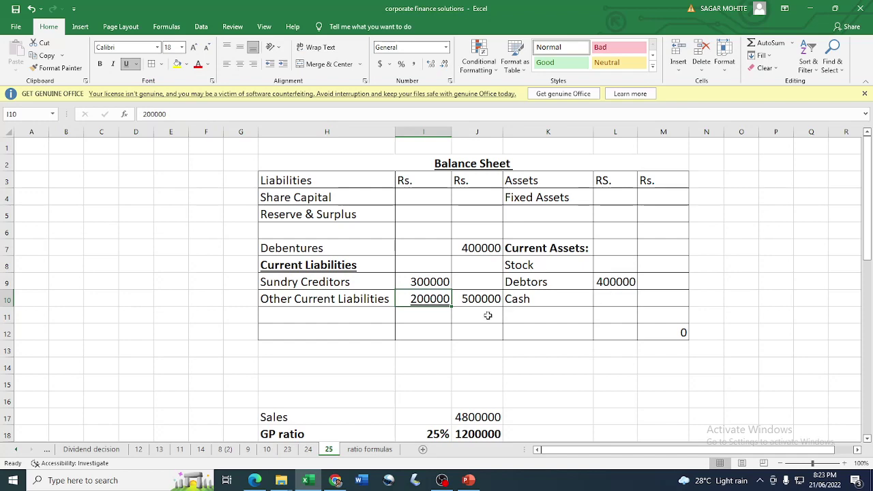
Step: Start the third working below the creditors result with 3 in G45 and the heading Current Assets in H45
{"action": "scroll", "coordinate": [382, 307], "scroll_direction": "down", "scroll_amount": 13}
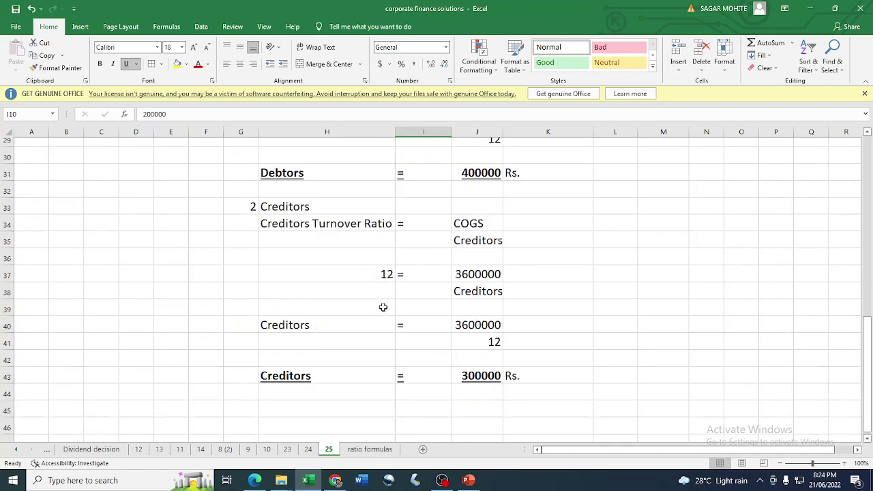
{"action": "left_click", "coordinate": [305, 231]}
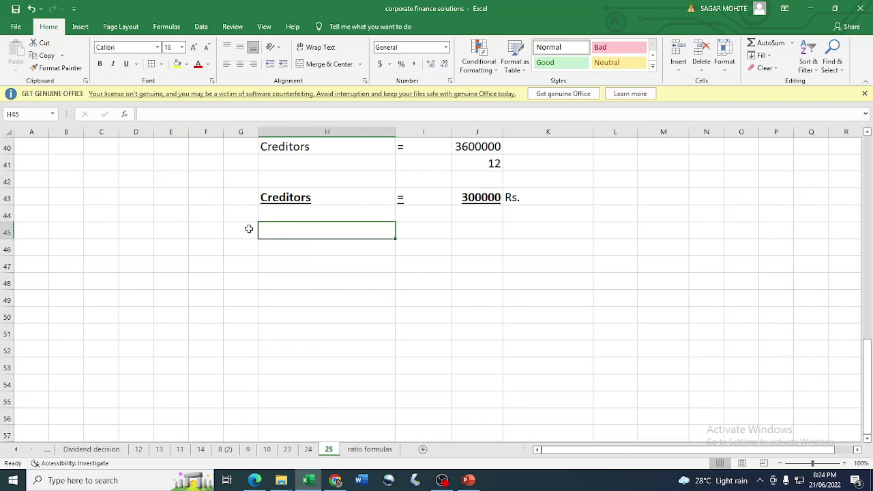
{"action": "left_click", "coordinate": [249, 229]}
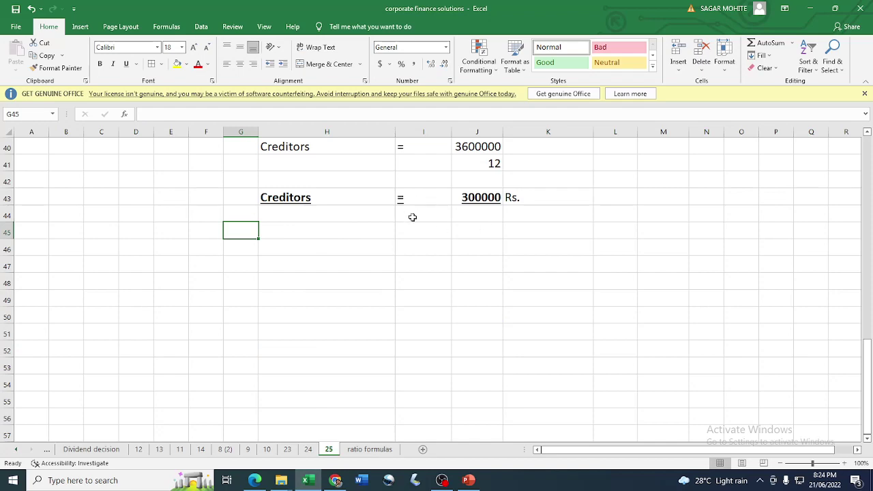
{"action": "scroll", "coordinate": [409, 222], "scroll_direction": "up", "scroll_amount": 5}
{"action": "scroll", "coordinate": [405, 228], "scroll_direction": "down", "scroll_amount": 3}
{"action": "type", "text": "3"}
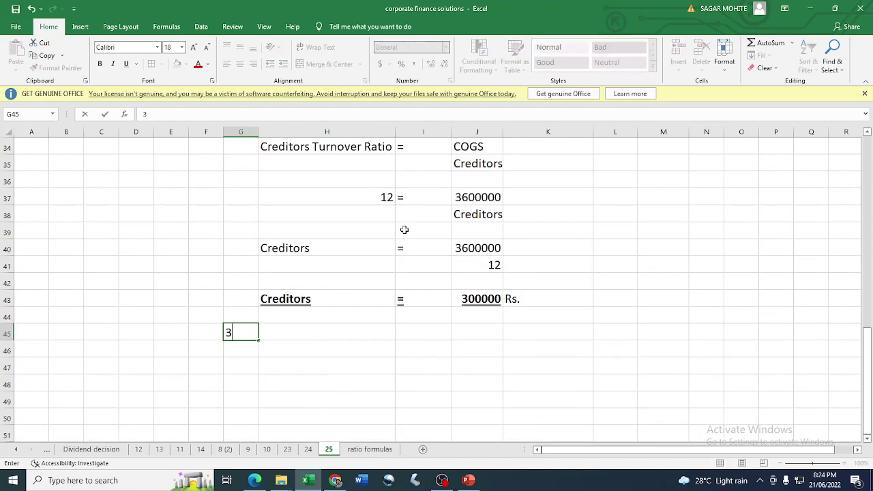
{"action": "left_click", "coordinate": [308, 335]}
{"action": "type", "text": "Cu"}
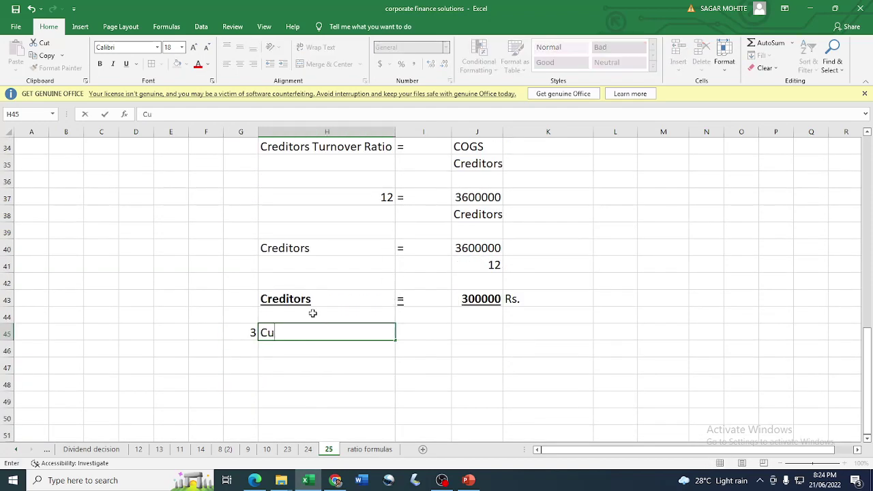
{"action": "type", "text": "rrent Assets"}
{"action": "key", "text": "Return"}
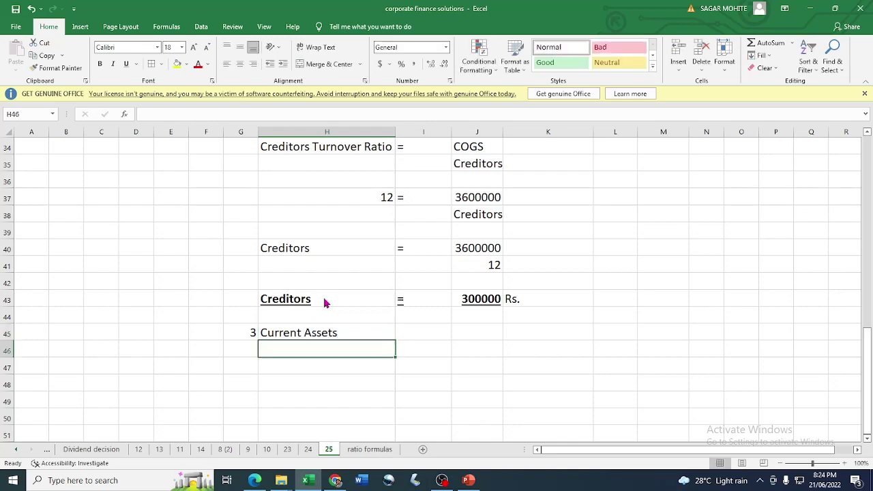
Step: Copy the text Current Ratio from the problem PDF in the browser into H46 of the Excel sheet and match the sheet's cell formatting
{"action": "key", "text": "alt+Tab"}
{"action": "scroll", "coordinate": [269, 359], "scroll_direction": "down", "scroll_amount": 6}
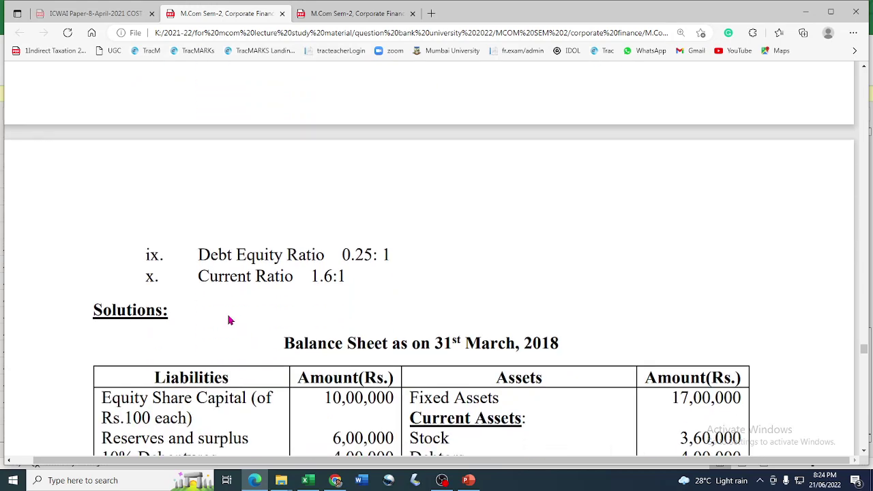
{"action": "left_click_drag", "start_coordinate": [200, 276], "coordinate": [294, 277]}
{"action": "key", "text": "ctrl+c"}
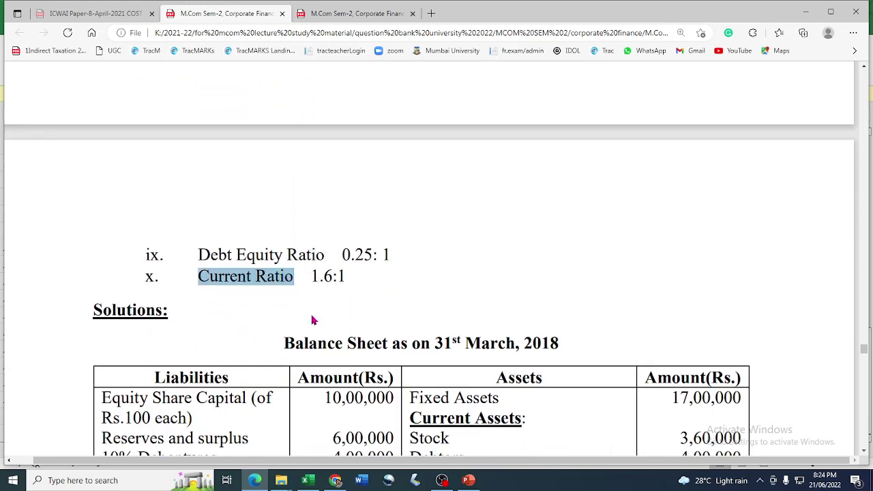
{"action": "key", "text": "alt+Tab"}
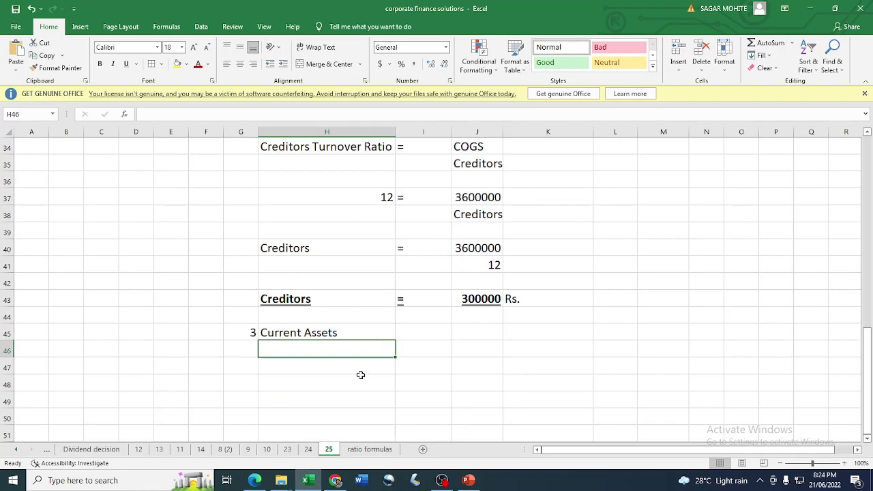
{"action": "key", "text": "ctrl+v"}
{"action": "key", "text": "Right"}
{"action": "left_click", "coordinate": [373, 378]}
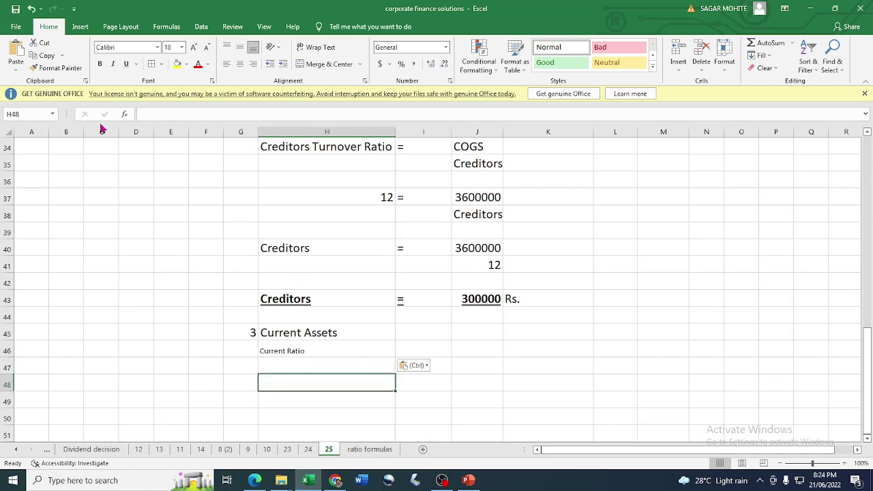
{"action": "left_click", "coordinate": [54, 68]}
{"action": "left_click", "coordinate": [290, 350]}
Step: Enter the current ratio 1.6:1 as text in I46
{"action": "left_click", "coordinate": [430, 352]}
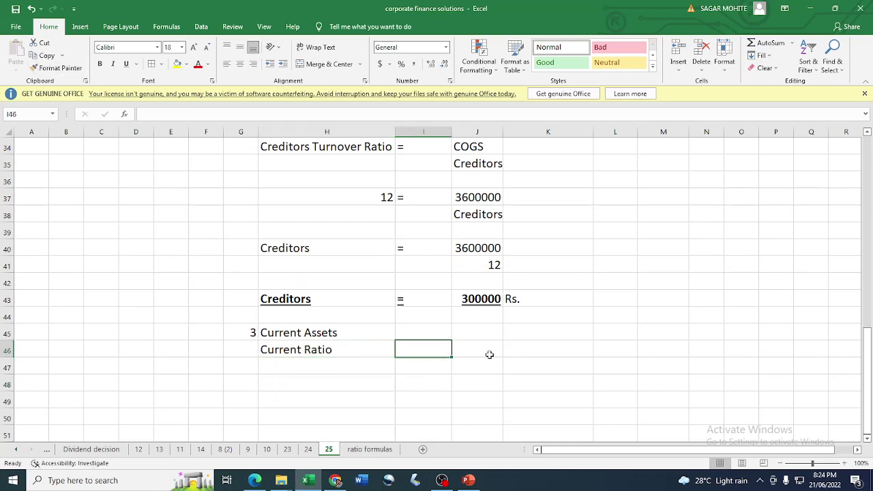
{"action": "type", "text": "'1."}
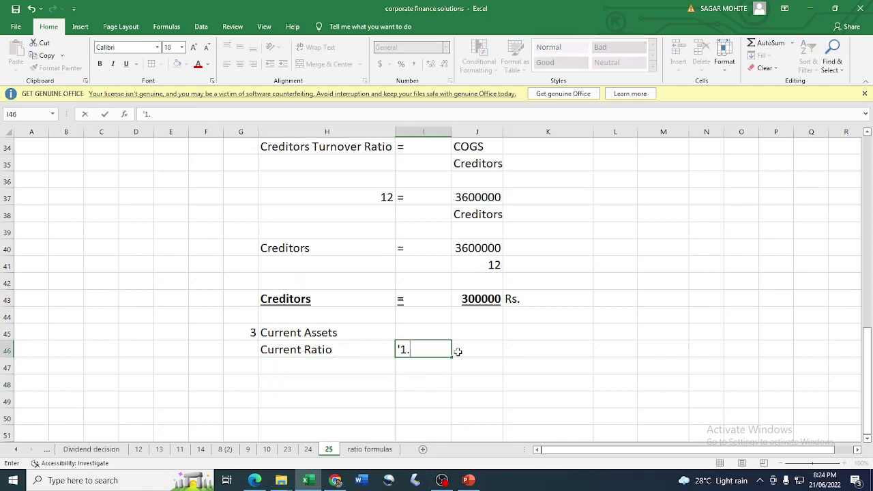
{"action": "type", "text": "6:1"}
{"action": "key", "text": "Return"}
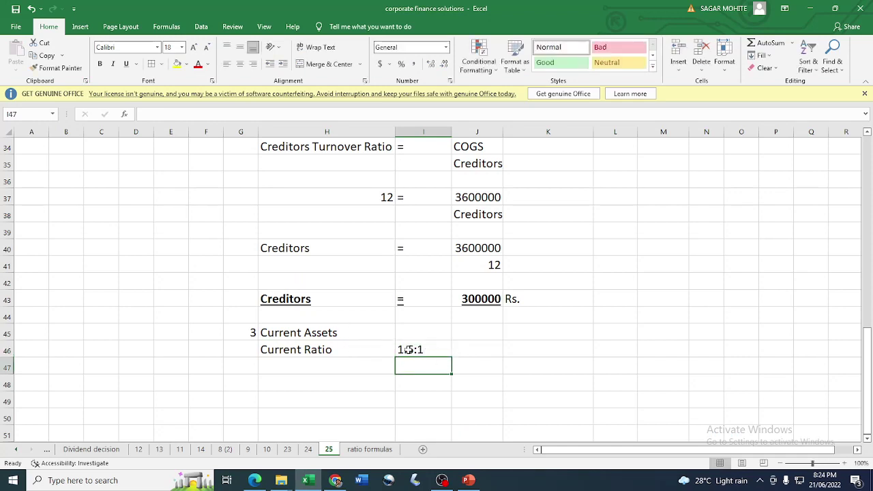
Step: Check the current ratio in the problem PDF and the current liabilities total in J10 of the balance sheet
{"action": "left_click", "coordinate": [309, 365]}
{"action": "key", "text": "alt+Tab"}
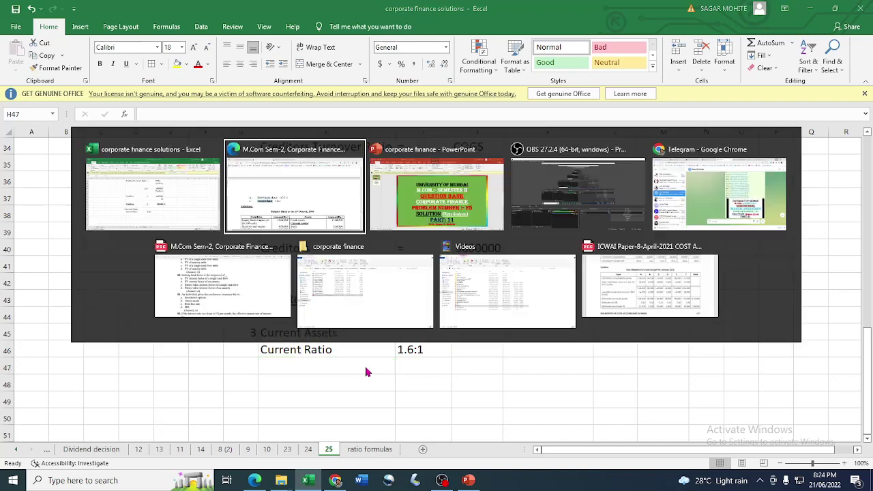
{"action": "key", "text": "alt+Tab"}
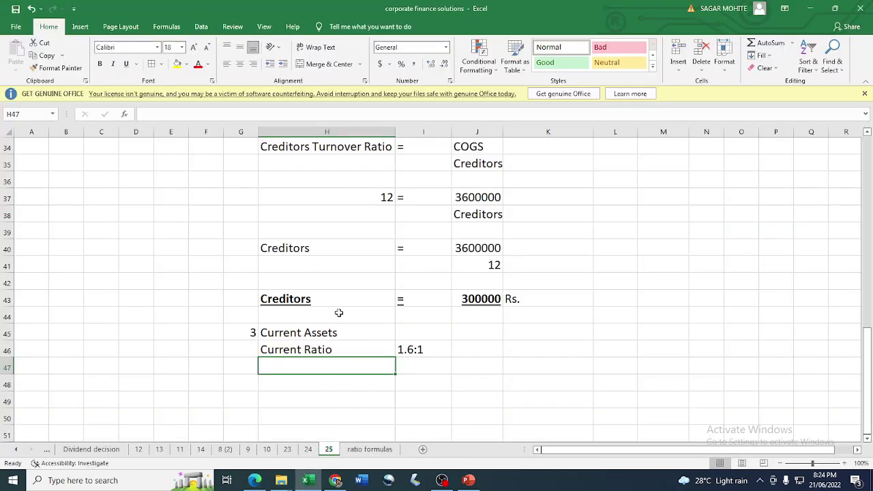
{"action": "scroll", "coordinate": [339, 312], "scroll_direction": "up", "scroll_amount": 11}
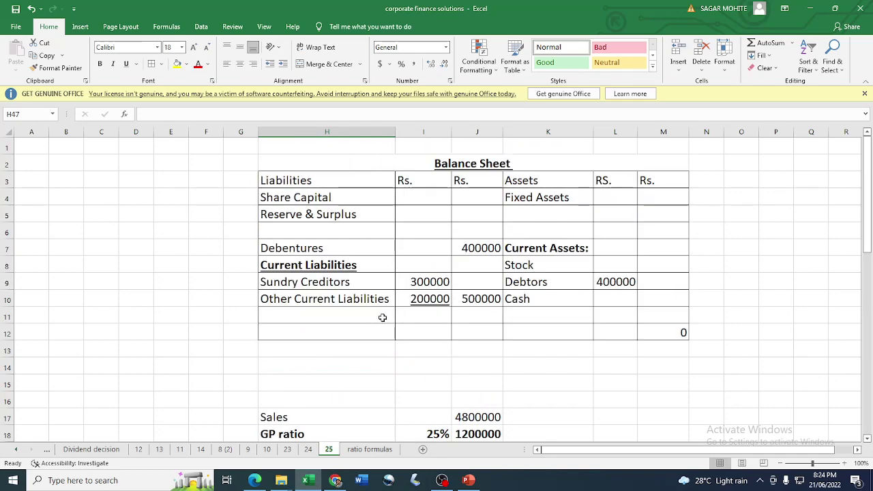
{"action": "left_click", "coordinate": [478, 300]}
{"action": "scroll", "coordinate": [402, 347], "scroll_direction": "down", "scroll_amount": 5}
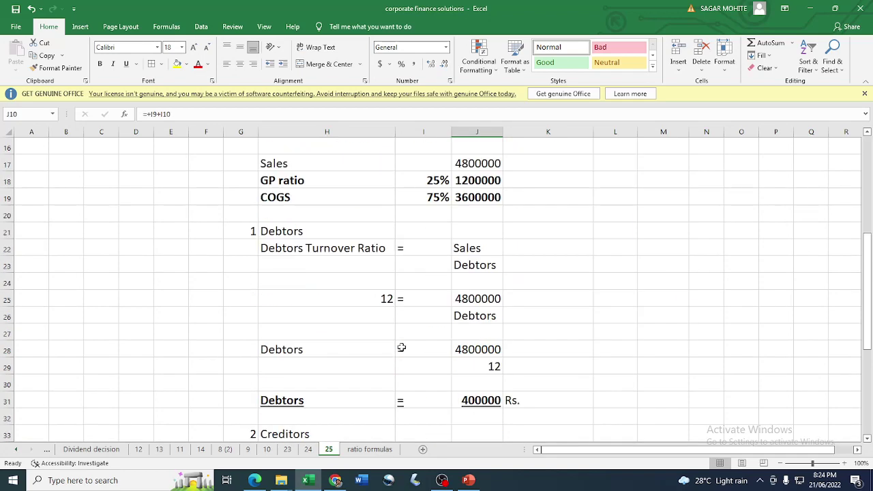
{"action": "scroll", "coordinate": [402, 348], "scroll_direction": "down", "scroll_amount": 3}
{"action": "scroll", "coordinate": [318, 359], "scroll_direction": "down", "scroll_amount": 6}
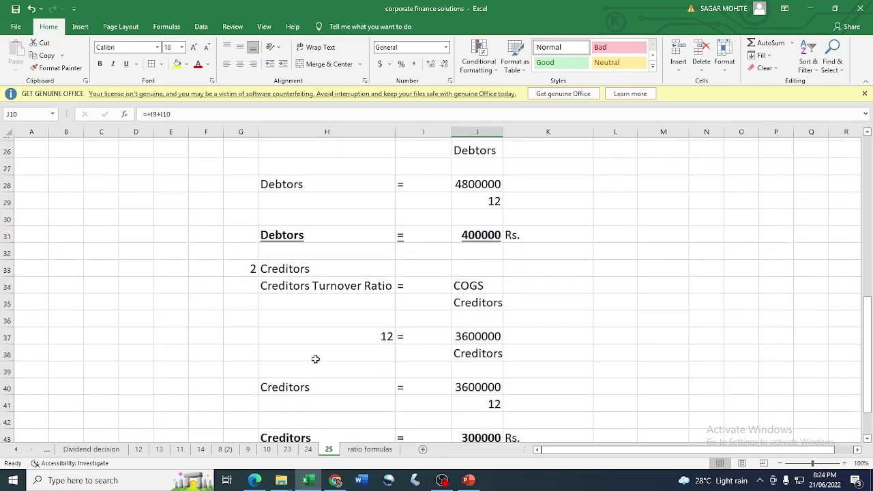
Step: Copy the Current Assets heading into H48 as the row label and enter an equals sign in I48
{"action": "left_click", "coordinate": [342, 233]}
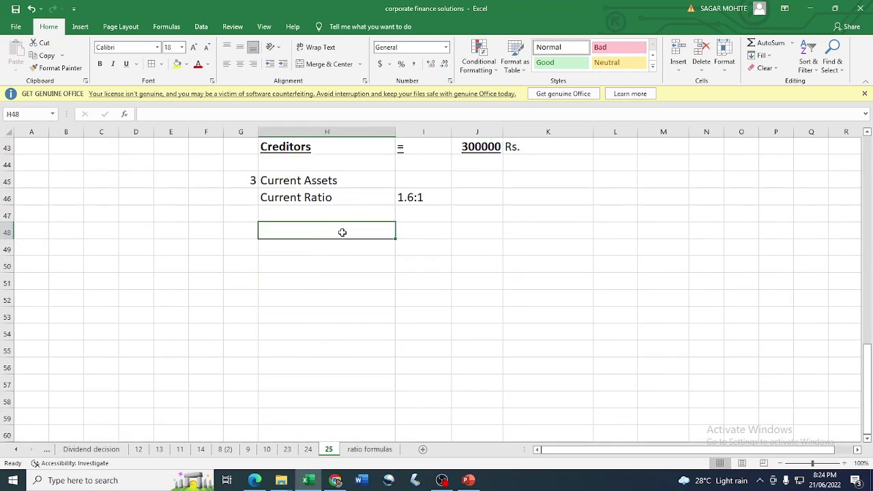
{"action": "left_click", "coordinate": [309, 183]}
{"action": "key", "text": "ctrl+c"}
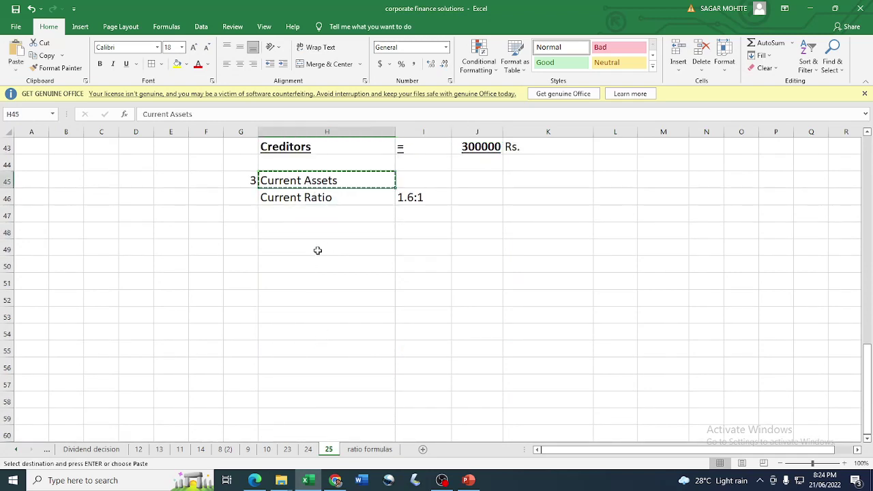
{"action": "left_click", "coordinate": [315, 234]}
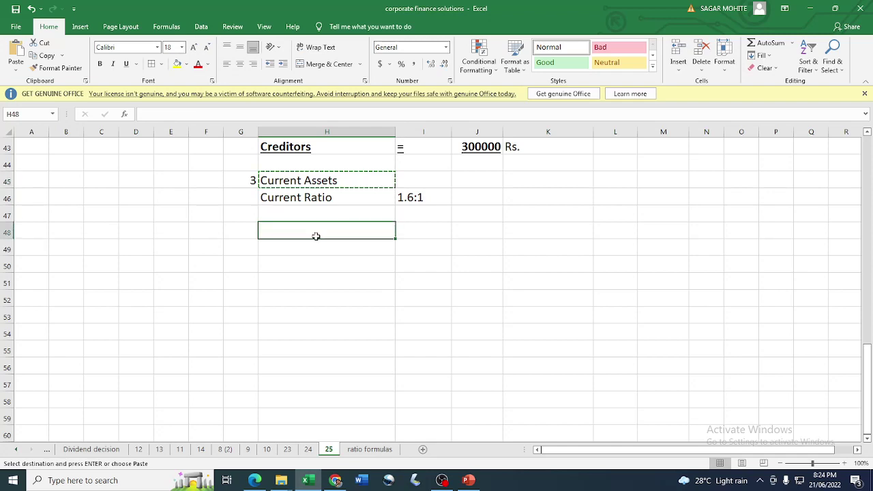
{"action": "key", "text": "Return"}
{"action": "left_click", "coordinate": [410, 230]}
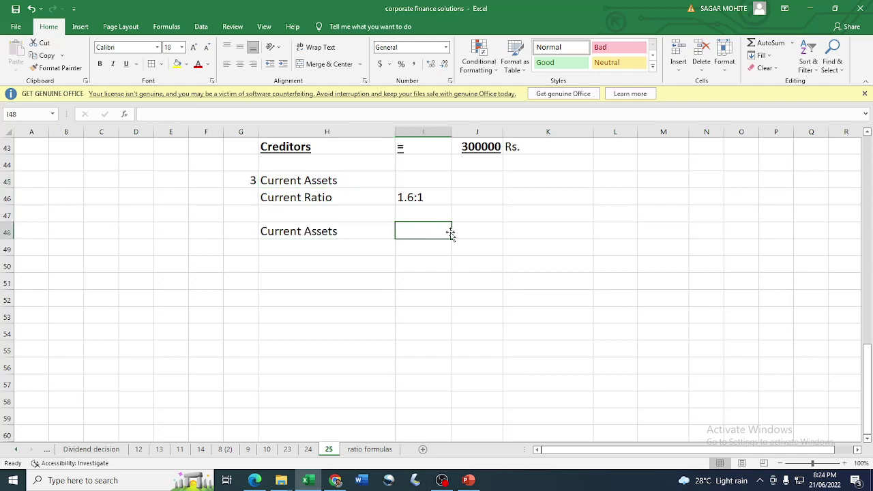
{"action": "type", "text": "="}
{"action": "key", "text": "Return"}
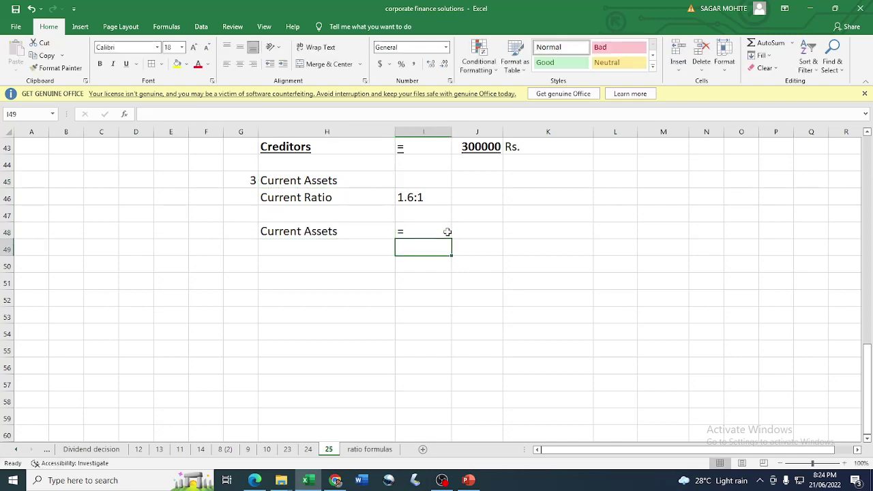
Step: Enter the current assets calculation as 500000 in J48 over 1 in J49, with the multiplier 1.6 in K48
{"action": "left_click", "coordinate": [466, 229]}
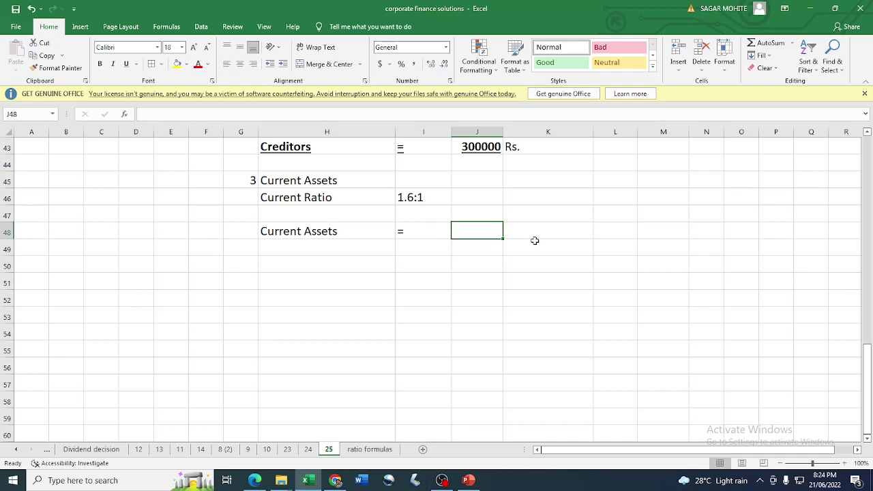
{"action": "type", "text": "5"}
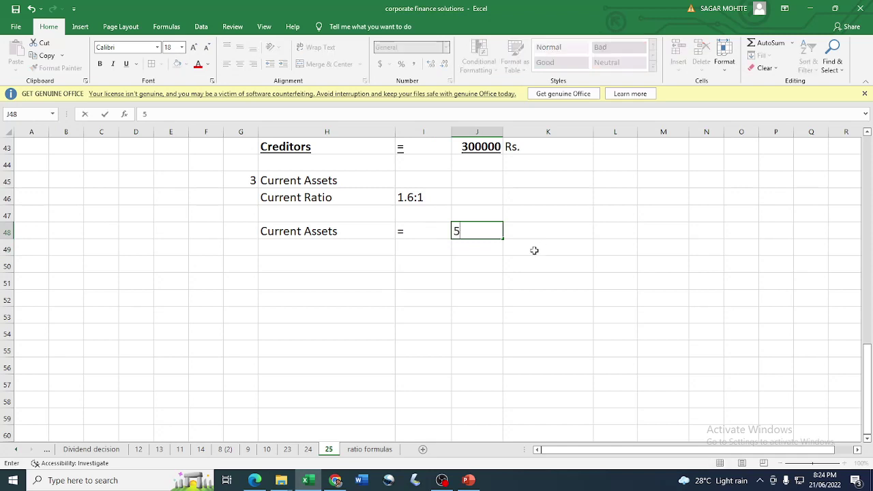
{"action": "type", "text": "00000"}
{"action": "key", "text": "Return"}
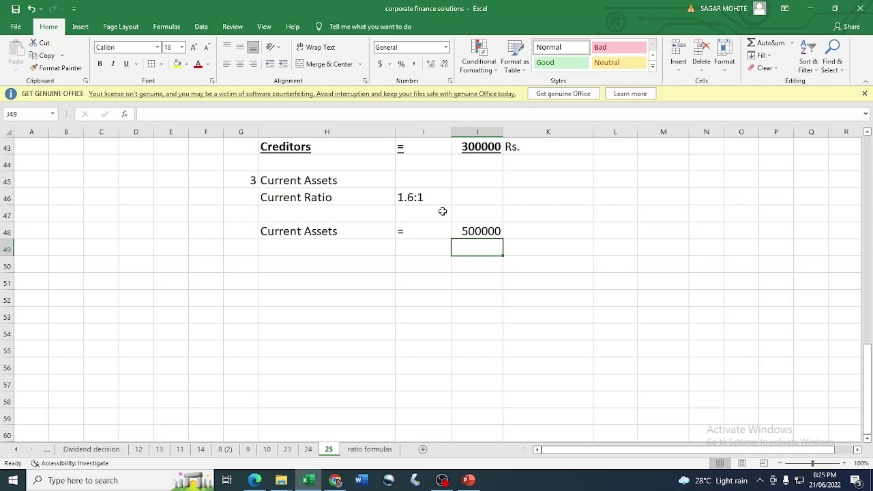
{"action": "type", "text": "1"}
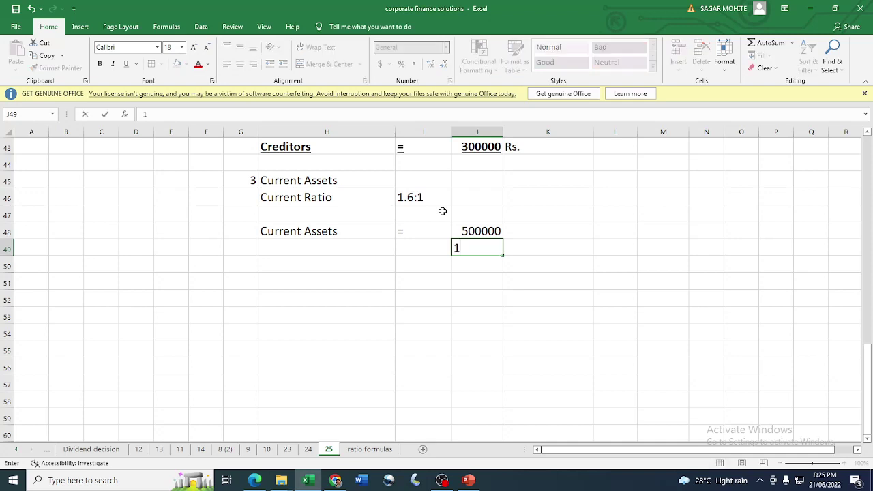
{"action": "left_click", "coordinate": [537, 232]}
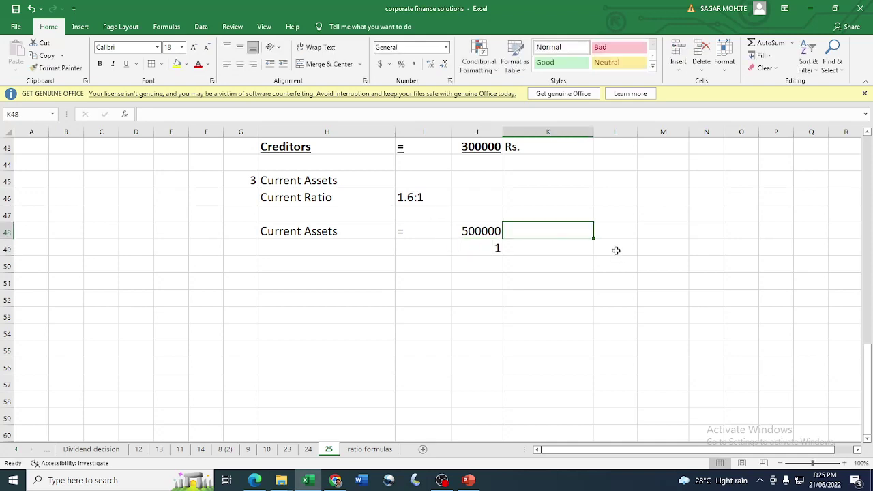
{"action": "type", "text": "1.6"}
{"action": "key", "text": "Return"}
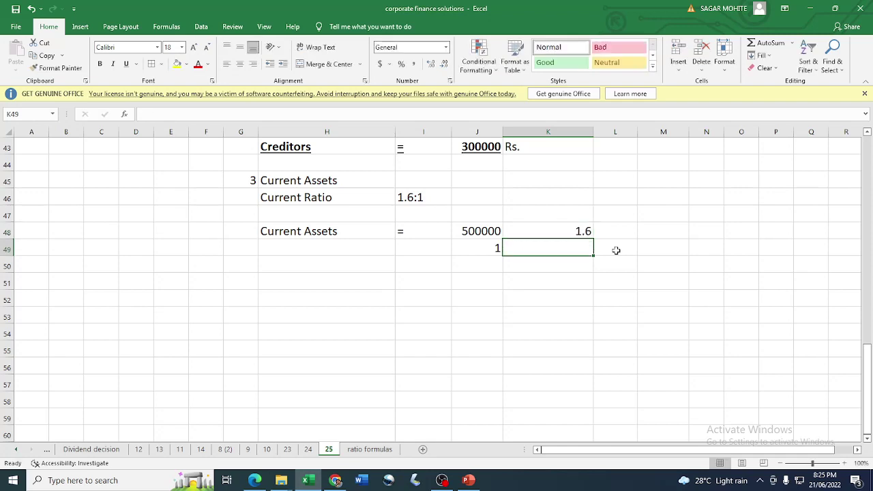
Step: Copy the Current Assets label and equals sign from H48:I48 to H51:I51 for the result row
{"action": "left_click_drag", "start_coordinate": [311, 230], "coordinate": [410, 231]}
{"action": "key", "text": "ctrl+c"}
{"action": "left_click", "coordinate": [321, 280]}
{"action": "key", "text": "Return"}
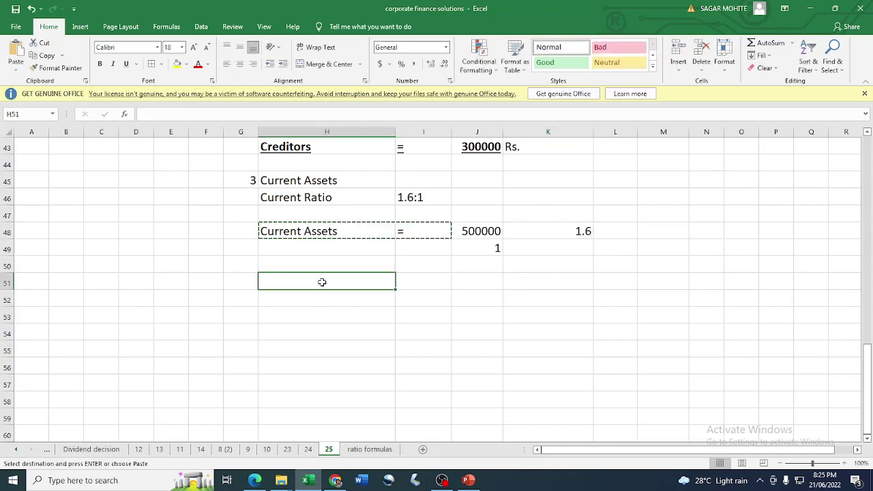
Step: Calculate current assets in J51 with the formula +J48/J49*K48
{"action": "left_click", "coordinate": [476, 280]}
{"action": "type", "text": "+"}
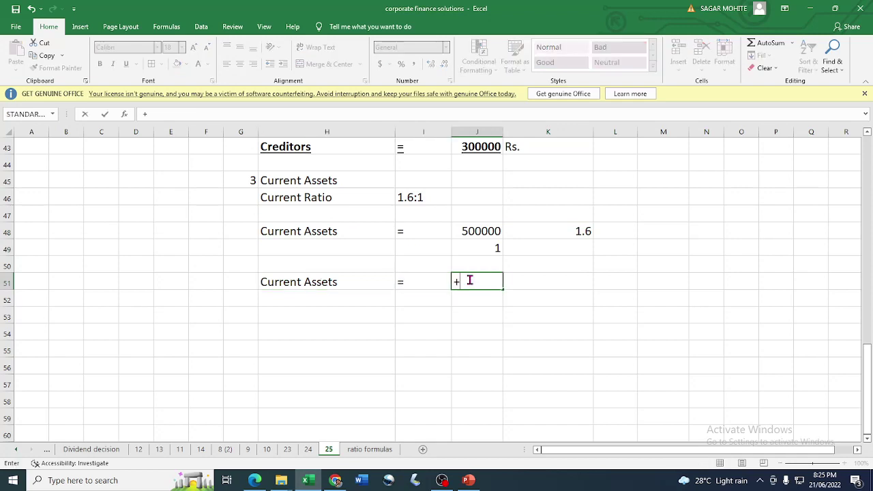
{"action": "left_click", "coordinate": [475, 231]}
{"action": "type", "text": "/"}
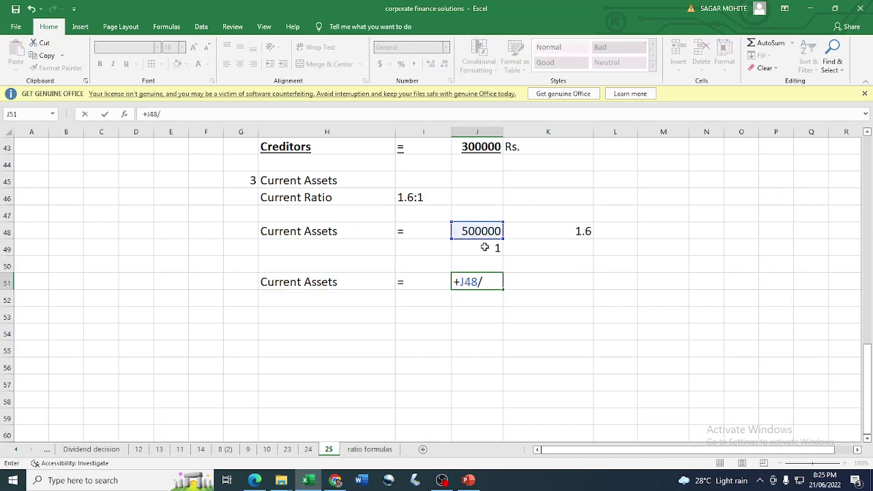
{"action": "left_click", "coordinate": [477, 247]}
{"action": "type", "text": "*"}
{"action": "left_click", "coordinate": [567, 232]}
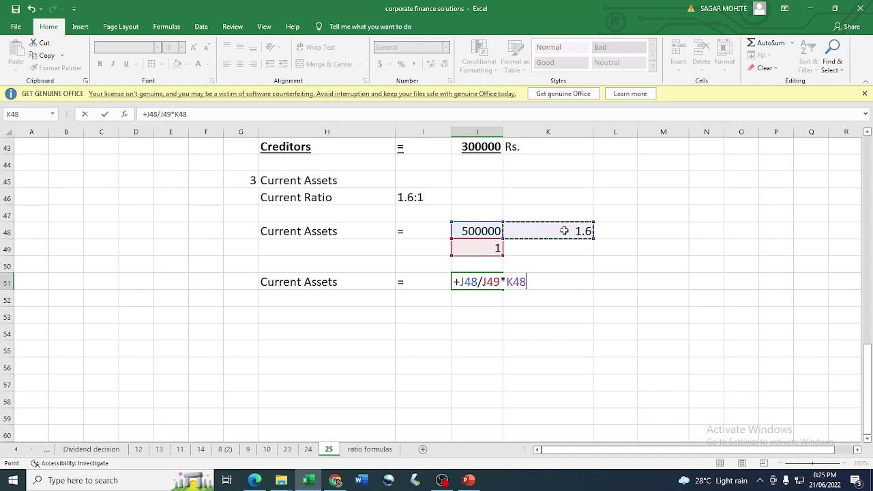
{"action": "key", "text": "Return"}
Step: Add the unit Rs. in K51 and make the current assets result row H51:K51 bold and underlined
{"action": "left_click", "coordinate": [536, 282]}
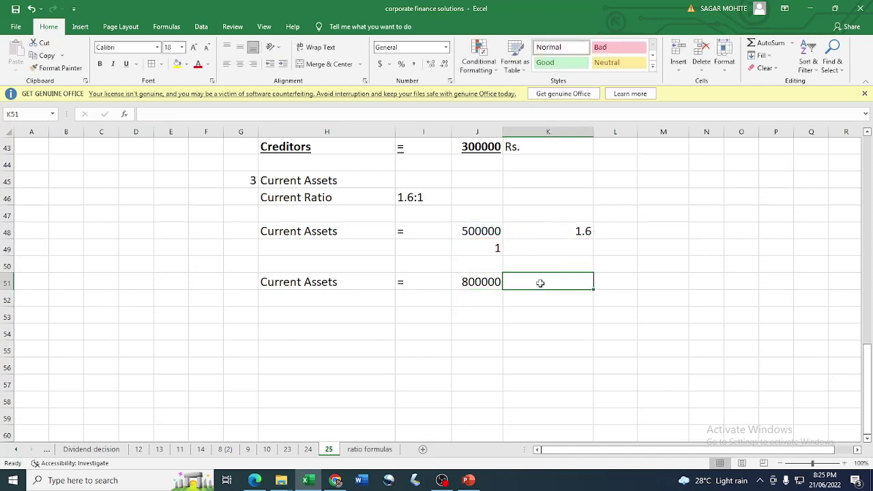
{"action": "type", "text": "Rs."}
{"action": "key", "text": "Return"}
{"action": "left_click_drag", "start_coordinate": [303, 280], "coordinate": [508, 279]}
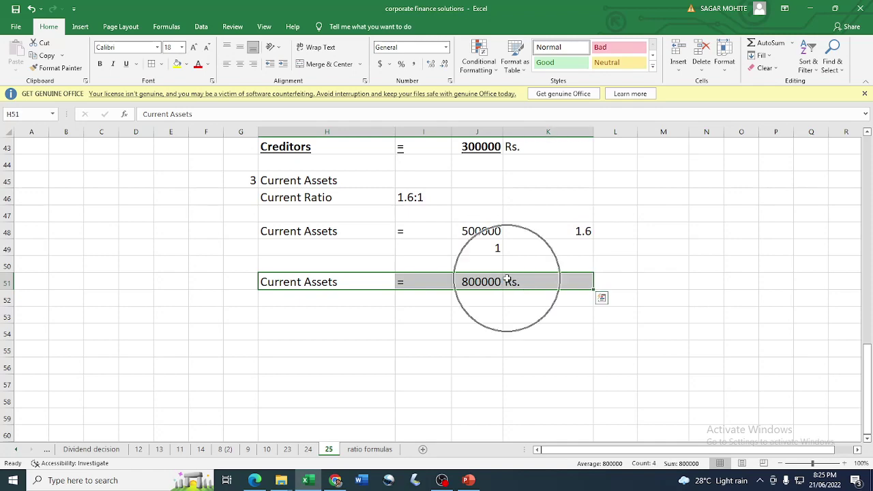
{"action": "key", "text": "ctrl+q"}
{"action": "left_click", "coordinate": [99, 64]}
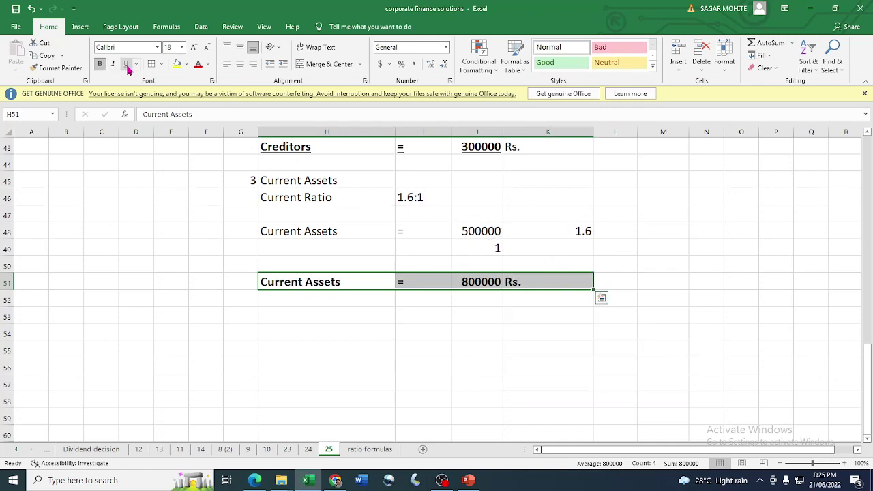
{"action": "left_click", "coordinate": [126, 63]}
Step: Enter the current assets total of 800000 in M10 of the balance sheet
{"action": "scroll", "coordinate": [519, 315], "scroll_direction": "up", "scroll_amount": 10}
{"action": "scroll", "coordinate": [525, 315], "scroll_direction": "up", "scroll_amount": 4}
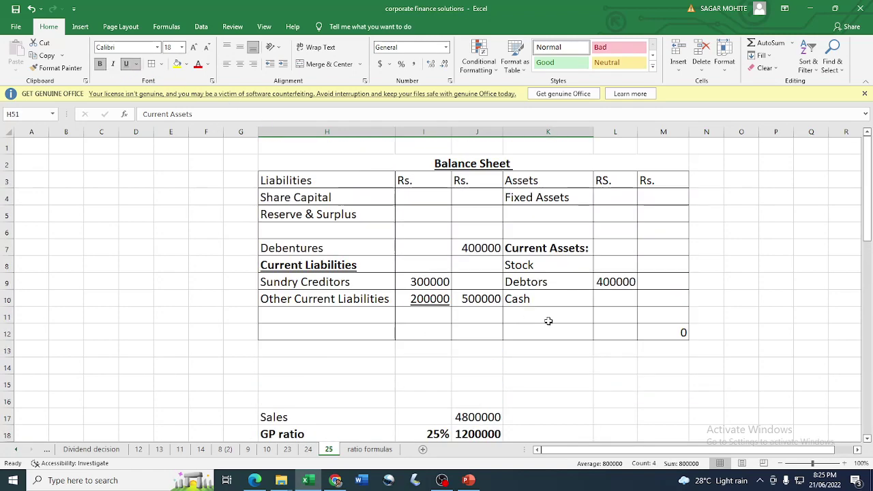
{"action": "left_click", "coordinate": [652, 299]}
{"action": "type", "text": "80"}
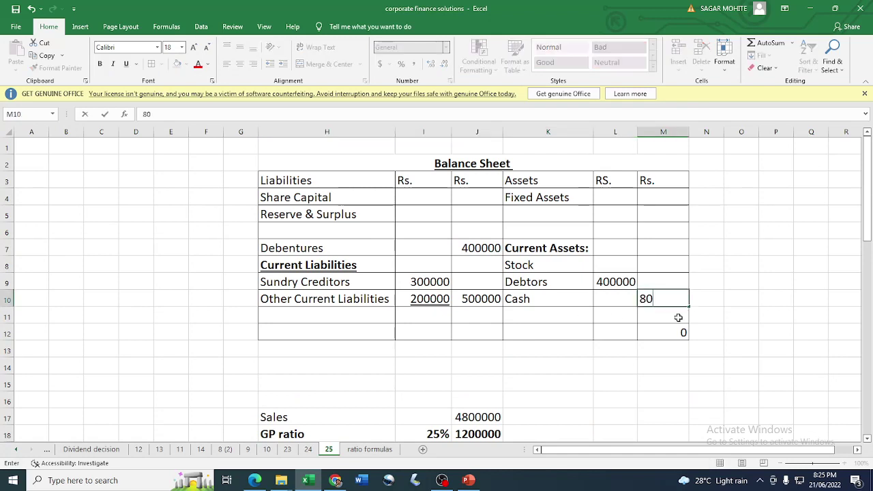
{"action": "type", "text": "0000"}
{"action": "key", "text": "Return"}
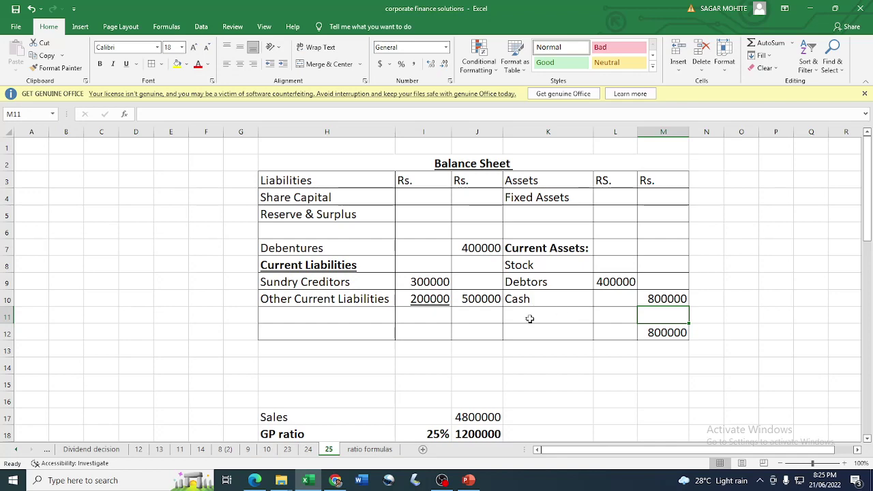
Step: Start the fourth working below the current assets result with 4 in G53 and a heading beginning with St in H53
{"action": "scroll", "coordinate": [433, 300], "scroll_direction": "down", "scroll_amount": 2}
{"action": "scroll", "coordinate": [432, 298], "scroll_direction": "down", "scroll_amount": 9}
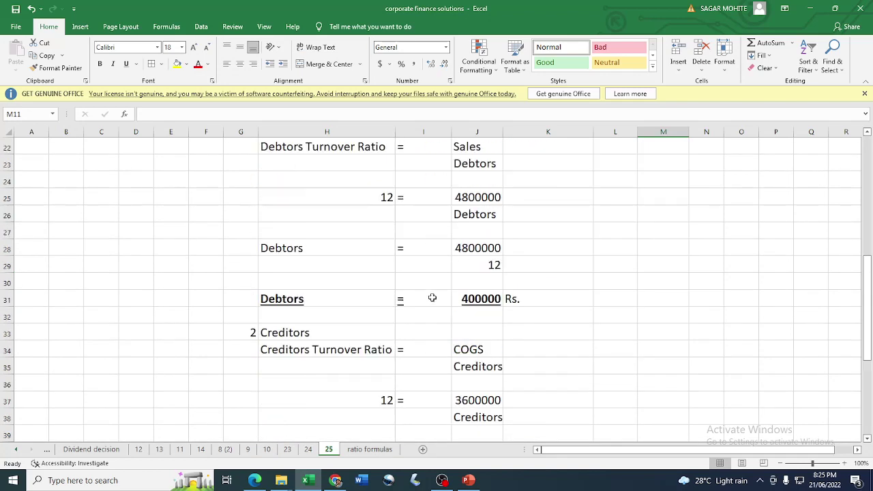
{"action": "scroll", "coordinate": [432, 298], "scroll_direction": "down", "scroll_amount": 4}
{"action": "scroll", "coordinate": [413, 300], "scroll_direction": "up", "scroll_amount": 3}
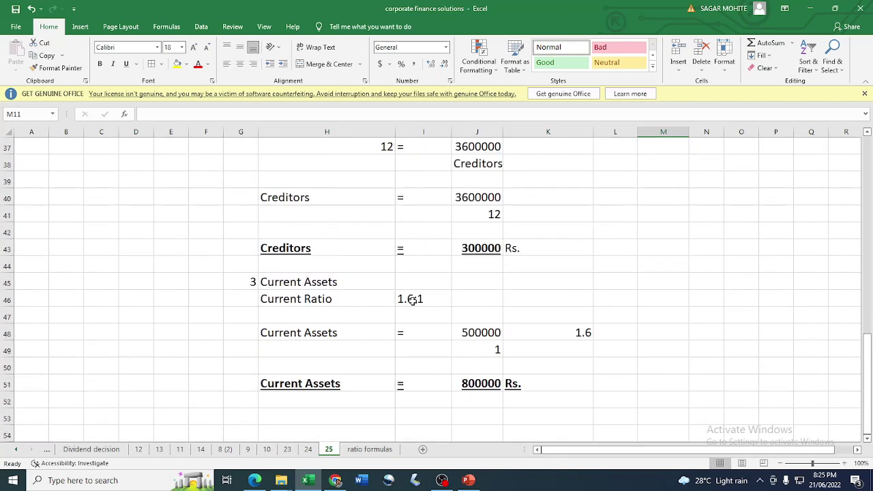
{"action": "scroll", "coordinate": [416, 292], "scroll_direction": "down", "scroll_amount": 3}
{"action": "left_click", "coordinate": [246, 261]}
{"action": "type", "text": "4"}
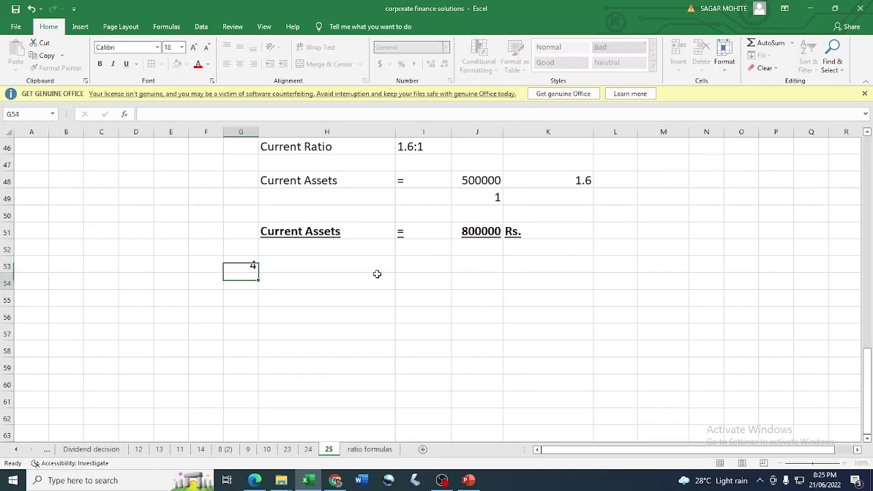
{"action": "key", "text": "Return"}
{"action": "left_click", "coordinate": [315, 261]}
{"action": "type", "text": "St"}
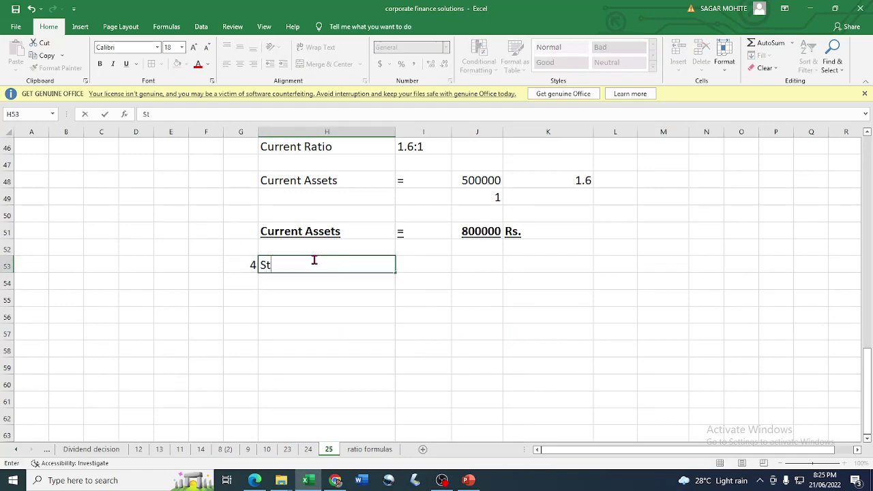
Step: Complete the item 4 heading in H53 as Stock, and copy the words "Stock Turnover Ratio" from the question PDF in the browser
{"action": "type", "text": "ock"}
{"action": "key", "text": "Return"}
{"action": "key", "text": "alt+Tab"}
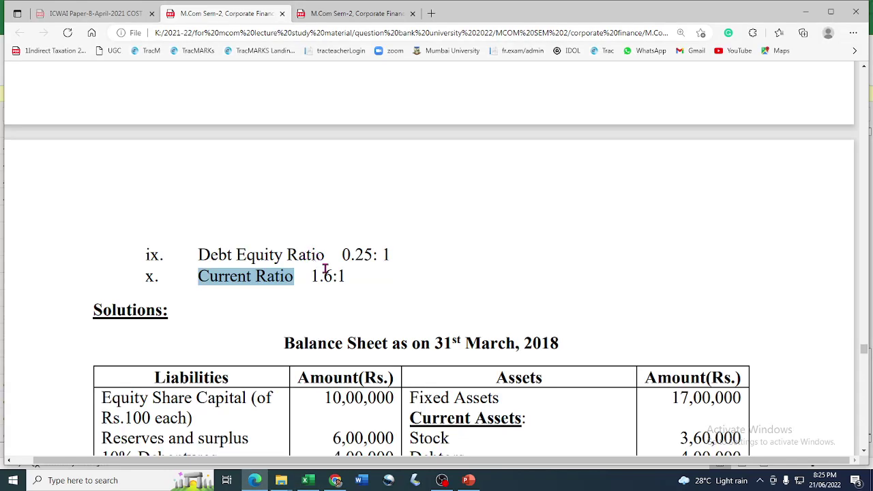
{"action": "scroll", "coordinate": [325, 272], "scroll_direction": "up", "scroll_amount": 2}
{"action": "scroll", "coordinate": [325, 272], "scroll_direction": "up", "scroll_amount": 4}
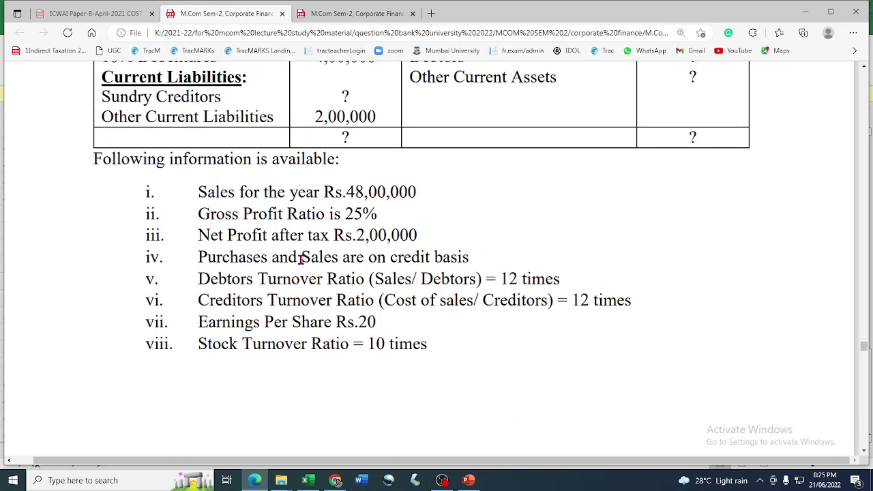
{"action": "scroll", "coordinate": [301, 259], "scroll_direction": "down", "scroll_amount": 1}
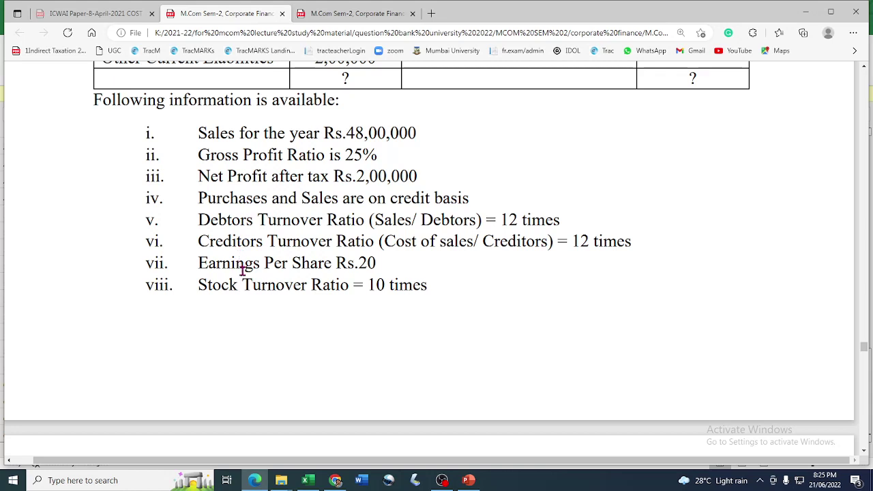
{"action": "left_click_drag", "start_coordinate": [214, 287], "coordinate": [302, 286]}
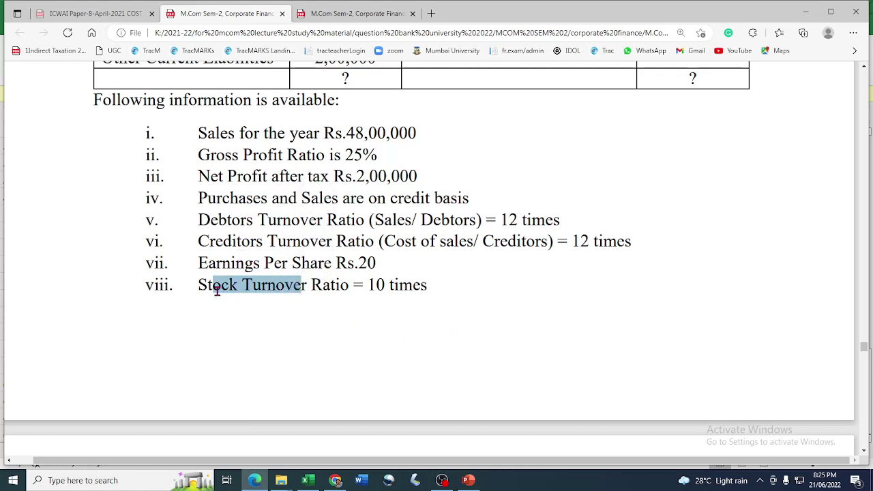
{"action": "left_click_drag", "start_coordinate": [199, 286], "coordinate": [348, 290]}
{"action": "key", "text": "ctrl+c"}
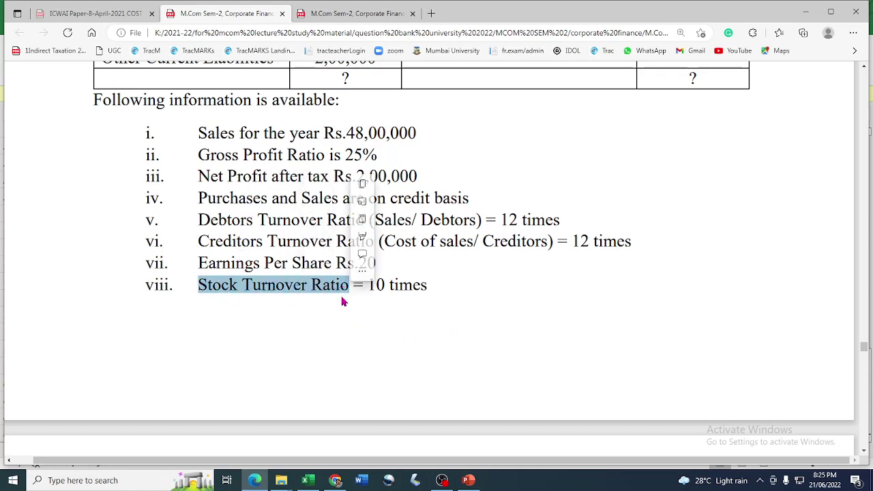
Step: Switch back to Excel, paste "Stock Turnover Ratio" into H54 and apply the formatting of blank cell H57 to it
{"action": "key", "text": "alt+Tab"}
{"action": "scroll", "coordinate": [368, 297], "scroll_direction": "down", "scroll_amount": 1}
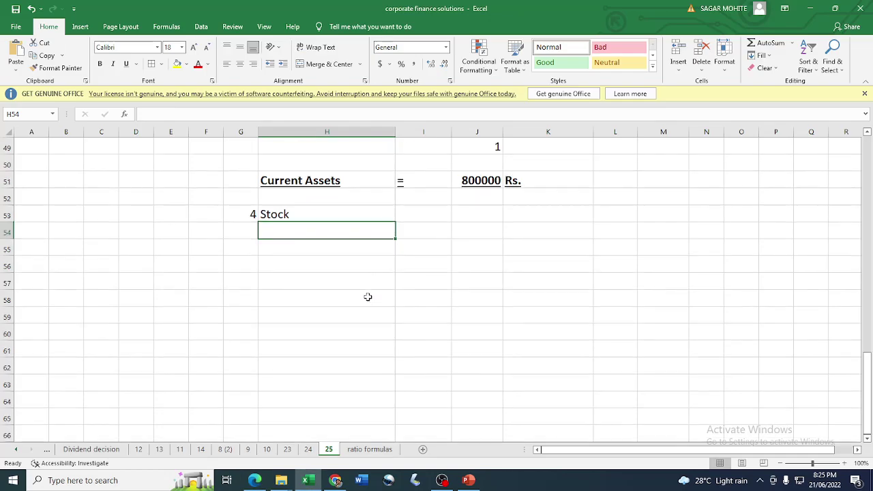
{"action": "key", "text": "ctrl+v"}
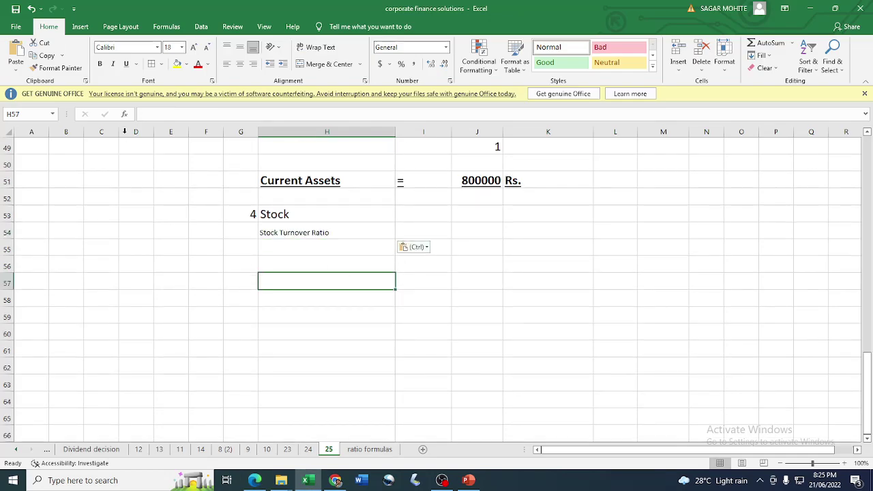
{"action": "left_click", "coordinate": [64, 68]}
{"action": "left_click", "coordinate": [302, 235]}
Step: Copy the equals sign from I51 into I54 and remove its bold and underline formatting
{"action": "left_click", "coordinate": [423, 232]}
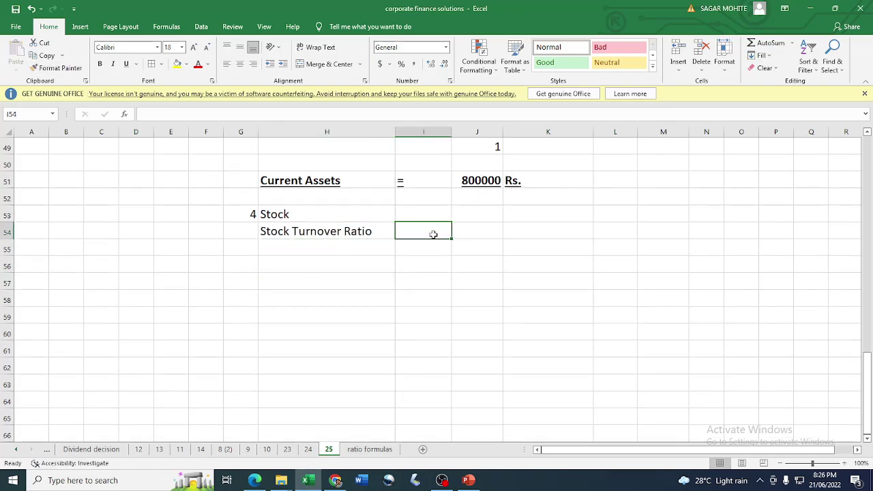
{"action": "left_click", "coordinate": [416, 181]}
{"action": "key", "text": "ctrl+c"}
{"action": "left_click", "coordinate": [427, 234]}
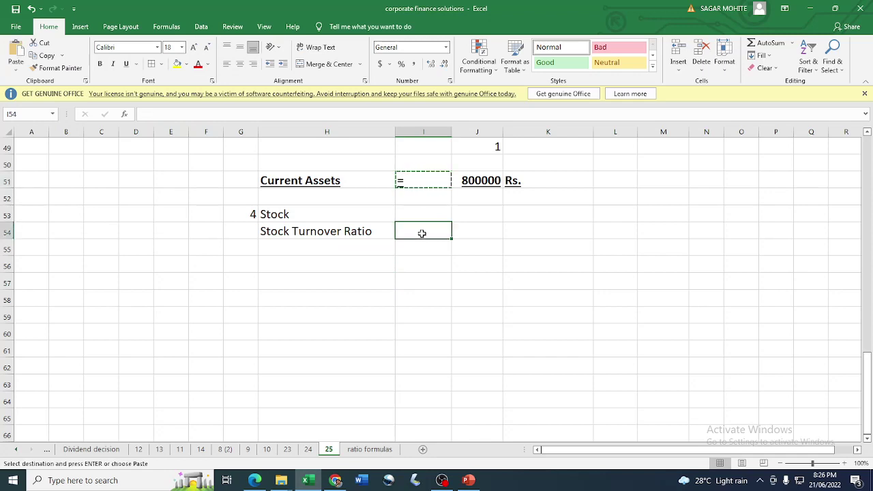
{"action": "key", "text": "Return"}
{"action": "left_click", "coordinate": [482, 230]}
{"action": "left_click", "coordinate": [423, 233]}
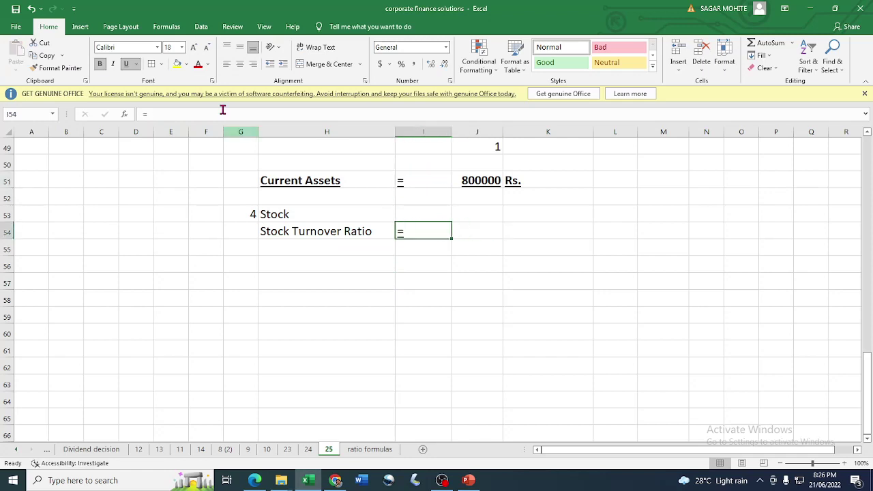
{"action": "left_click", "coordinate": [125, 64]}
Step: Enter the ratio formula as COGS in J54 over Stock in J55
{"action": "left_click", "coordinate": [481, 232]}
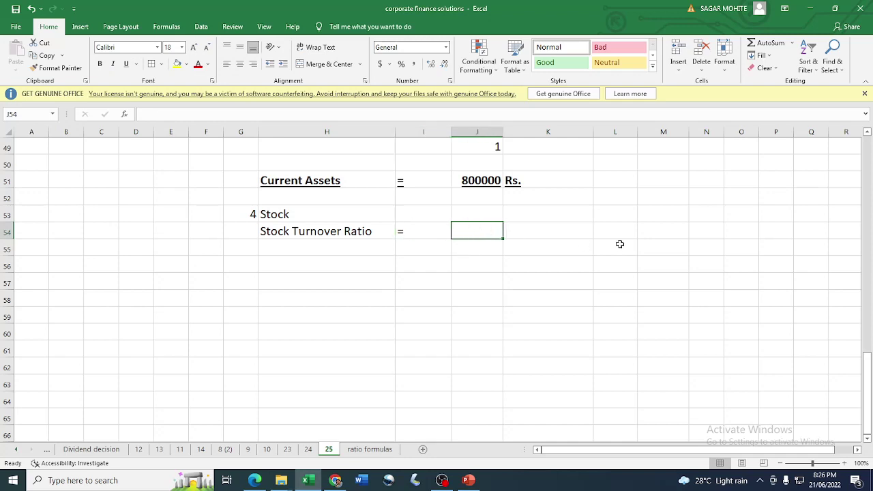
{"action": "type", "text": "COGS"}
{"action": "key", "text": "Return"}
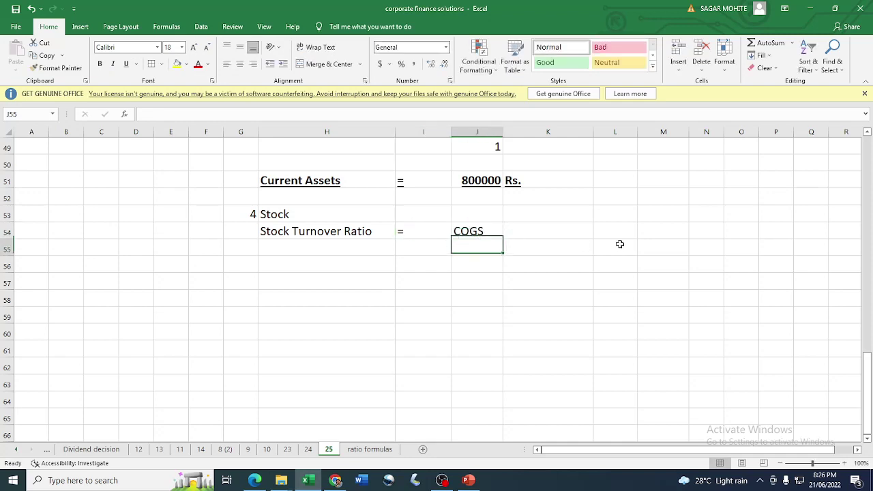
{"action": "type", "text": "Stock"}
{"action": "key", "text": "Return"}
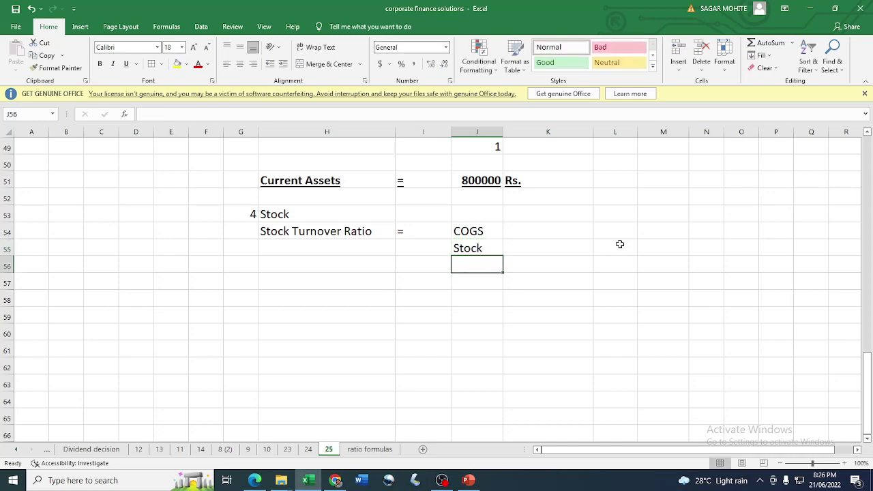
Step: Copy the equals sign from I54 into I57 to begin the substitution line
{"action": "left_click", "coordinate": [318, 232]}
{"action": "left_click", "coordinate": [409, 232]}
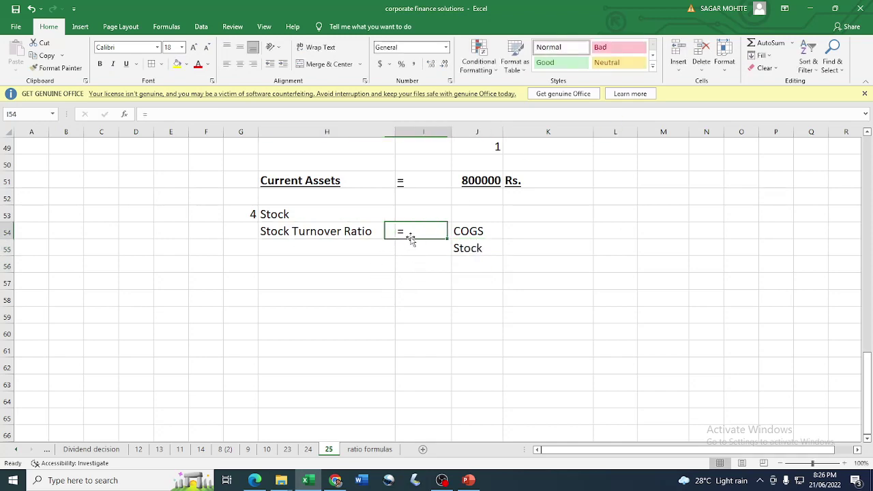
{"action": "key", "text": "ctrl+c"}
{"action": "left_click", "coordinate": [417, 278]}
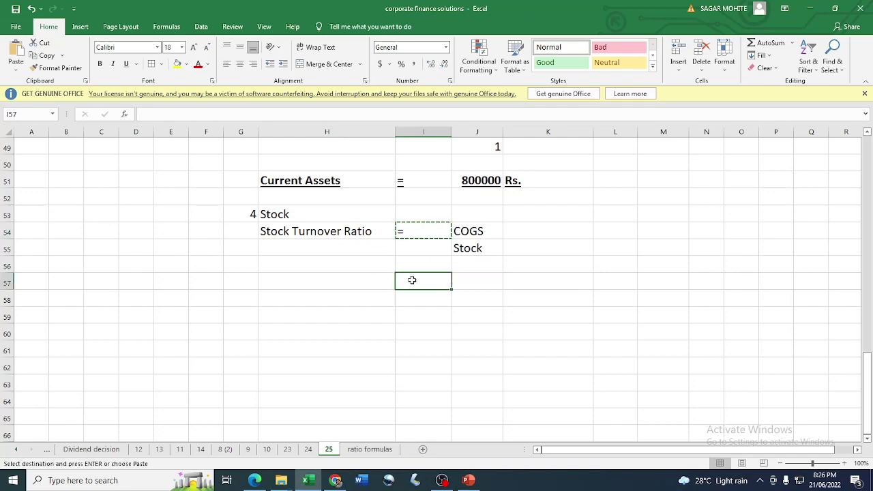
{"action": "key", "text": "Return"}
Step: Check the COGS amount in J19 and enter 3600000 as the numerator in J57
{"action": "left_click", "coordinate": [498, 288]}
{"action": "scroll", "coordinate": [536, 297], "scroll_direction": "up", "scroll_amount": 13}
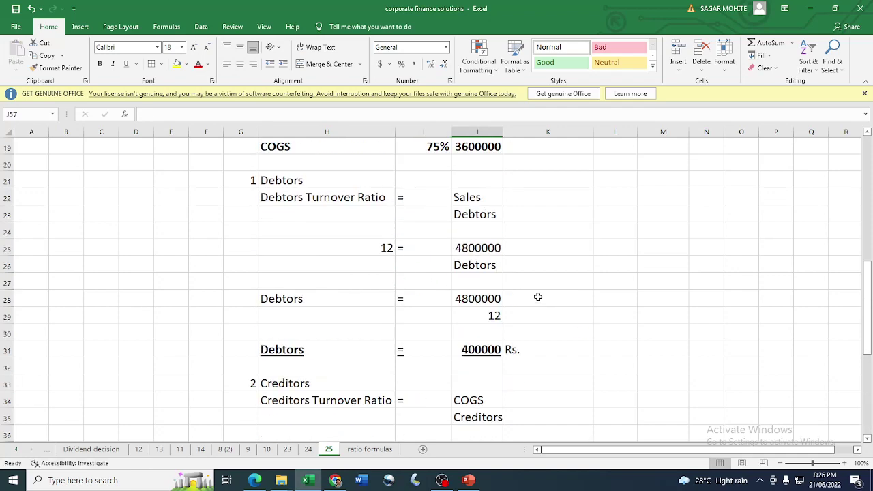
{"action": "left_click", "coordinate": [482, 297]}
{"action": "scroll", "coordinate": [539, 313], "scroll_direction": "down", "scroll_amount": 18}
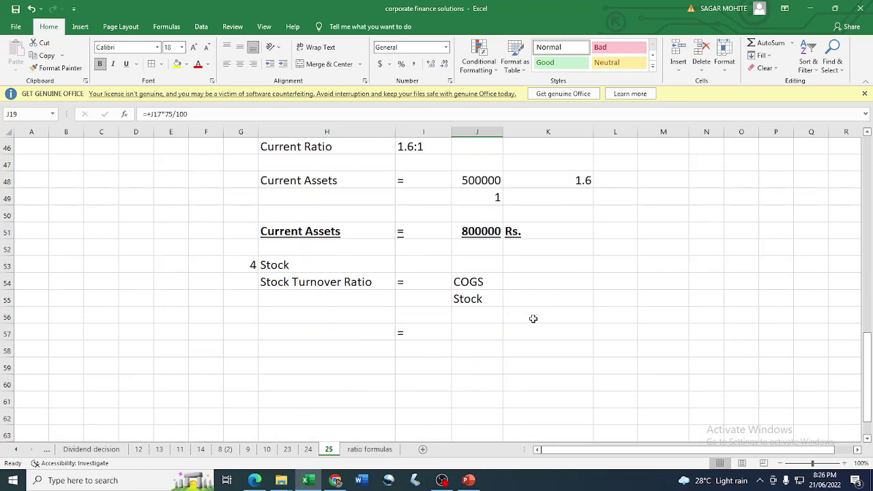
{"action": "scroll", "coordinate": [531, 315], "scroll_direction": "up", "scroll_amount": 3}
{"action": "left_click", "coordinate": [475, 230]}
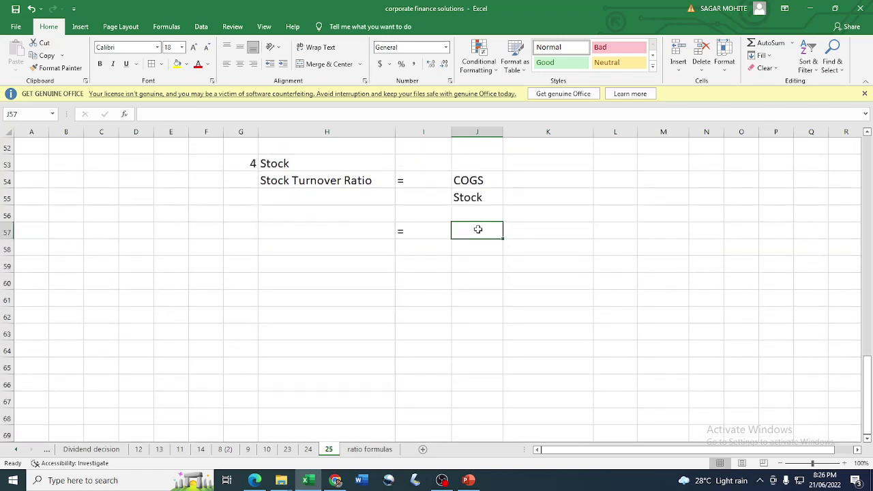
{"action": "type", "text": "3600000"}
{"action": "key", "text": "Return"}
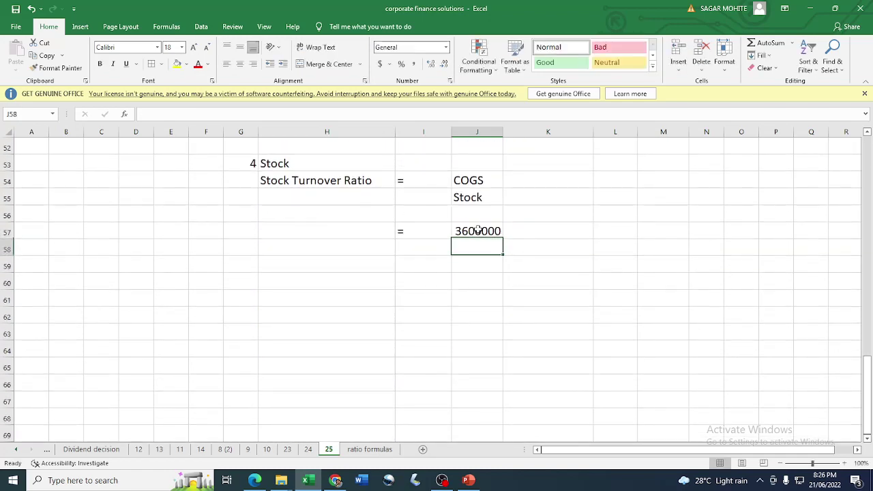
Step: Copy the Stock label from J55 into J58 and enter the turnover ratio 10 in H57
{"action": "left_click", "coordinate": [467, 199]}
{"action": "key", "text": "ctrl+c"}
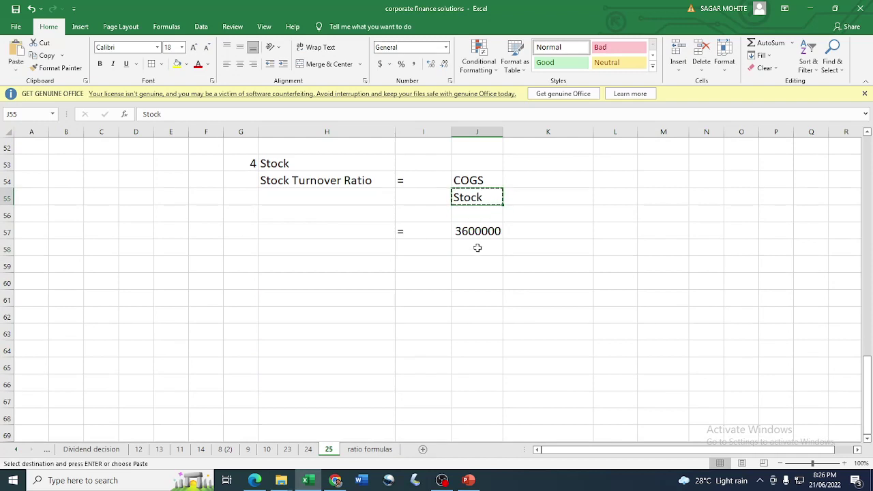
{"action": "left_click", "coordinate": [478, 248]}
{"action": "key", "text": "Return"}
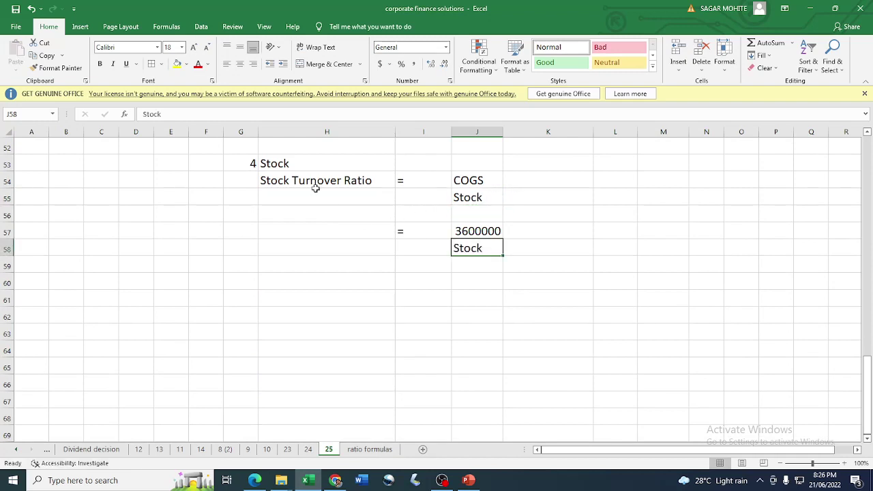
{"action": "left_click", "coordinate": [354, 232]}
{"action": "type", "text": "10"}
{"action": "key", "text": "Return"}
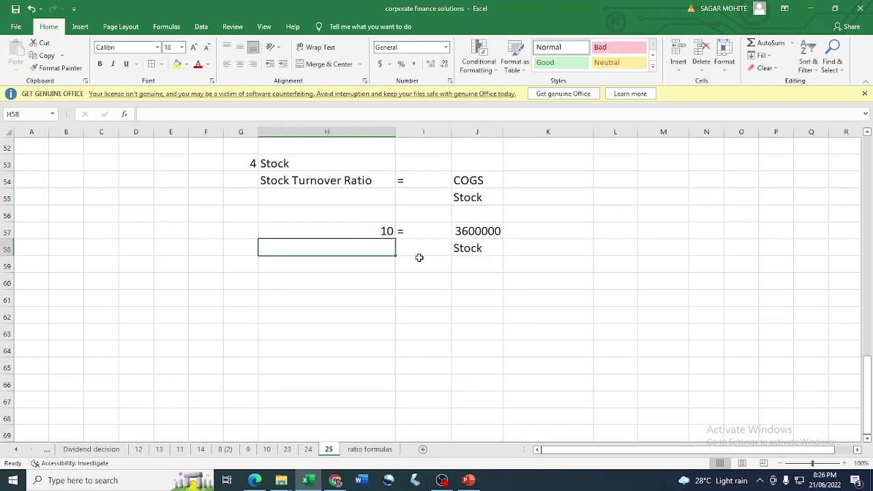
Step: Copy the Stock label from J58 into H60 and the equals sign from I57 into I60
{"action": "left_click", "coordinate": [472, 249]}
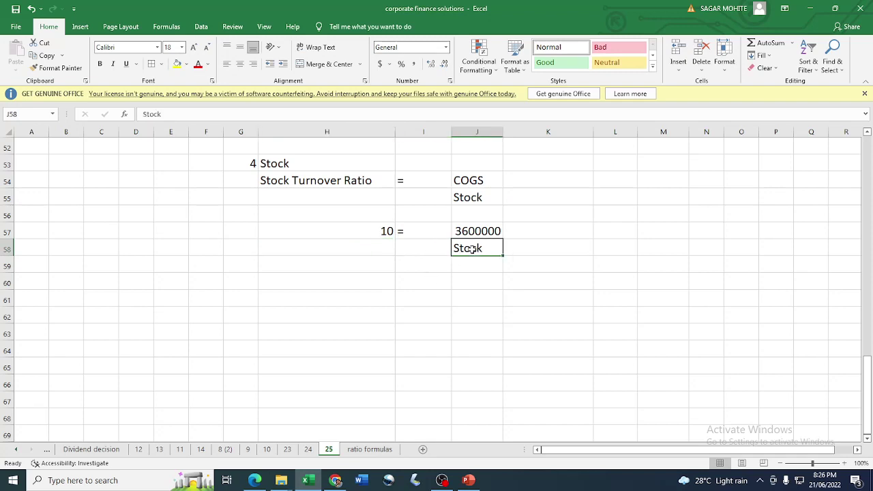
{"action": "left_click", "coordinate": [367, 224]}
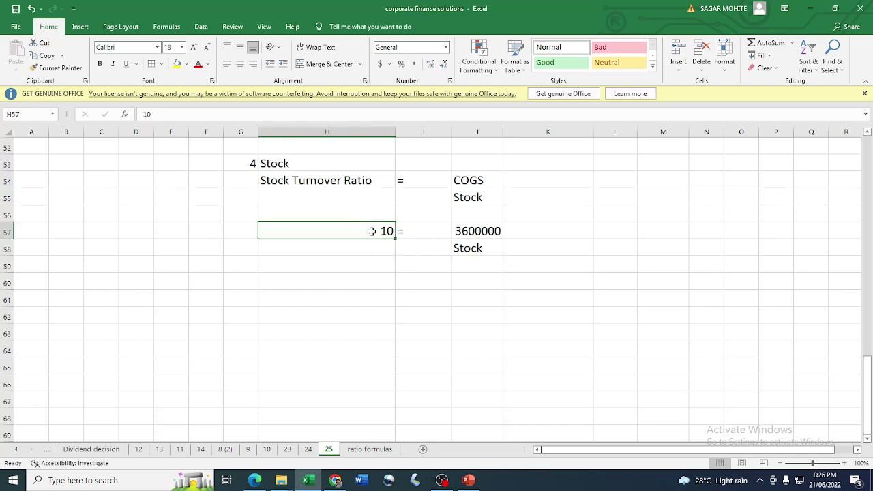
{"action": "left_click", "coordinate": [456, 254]}
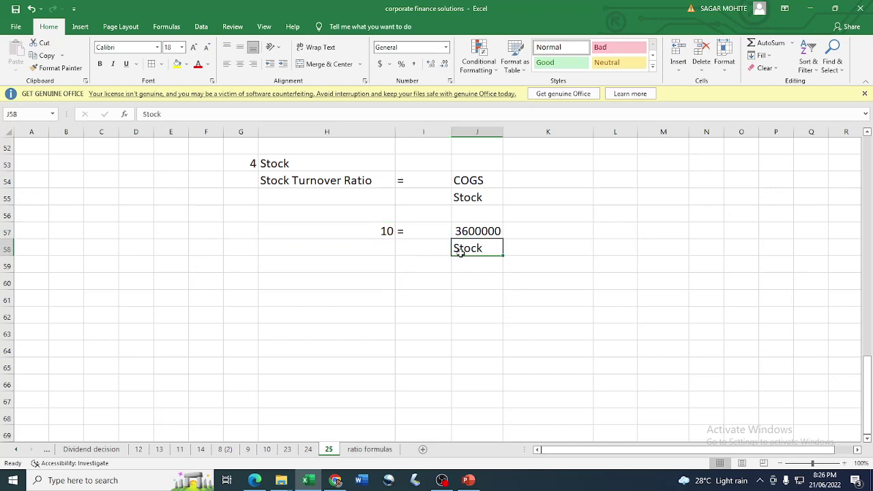
{"action": "key", "text": "ctrl+c"}
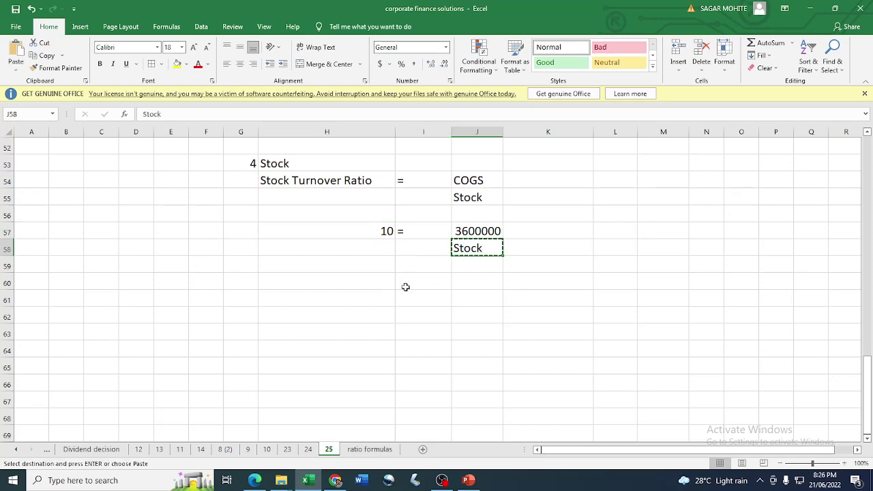
{"action": "left_click", "coordinate": [366, 273]}
{"action": "key", "text": "Return"}
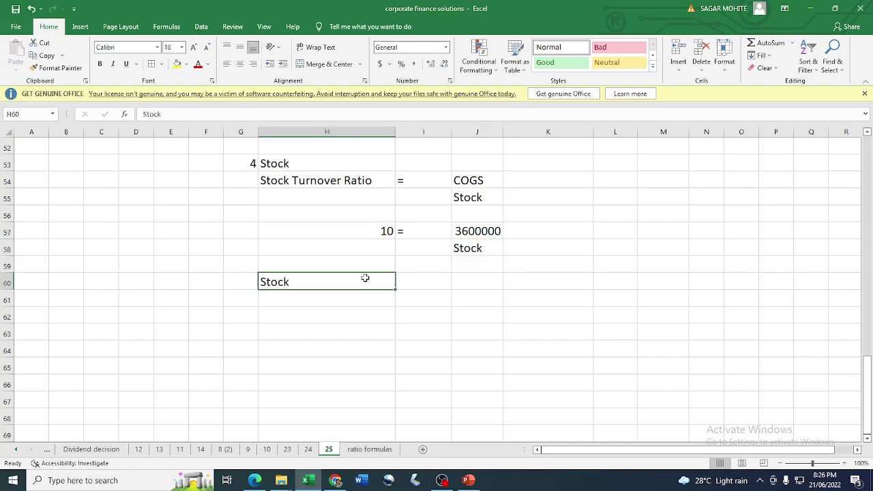
{"action": "left_click", "coordinate": [424, 234]}
{"action": "key", "text": "ctrl+c"}
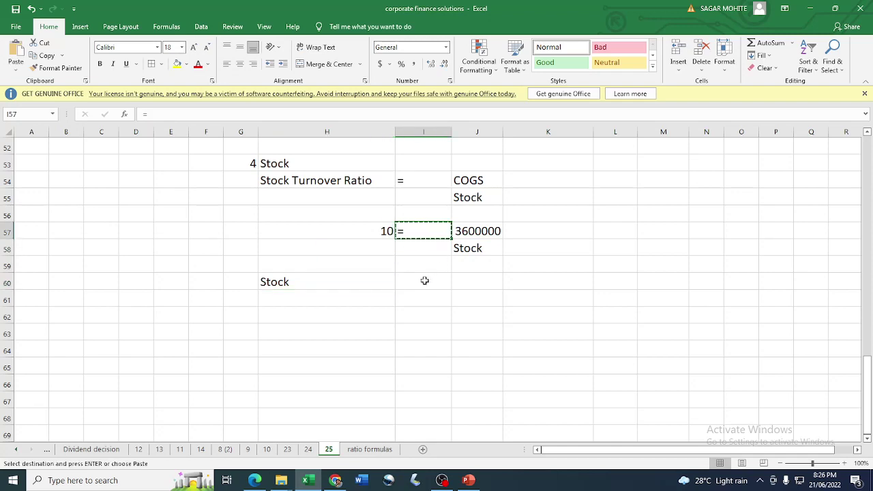
{"action": "left_click", "coordinate": [423, 278]}
{"action": "key", "text": "Return"}
Step: Enter 3600000 in J60 and the divisor 10 below it in J61
{"action": "left_click", "coordinate": [479, 282]}
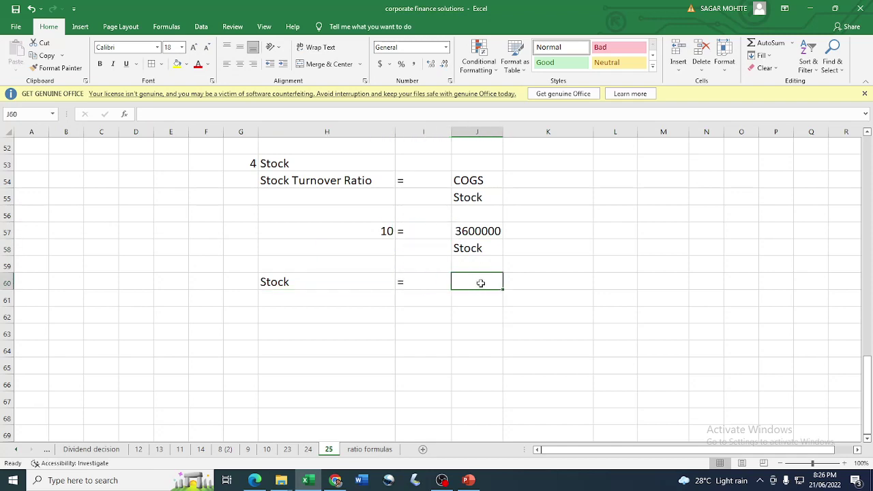
{"action": "type", "text": "3600000"}
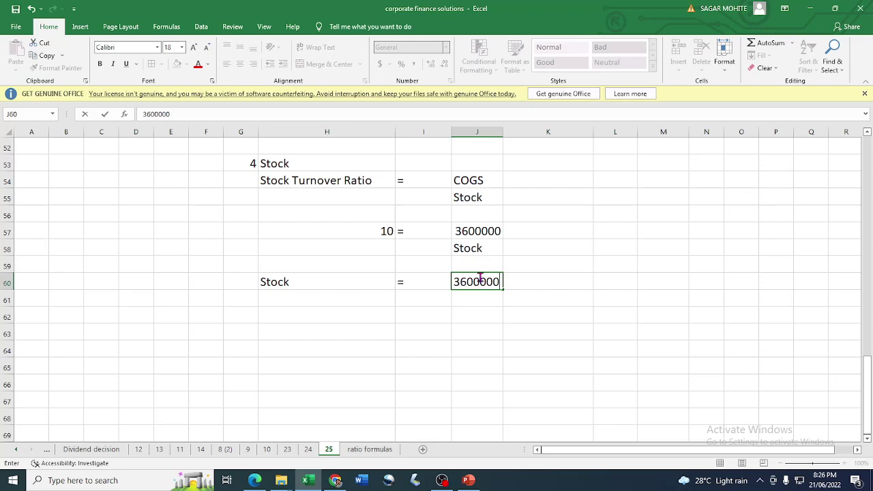
{"action": "key", "text": "Return"}
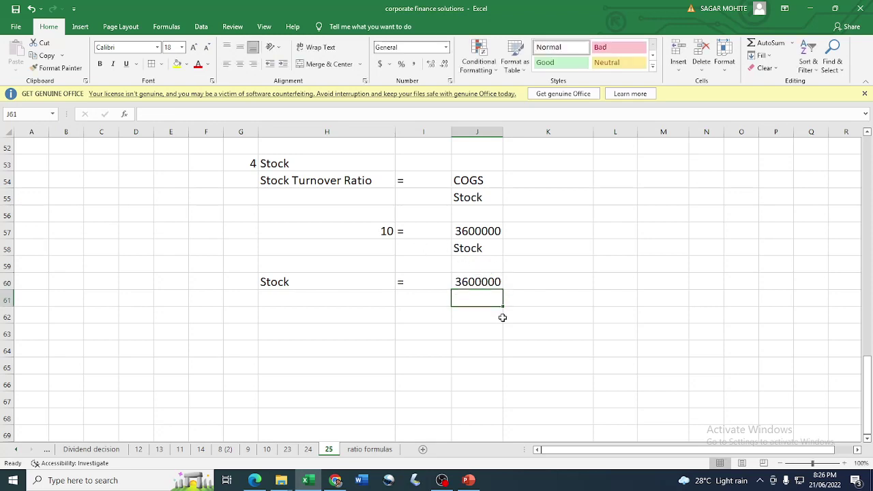
{"action": "type", "text": "10"}
{"action": "key", "text": "Return"}
{"action": "left_click", "coordinate": [377, 232]}
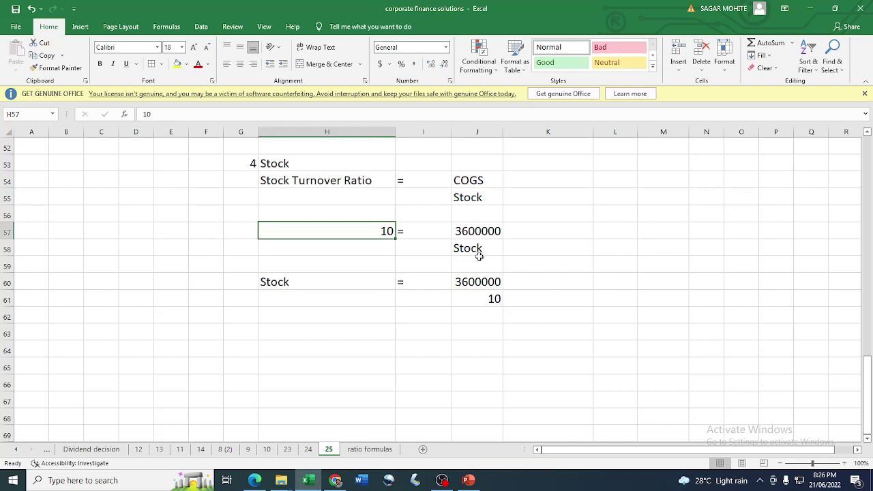
{"action": "left_click", "coordinate": [483, 257]}
{"action": "left_click", "coordinate": [492, 302]}
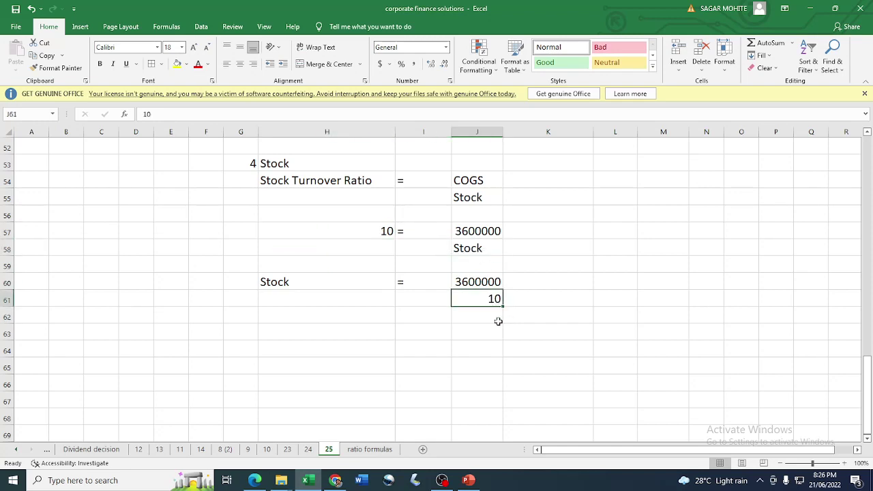
Step: Copy the Stock label and equals sign from H60:I60 into H63:I63 for the result line
{"action": "left_click_drag", "start_coordinate": [278, 285], "coordinate": [412, 279]}
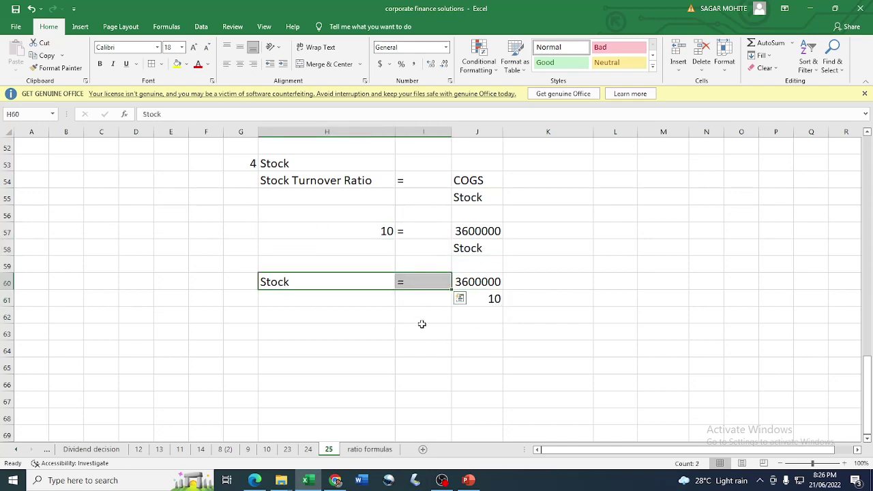
{"action": "key", "text": "ctrl+c"}
{"action": "left_click", "coordinate": [367, 327]}
{"action": "key", "text": "Return"}
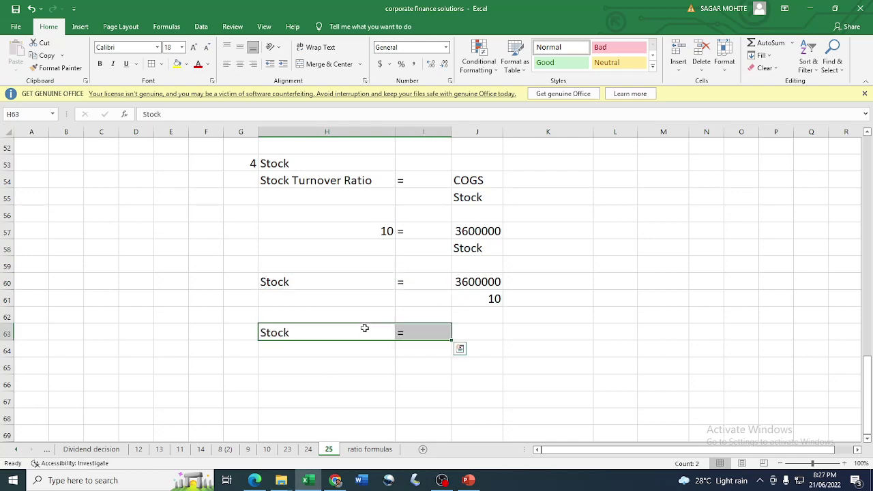
Step: Calculate the Stock result in J63 by dividing J60 by J61
{"action": "left_click", "coordinate": [482, 332]}
{"action": "type", "text": "+"}
{"action": "left_click", "coordinate": [493, 279]}
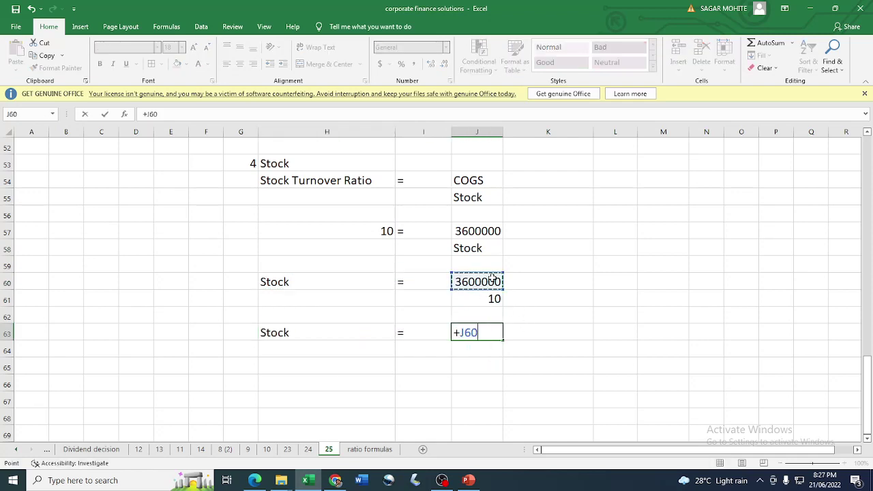
{"action": "type", "text": "/"}
{"action": "left_click", "coordinate": [480, 305]}
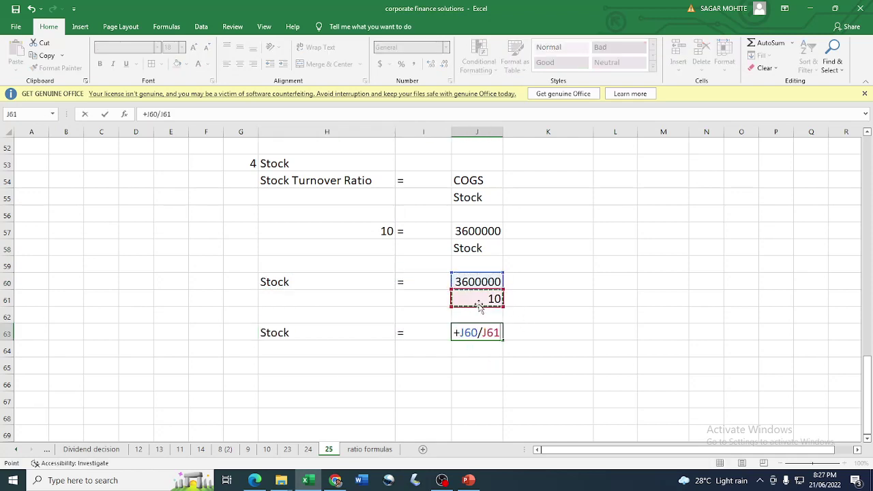
{"action": "key", "text": "Return"}
Step: Enter the unit Rs. in K63 and make the Stock result line H63:K63 bold
{"action": "left_click", "coordinate": [536, 334]}
{"action": "type", "text": "R"}
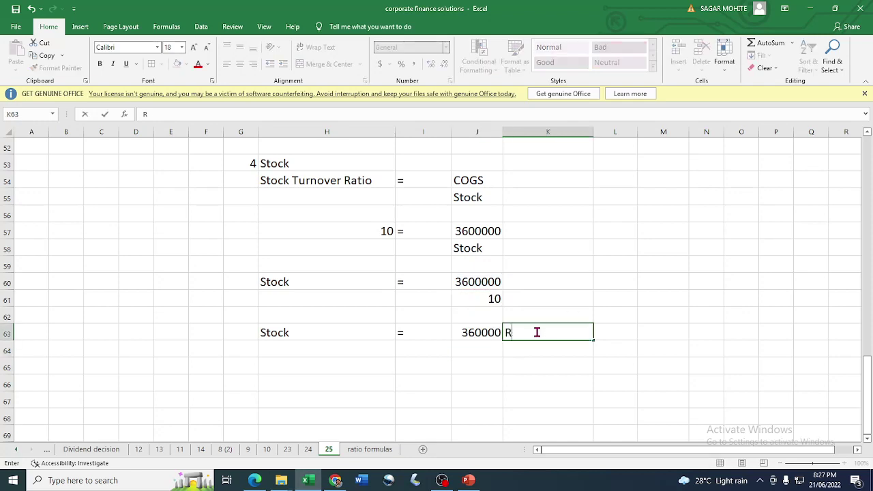
{"action": "type", "text": "s."}
{"action": "key", "text": "Return"}
{"action": "left_click_drag", "start_coordinate": [281, 335], "coordinate": [546, 334]}
{"action": "left_click", "coordinate": [100, 63]}
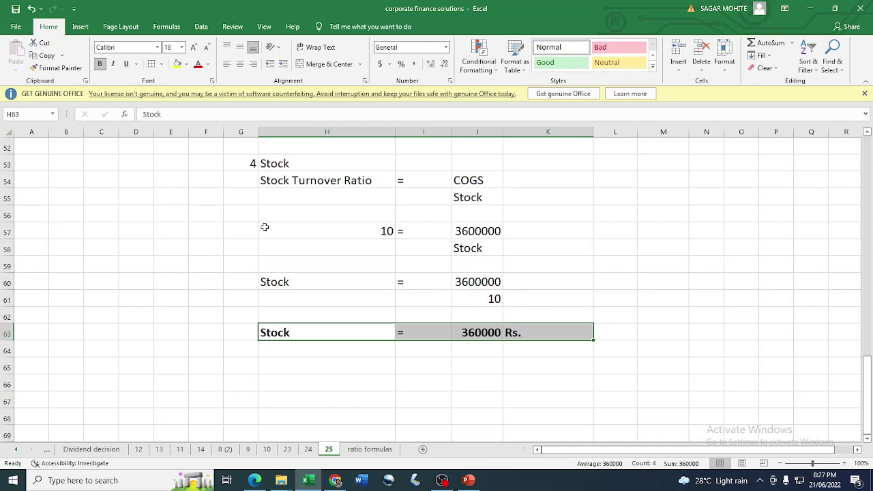
Step: Enter 360000 as the Stock amount in cell L8 of the balance sheet
{"action": "scroll", "coordinate": [512, 241], "scroll_direction": "up", "scroll_amount": 11}
{"action": "scroll", "coordinate": [512, 241], "scroll_direction": "up", "scroll_amount": 5}
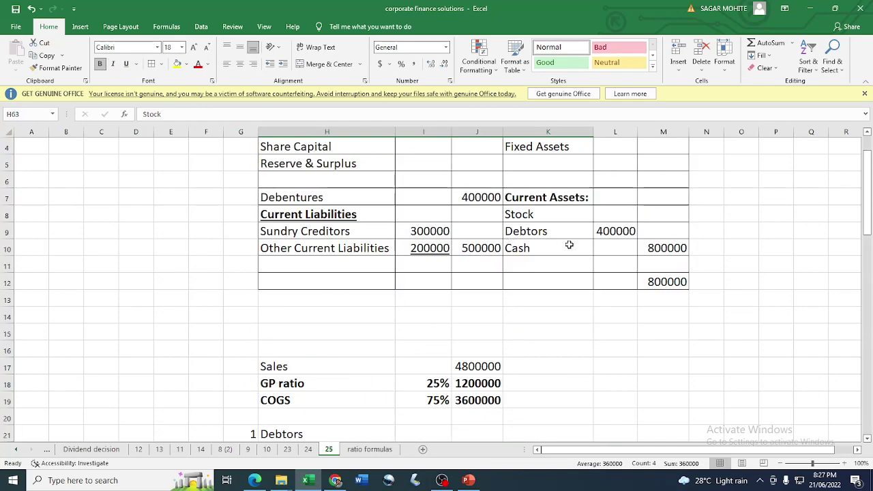
{"action": "left_click", "coordinate": [606, 216]}
{"action": "type", "text": "360"}
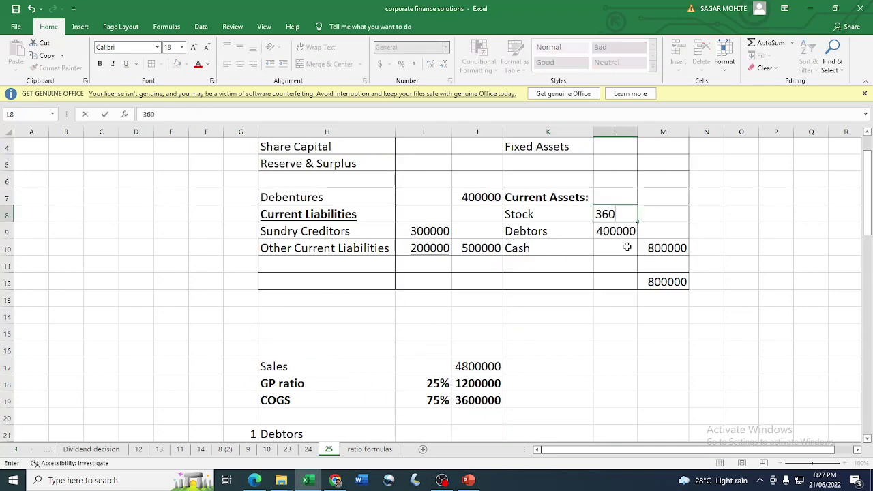
{"action": "type", "text": "000"}
{"action": "key", "text": "Return"}
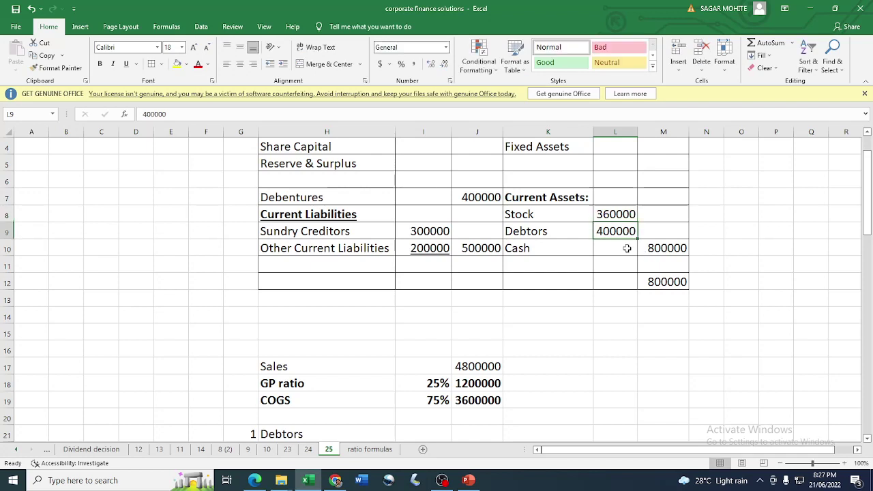
Step: Calculate Cash in L10 by subtracting Stock (L8) and Debtors (L9) from total current assets (M10)
{"action": "left_click", "coordinate": [627, 248]}
{"action": "type", "text": "+"}
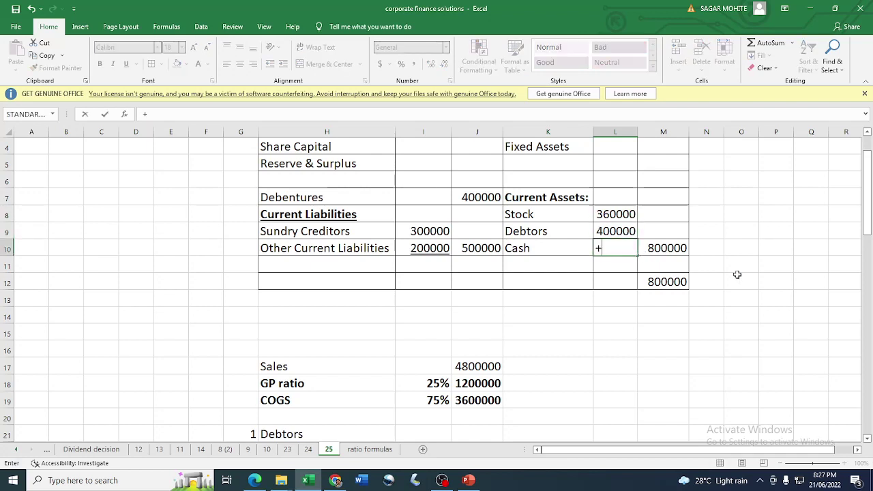
{"action": "left_click", "coordinate": [676, 247]}
{"action": "type", "text": "-"}
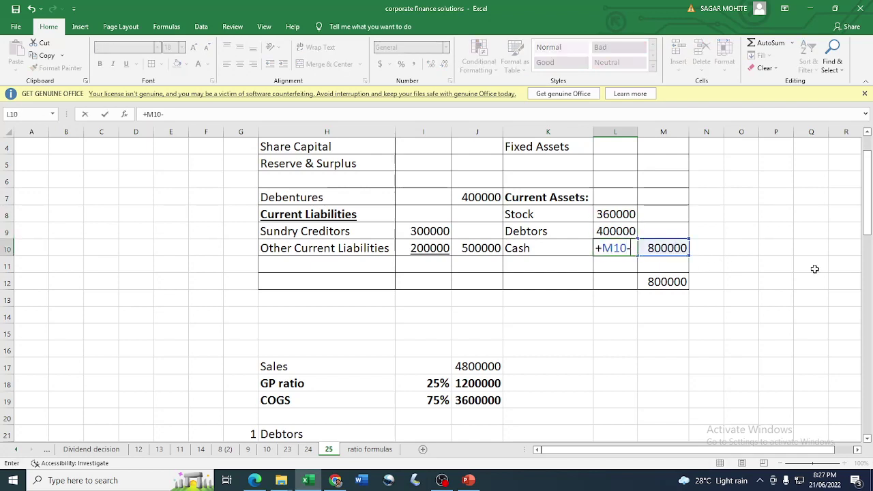
{"action": "left_click", "coordinate": [626, 212]}
{"action": "type", "text": "-"}
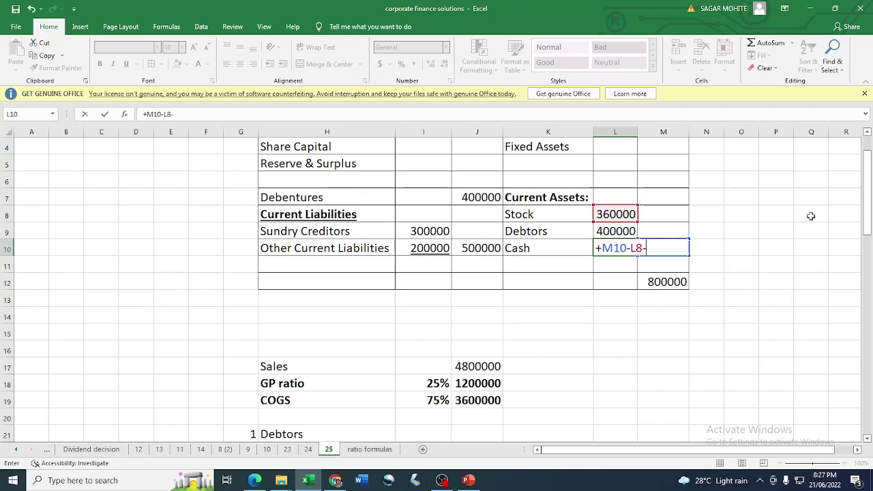
{"action": "left_click", "coordinate": [612, 230]}
{"action": "key", "text": "Return"}
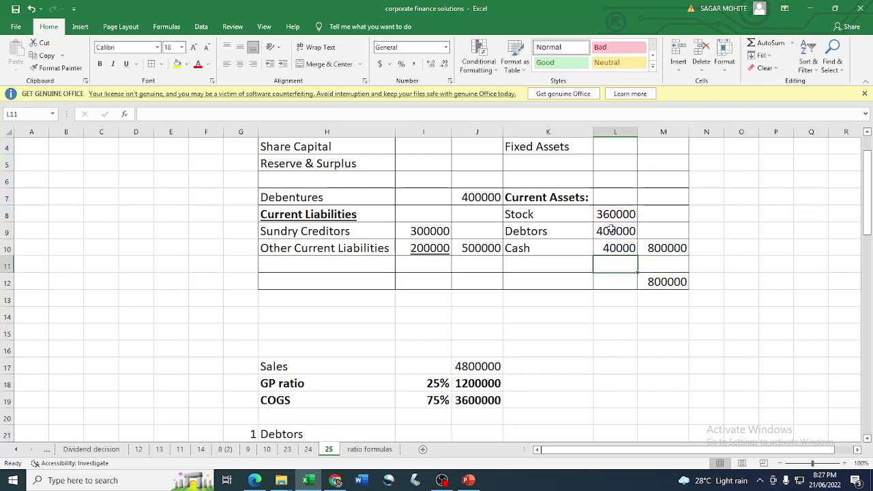
{"action": "left_click", "coordinate": [611, 248]}
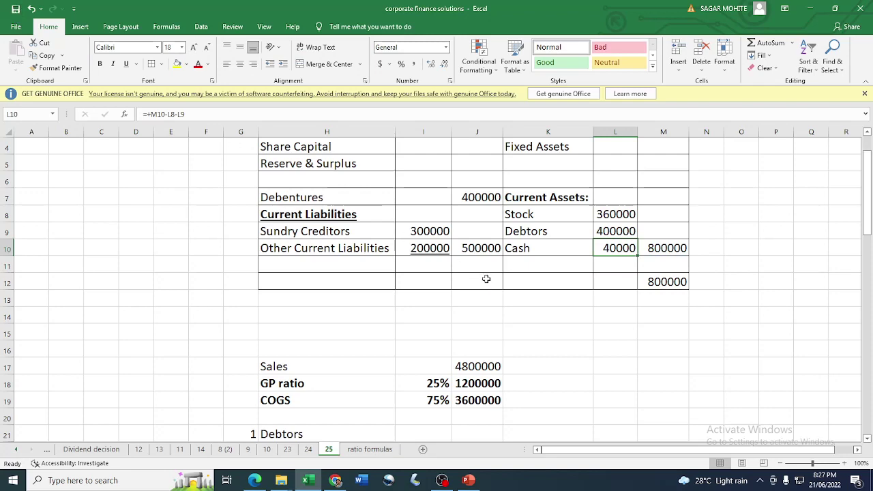
{"action": "left_click", "coordinate": [442, 480]}
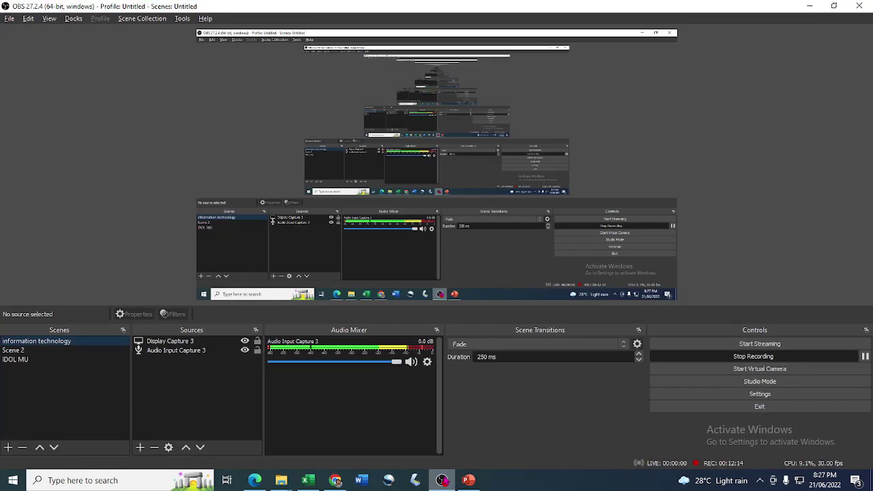
{"action": "left_click", "coordinate": [442, 481]}
{"action": "left_click", "coordinate": [559, 251]}
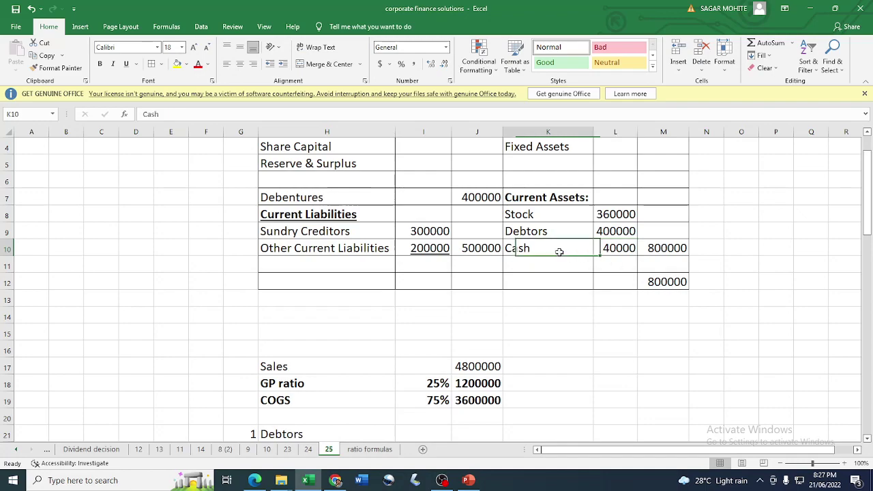
Step: Switch to the question PDF in the browser and copy the text "Earnings Per Share" from item vii
{"action": "scroll", "coordinate": [573, 281], "scroll_direction": "up", "scroll_amount": 1}
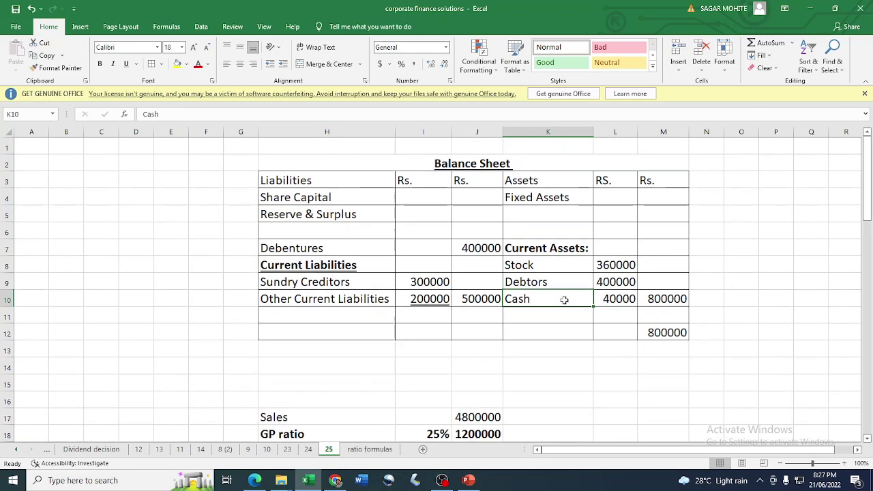
{"action": "key", "text": "alt+Tab"}
{"action": "key", "text": "alt+Tab"}
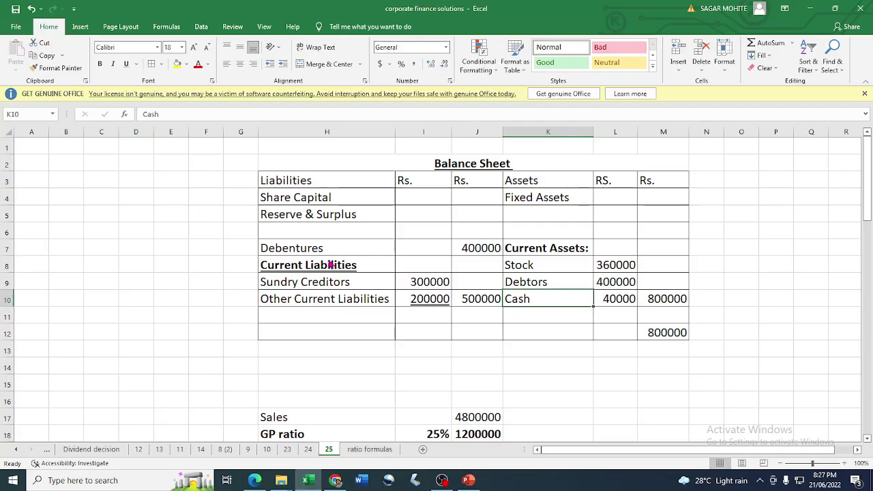
{"action": "key", "text": "alt+Tab"}
{"action": "key", "text": "Tab"}
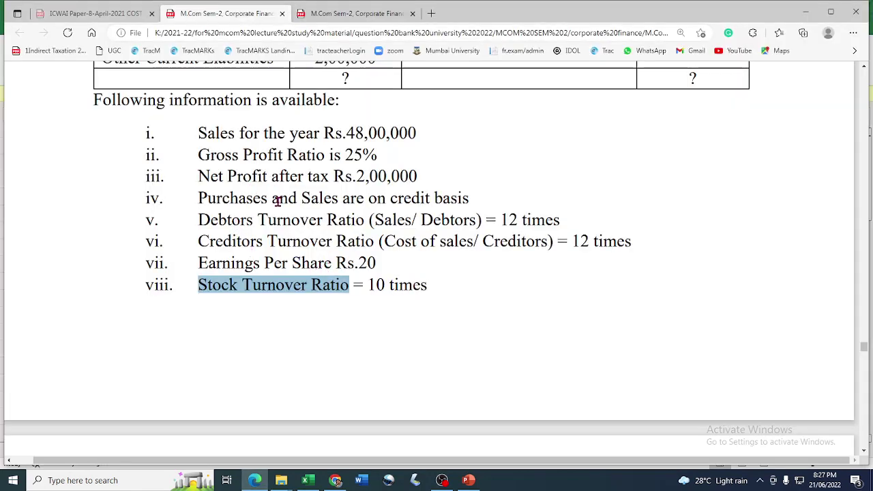
{"action": "left_click_drag", "start_coordinate": [200, 262], "coordinate": [376, 264]}
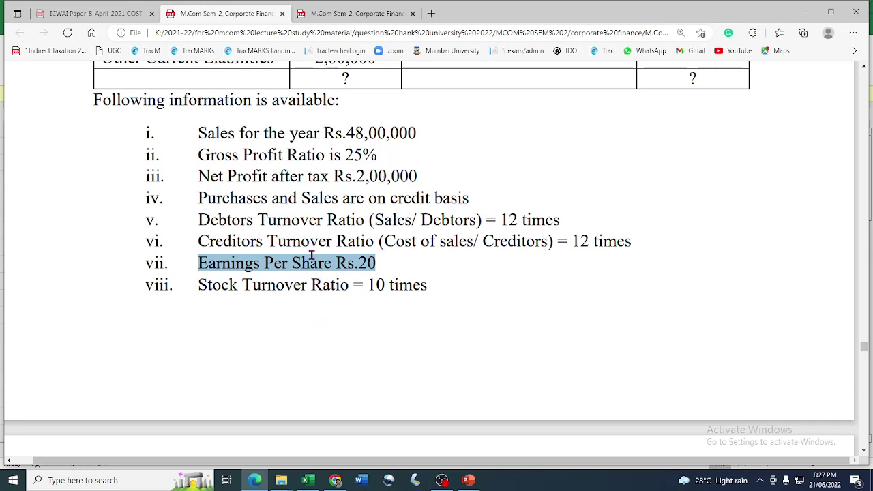
{"action": "key", "text": "alt+Tab"}
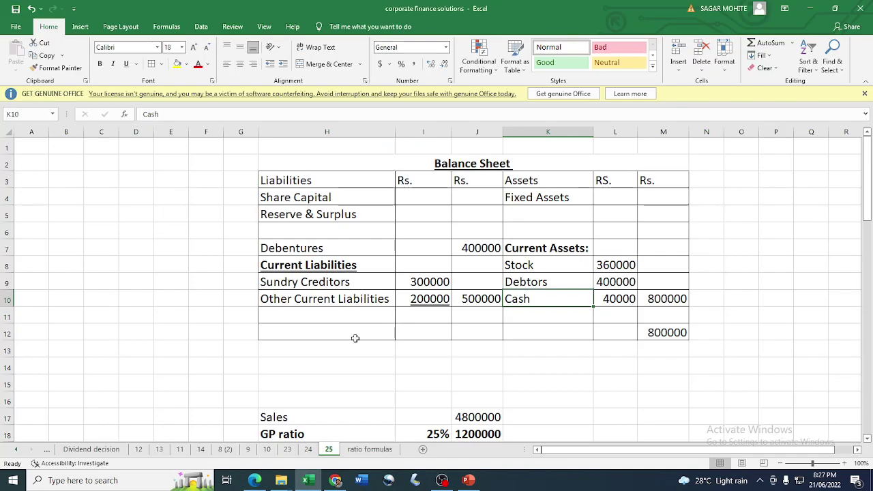
{"action": "key", "text": "alt+Tab"}
{"action": "left_click", "coordinate": [251, 267]}
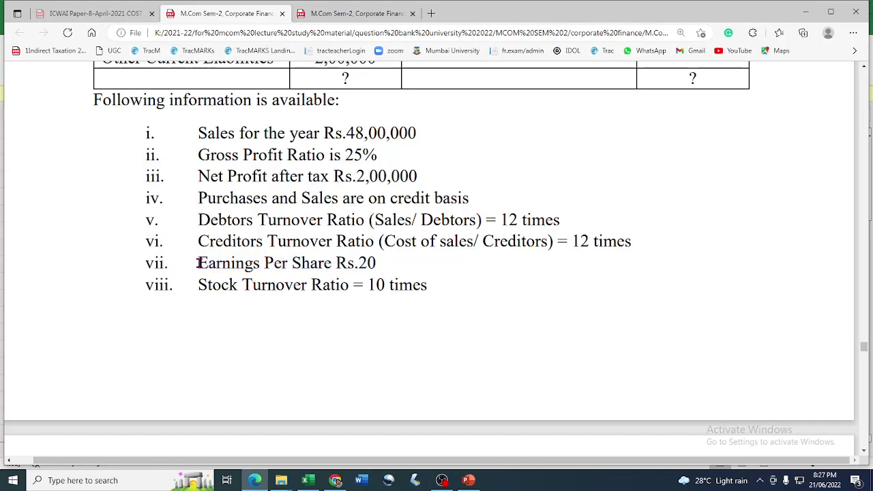
{"action": "left_click_drag", "start_coordinate": [199, 262], "coordinate": [331, 266]}
{"action": "key", "text": "ctrl+c"}
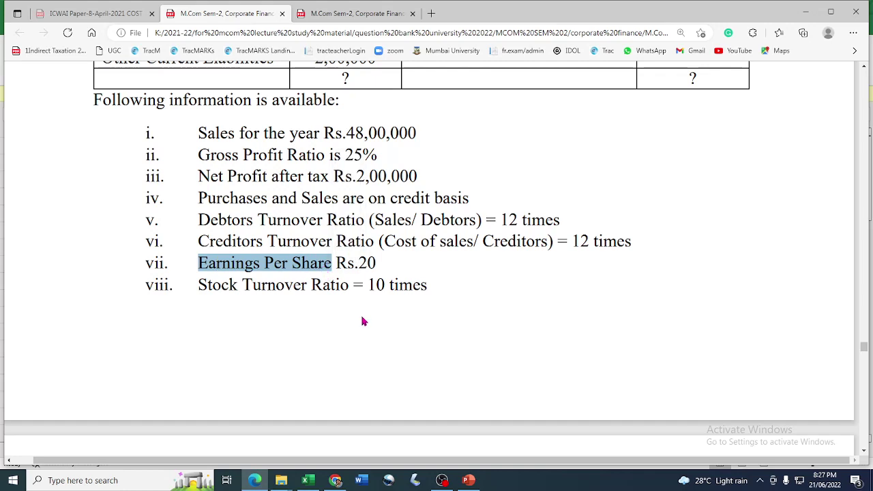
Step: Switch back to Excel and enter the item number 5 in G65, below the Stock working
{"action": "key", "text": "alt+Tab"}
{"action": "scroll", "coordinate": [348, 312], "scroll_direction": "down", "scroll_amount": 15}
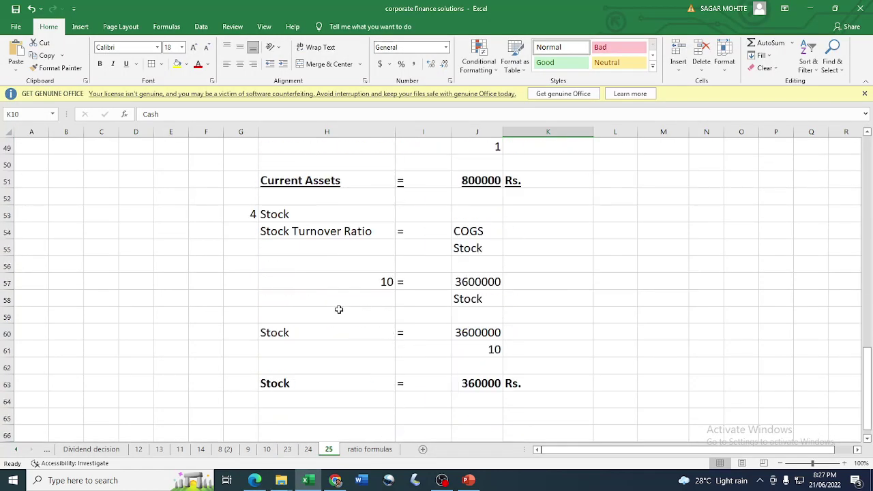
{"action": "scroll", "coordinate": [339, 310], "scroll_direction": "down", "scroll_amount": 3}
{"action": "left_click", "coordinate": [244, 266]}
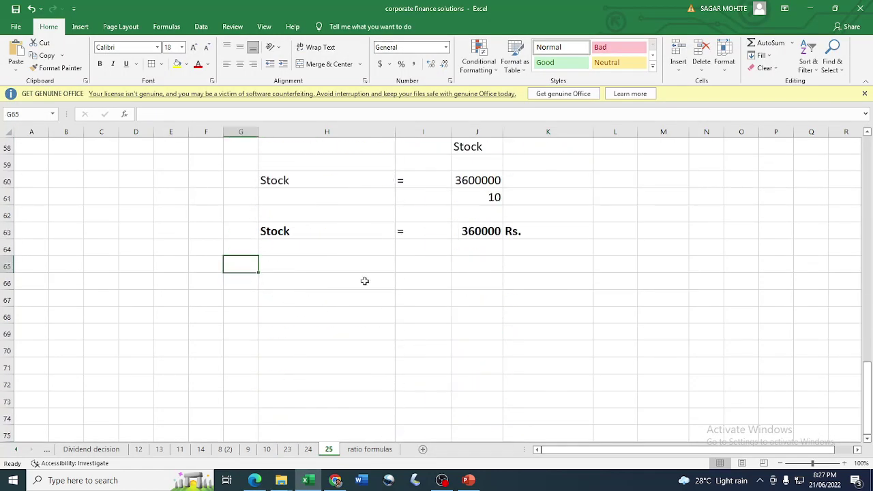
{"action": "type", "text": "5"}
{"action": "key", "text": "Return"}
Step: Enter the heading "Equity Share Capital" in H65 beside the item number
{"action": "left_click", "coordinate": [299, 264]}
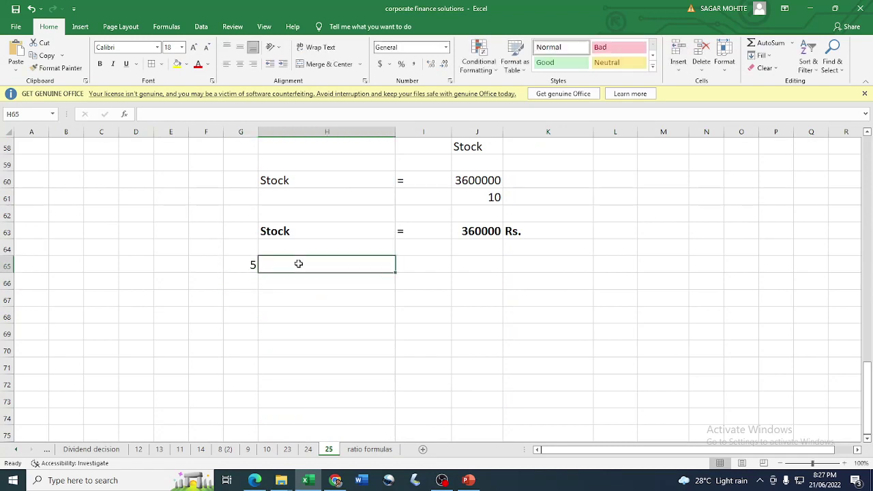
{"action": "type", "text": "Numbe"}
{"action": "key", "text": "BackSpace"}
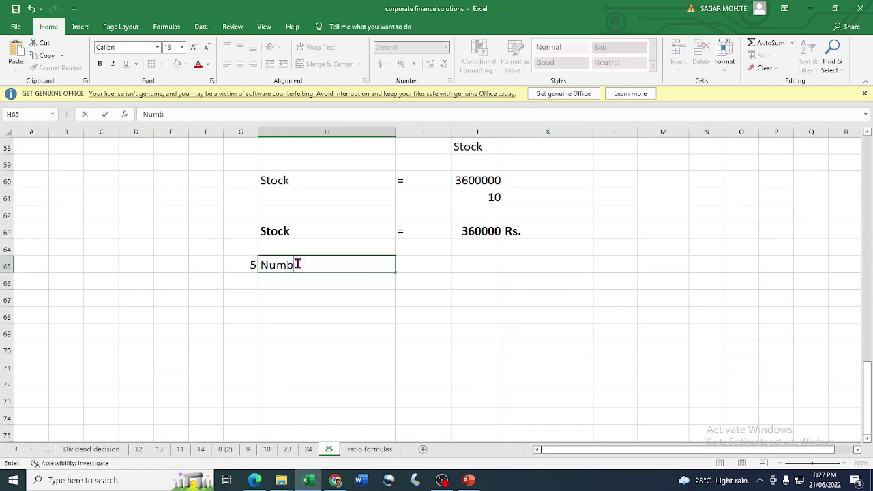
{"action": "key", "text": "BackSpace"}
{"action": "key", "text": "BackSpace"}
{"action": "key", "text": "BackSpace"}
{"action": "type", "text": "Equity Share"}
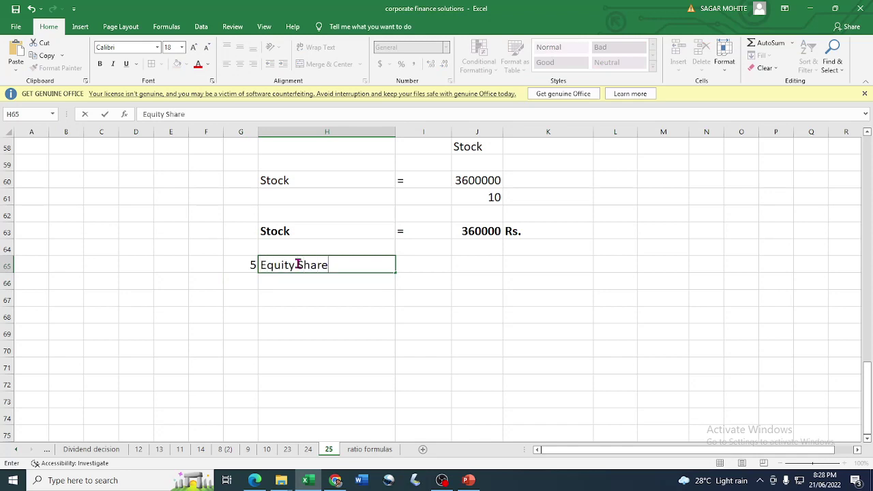
{"action": "type", "text": " Capital"}
{"action": "key", "text": "Return"}
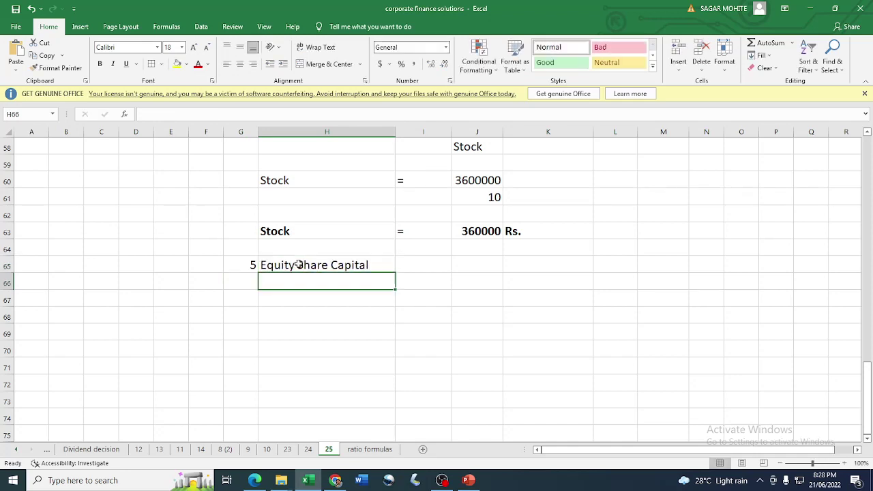
Step: Paste "Earnings Per Share" into H66 and apply the formatting of empty cell H68 to it with Format Painter
{"action": "key", "text": "ctrl+v"}
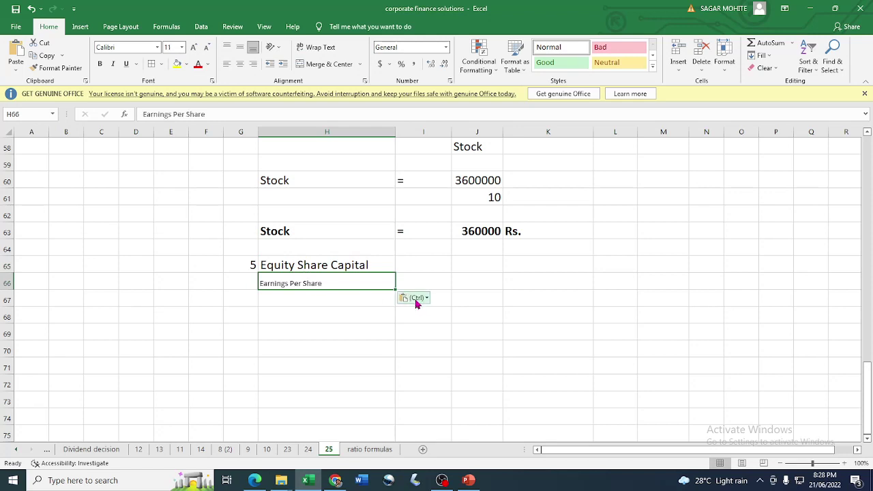
{"action": "left_click", "coordinate": [351, 312]}
{"action": "left_click", "coordinate": [58, 68]}
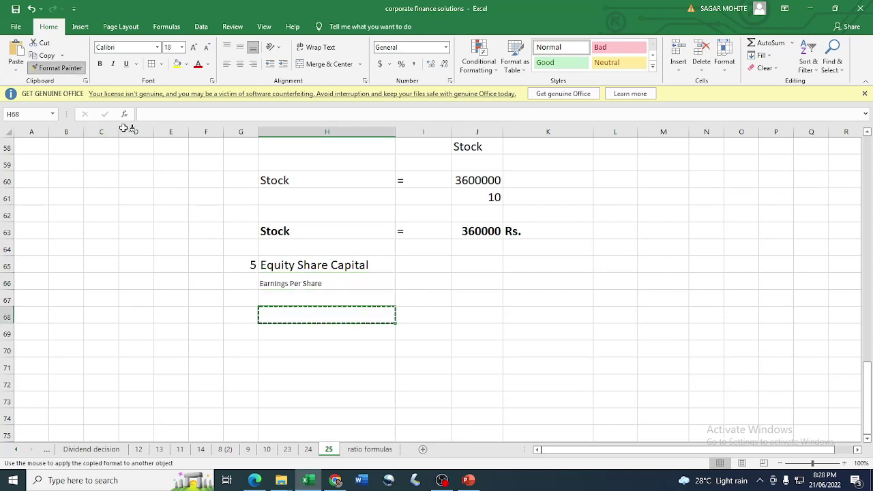
{"action": "left_click", "coordinate": [318, 285]}
Step: Copy the equals sign from I63 into I66 beside Earnings Per Share
{"action": "left_click", "coordinate": [418, 235]}
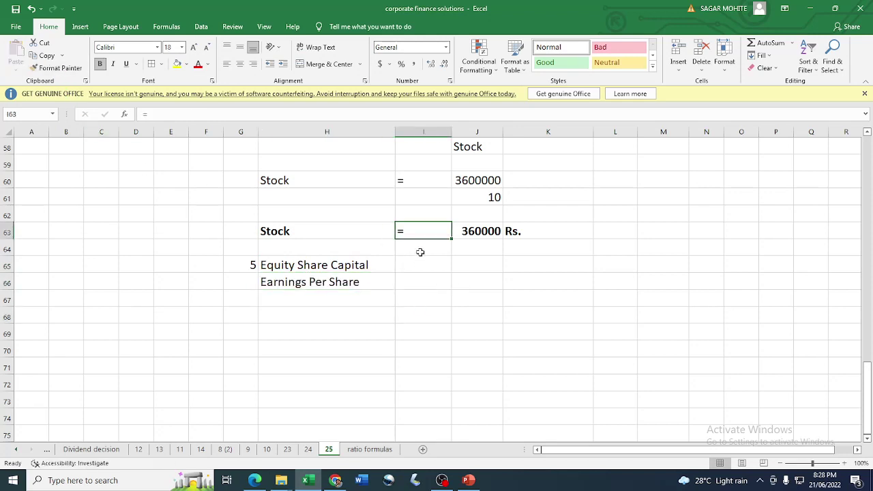
{"action": "key", "text": "ctrl+c"}
{"action": "left_click", "coordinate": [419, 283]}
{"action": "key", "text": "Return"}
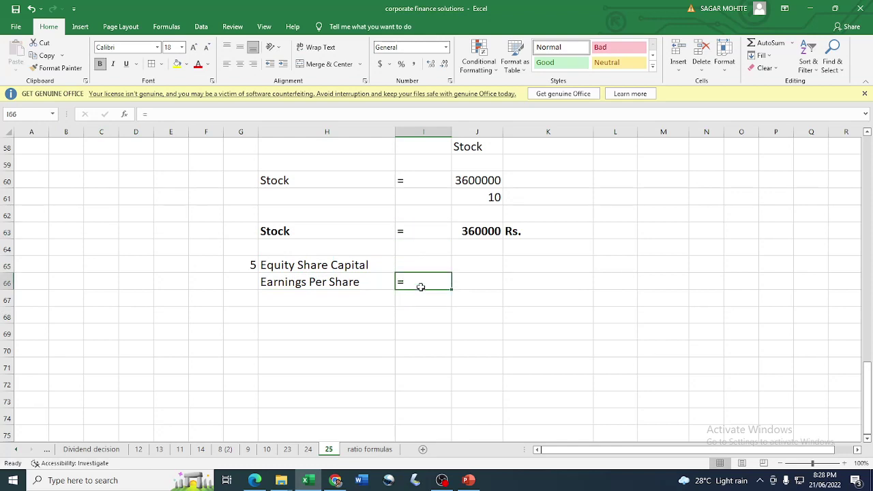
Step: Enter 20 in J66 and the unit Rs. in K66 for Earnings Per Share
{"action": "left_click", "coordinate": [466, 282]}
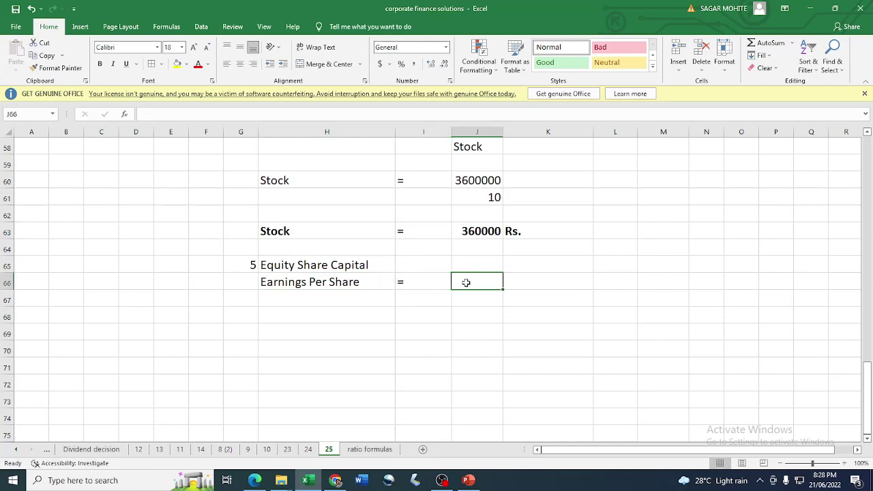
{"action": "type", "text": "20"}
{"action": "key", "text": "Tab"}
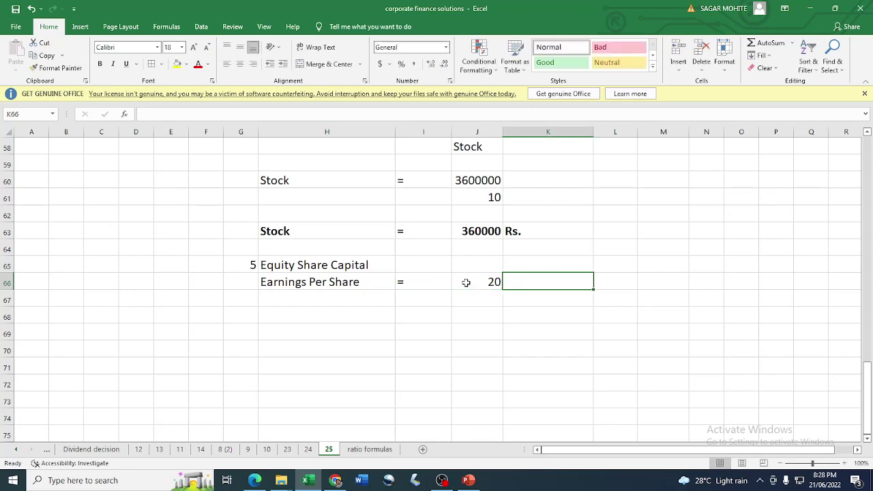
{"action": "type", "text": "Rs."}
{"action": "key", "text": "Return"}
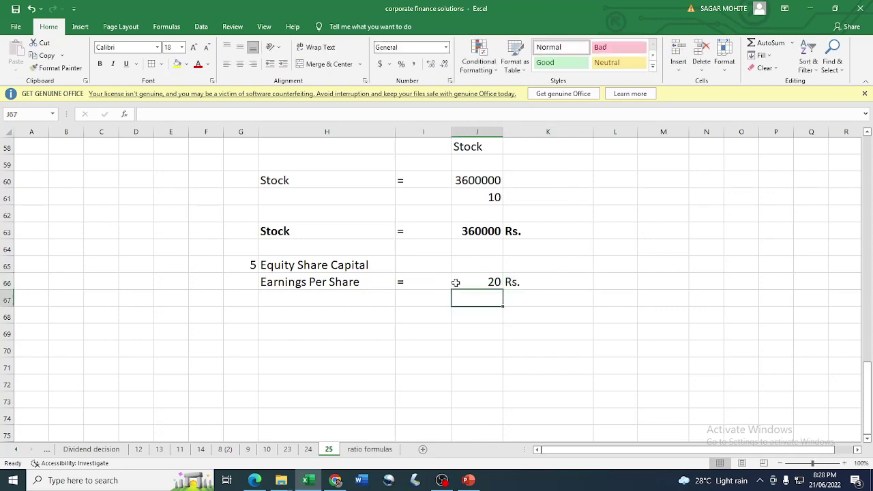
{"action": "left_click", "coordinate": [339, 315]}
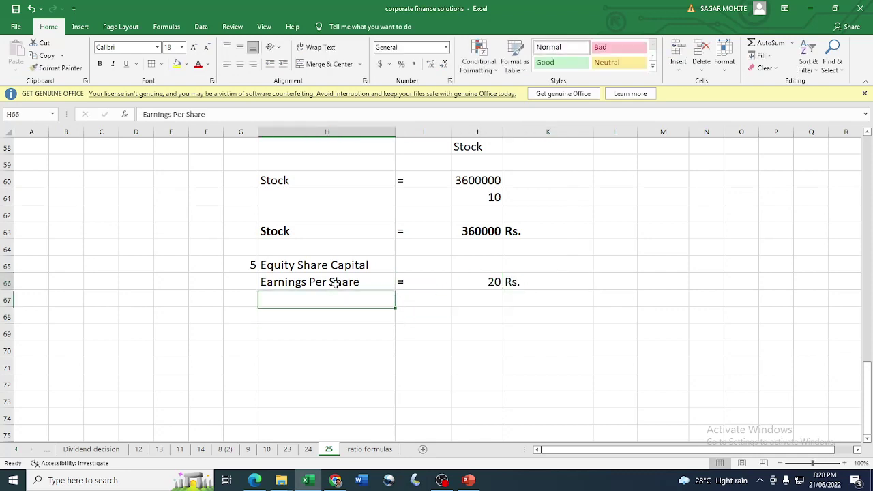
Step: Copy the "Earnings Per Share" label with its equals sign from H66:I66 into row 68, starting at H68
{"action": "left_click_drag", "start_coordinate": [333, 283], "coordinate": [403, 281]}
{"action": "key", "text": "ctrl+c"}
{"action": "left_click", "coordinate": [355, 318]}
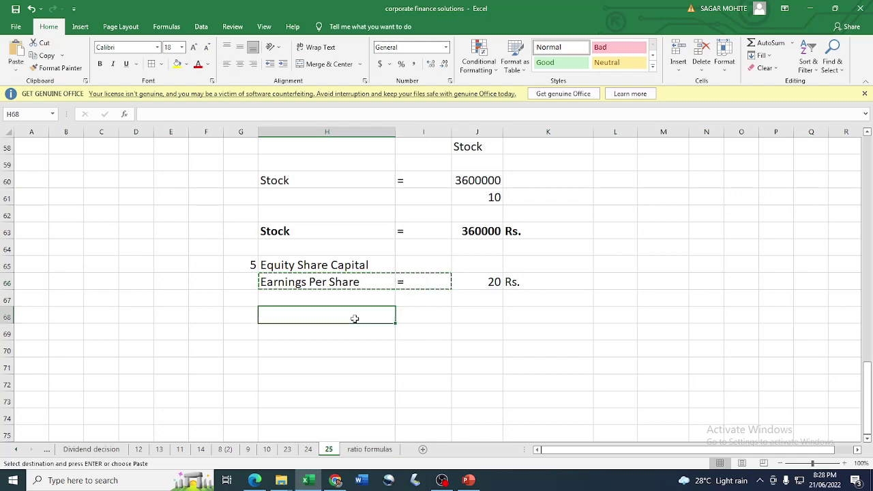
{"action": "key", "text": "Return"}
Step: Write the Earnings Per Share formula as text, with NPAT in J68 and No. Of ES beneath it in J69
{"action": "left_click", "coordinate": [461, 321]}
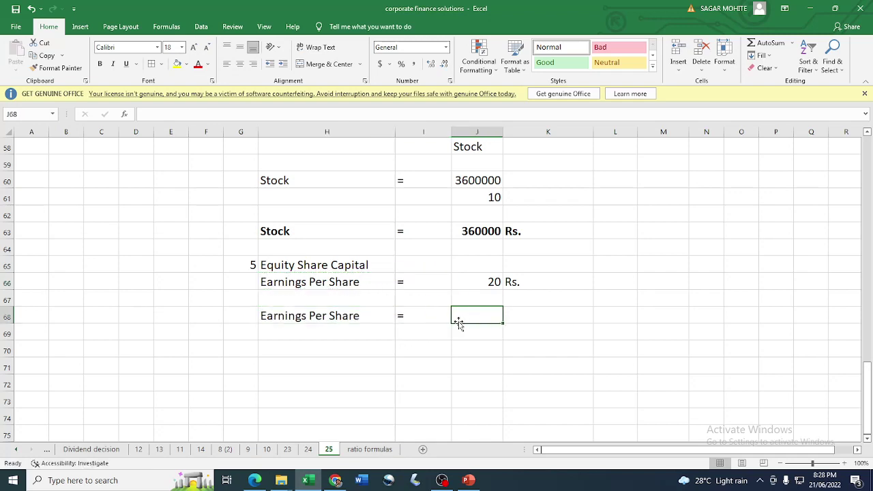
{"action": "type", "text": "NP"}
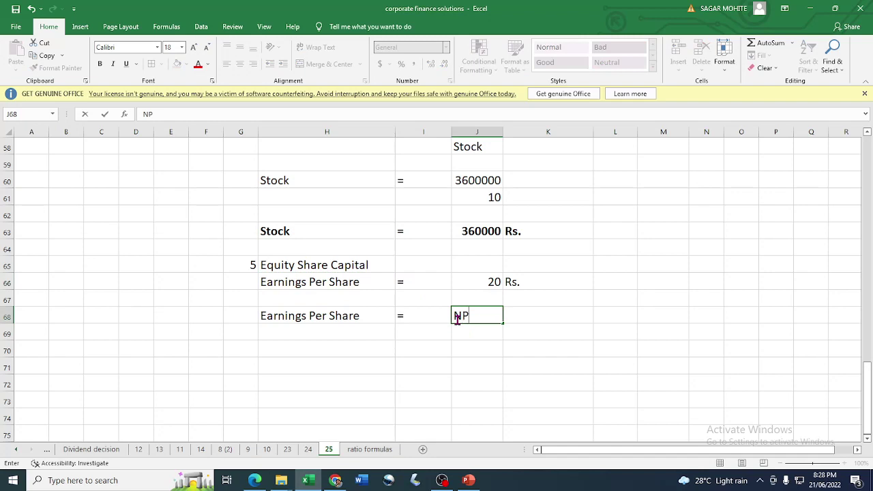
{"action": "type", "text": "AT"}
{"action": "key", "text": "Return"}
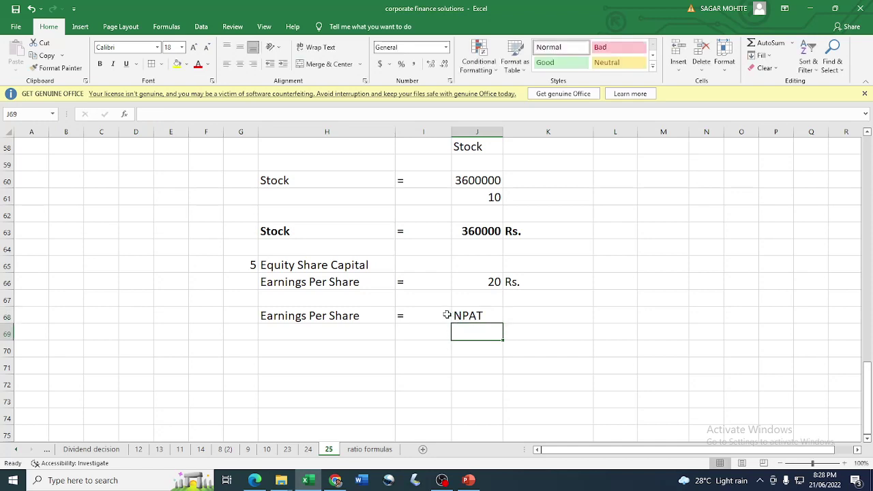
{"action": "type", "text": "N"}
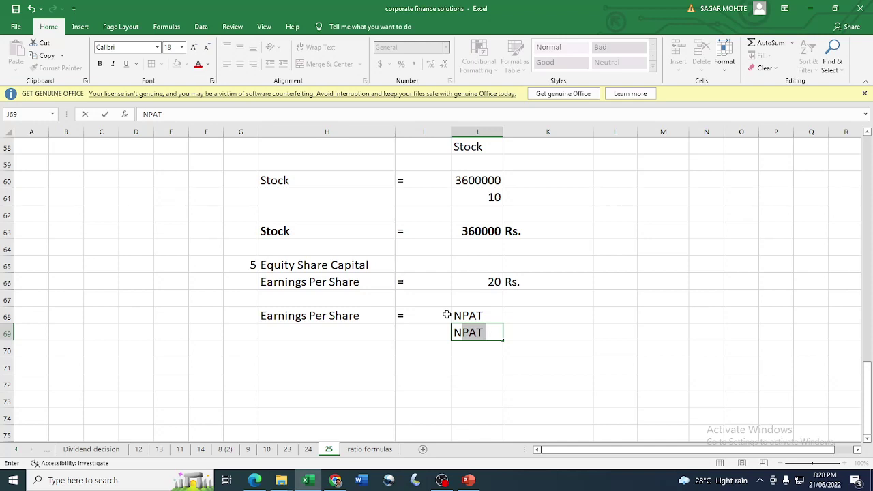
{"action": "type", "text": "o. "}
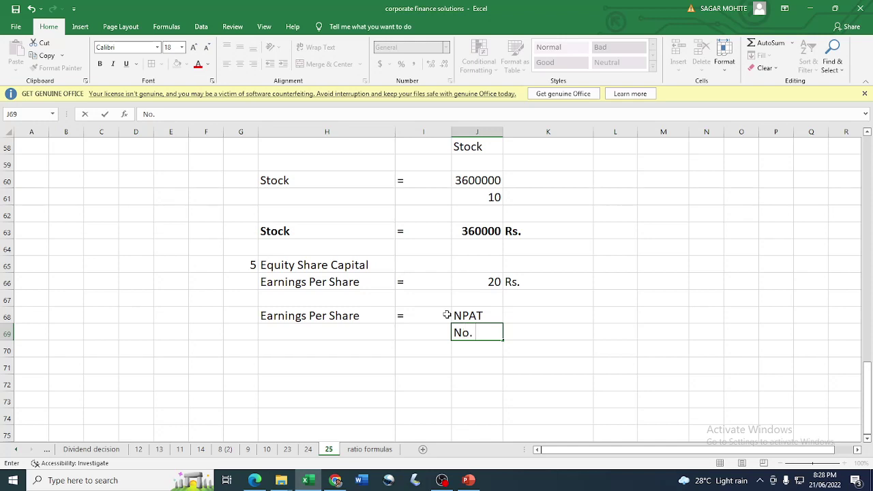
{"action": "type", "text": "Of ES"}
{"action": "key", "text": "Return"}
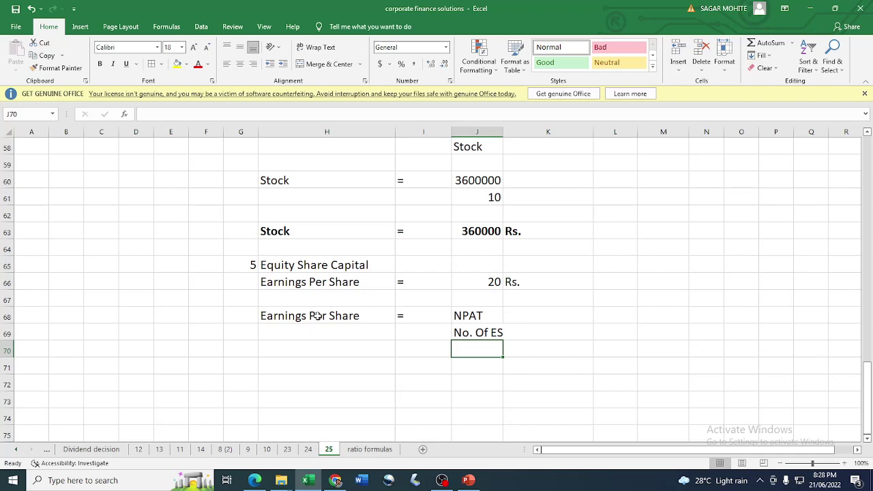
Step: Enter 20 in H71 and copy the equals sign from I68 into I71
{"action": "left_click", "coordinate": [333, 363]}
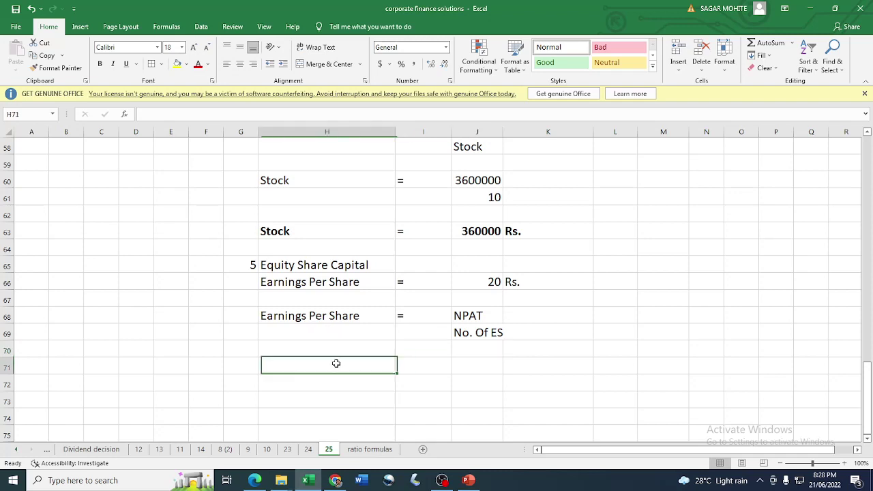
{"action": "type", "text": "20"}
{"action": "key", "text": "Tab"}
{"action": "left_click", "coordinate": [421, 317]}
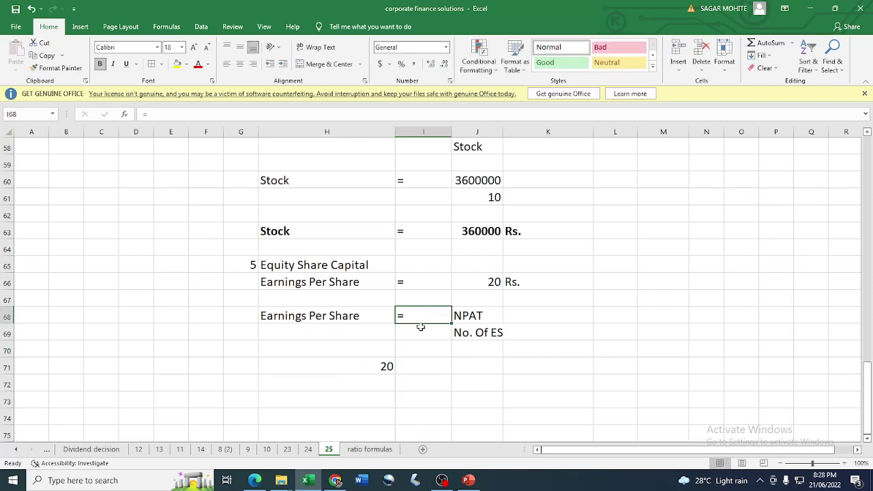
{"action": "key", "text": "ctrl+c"}
{"action": "left_click", "coordinate": [417, 365]}
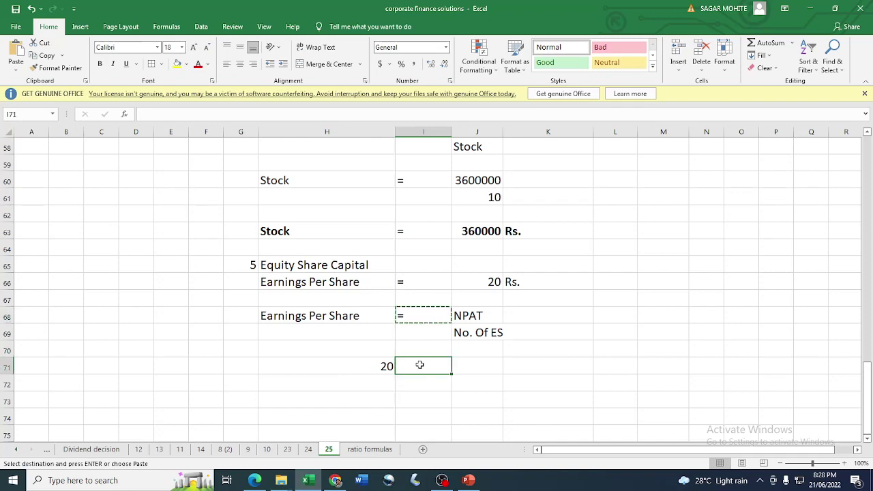
{"action": "key", "text": "Return"}
Step: Look up the net profit after tax in the question PDF in the browser and enter 200000 in J71 of the workbook
{"action": "left_click", "coordinate": [491, 366]}
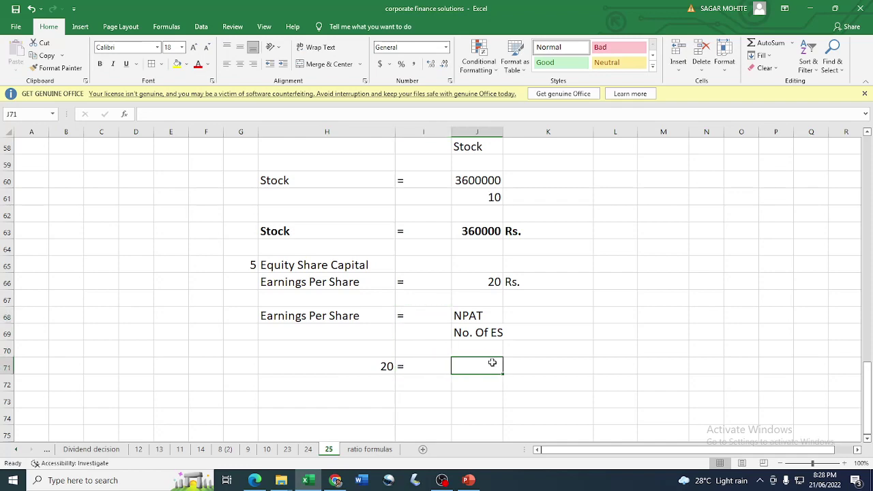
{"action": "key", "text": "alt+Tab"}
{"action": "left_click_drag", "start_coordinate": [358, 177], "coordinate": [417, 176]}
{"action": "key", "text": "alt+Tab"}
{"action": "type", "text": "200000"}
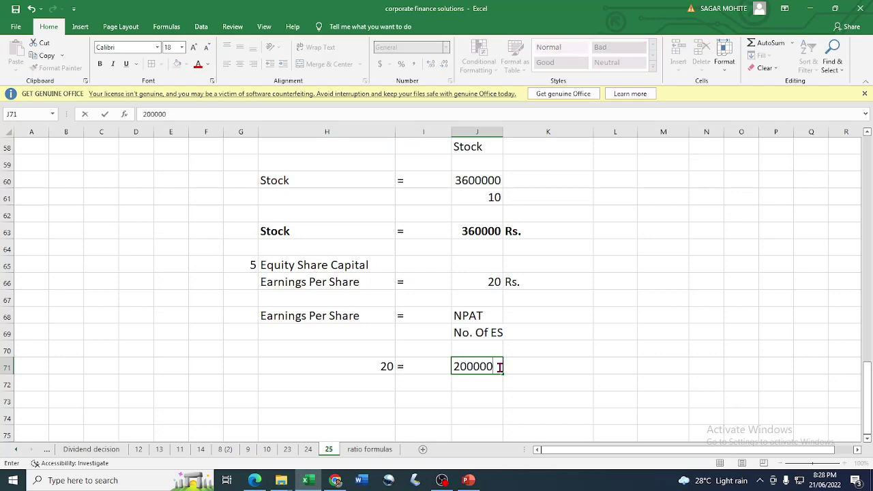
{"action": "key", "text": "Return"}
Step: Copy "No. Of ES" from J69 into J72 as the denominator beneath the net profit figure
{"action": "left_click", "coordinate": [480, 332]}
{"action": "key", "text": "ctrl+c"}
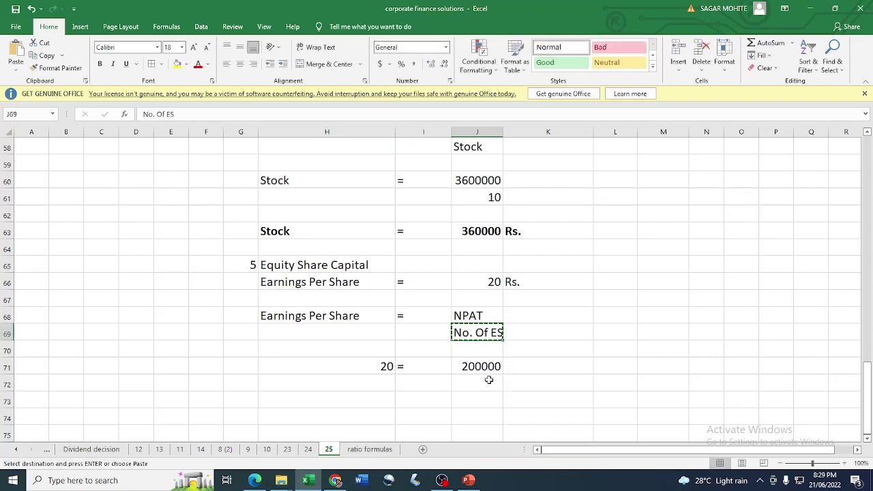
{"action": "left_click", "coordinate": [484, 382]}
{"action": "key", "text": "Return"}
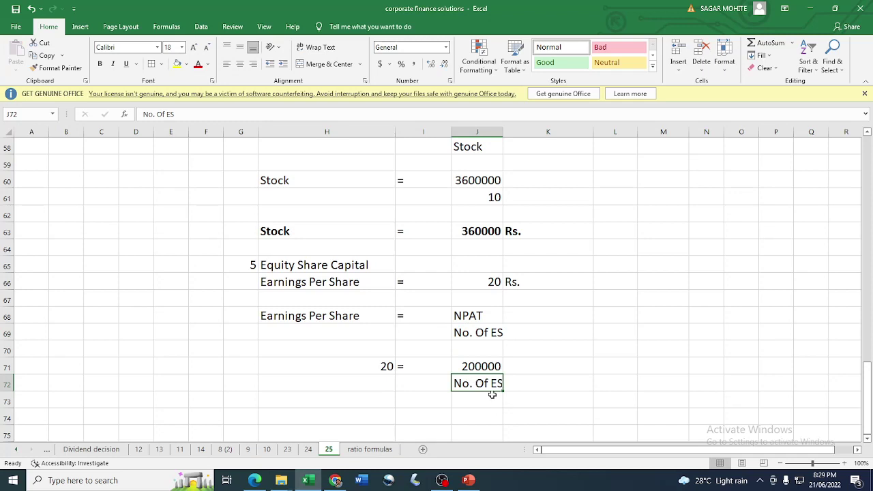
Step: Copy "No. Of ES" from J72 into H74 as the label of the rearranged equation
{"action": "left_click", "coordinate": [378, 368]}
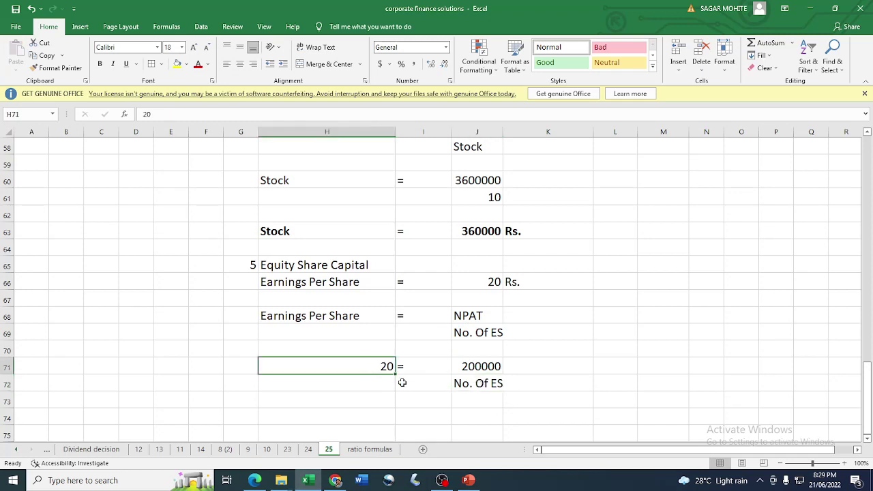
{"action": "left_click", "coordinate": [476, 381]}
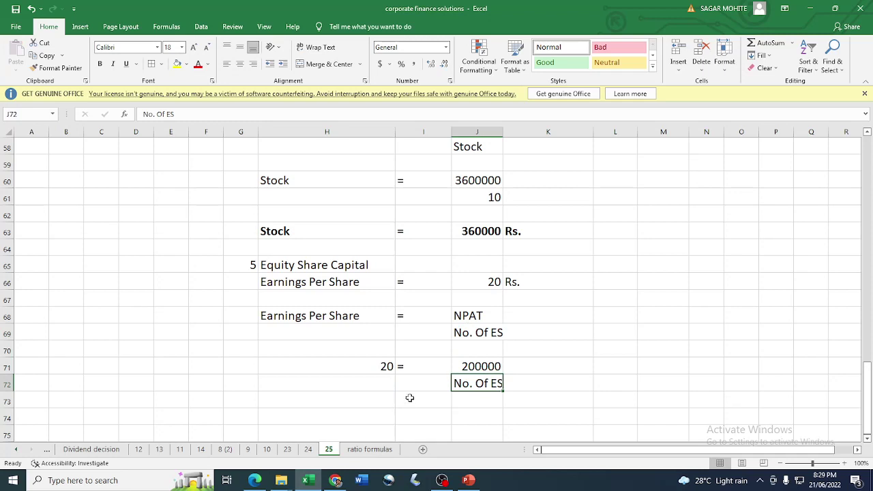
{"action": "key", "text": "ctrl+c"}
{"action": "left_click", "coordinate": [369, 414]}
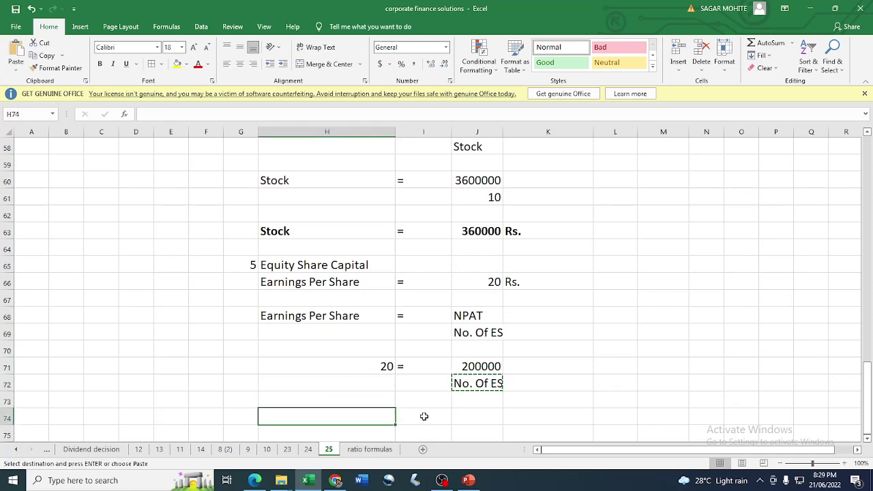
{"action": "key", "text": "ctrl+v"}
{"action": "left_click", "coordinate": [469, 417]}
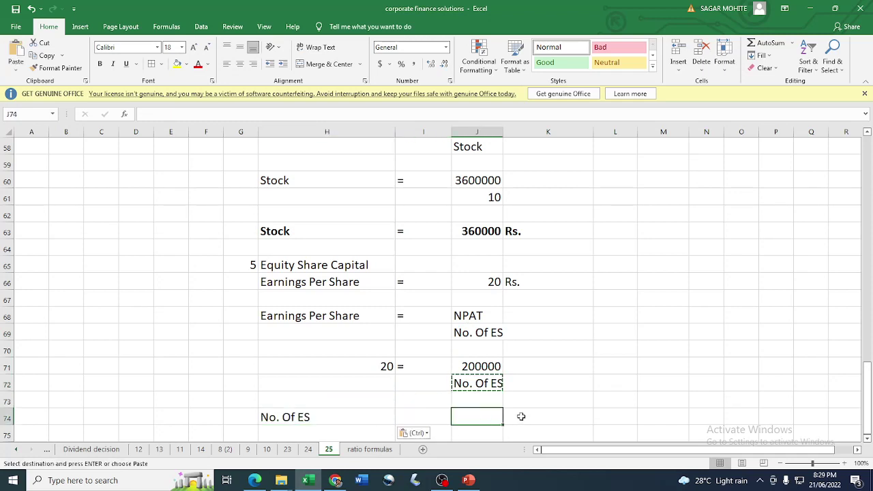
{"action": "key", "text": "Escape"}
Step: Copy 200000 from J71 into J74 and place a copied equals sign in I74
{"action": "left_click", "coordinate": [490, 368]}
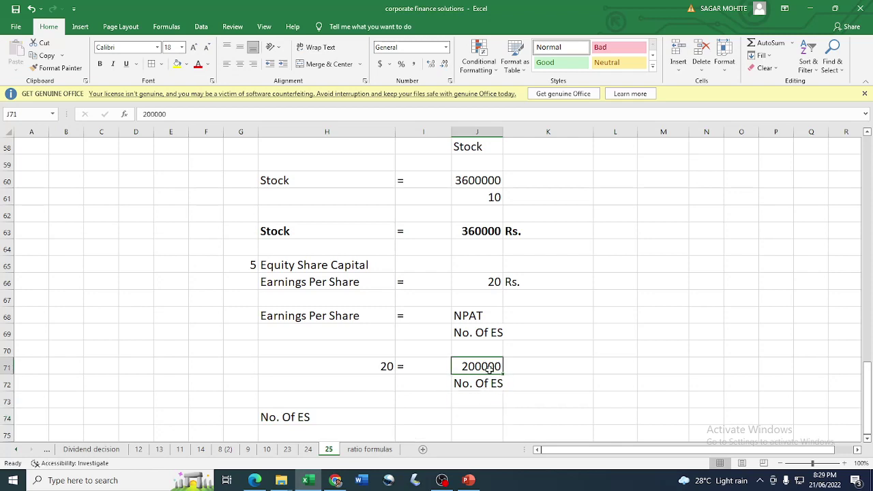
{"action": "key", "text": "ctrl+c"}
{"action": "left_click", "coordinate": [481, 417]}
{"action": "key", "text": "Return"}
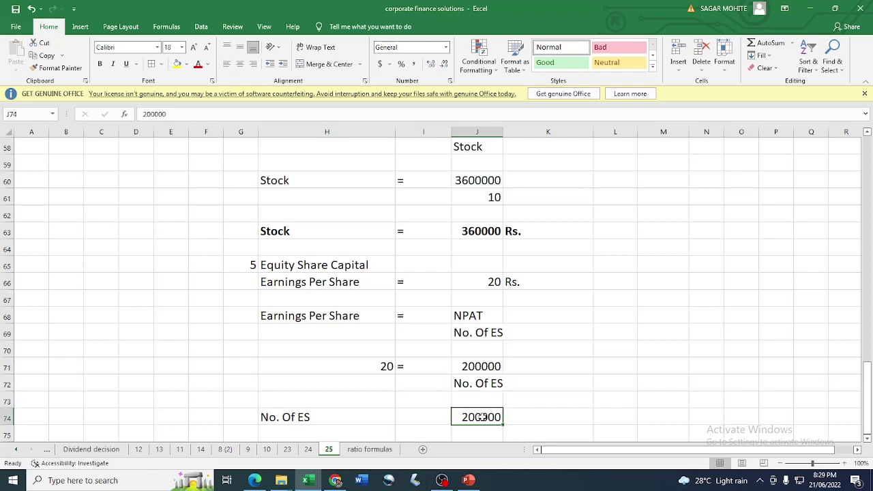
{"action": "left_click", "coordinate": [387, 368]}
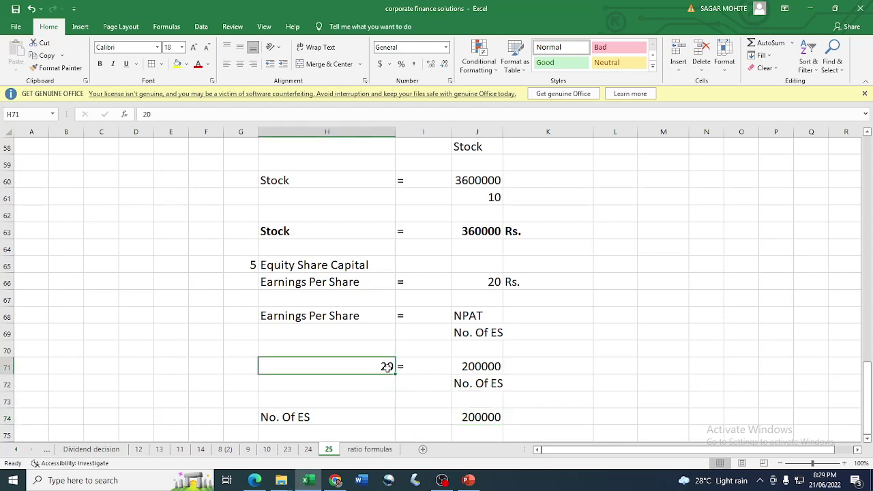
{"action": "key", "text": "ctrl+c"}
{"action": "left_click", "coordinate": [422, 418]}
{"action": "key", "text": "Return"}
Step: Copy the value 20 from H71 into J75 as the denominator of the No. Of ES calculation
{"action": "left_click", "coordinate": [382, 366]}
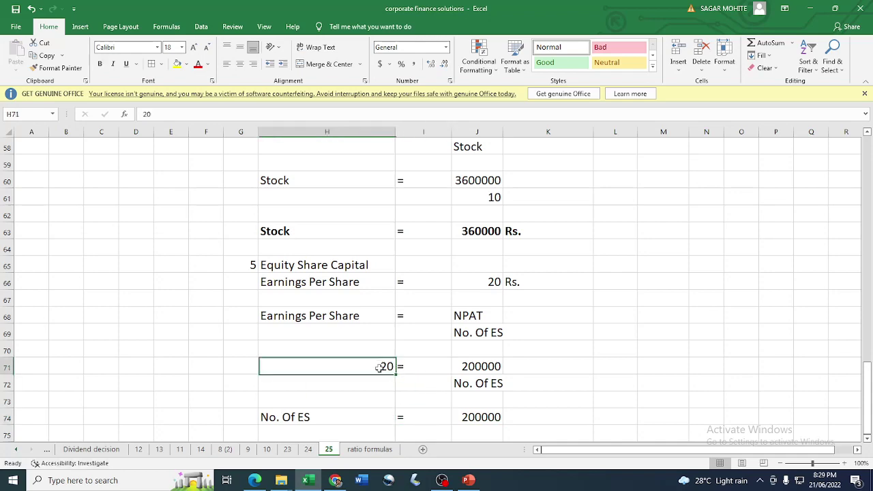
{"action": "scroll", "coordinate": [556, 339], "scroll_direction": "down", "scroll_amount": 2}
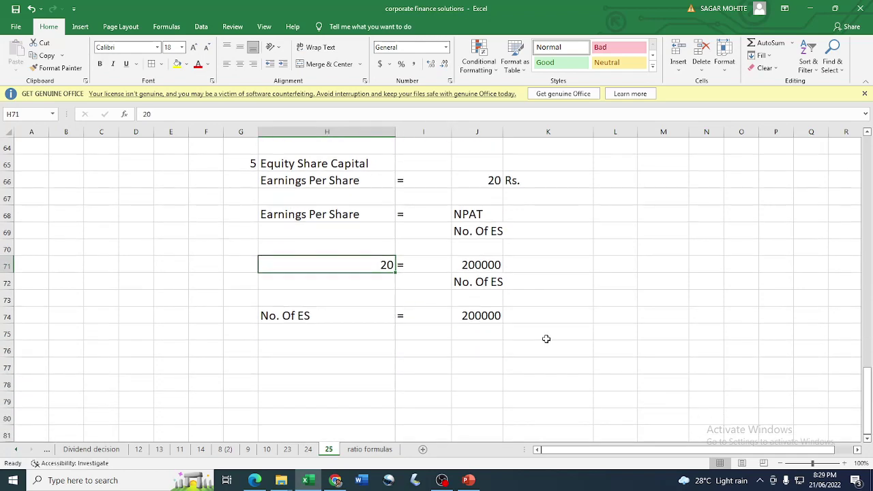
{"action": "key", "text": "ctrl+c"}
{"action": "left_click", "coordinate": [481, 332]}
{"action": "key", "text": "Return"}
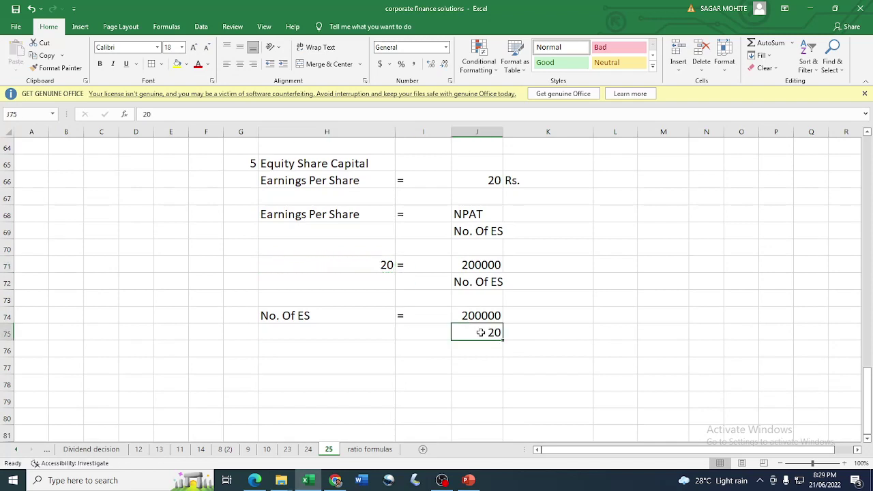
Step: Copy the "No. Of ES" label and equals sign from H74:I74 into row 77, starting at H77
{"action": "left_click_drag", "start_coordinate": [312, 316], "coordinate": [403, 315]}
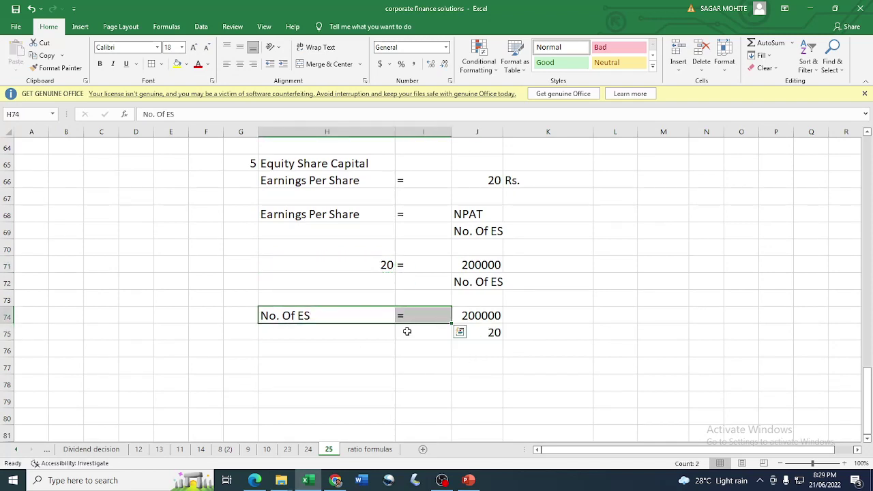
{"action": "key", "text": "ctrl+c"}
{"action": "left_click", "coordinate": [371, 365]}
{"action": "key", "text": "Return"}
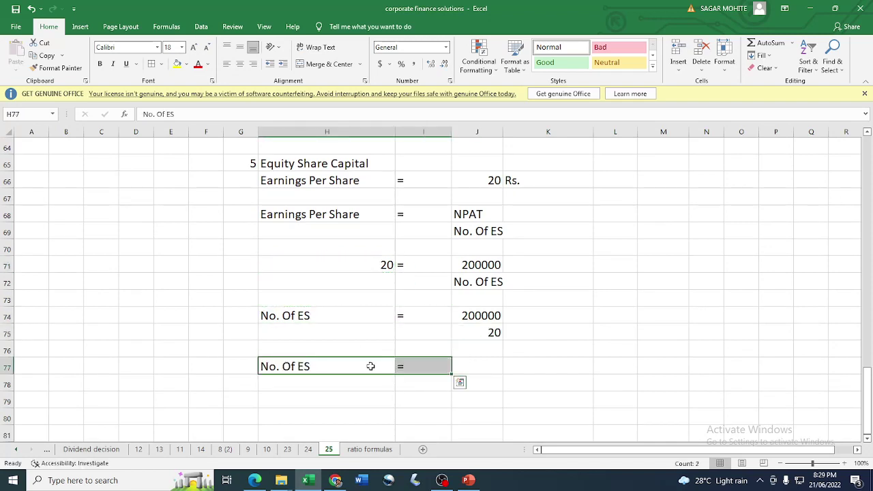
Step: Calculate the number of equity shares in J77 with the formula +J74/J75
{"action": "left_click", "coordinate": [486, 366]}
{"action": "type", "text": "+"}
{"action": "left_click", "coordinate": [475, 314]}
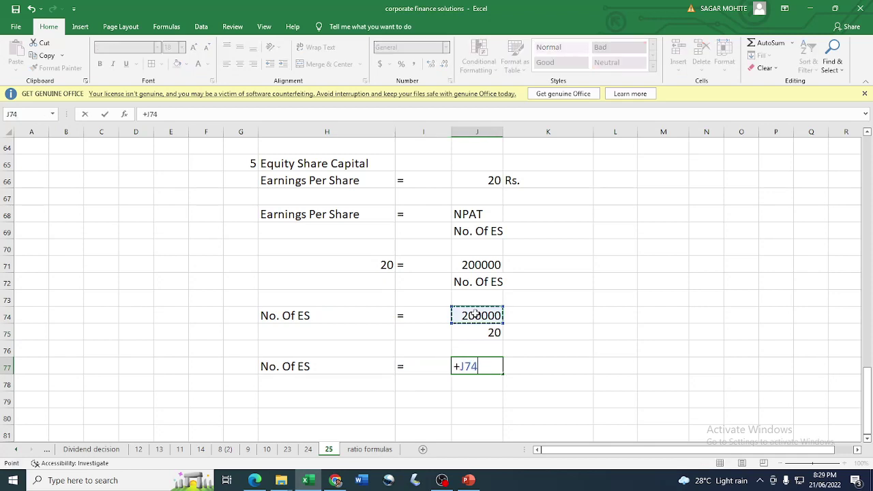
{"action": "type", "text": "/"}
{"action": "left_click", "coordinate": [495, 332]}
{"action": "key", "text": "Return"}
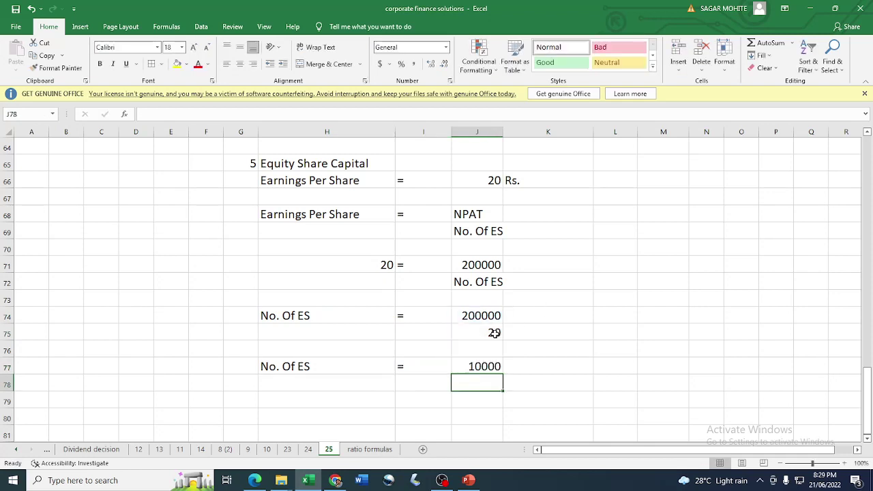
Step: Enter the unit Share in K77 and make the No. Of ES result in H77:K77 bold
{"action": "left_click", "coordinate": [528, 368]}
{"action": "type", "text": "Sha"}
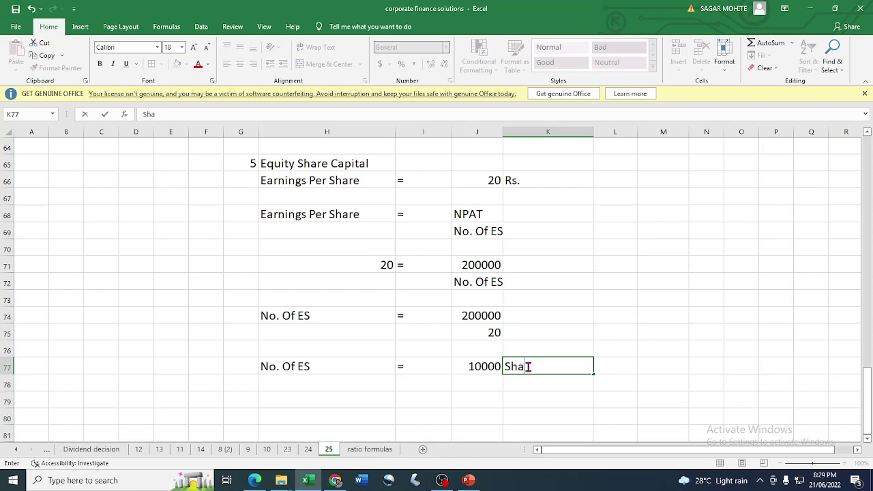
{"action": "type", "text": "re"}
{"action": "key", "text": "Return"}
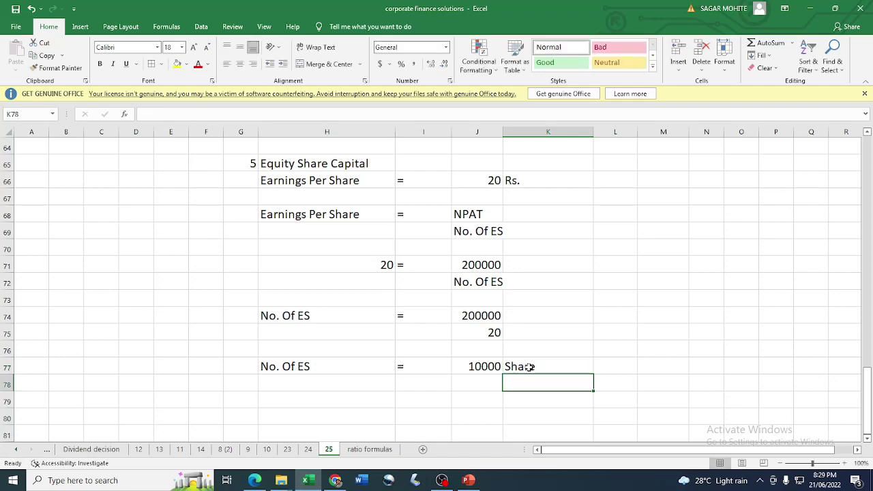
{"action": "left_click_drag", "start_coordinate": [339, 367], "coordinate": [542, 366]}
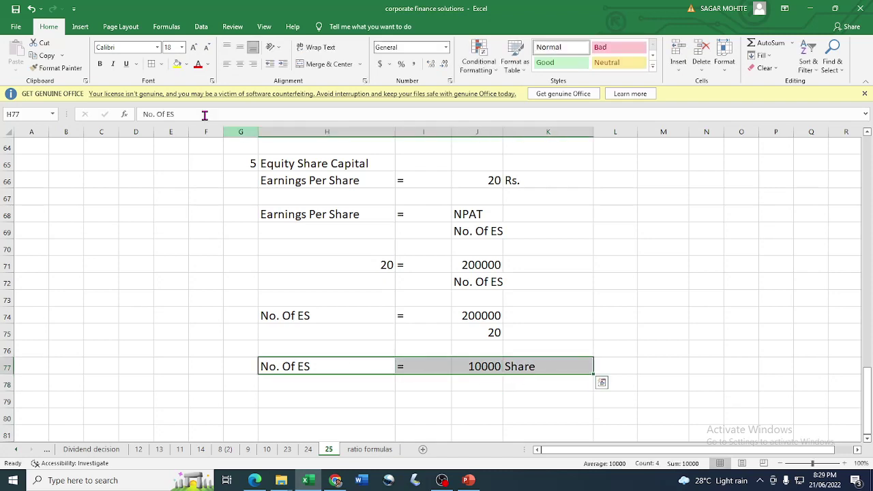
{"action": "left_click", "coordinate": [100, 65]}
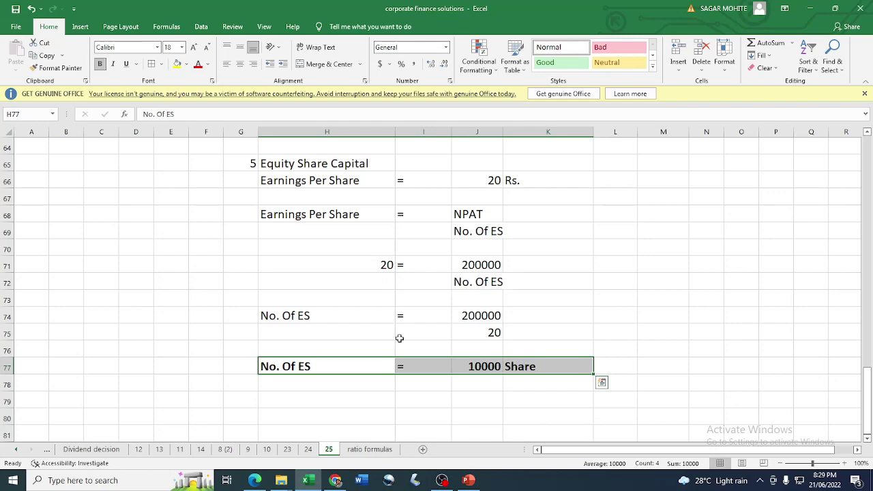
Step: Review the balance sheet, switch to the question PDF in the browser to read its share capital details, and return to Excel
{"action": "scroll", "coordinate": [398, 321], "scroll_direction": "up", "scroll_amount": 20}
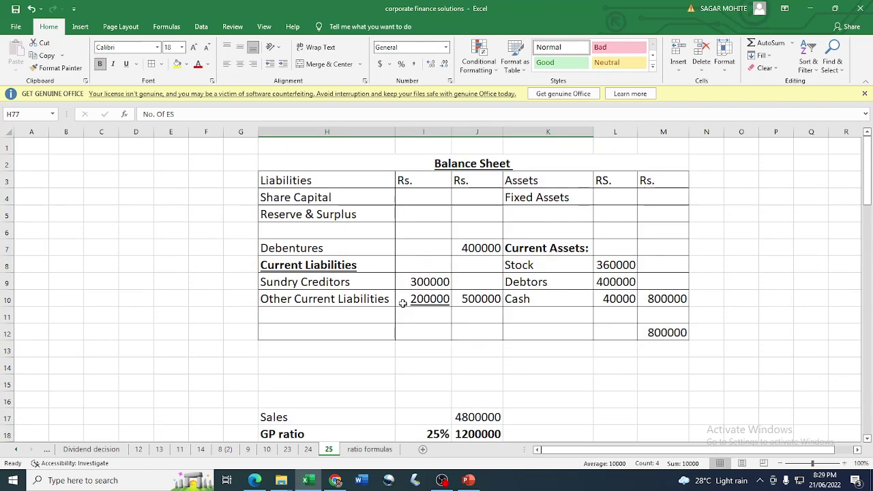
{"action": "scroll", "coordinate": [336, 231], "scroll_direction": "down", "scroll_amount": 20}
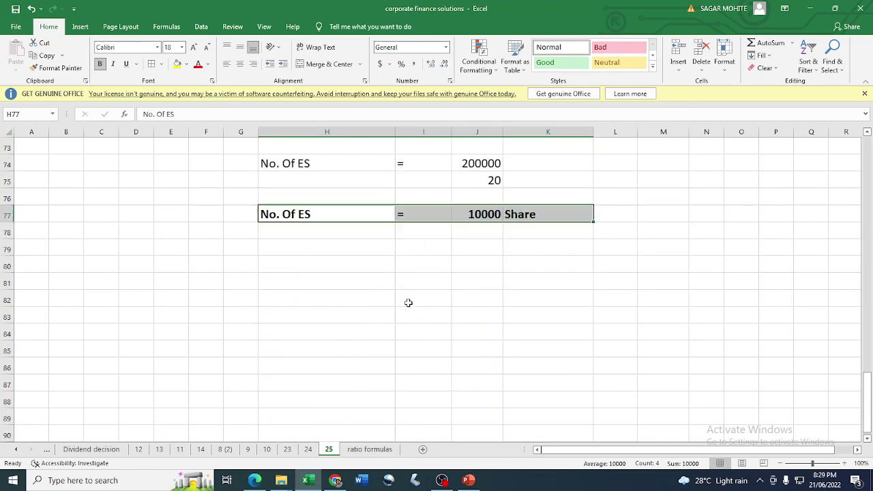
{"action": "scroll", "coordinate": [405, 300], "scroll_direction": "up", "scroll_amount": 2}
{"action": "key", "text": "alt+Tab"}
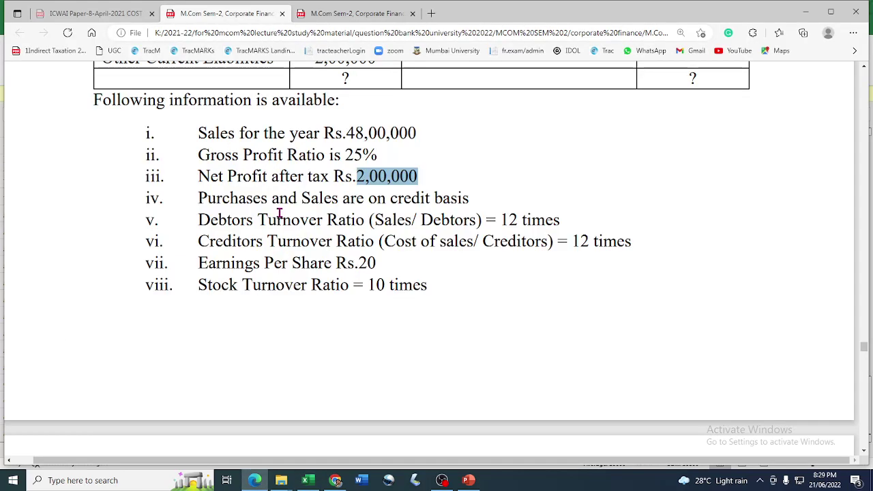
{"action": "scroll", "coordinate": [279, 213], "scroll_direction": "up", "scroll_amount": 5}
{"action": "scroll", "coordinate": [164, 308], "scroll_direction": "down", "scroll_amount": 1}
{"action": "left_click_drag", "start_coordinate": [102, 235], "coordinate": [223, 237]}
{"action": "left_click_drag", "start_coordinate": [126, 254], "coordinate": [192, 253]}
{"action": "key", "text": "alt+Tab"}
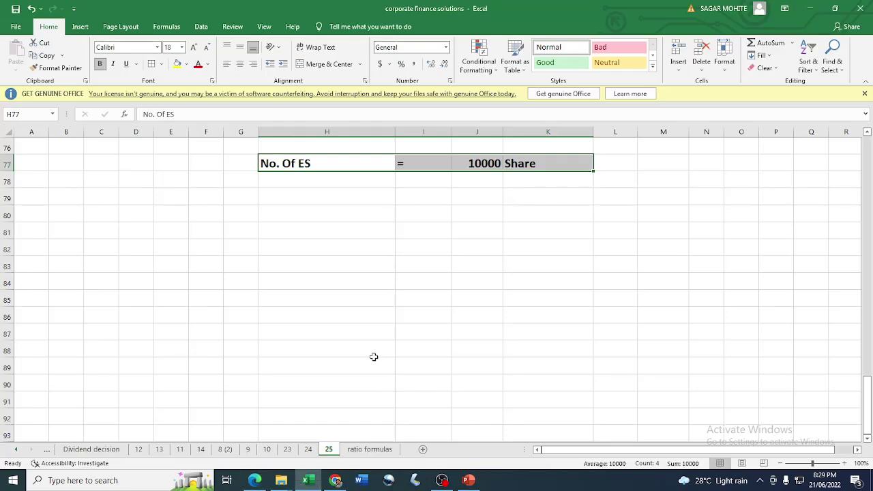
Step: Enter the label Equity Share Capital in H79 and copy the equals sign from I77 into I79
{"action": "left_click", "coordinate": [308, 198]}
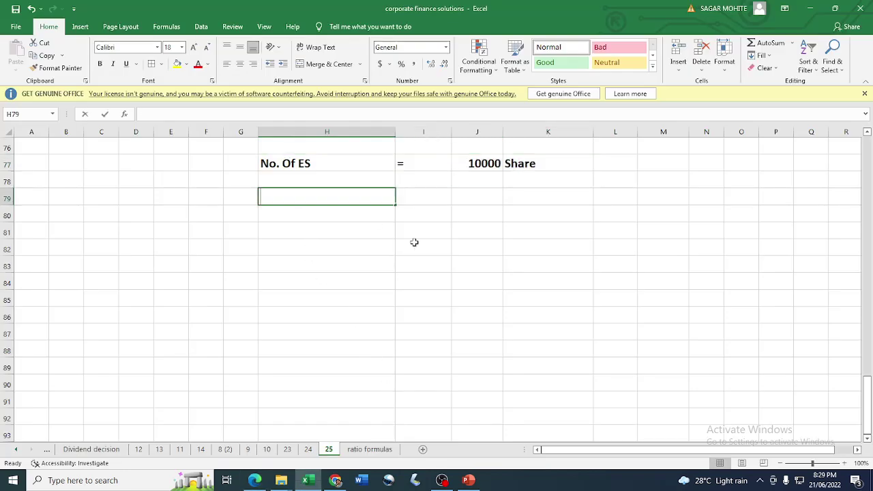
{"action": "type", "text": "Equity Sha"}
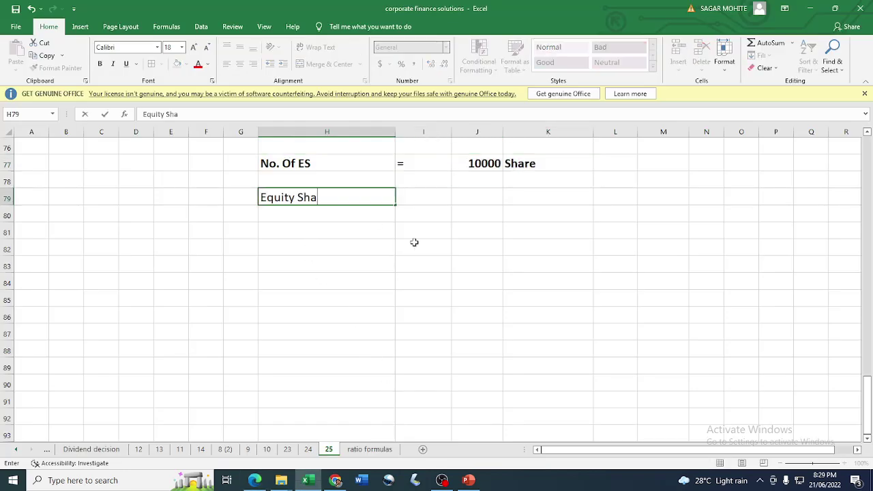
{"action": "type", "text": "re Capital"}
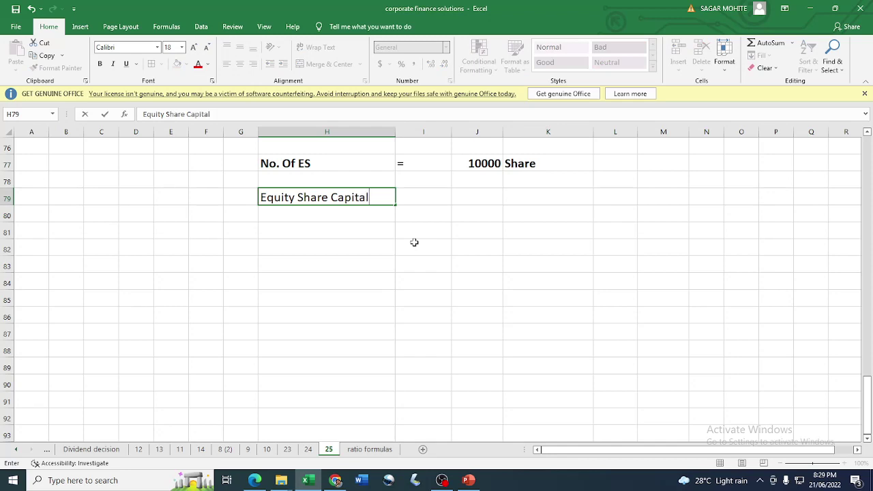
{"action": "key", "text": "Tab"}
{"action": "left_click", "coordinate": [410, 164]}
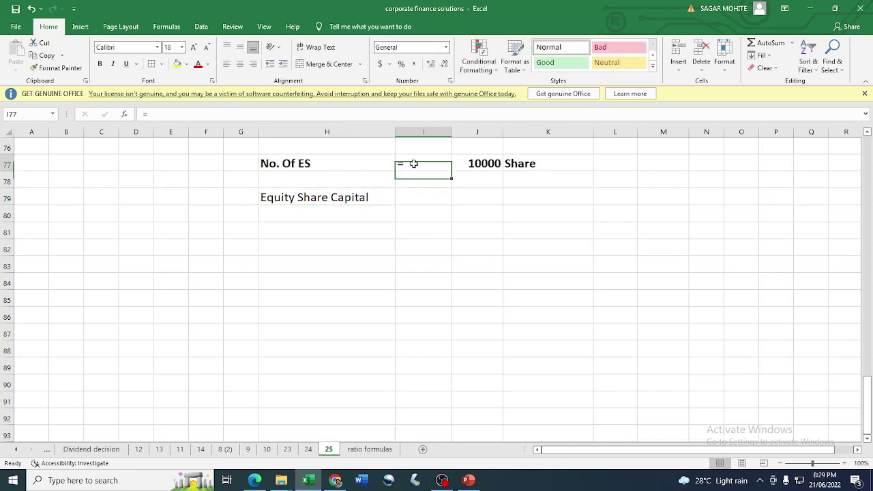
{"action": "key", "text": "ctrl+c"}
{"action": "left_click", "coordinate": [423, 200]}
{"action": "key", "text": "Return"}
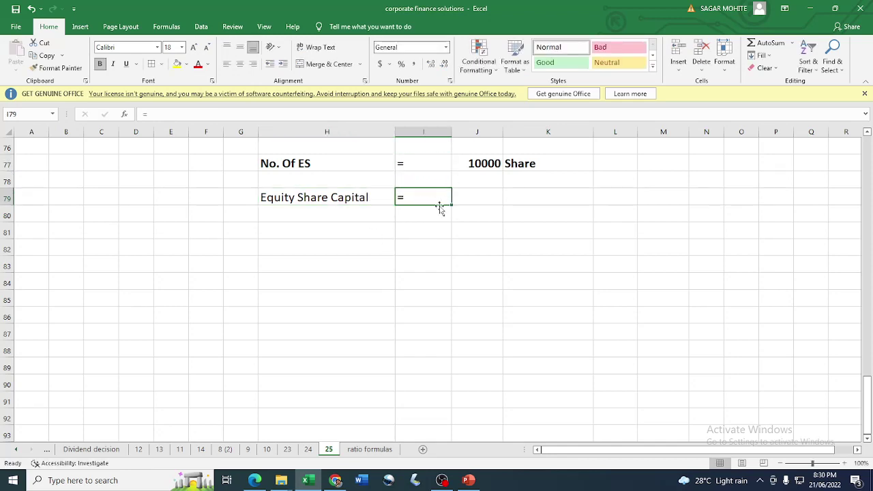
Step: Calculate the equity share capital in J79 with the formula =10000*100
{"action": "left_click", "coordinate": [471, 197]}
{"action": "type", "text": "10"}
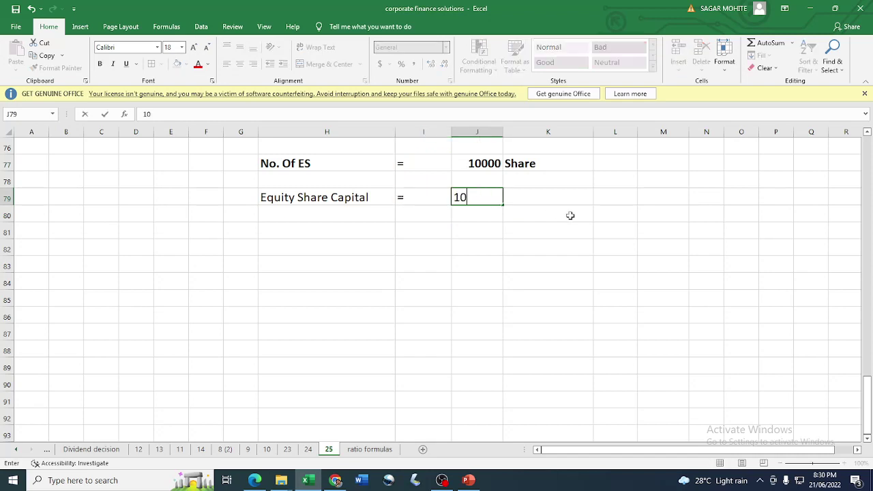
{"action": "type", "text": "000*100"}
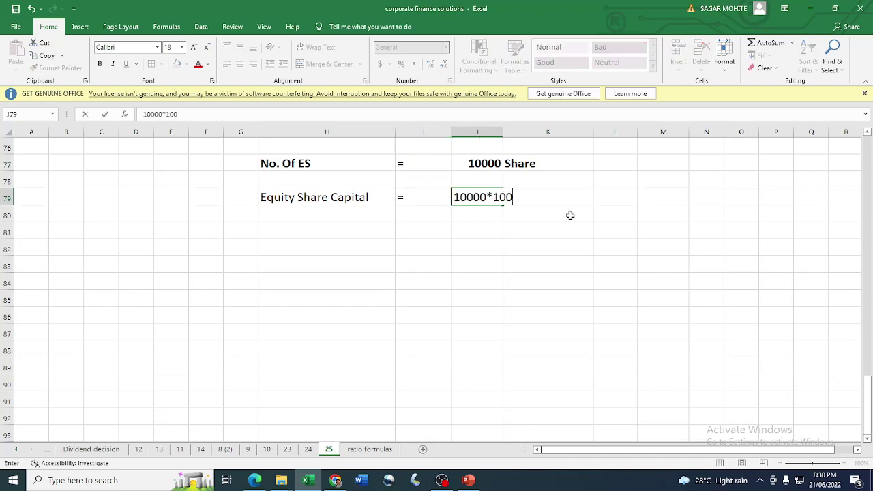
{"action": "key", "text": "Return"}
{"action": "key", "text": "Up"}
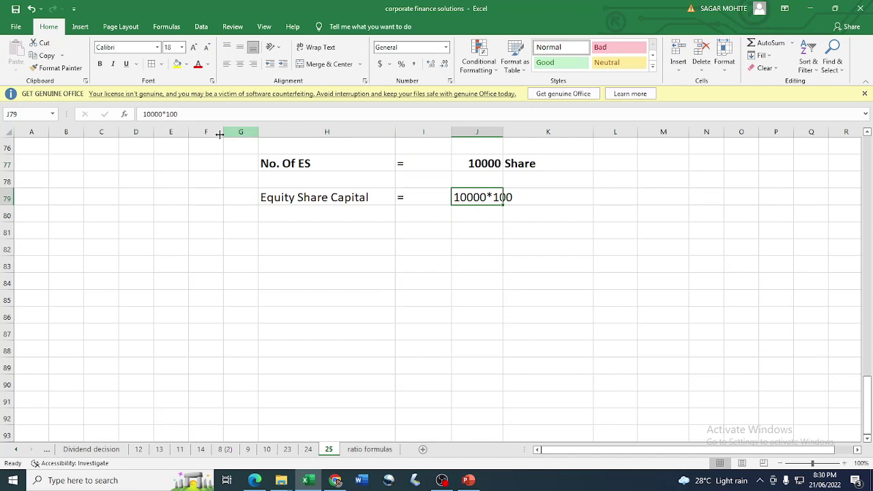
{"action": "left_click", "coordinate": [144, 115]}
{"action": "type", "text": "="}
{"action": "key", "text": "Return"}
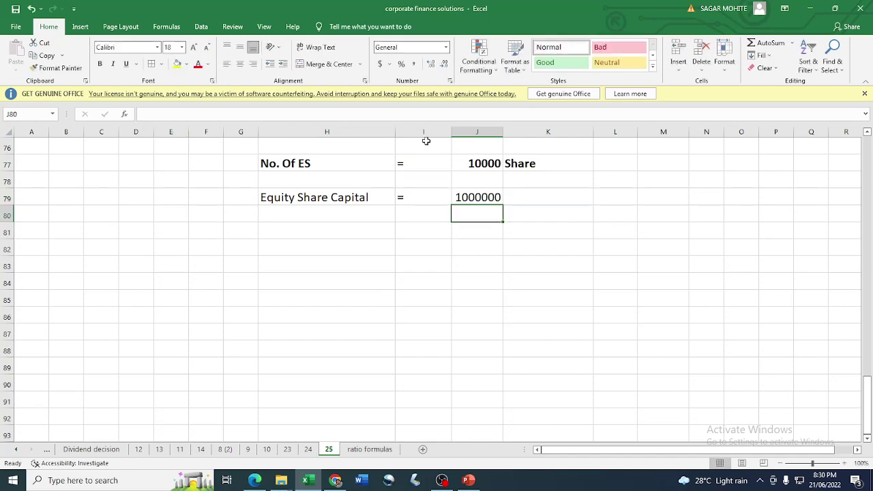
Step: Enter the unit Rs. in K79 and make the Equity Share Capital result in H79:K79 bold and underlined
{"action": "left_click", "coordinate": [552, 196]}
{"action": "type", "text": "Rs."}
{"action": "key", "text": "Return"}
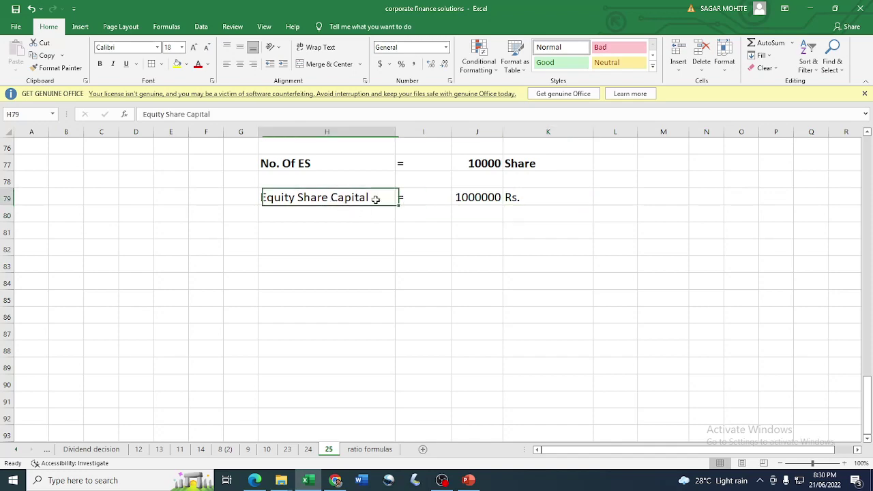
{"action": "left_click_drag", "start_coordinate": [376, 197], "coordinate": [516, 197]}
{"action": "left_click", "coordinate": [100, 64]}
{"action": "left_click", "coordinate": [126, 64]}
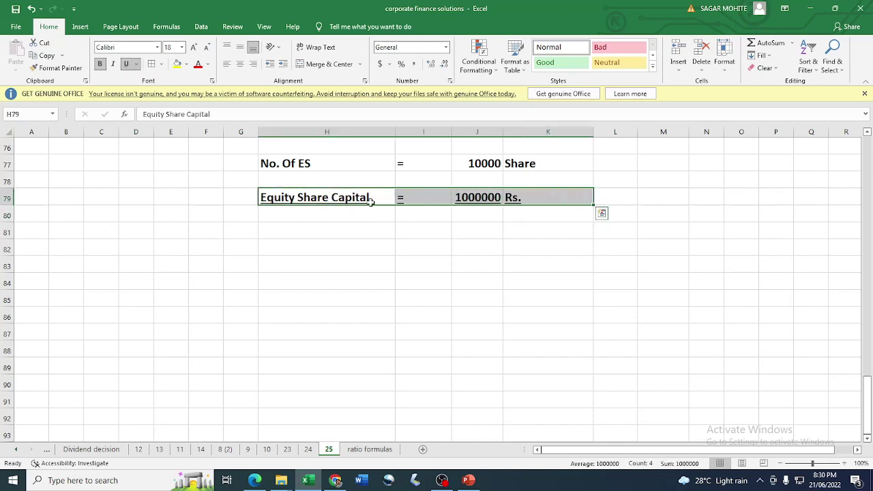
Step: Enter 1000000 as the Share Capital amount in J4 of the balance sheet
{"action": "scroll", "coordinate": [365, 193], "scroll_direction": "up", "scroll_amount": 20}
{"action": "scroll", "coordinate": [364, 193], "scroll_direction": "up", "scroll_amount": 2}
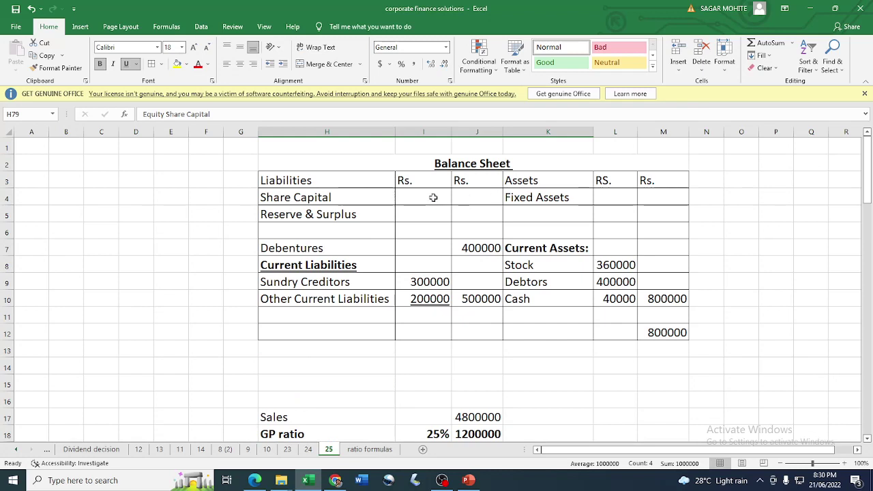
{"action": "left_click", "coordinate": [498, 199]}
{"action": "type", "text": "10"}
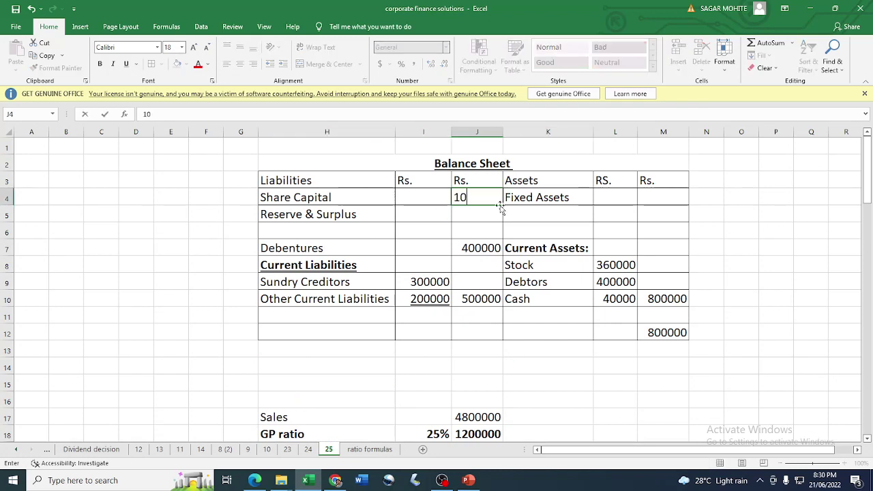
{"action": "type", "text": "0000"}
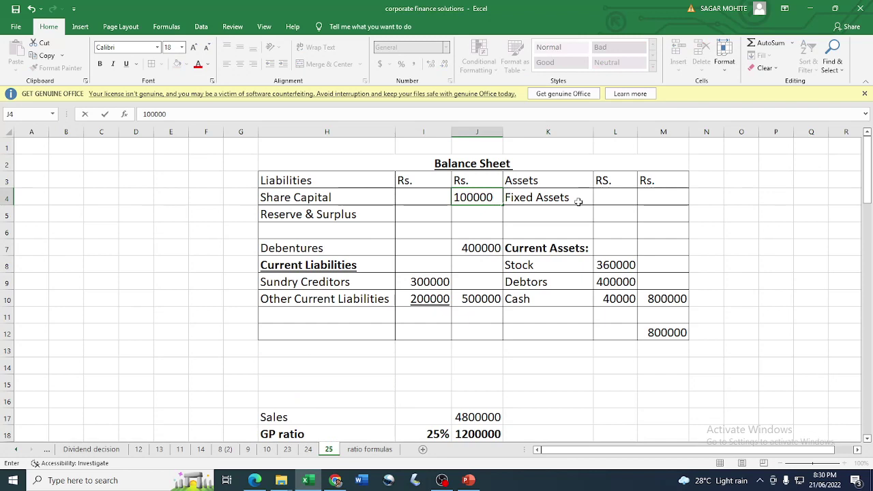
{"action": "type", "text": "0"}
{"action": "key", "text": "Return"}
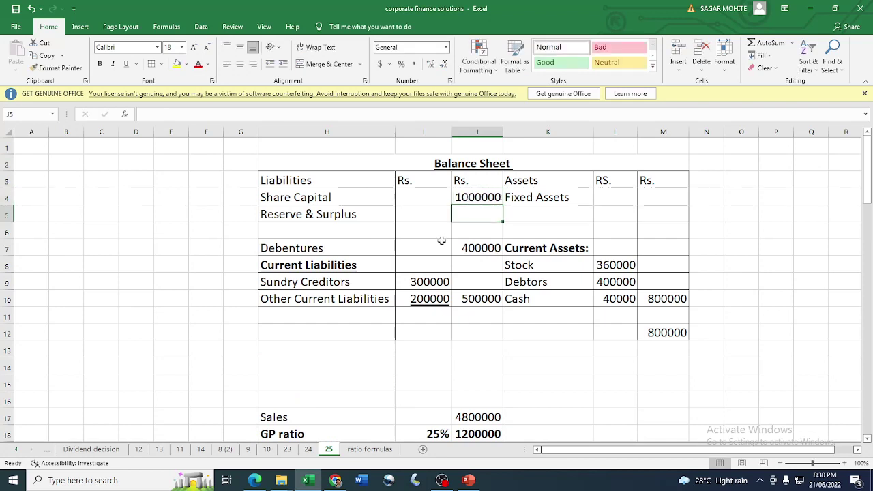
Step: Switch to the question PDF in the browser, copy the text Debt Equity Ratio from item ix, and return to Excel
{"action": "left_click", "coordinate": [353, 222]}
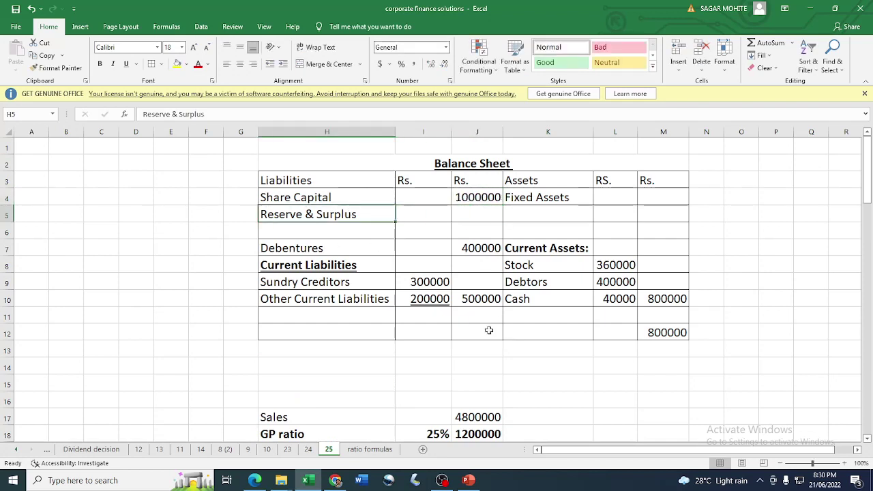
{"action": "key", "text": "alt+Tab"}
{"action": "scroll", "coordinate": [361, 317], "scroll_direction": "down", "scroll_amount": 5}
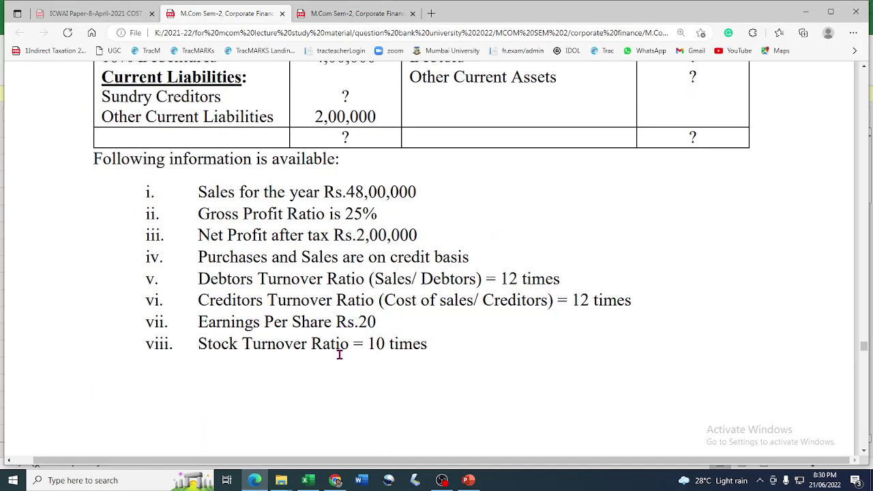
{"action": "scroll", "coordinate": [339, 354], "scroll_direction": "down", "scroll_amount": 2}
{"action": "scroll", "coordinate": [337, 341], "scroll_direction": "up", "scroll_amount": 2}
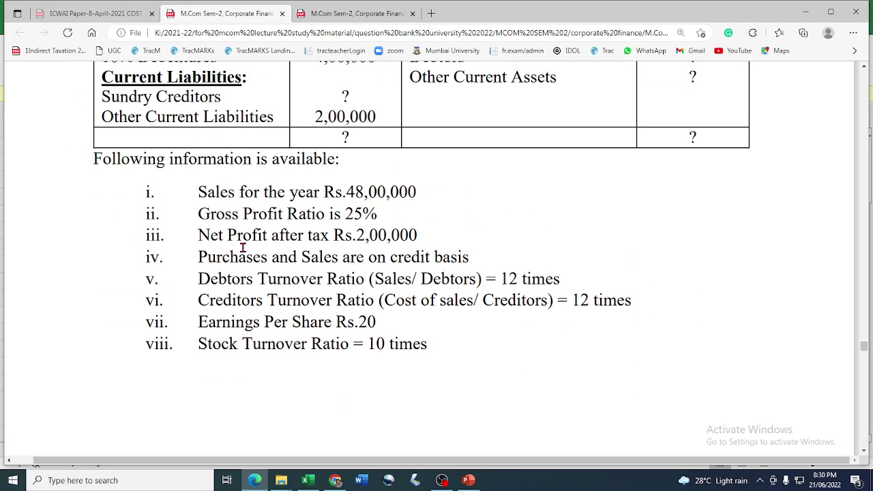
{"action": "scroll", "coordinate": [290, 306], "scroll_direction": "down", "scroll_amount": 3}
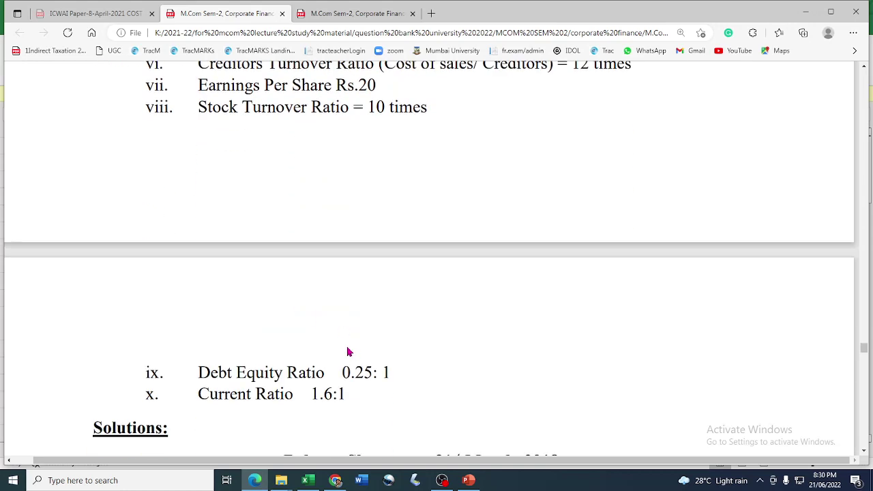
{"action": "left_click_drag", "start_coordinate": [197, 371], "coordinate": [386, 376]}
{"action": "left_click", "coordinate": [266, 375]}
{"action": "left_click_drag", "start_coordinate": [199, 371], "coordinate": [323, 376]}
{"action": "key", "text": "ctrl+c"}
{"action": "key", "text": "alt+Tab"}
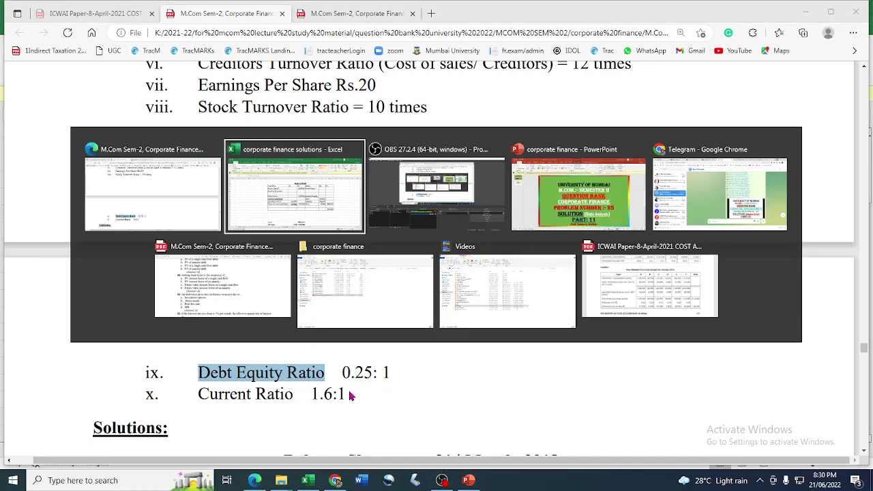
Step: Start working note 6 in row 81 by entering 6 in G81 and Equity in H81
{"action": "scroll", "coordinate": [316, 351], "scroll_direction": "down", "scroll_amount": 20}
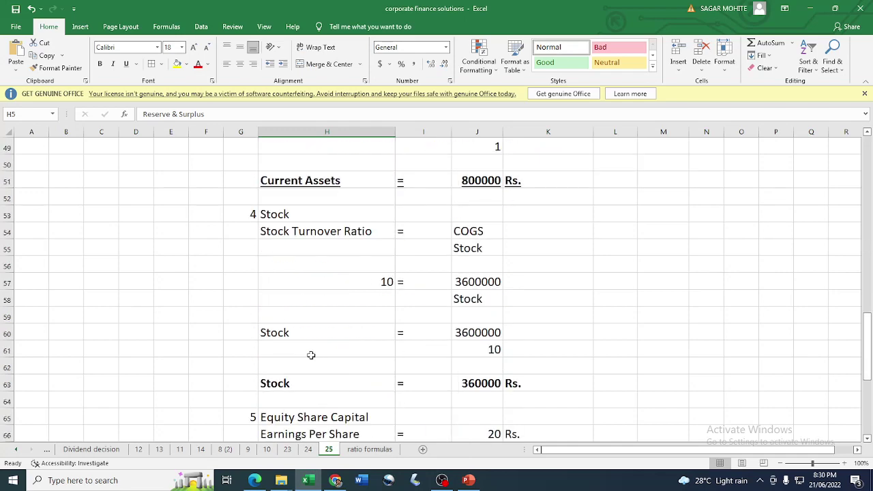
{"action": "left_click", "coordinate": [240, 334]}
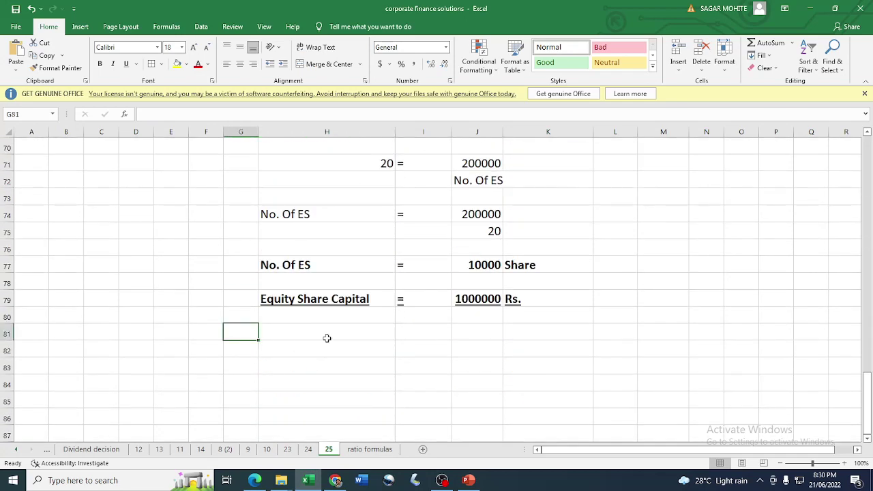
{"action": "type", "text": "6"}
{"action": "left_click", "coordinate": [331, 339]}
{"action": "type", "text": "Eq"}
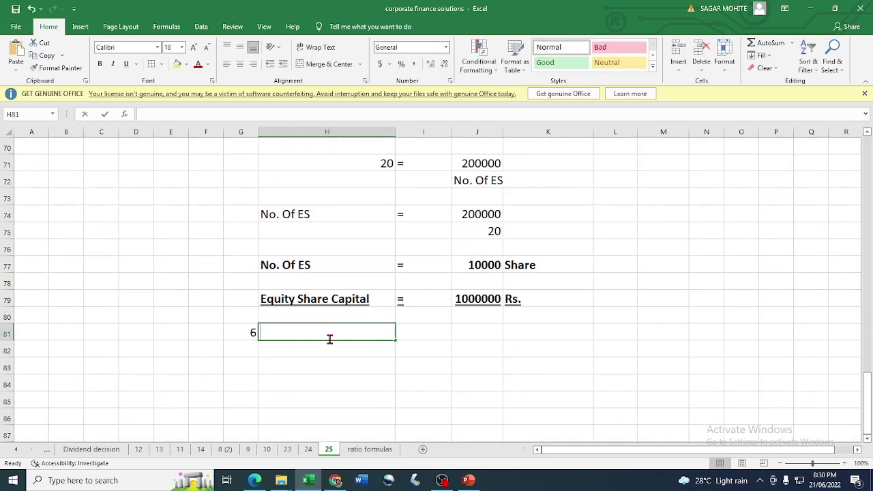
{"action": "type", "text": "uity"}
{"action": "key", "text": "Return"}
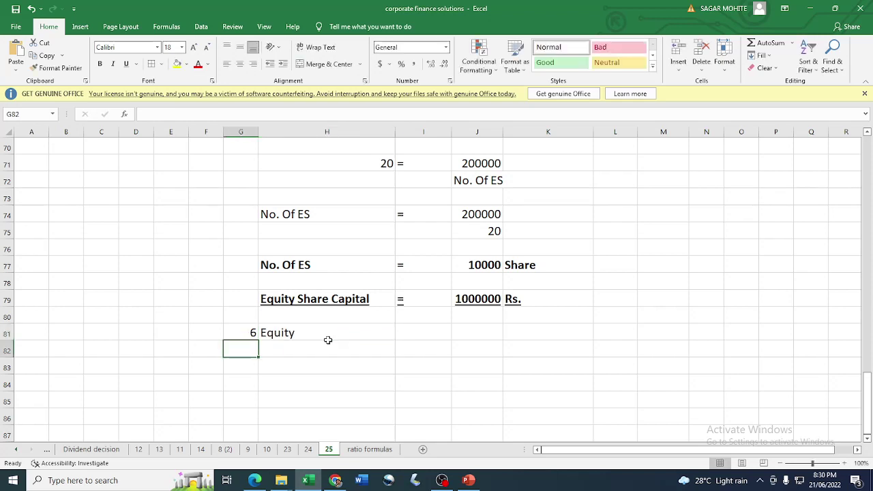
Step: Paste the copied Debt Equity Ratio text into H82 and match its formatting to the other worksheet labels with Format Painter
{"action": "left_click", "coordinate": [325, 350]}
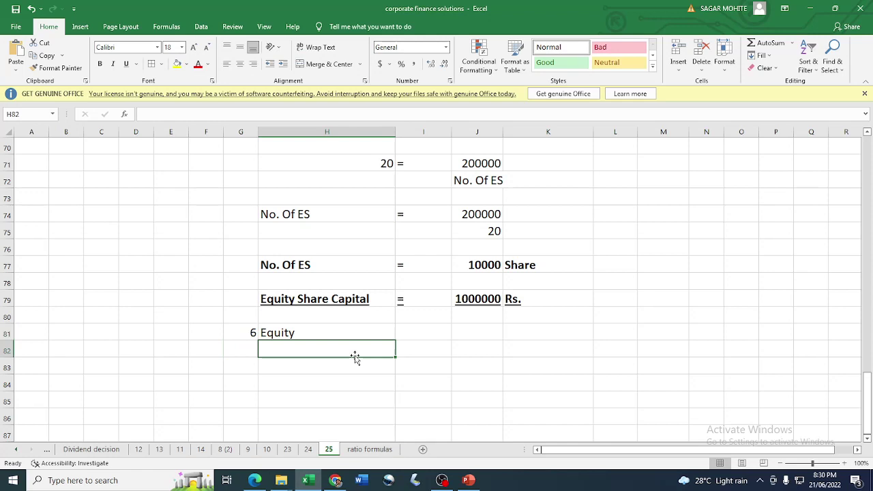
{"action": "key", "text": "ctrl+v"}
{"action": "left_click", "coordinate": [337, 389]}
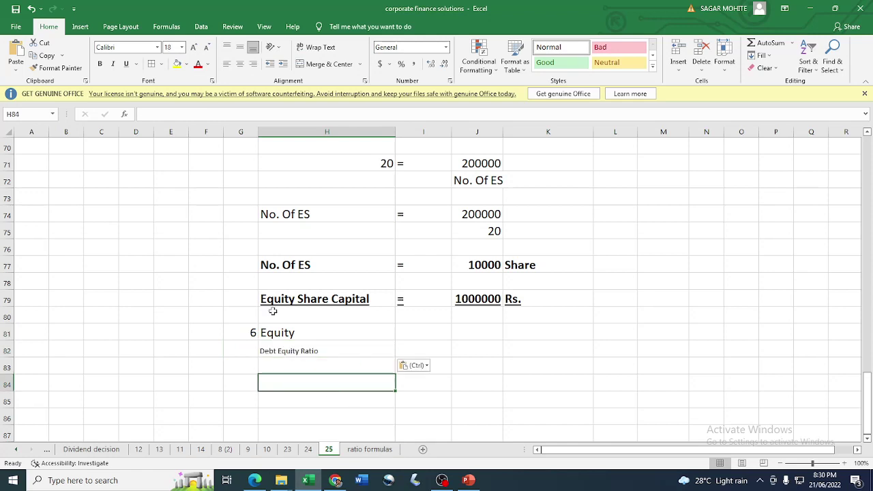
{"action": "left_click", "coordinate": [51, 69]}
{"action": "left_click", "coordinate": [290, 349]}
Step: Copy the equals sign from I77 into I82 beside the Debt Equity Ratio label
{"action": "left_click", "coordinate": [430, 344]}
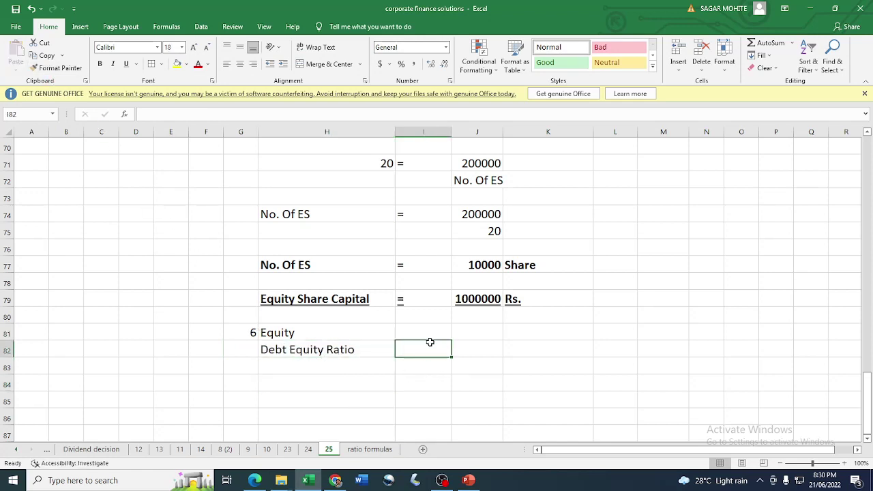
{"action": "left_click", "coordinate": [409, 264]}
{"action": "key", "text": "ctrl+c"}
{"action": "left_click", "coordinate": [427, 351]}
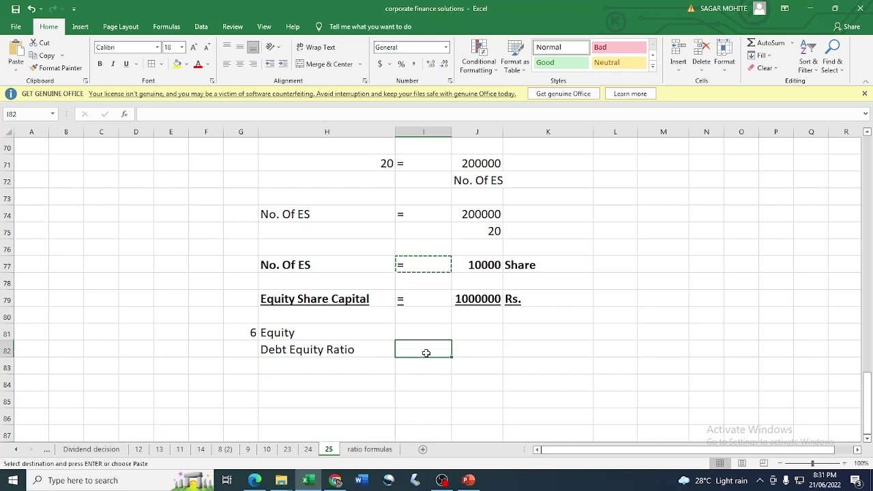
{"action": "key", "text": "ctrl+v"}
Step: Write the Debt Equity Ratio formula terms, with Debts in J82 as numerator and Equity in J83 as denominator
{"action": "left_click", "coordinate": [471, 352]}
{"action": "type", "text": "D"}
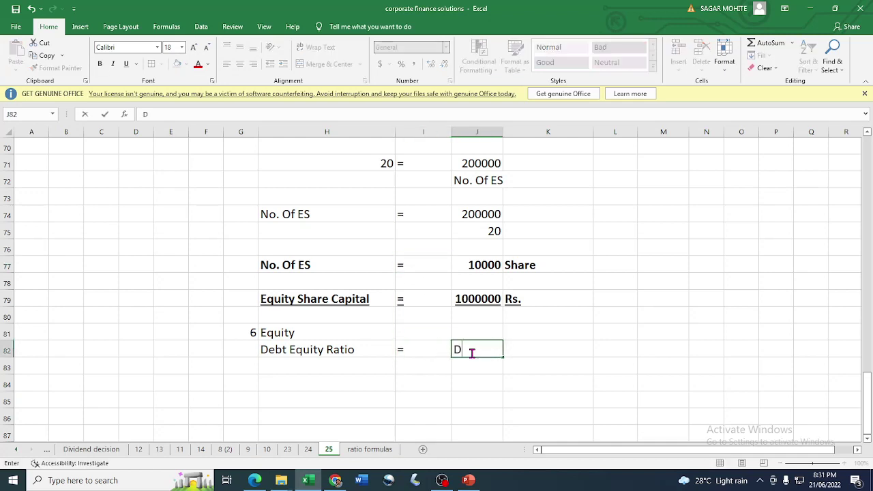
{"action": "key", "text": "Return"}
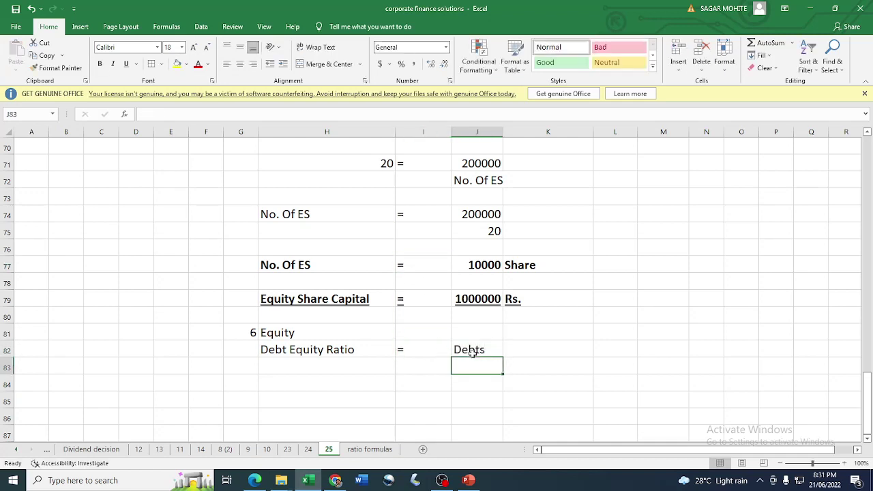
{"action": "type", "text": "Equity"}
{"action": "key", "text": "Return"}
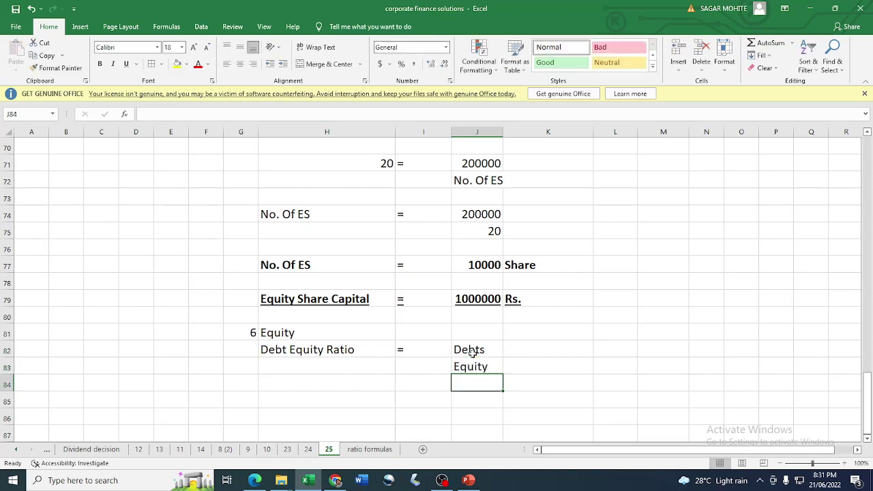
Step: Check the given Debt Equity Ratio in the question PDF, return to the Excel workbook and enter .025 in H85
{"action": "key", "text": "Up"}
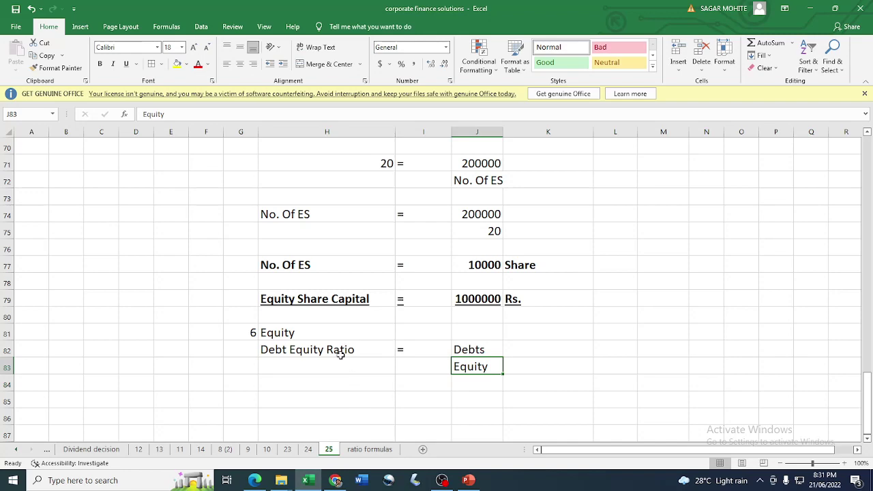
{"action": "key", "text": "alt+Tab"}
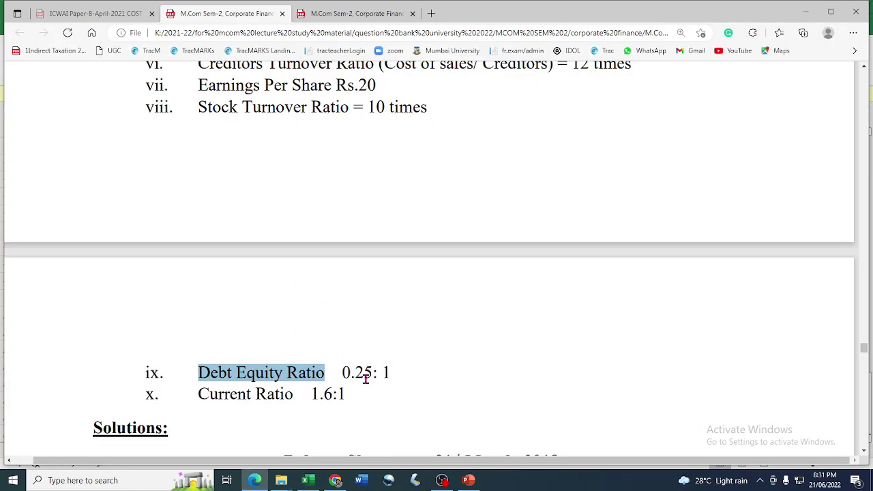
{"action": "key", "text": "alt+Tab"}
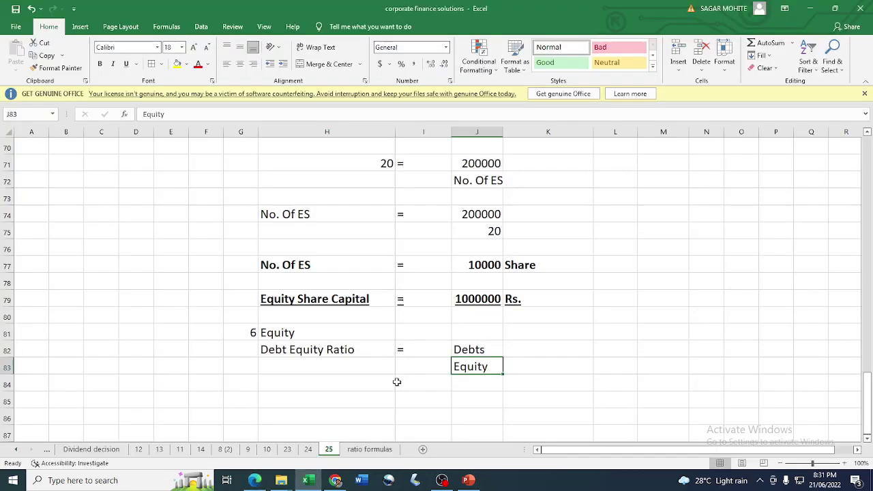
{"action": "left_click", "coordinate": [384, 400]}
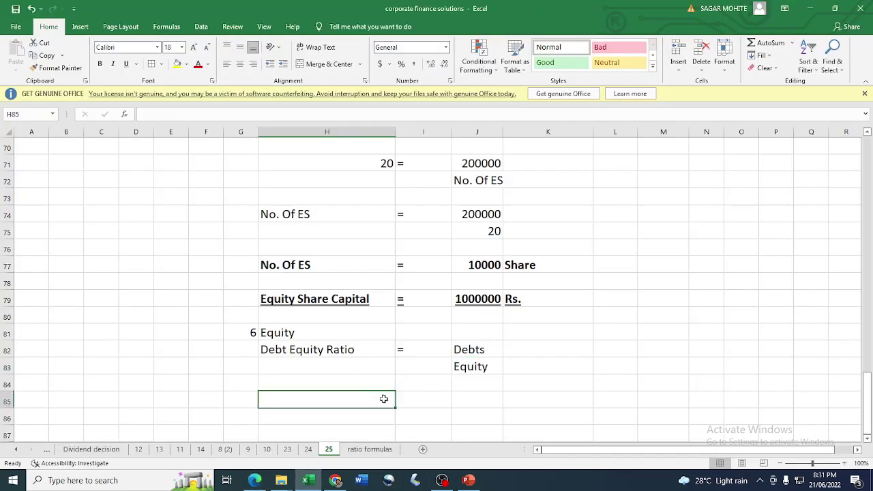
{"action": "type", "text": ".025"}
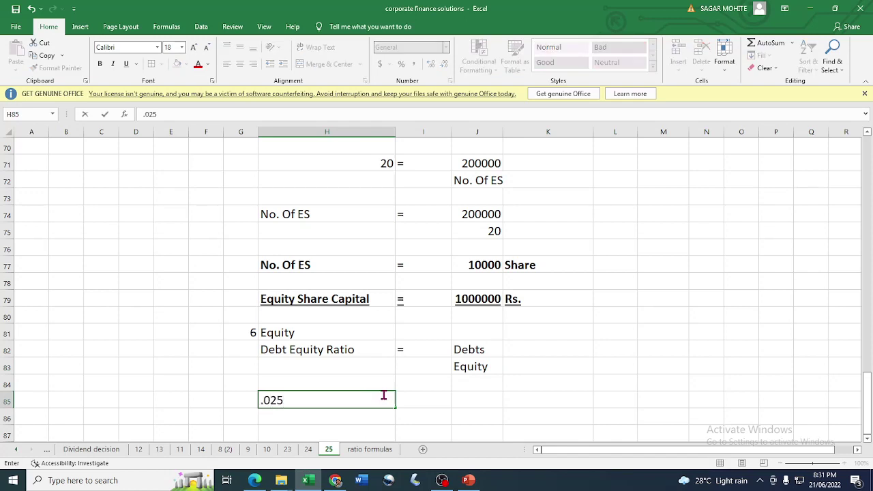
{"action": "key", "text": "Tab"}
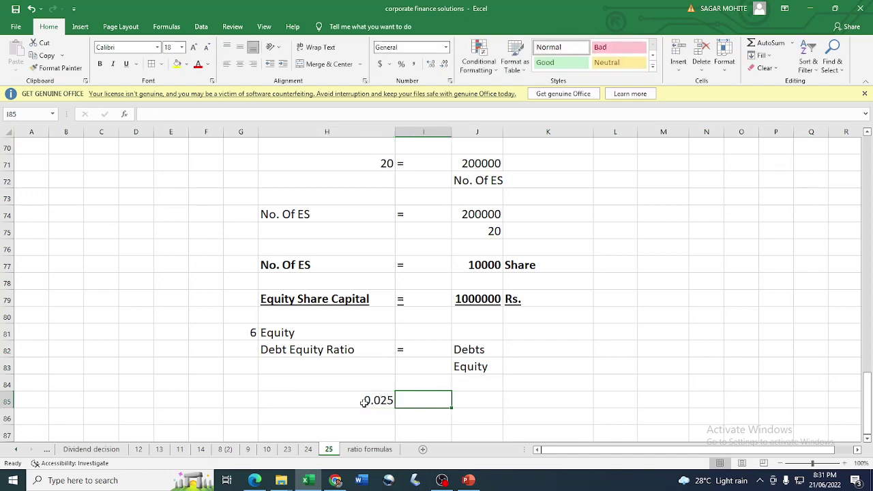
Step: Copy the equals sign from I82 into I85 beside the ratio value
{"action": "left_click", "coordinate": [417, 355]}
{"action": "key", "text": "ctrl+c"}
{"action": "left_click", "coordinate": [419, 397]}
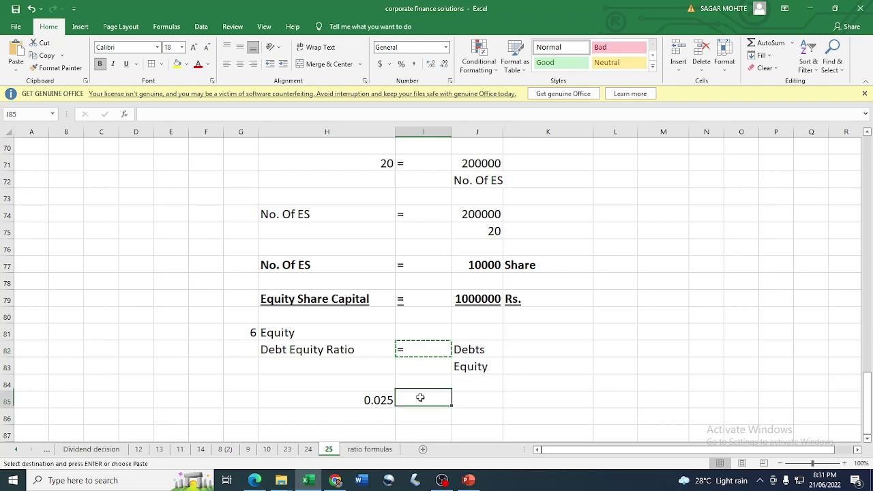
{"action": "key", "text": "Return"}
Step: Correct the ratio value in H85 to 0.25
{"action": "left_click", "coordinate": [348, 397]}
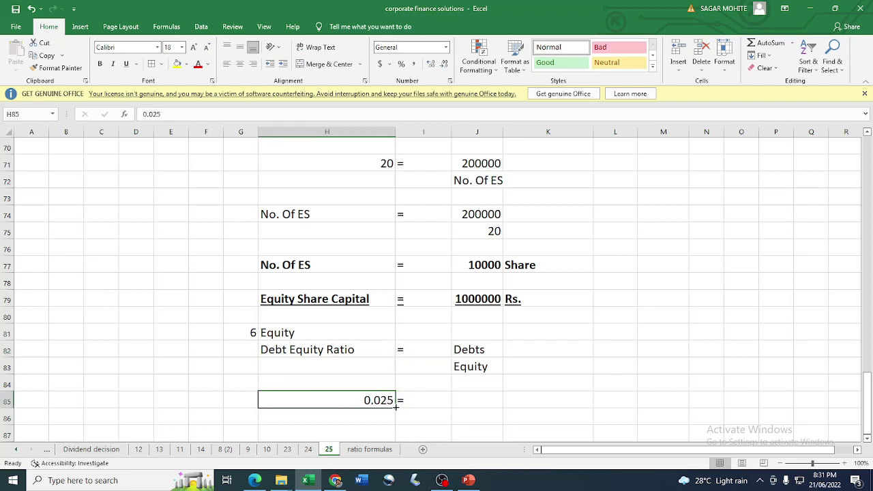
{"action": "key", "text": "F2"}
{"action": "key", "text": "Left"}
{"action": "key", "text": "Left"}
{"action": "key", "text": "BackSpace"}
{"action": "key", "text": "Return"}
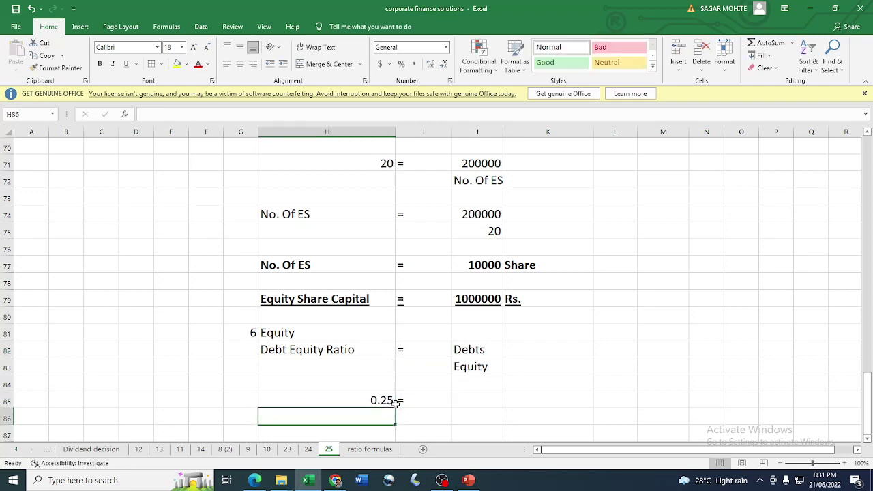
Step: Look up the 10% Debentures amount in the question PDF's balance sheet and enter 400000 in J85 in Excel
{"action": "left_click", "coordinate": [462, 397]}
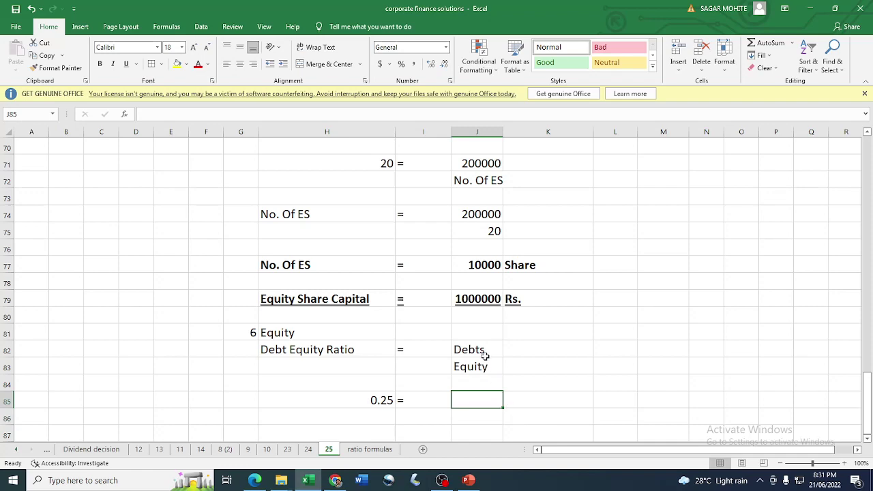
{"action": "key", "text": "alt+Tab"}
{"action": "scroll", "coordinate": [259, 266], "scroll_direction": "up", "scroll_amount": 5}
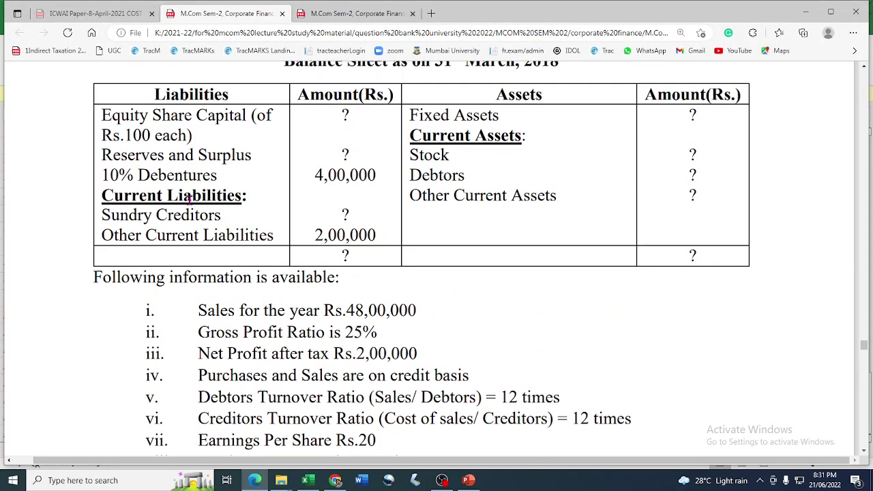
{"action": "left_click_drag", "start_coordinate": [101, 174], "coordinate": [223, 174]}
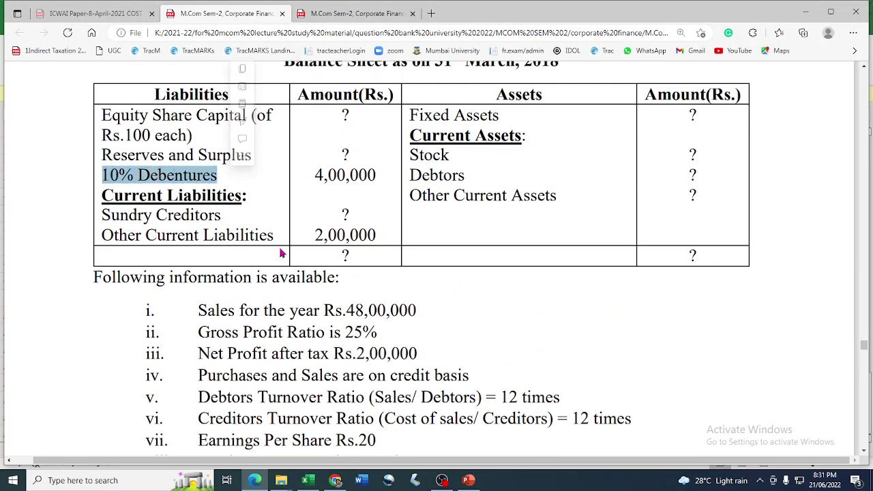
{"action": "left_click_drag", "start_coordinate": [315, 176], "coordinate": [376, 176]}
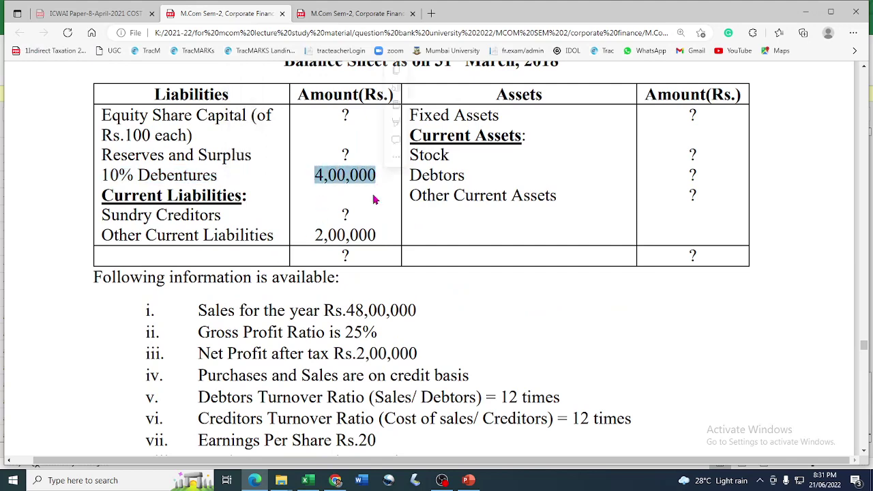
{"action": "key", "text": "alt+Tab"}
{"action": "type", "text": "400000"}
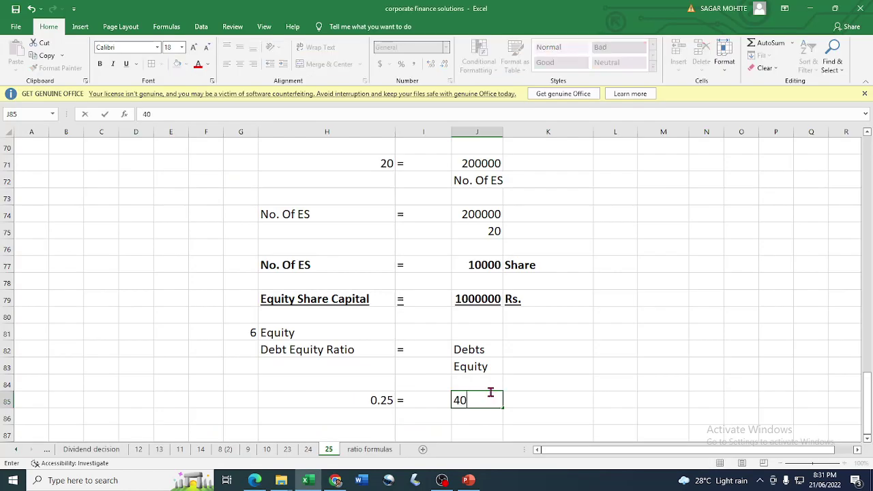
{"action": "key", "text": "Return"}
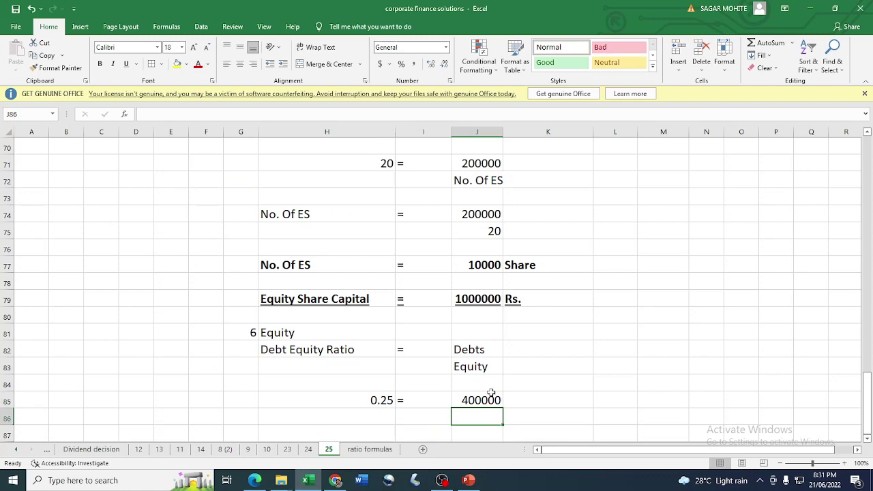
Step: Copy the Equity label from J83 into J86 as the denominator under the debts amount
{"action": "left_click", "coordinate": [460, 369]}
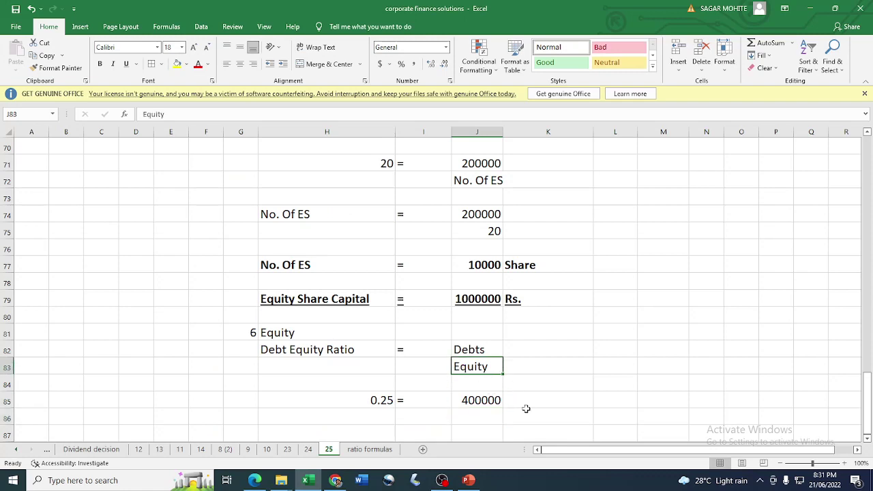
{"action": "key", "text": "ctrl+c"}
{"action": "left_click", "coordinate": [493, 417]}
{"action": "key", "text": "Return"}
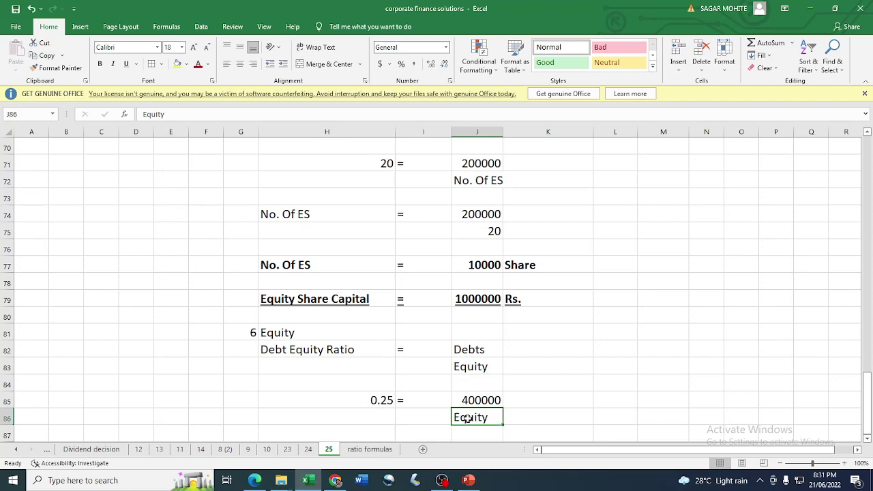
Step: Copy the Equity label from J86 into H88 to start the rearranged equation
{"action": "left_click", "coordinate": [360, 407]}
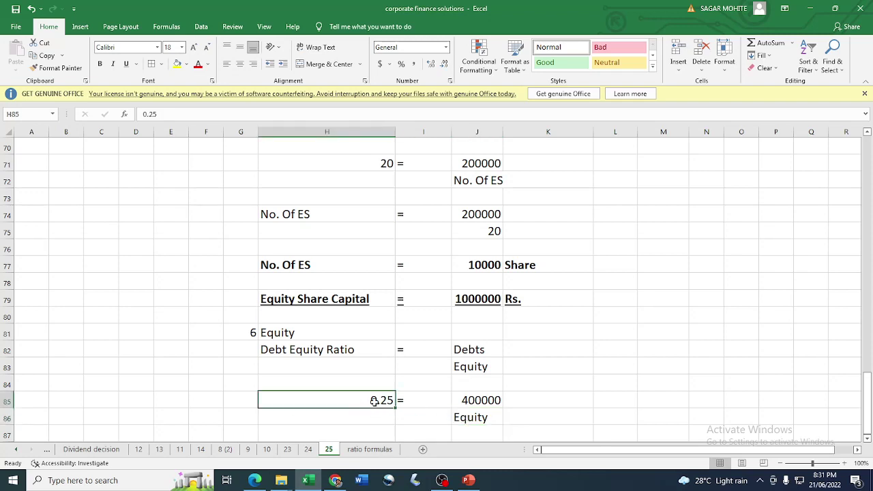
{"action": "left_click", "coordinate": [471, 415]}
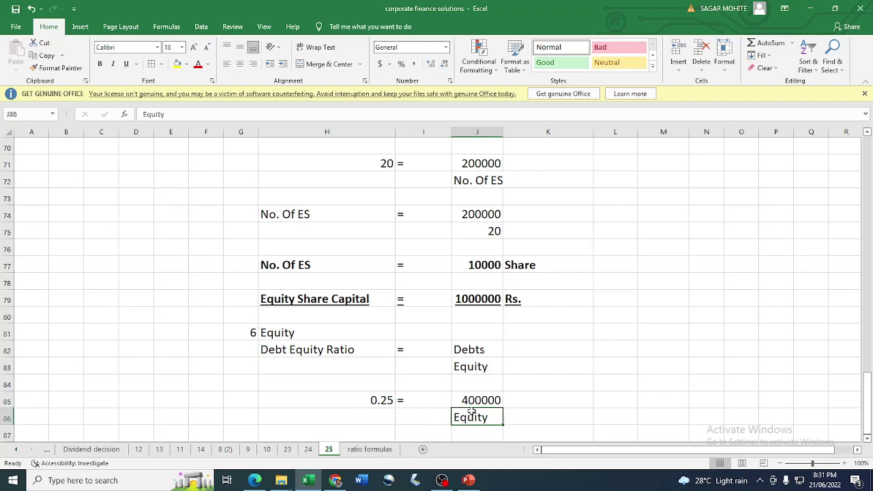
{"action": "scroll", "coordinate": [474, 410], "scroll_direction": "down", "scroll_amount": 1}
{"action": "key", "text": "ctrl+c"}
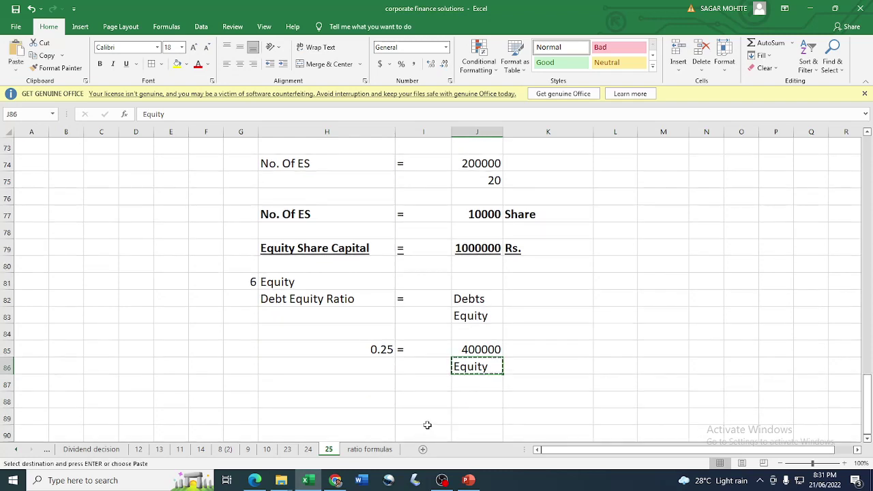
{"action": "left_click", "coordinate": [364, 402]}
{"action": "key", "text": "Return"}
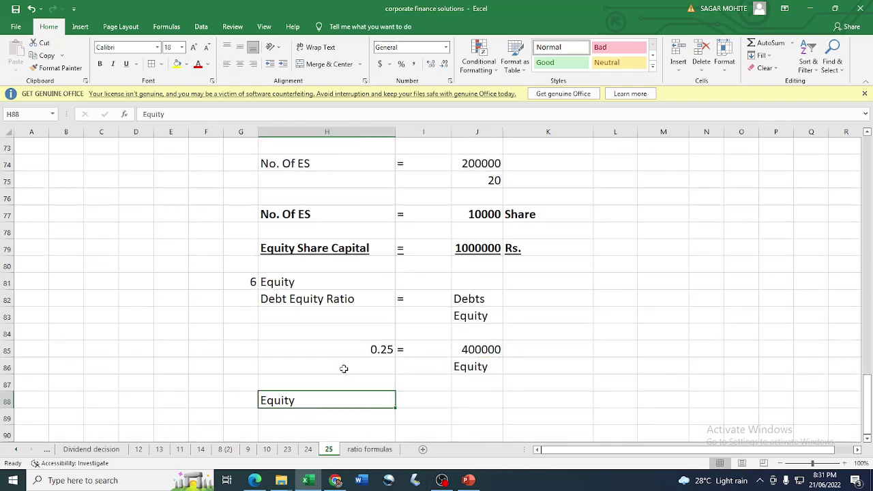
Step: Copy the equals sign from I85 into I88 beside the Equity label
{"action": "left_click", "coordinate": [411, 353]}
{"action": "key", "text": "ctrl+c"}
{"action": "key", "text": "Down"}
{"action": "key", "text": "Down"}
{"action": "key", "text": "Down"}
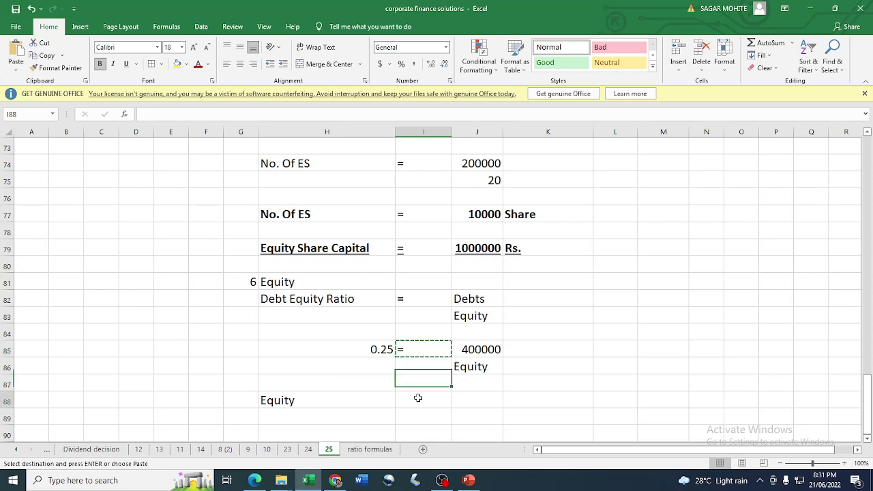
{"action": "key", "text": "Return"}
Step: Link J88 to the debts amount in J85 and enter 0.25 beneath it in J89 as the denominator
{"action": "left_click", "coordinate": [482, 395]}
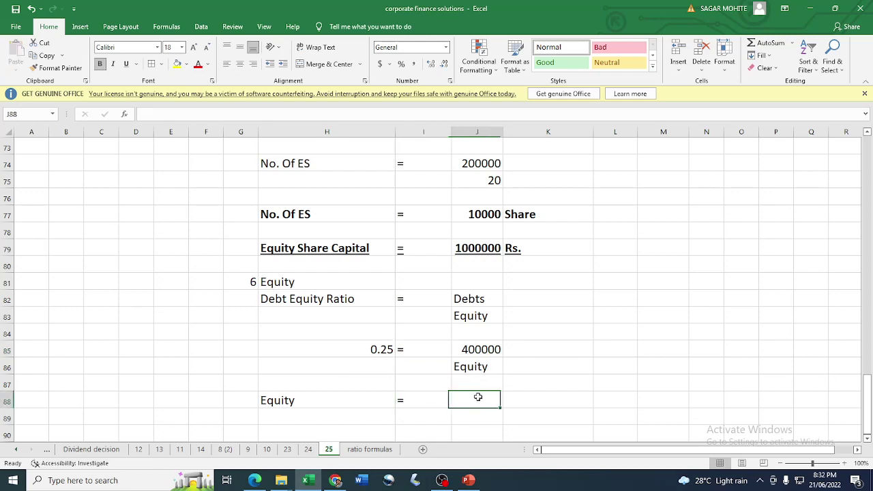
{"action": "type", "text": "+"}
{"action": "left_click", "coordinate": [483, 351]}
{"action": "key", "text": "Return"}
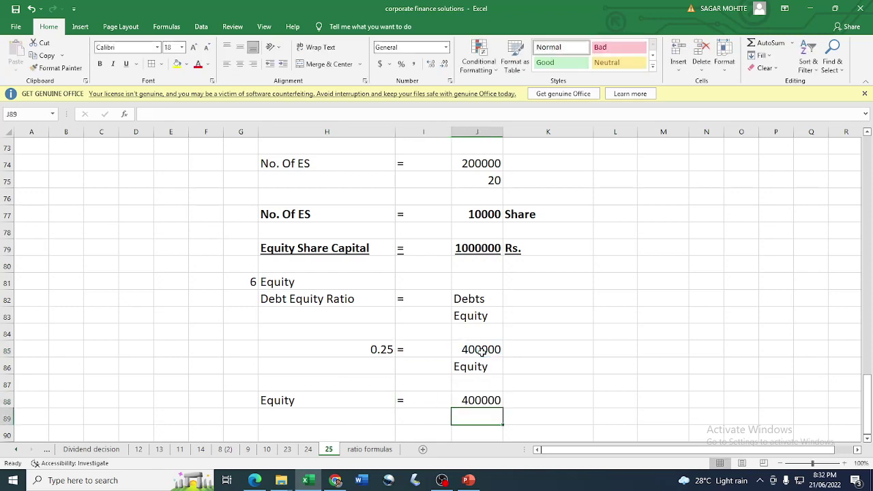
{"action": "type", "text": "0.25"}
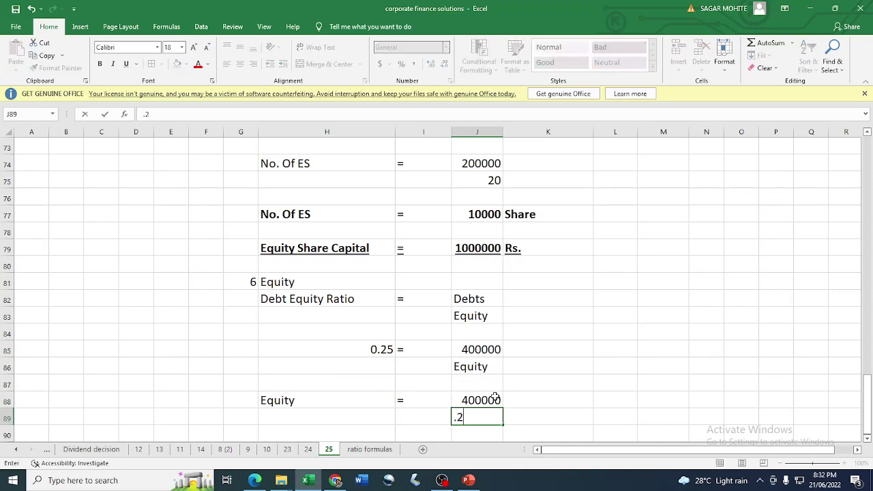
{"action": "key", "text": "Return"}
Step: Copy the Equity label and equals sign from H88:I88 into row 91, starting at H91
{"action": "scroll", "coordinate": [446, 396], "scroll_direction": "down", "scroll_amount": 2}
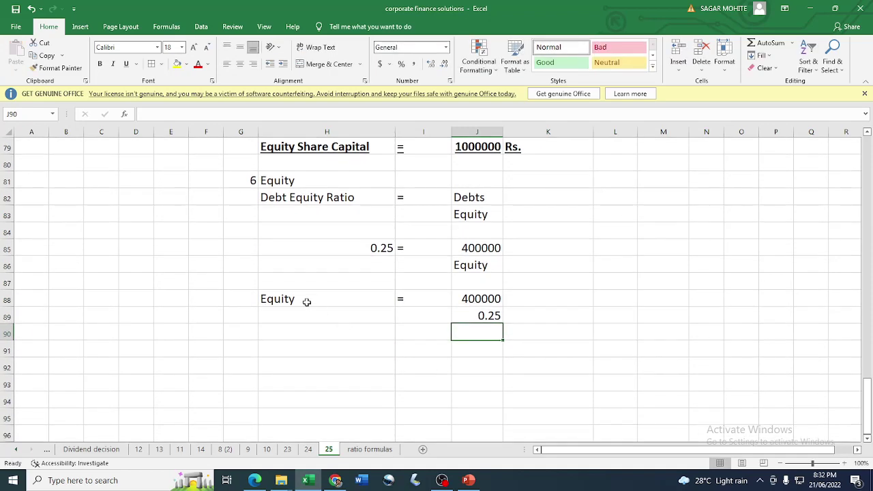
{"action": "left_click_drag", "start_coordinate": [307, 302], "coordinate": [400, 296]}
{"action": "key", "text": "ctrl+c"}
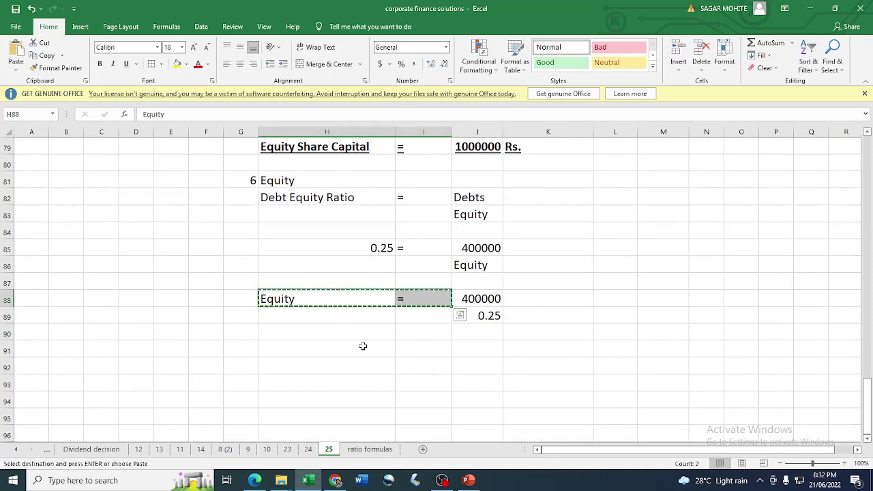
{"action": "left_click", "coordinate": [362, 349]}
{"action": "key", "text": "Return"}
Step: Calculate Equity in J91 with the formula +J88/J89
{"action": "left_click", "coordinate": [470, 354]}
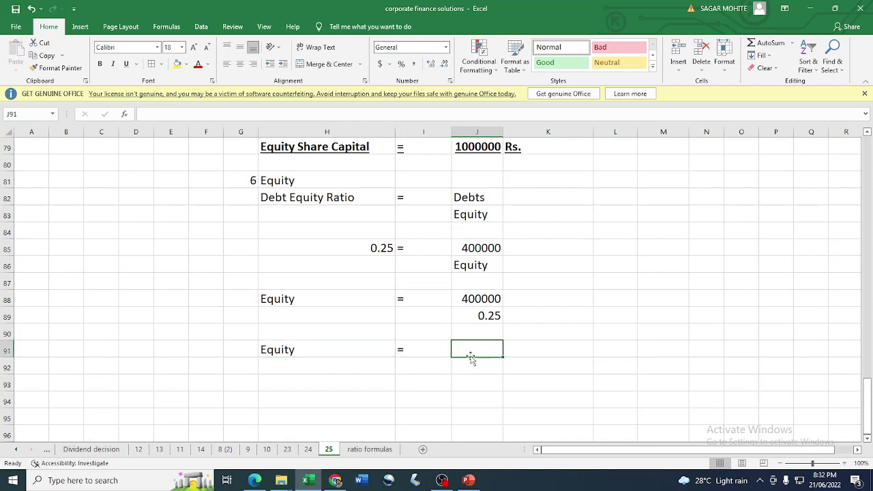
{"action": "type", "text": "+"}
{"action": "left_click", "coordinate": [481, 299]}
{"action": "type", "text": "/"}
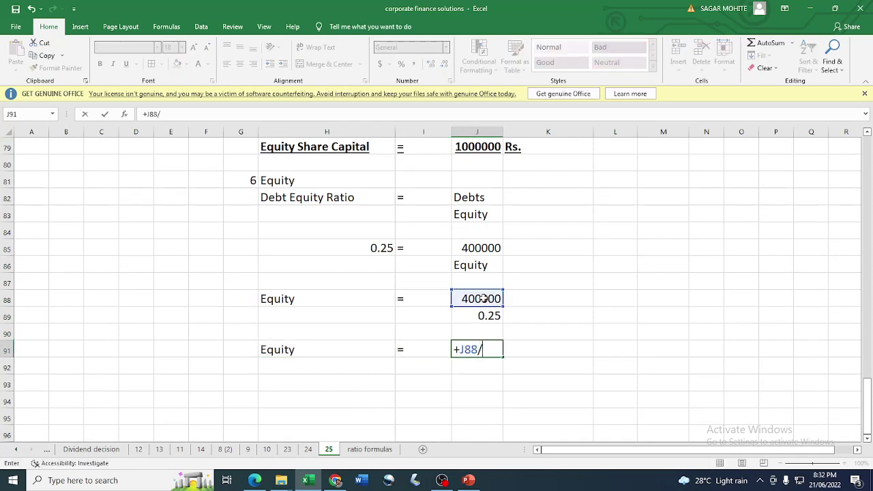
{"action": "left_click", "coordinate": [481, 316]}
{"action": "key", "text": "Return"}
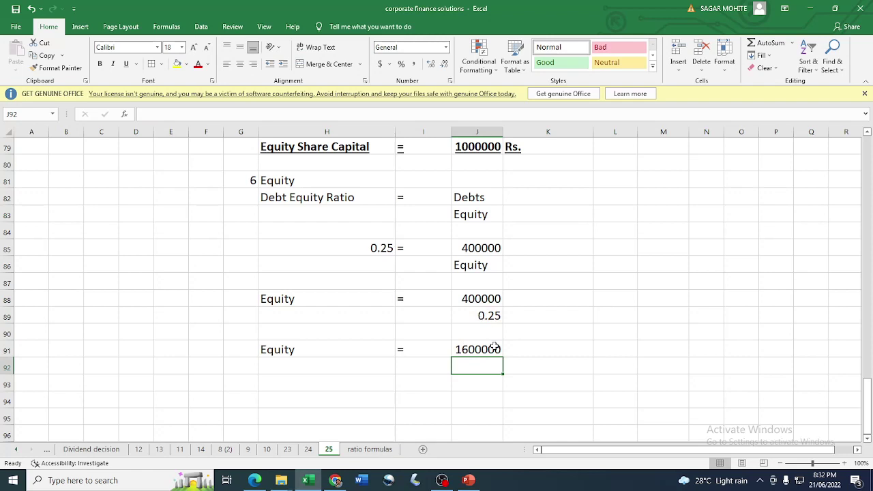
Step: Enter the unit Rs. in K91 and make the Equity result row H91:K91 bold
{"action": "left_click", "coordinate": [524, 354]}
{"action": "type", "text": "Rs."}
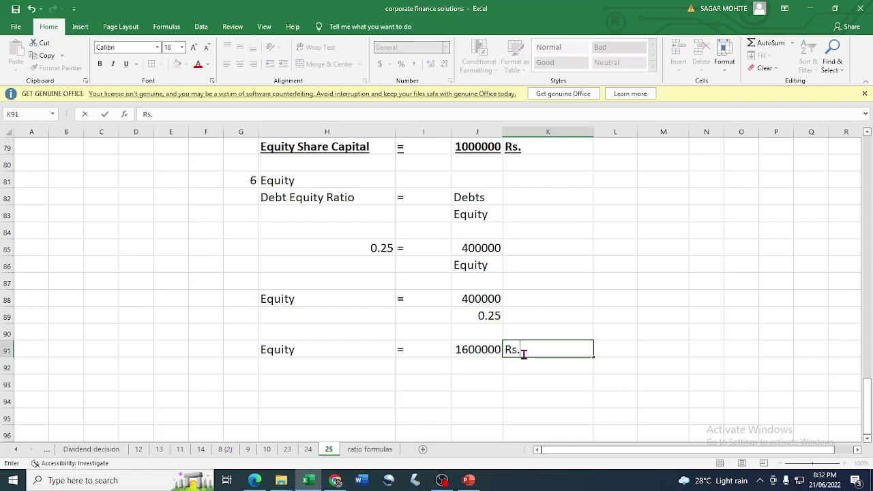
{"action": "key", "text": "Return"}
{"action": "left_click_drag", "start_coordinate": [313, 351], "coordinate": [519, 349]}
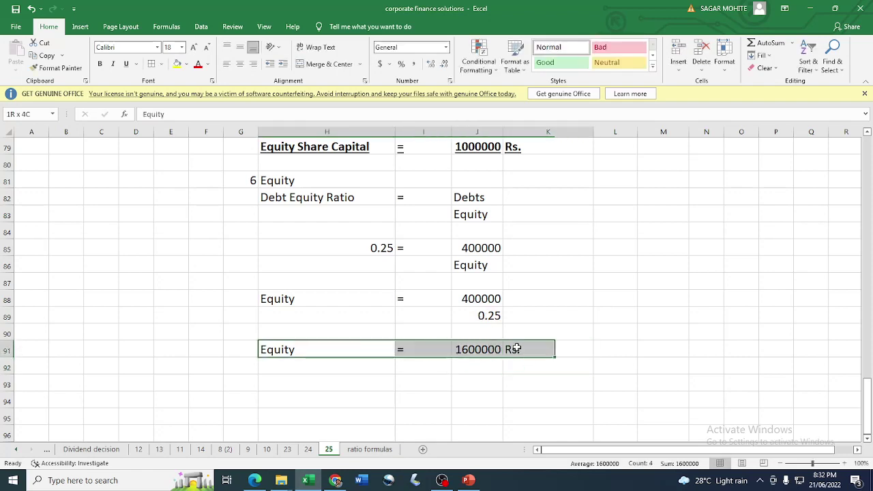
{"action": "left_click", "coordinate": [99, 64]}
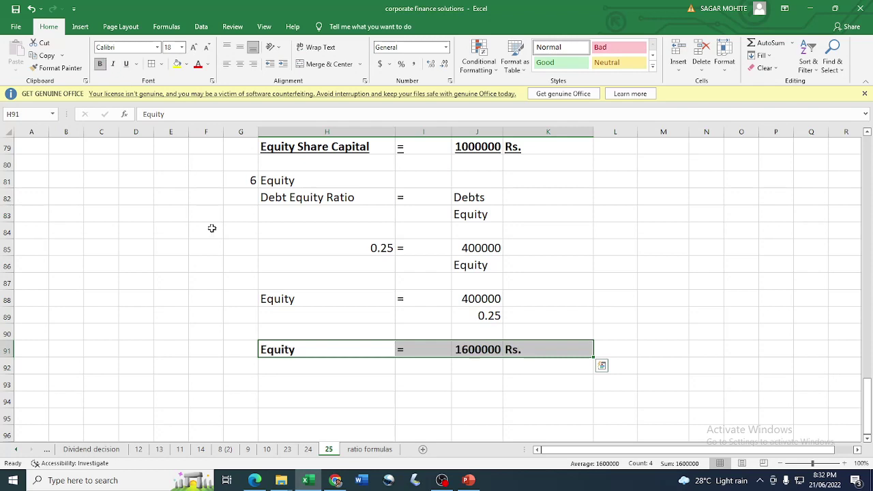
Step: Copy the Equity label and equals sign from H88:I88 into row 93 and select J93 for the right-hand side
{"action": "left_click", "coordinate": [277, 382]}
{"action": "left_click", "coordinate": [282, 285]}
{"action": "left_click_drag", "start_coordinate": [281, 299], "coordinate": [406, 296]}
{"action": "key", "text": "ctrl+c"}
{"action": "left_click", "coordinate": [318, 382]}
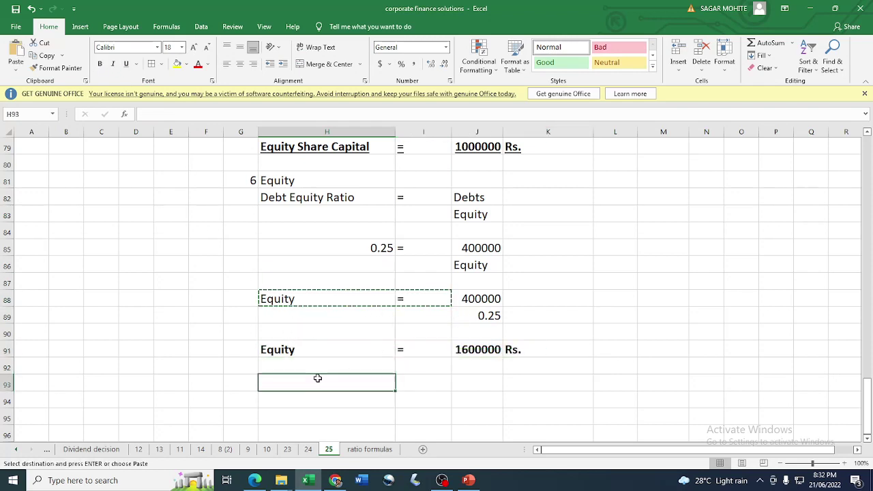
{"action": "key", "text": "Return"}
{"action": "left_click", "coordinate": [494, 379]}
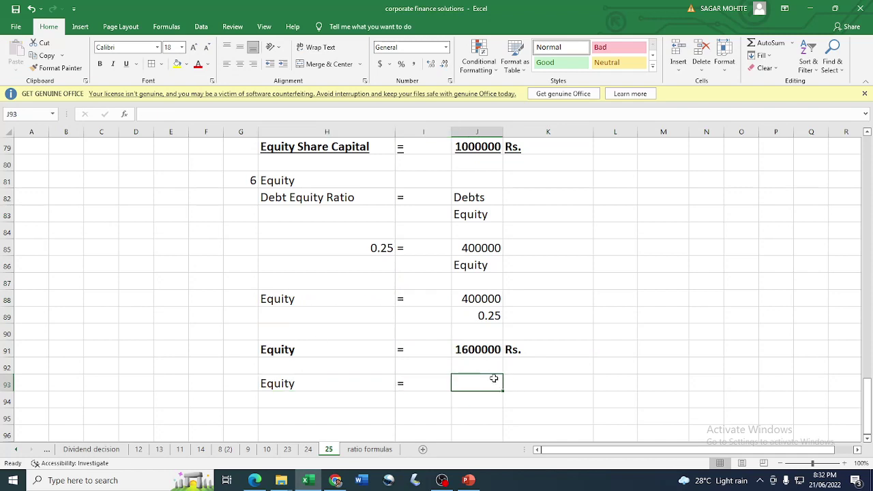
Step: Enter SC in J93 and R&S in K93 as the two components of Equity
{"action": "type", "text": "SC"}
{"action": "key", "text": "Tab"}
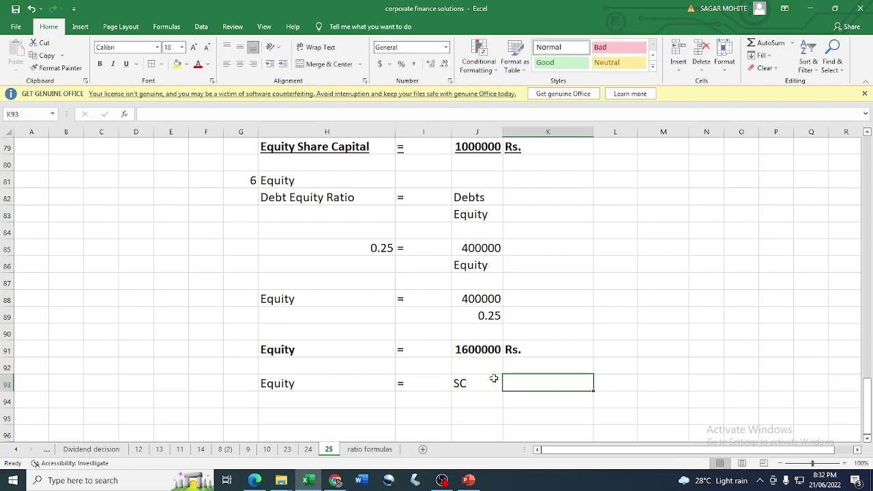
{"action": "type", "text": "Rs"}
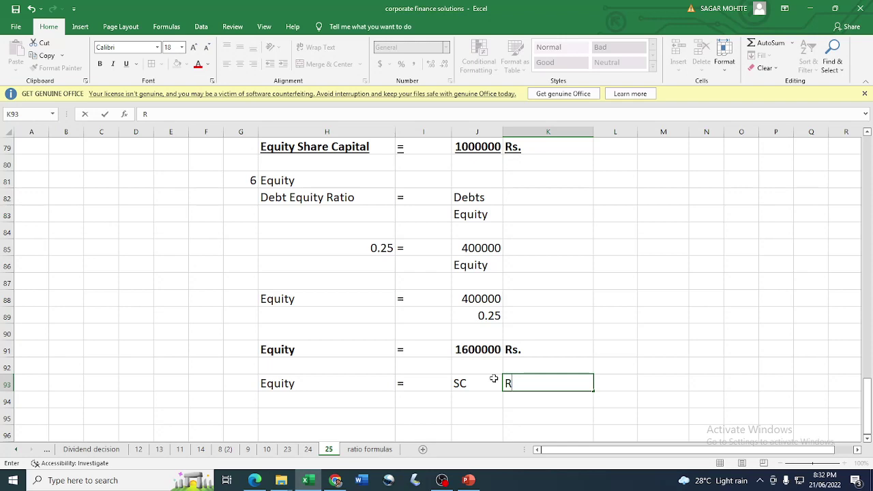
{"action": "key", "text": "Return"}
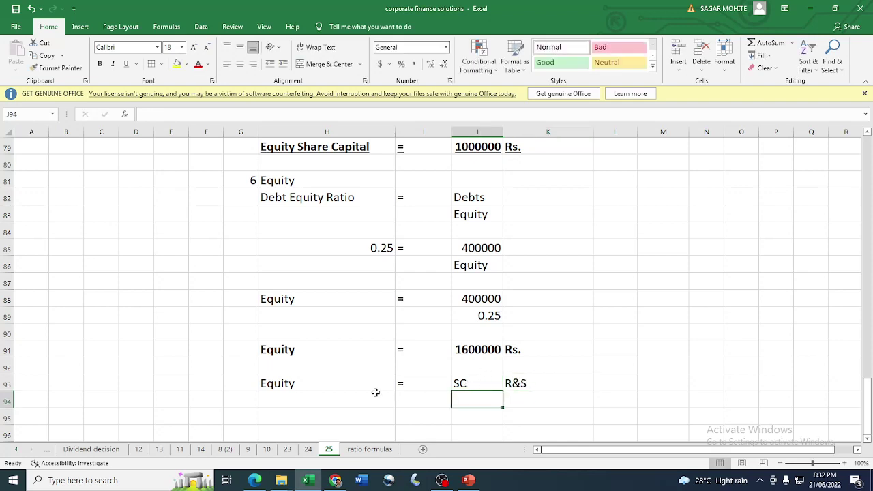
Step: Copy the Equity label from H93 to H95 and extend it to read "Equity = Share Capital + Reserve and Surplus"
{"action": "left_click", "coordinate": [289, 384]}
{"action": "left_click", "coordinate": [289, 412]}
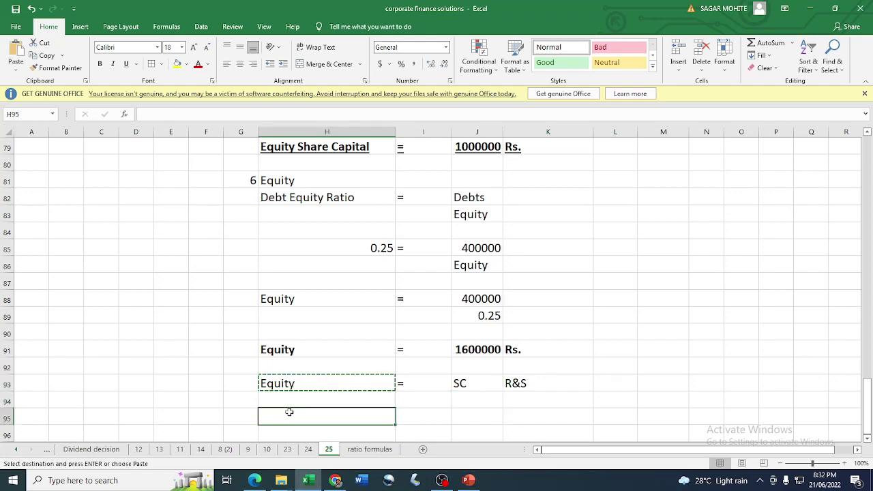
{"action": "key", "text": "Return"}
{"action": "left_click", "coordinate": [172, 114]}
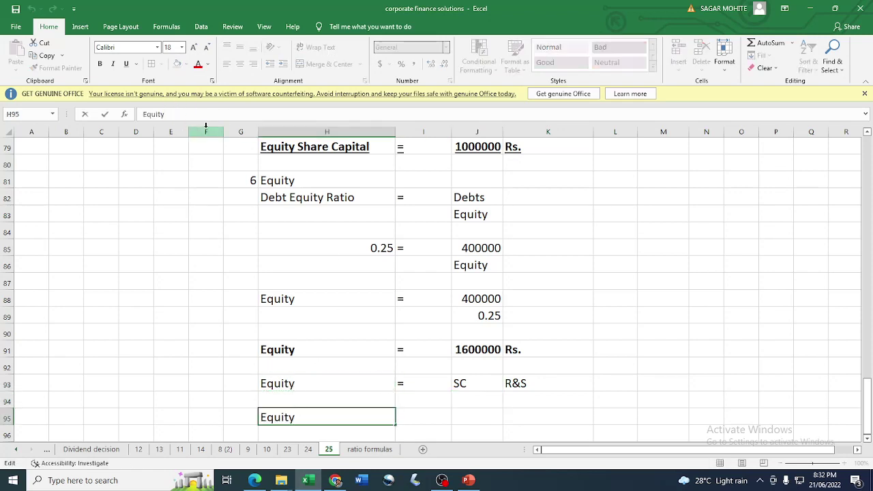
{"action": "type", "text": "= Sah"}
{"action": "key", "text": "BackSpace"}
{"action": "key", "text": "BackSpace"}
{"action": "key", "text": "BackSpace"}
{"action": "key", "text": "BackSpace"}
{"action": "type", "text": "hare  Cap"}
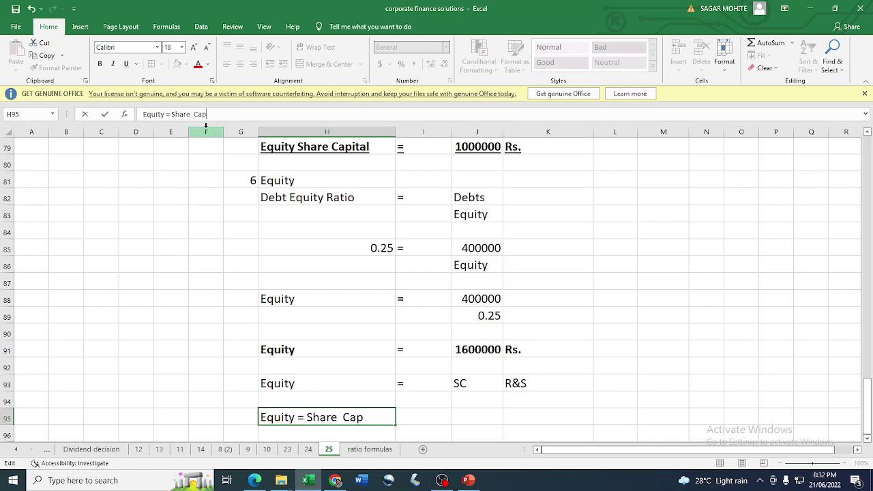
{"action": "type", "text": "ital + R"}
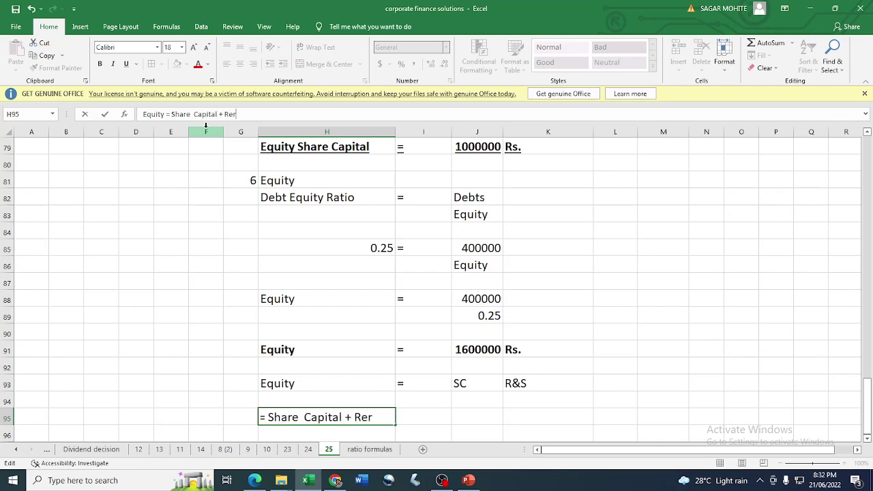
{"action": "type", "text": "eserve "}
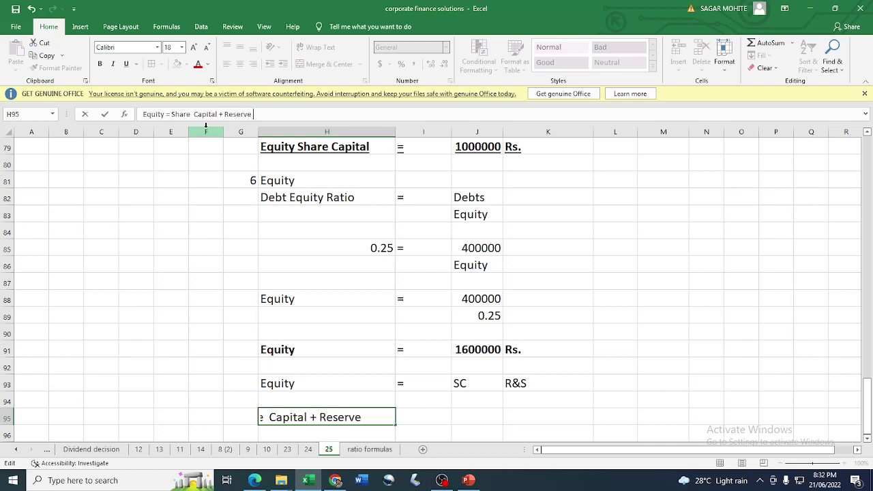
{"action": "type", "text": "and Surplus"}
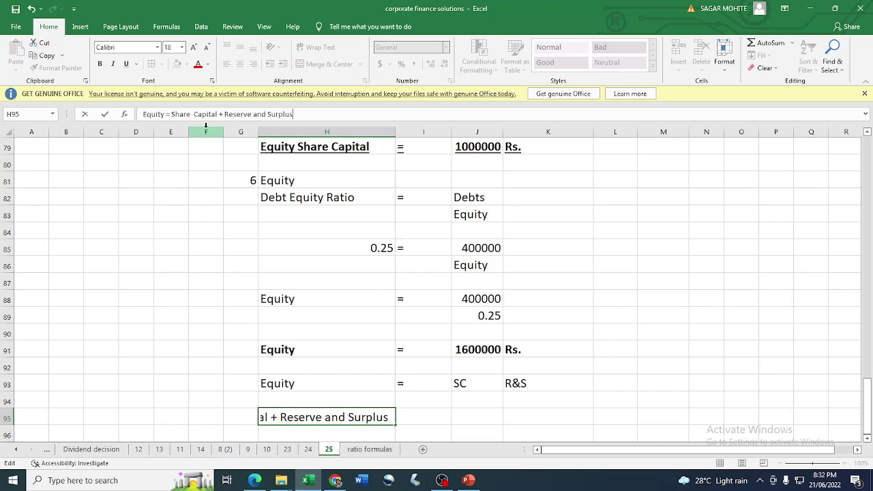
{"action": "key", "text": "Return"}
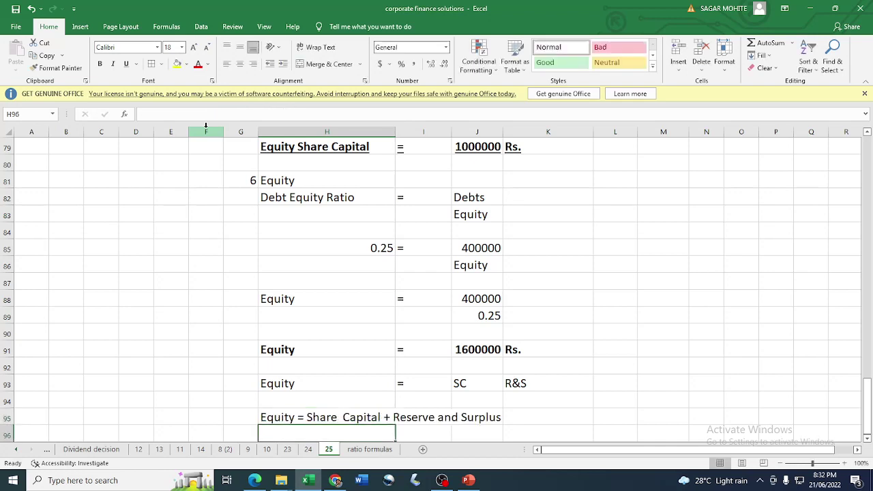
Step: Check the Share Capital figure in the Balance Sheet and return to the working below row 95
{"action": "scroll", "coordinate": [374, 304], "scroll_direction": "down", "scroll_amount": 3}
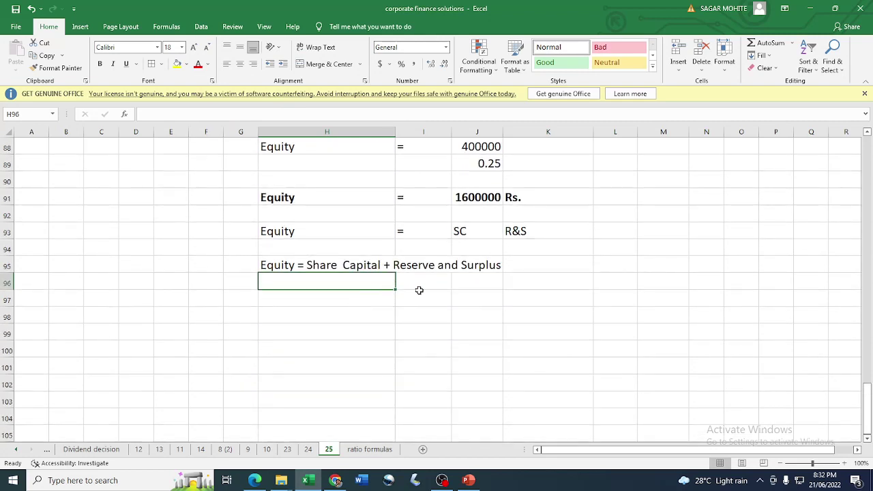
{"action": "left_click", "coordinate": [489, 299]}
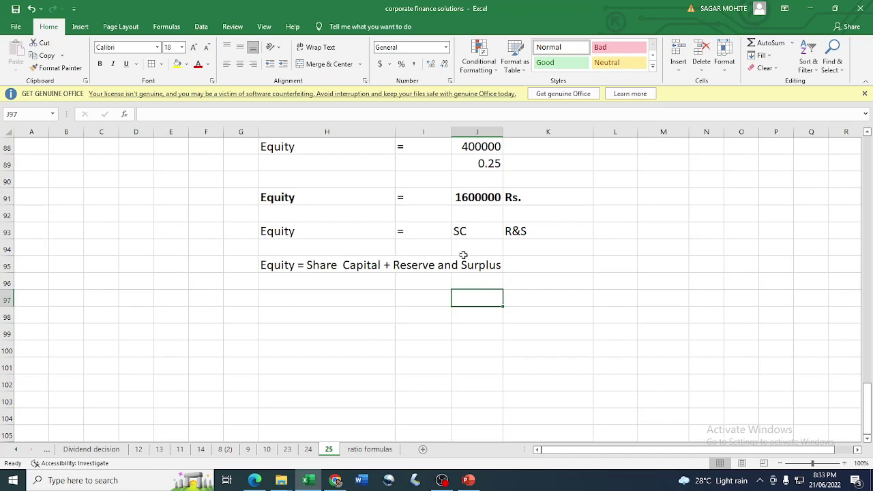
{"action": "key", "text": "alt+Tab"}
{"action": "key", "text": "alt+Tab"}
{"action": "scroll", "coordinate": [413, 303], "scroll_direction": "up", "scroll_amount": 20}
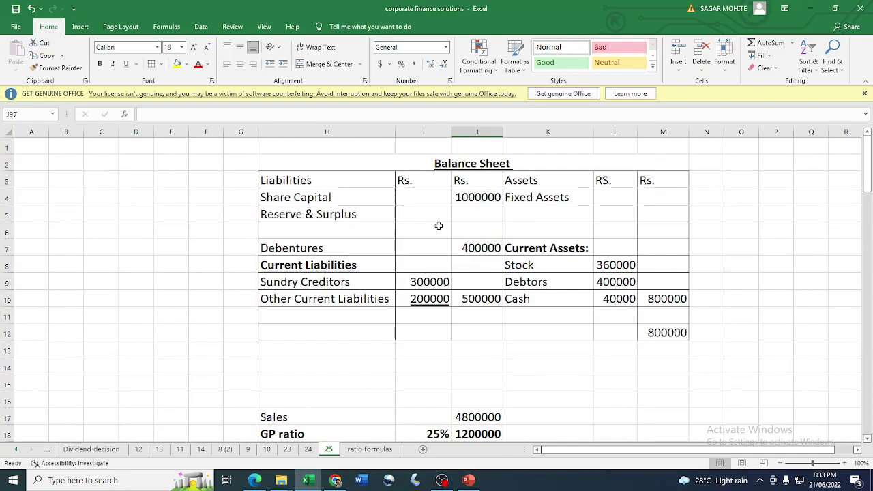
{"action": "scroll", "coordinate": [439, 226], "scroll_direction": "down", "scroll_amount": 20}
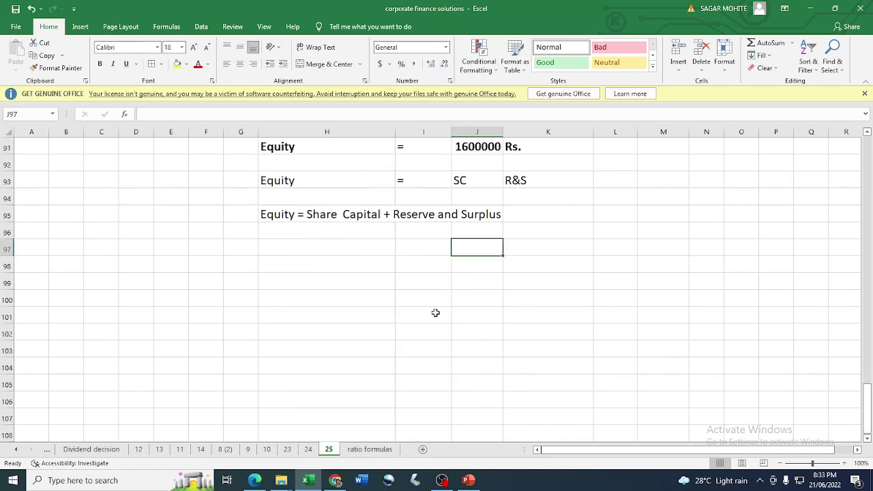
{"action": "scroll", "coordinate": [435, 312], "scroll_direction": "down", "scroll_amount": 1}
{"action": "scroll", "coordinate": [421, 298], "scroll_direction": "up", "scroll_amount": 1}
Step: Enter the Equity value 1600000 in H97 and an equals sign in I97
{"action": "left_click", "coordinate": [309, 250]}
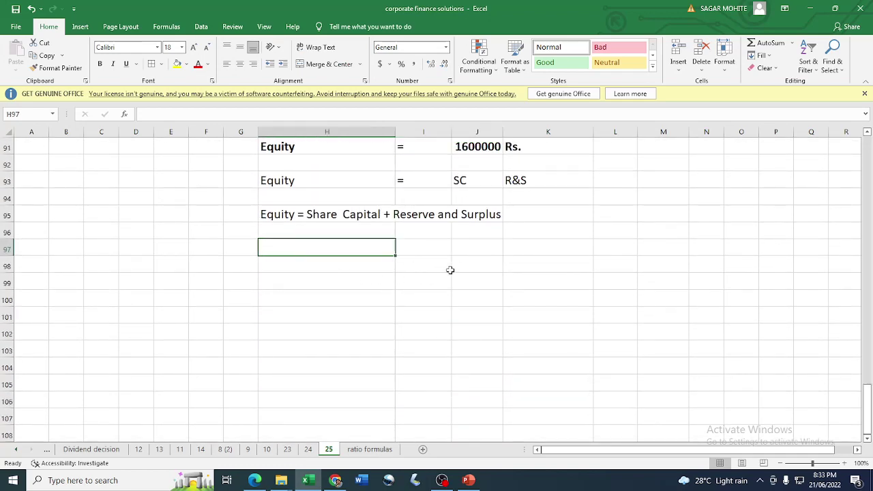
{"action": "type", "text": "1600000"}
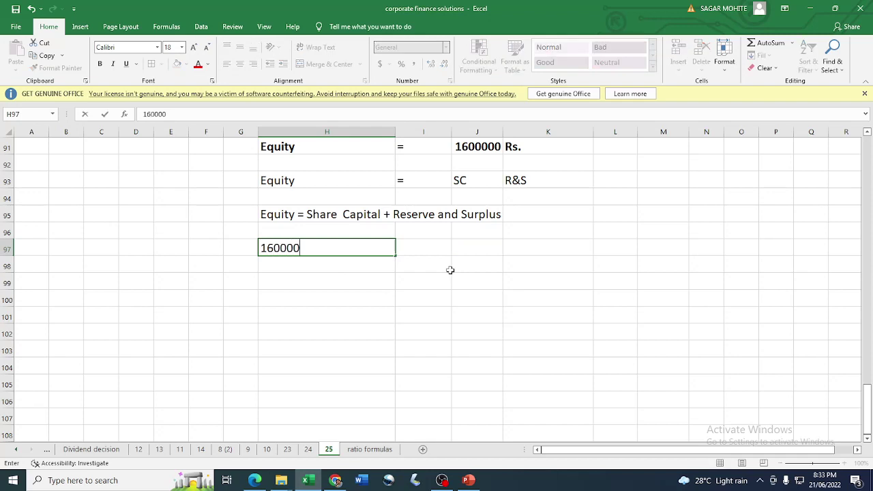
{"action": "key", "text": "Return"}
{"action": "left_click", "coordinate": [426, 252]}
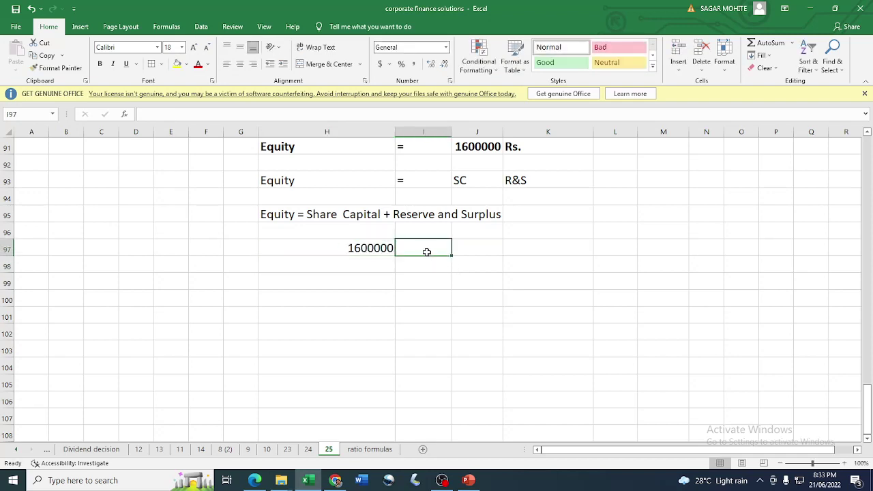
{"action": "type", "text": "="}
{"action": "key", "text": "Return"}
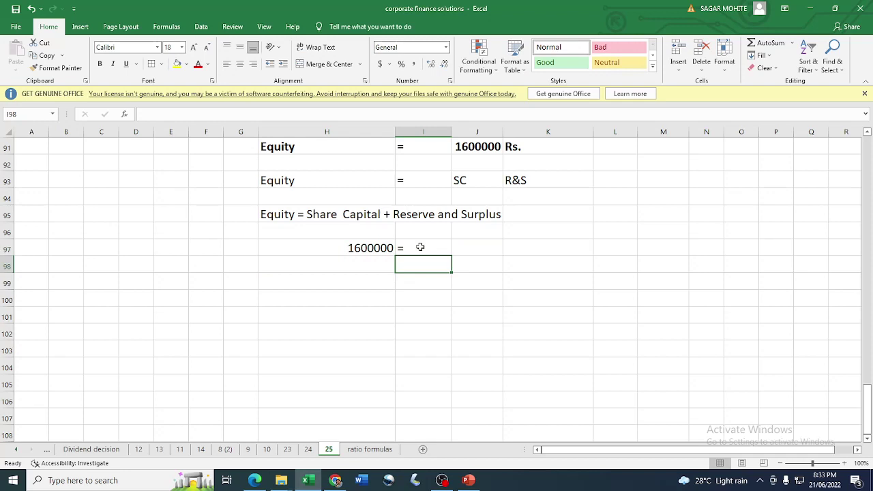
Step: Enter the share capital 1000000 in J97 and copy the R&S label from K93 into K97
{"action": "left_click", "coordinate": [478, 246]}
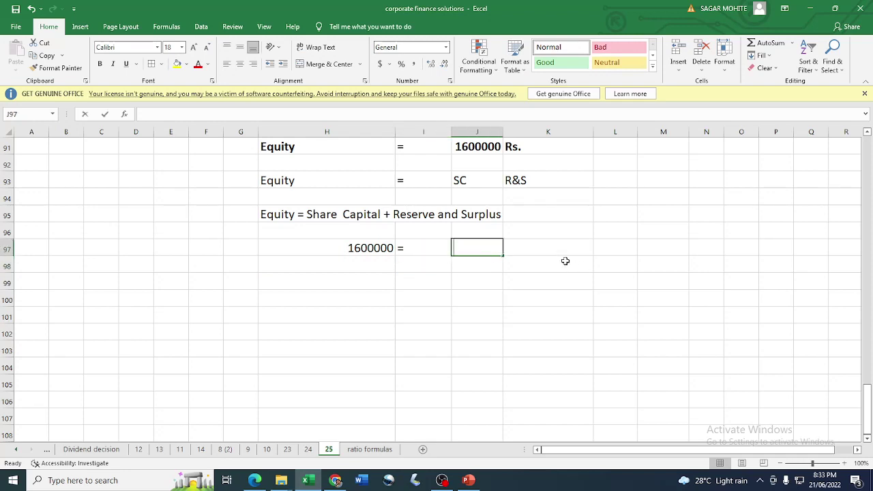
{"action": "type", "text": "1000000"}
{"action": "key", "text": "Return"}
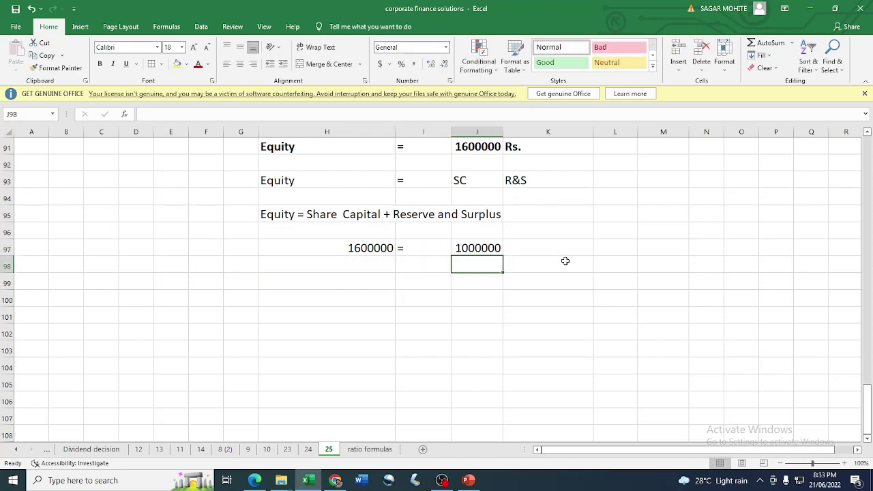
{"action": "left_click", "coordinate": [559, 250]}
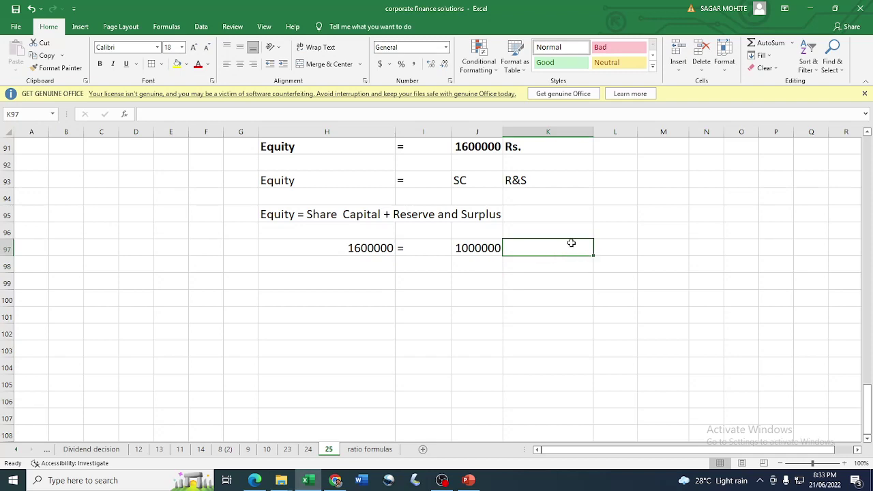
{"action": "left_click", "coordinate": [532, 183]}
{"action": "key", "text": "ctrl+c"}
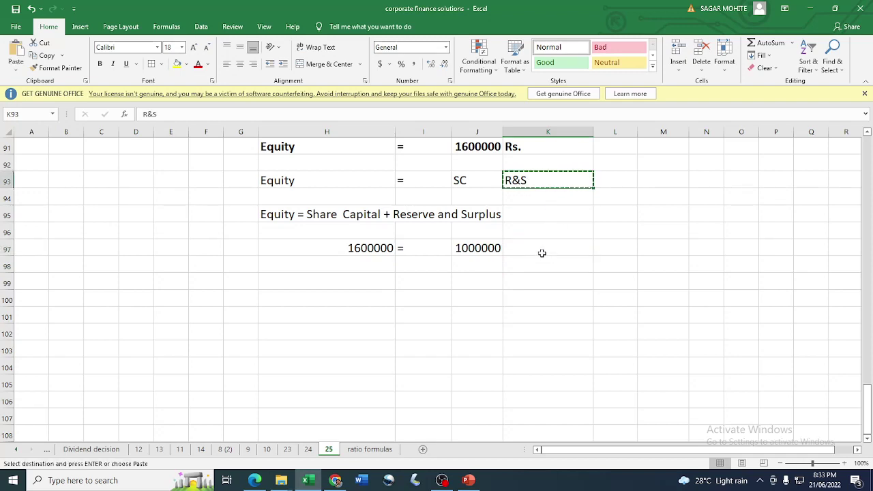
{"action": "left_click", "coordinate": [543, 251]}
{"action": "key", "text": "Return"}
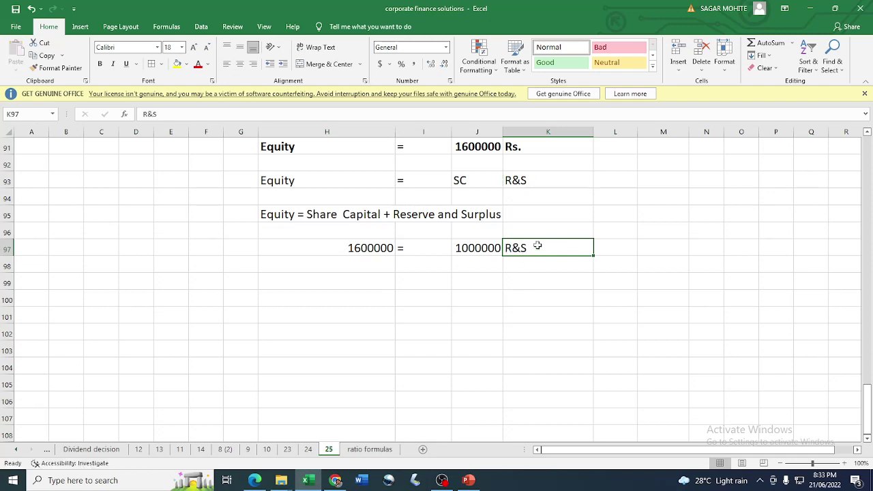
{"action": "left_click", "coordinate": [478, 250]}
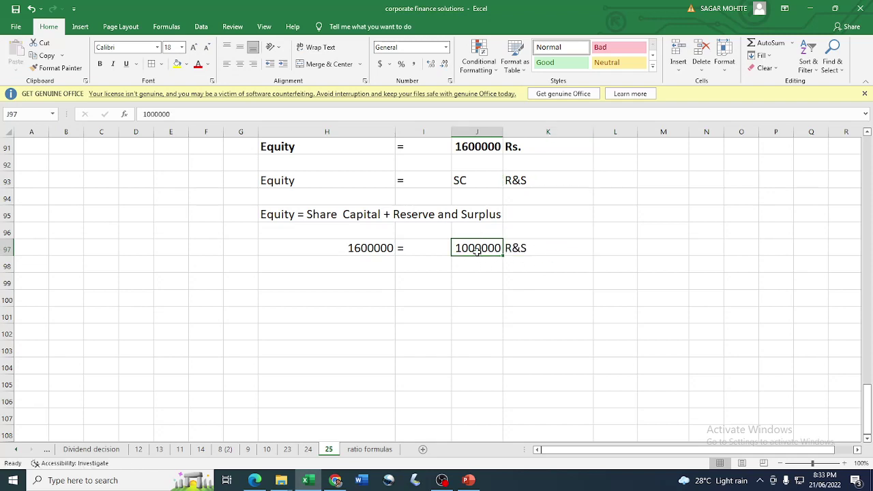
{"action": "left_click", "coordinate": [376, 257]}
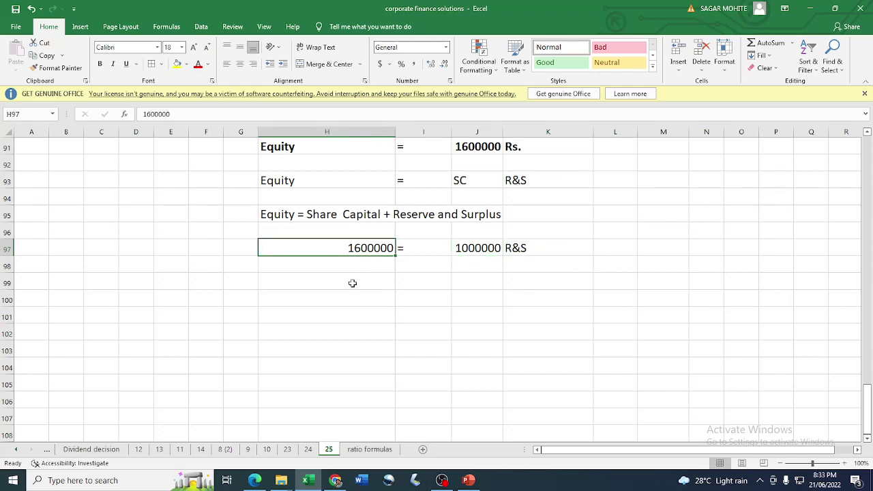
{"action": "left_click", "coordinate": [357, 282]}
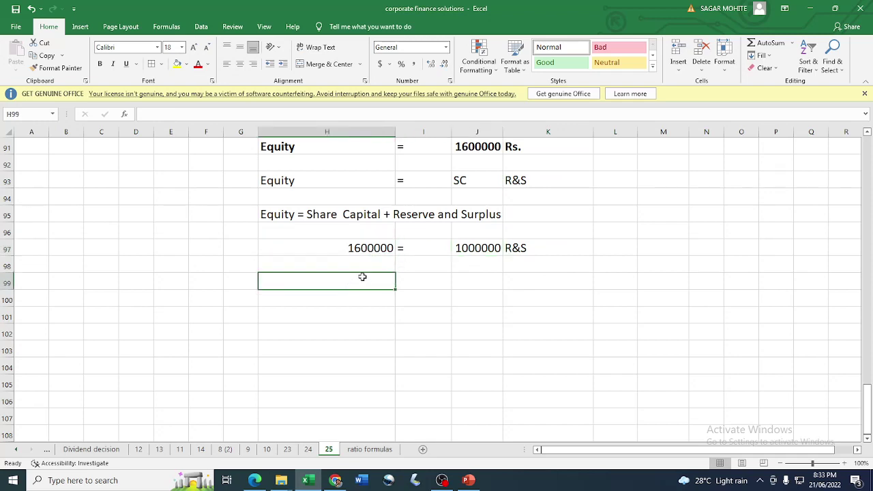
{"action": "type", "text": "+1600000"}
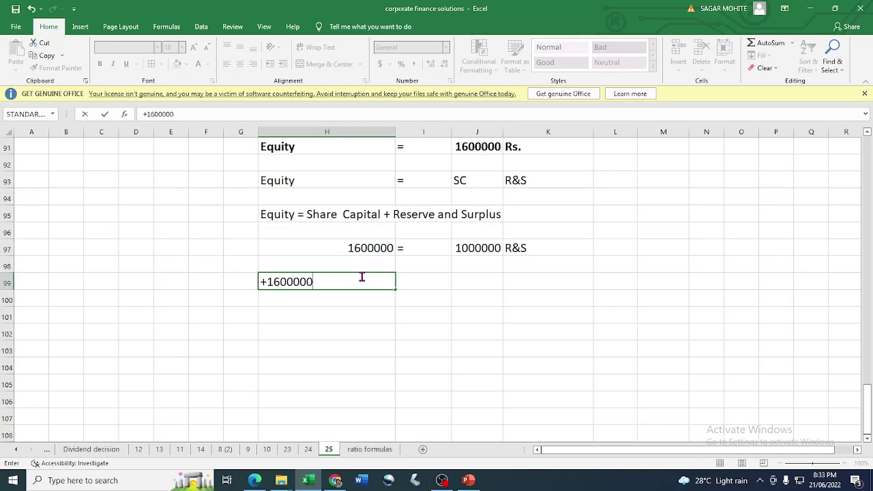
{"action": "type", "text": "-1000000"}
{"action": "key", "text": "Return"}
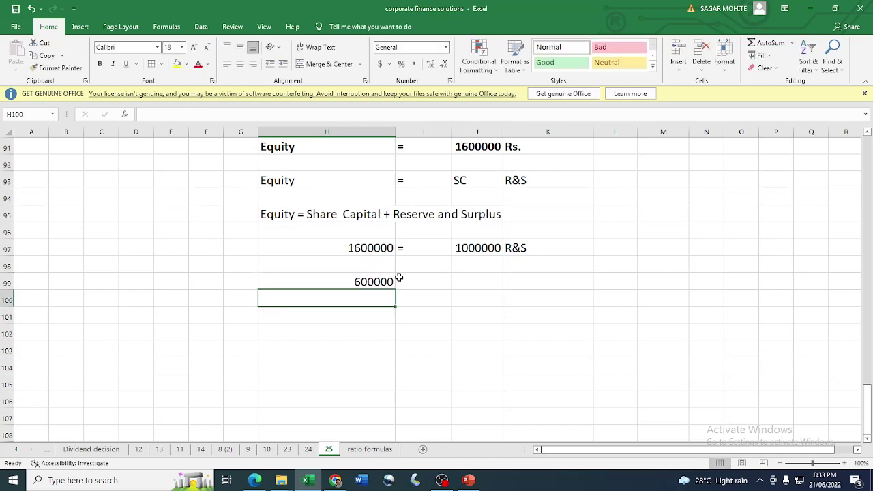
Step: Copy the equals sign from I97 into I99 and enter R&S in J99
{"action": "left_click", "coordinate": [418, 250]}
{"action": "key", "text": "ctrl+c"}
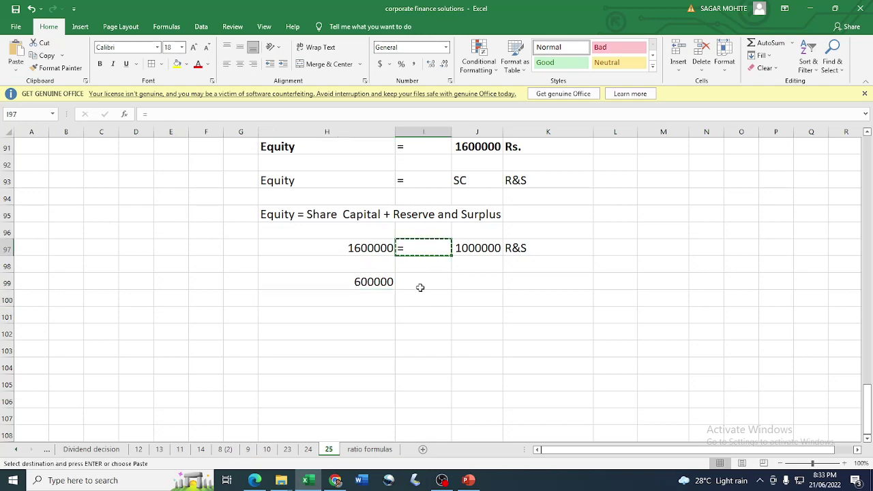
{"action": "left_click", "coordinate": [420, 287]}
{"action": "key", "text": "Return"}
{"action": "left_click", "coordinate": [466, 286]}
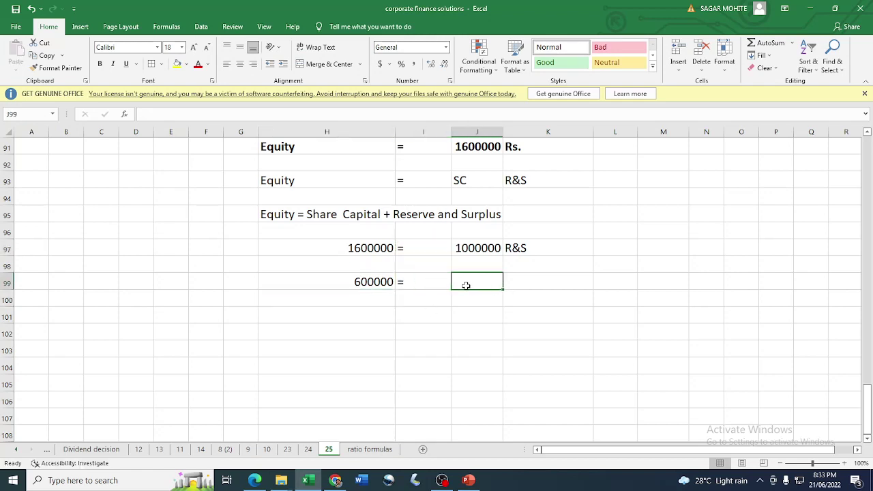
{"action": "type", "text": "R"}
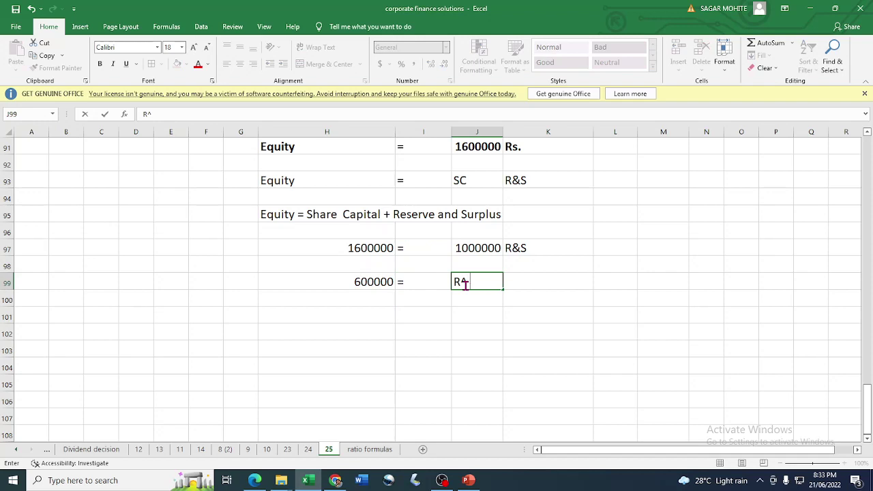
{"action": "type", "text": "&S"}
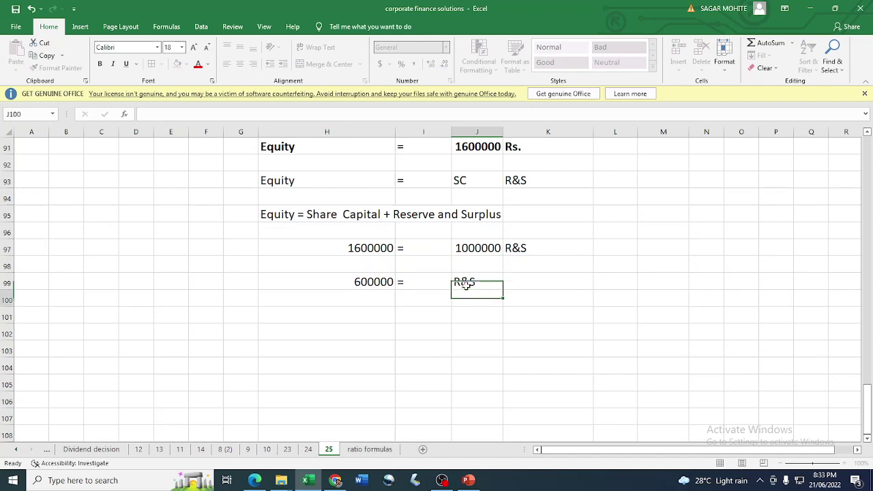
{"action": "key", "text": "Return"}
Step: Make the Reserve and Surplus result row H99:J99 bold and underlined
{"action": "left_click_drag", "start_coordinate": [373, 282], "coordinate": [457, 281]}
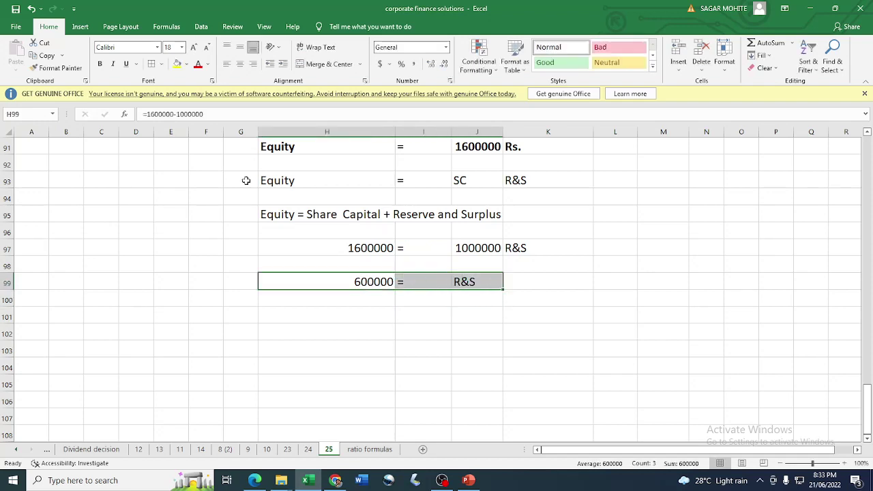
{"action": "left_click", "coordinate": [100, 64]}
{"action": "left_click", "coordinate": [126, 63]}
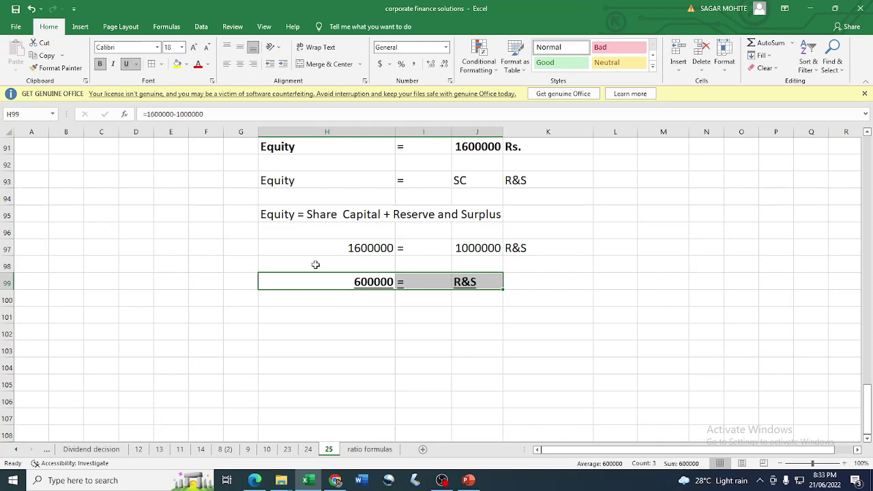
Step: Enter 600000 as the Reserve & Surplus amount in J5 of the Balance Sheet
{"action": "scroll", "coordinate": [390, 245], "scroll_direction": "up", "scroll_amount": 5}
{"action": "scroll", "coordinate": [391, 245], "scroll_direction": "up", "scroll_amount": 20}
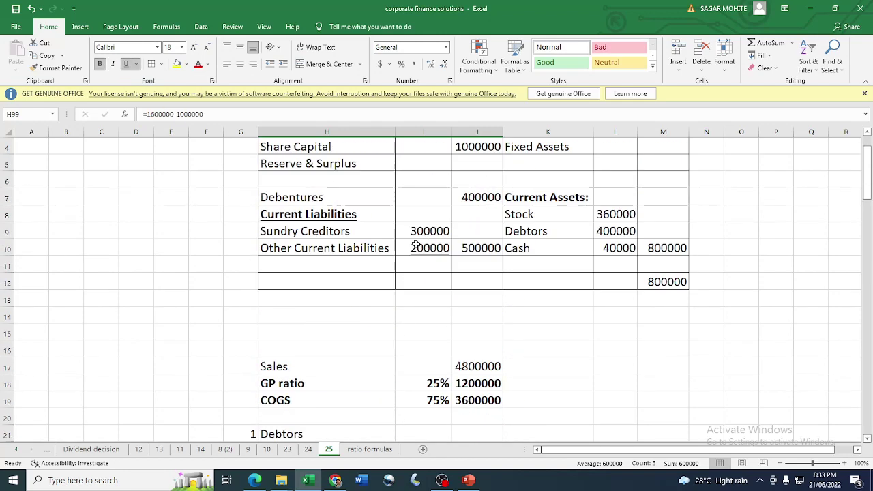
{"action": "left_click", "coordinate": [478, 215]}
{"action": "type", "text": "600000"}
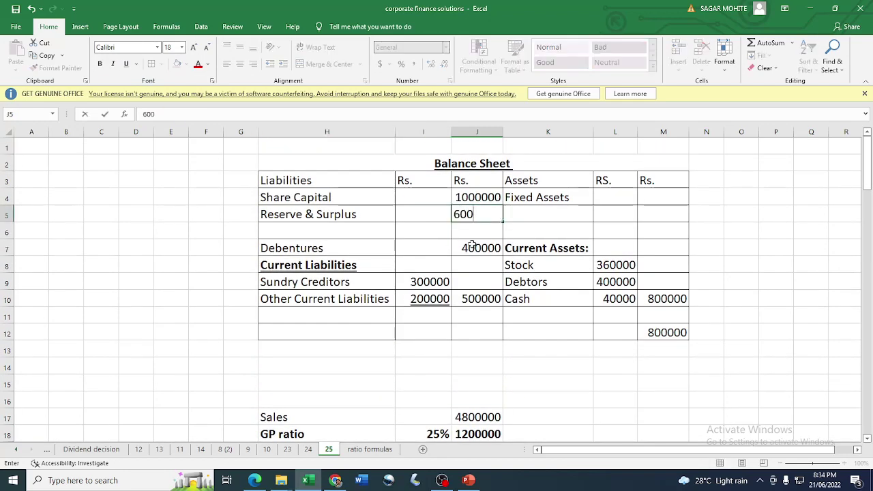
{"action": "key", "text": "Return"}
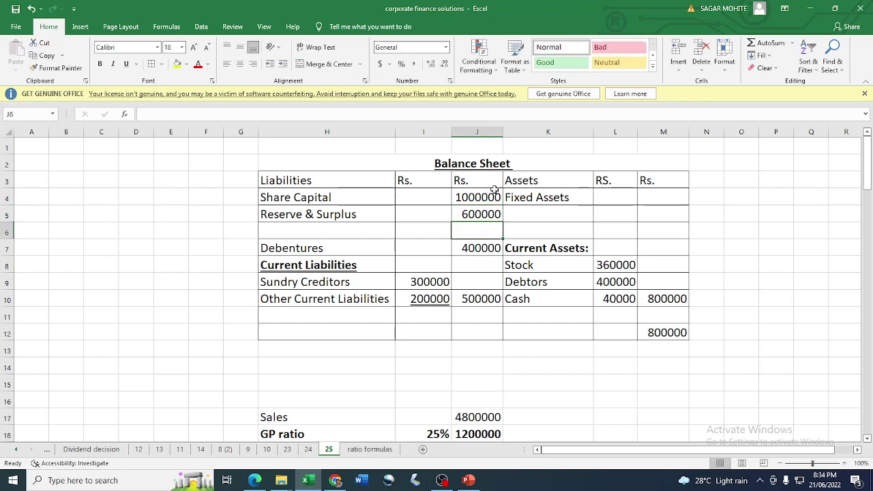
Step: Switch to the question PDF in the browser and check which balance sheet figures were missing on the liabilities and assets sides
{"action": "left_click", "coordinate": [649, 199]}
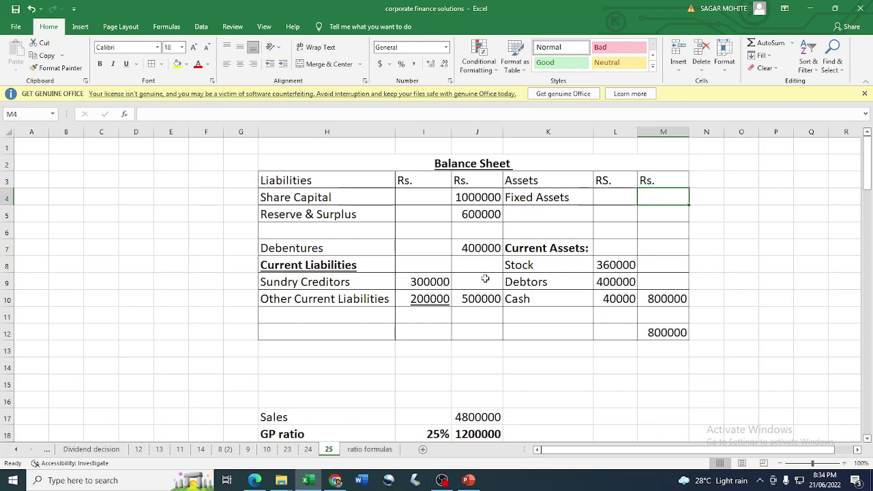
{"action": "key", "text": "alt+Tab"}
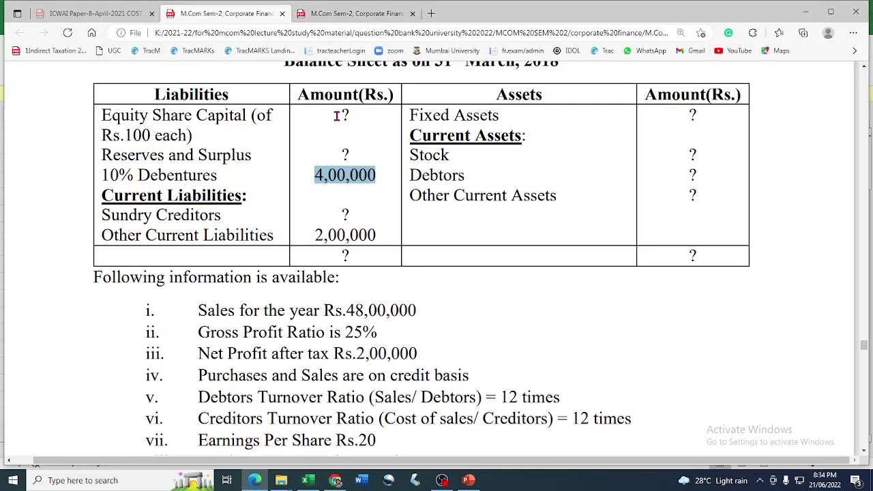
{"action": "left_click_drag", "start_coordinate": [339, 116], "coordinate": [345, 155]}
{"action": "left_click_drag", "start_coordinate": [343, 203], "coordinate": [346, 217]}
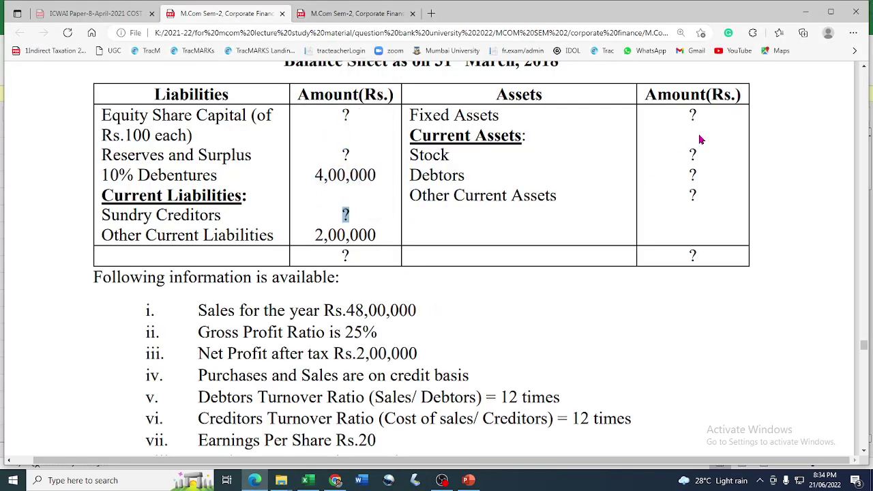
{"action": "left_click_drag", "start_coordinate": [690, 158], "coordinate": [702, 191]}
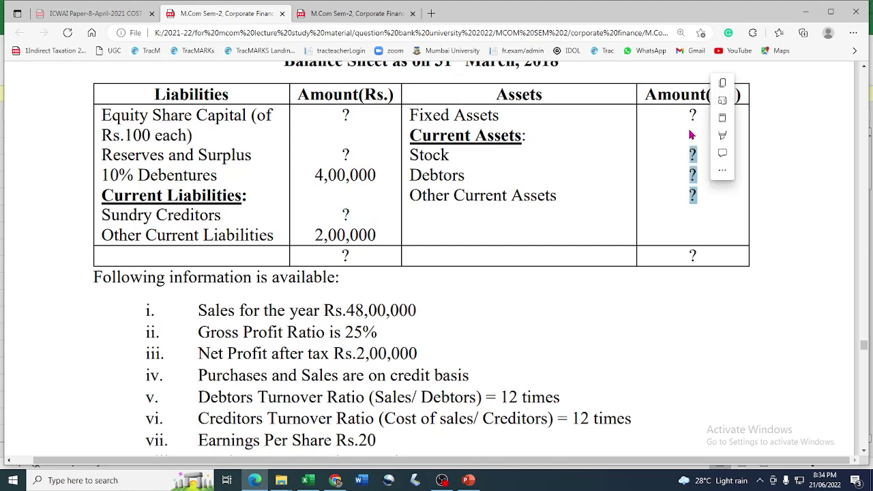
{"action": "left_click_drag", "start_coordinate": [693, 130], "coordinate": [691, 111]}
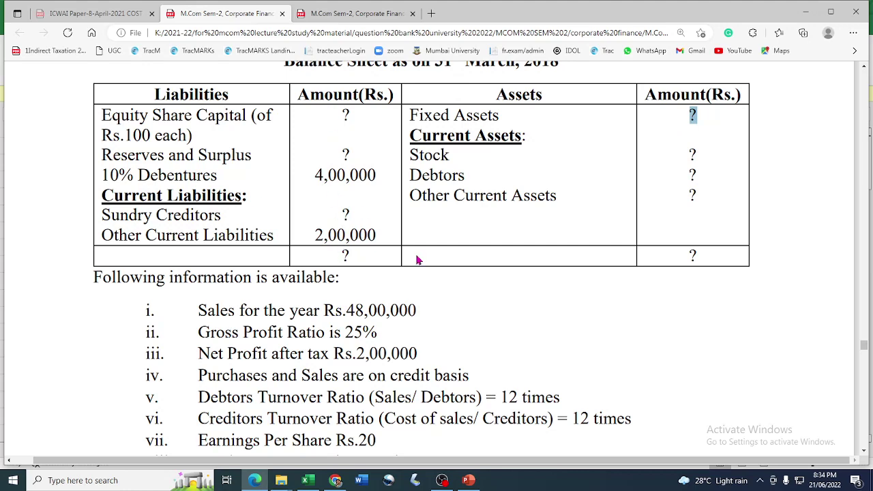
Step: Return to the Excel workbook and total the liabilities in J12 with a SUM of J4:J10
{"action": "key", "text": "alt+Tab"}
{"action": "left_click", "coordinate": [477, 333]}
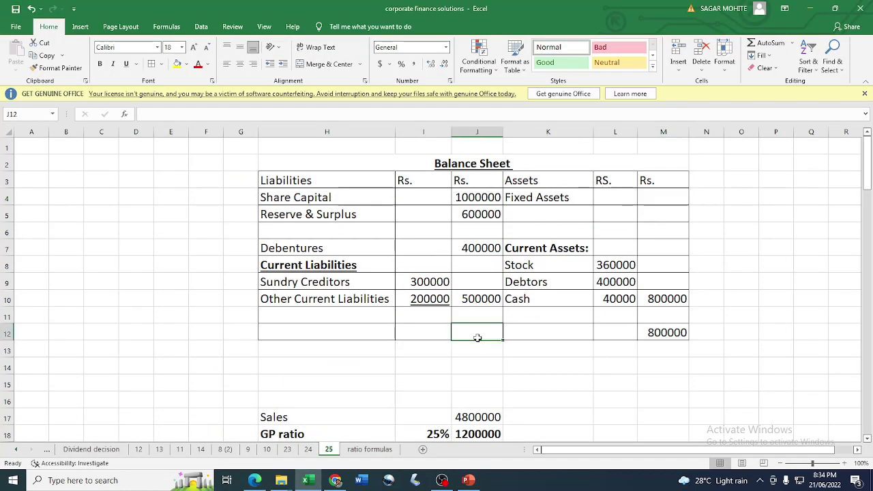
{"action": "type", "text": "+sum("}
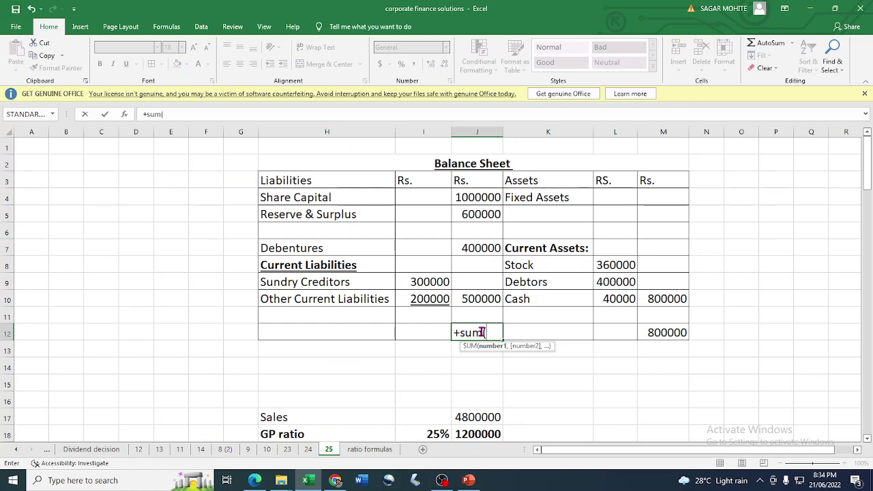
{"action": "left_click_drag", "start_coordinate": [491, 194], "coordinate": [489, 302]}
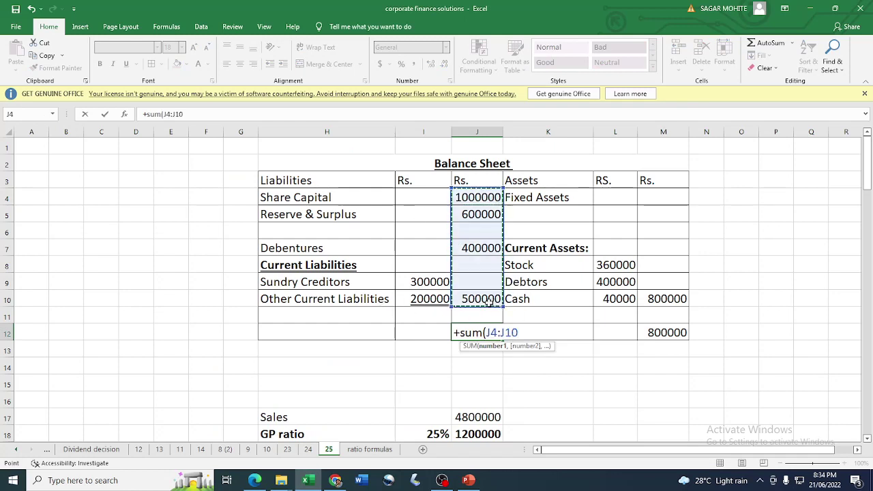
{"action": "key", "text": "Return"}
Step: Replace the formula in the assets total cell M12 with the value 2500000
{"action": "left_click", "coordinate": [672, 332]}
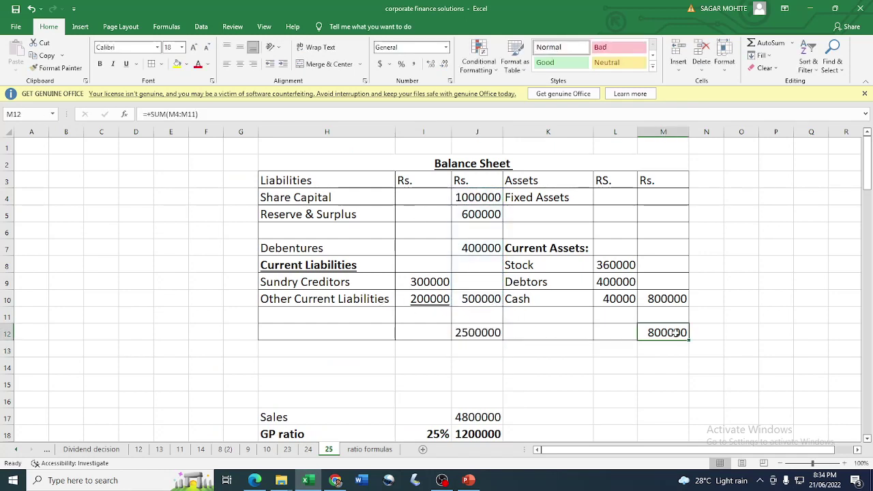
{"action": "type", "text": "250000"}
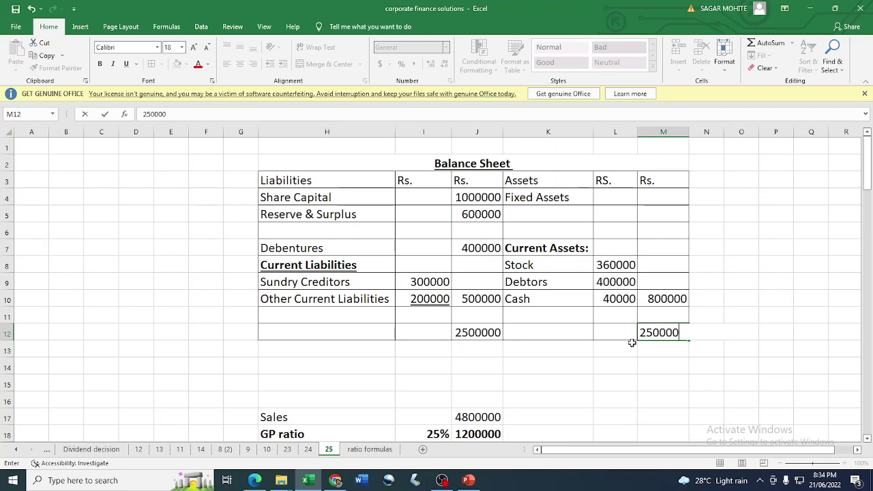
{"action": "type", "text": "0"}
{"action": "key", "text": "Return"}
Step: Calculate Fixed Assets in M4 as the balancing figure with the formula +M12-M10
{"action": "left_click", "coordinate": [667, 199]}
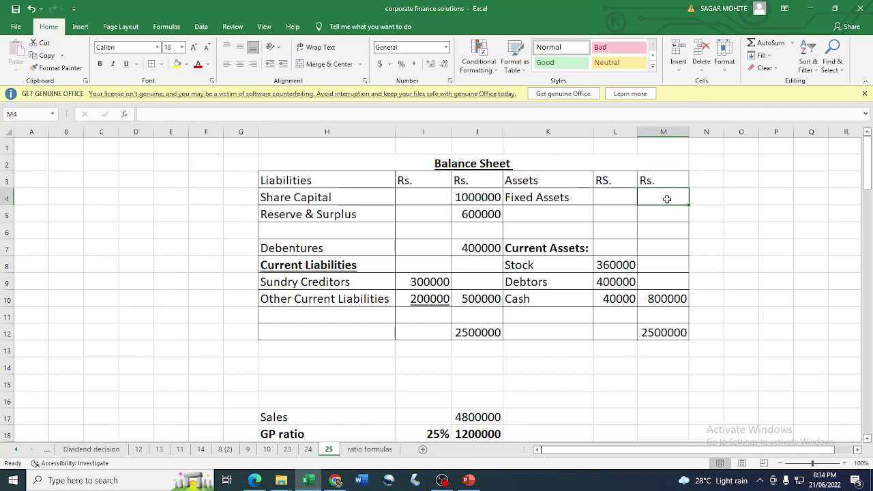
{"action": "type", "text": "+"}
{"action": "left_click", "coordinate": [661, 328]}
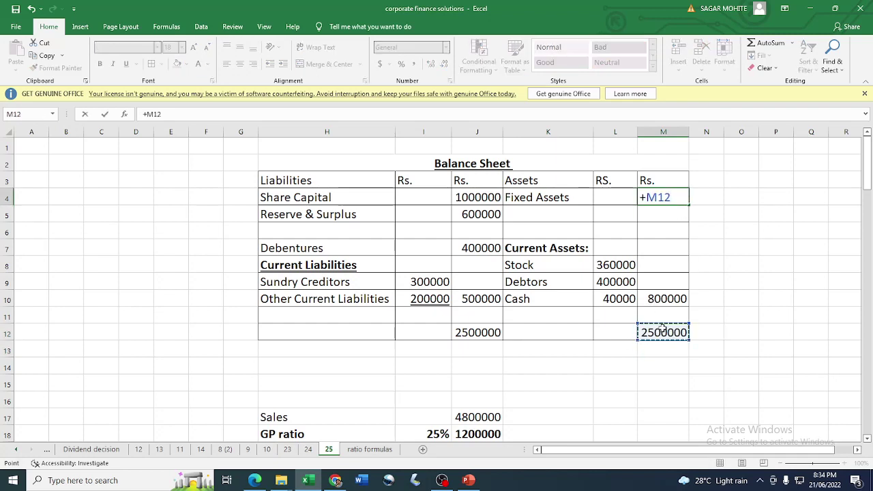
{"action": "type", "text": "-"}
{"action": "left_click", "coordinate": [668, 301]}
{"action": "key", "text": "Return"}
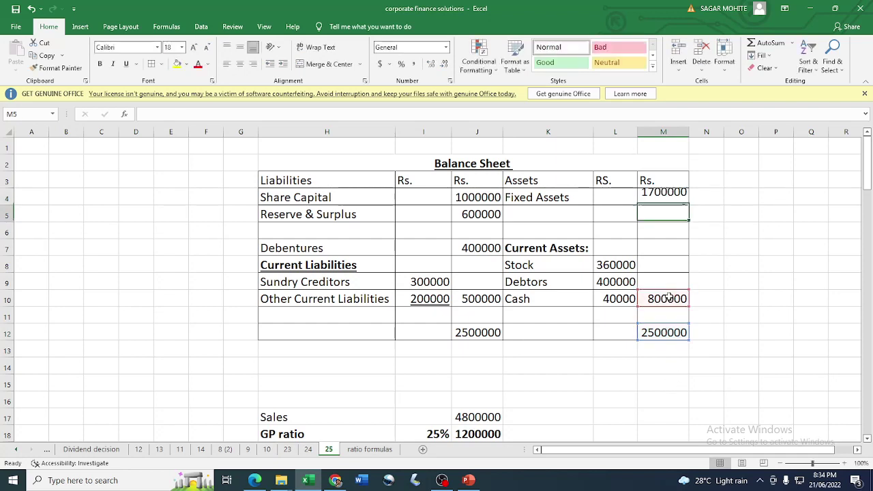
{"action": "left_click", "coordinate": [551, 199]}
{"action": "left_click", "coordinate": [656, 198]}
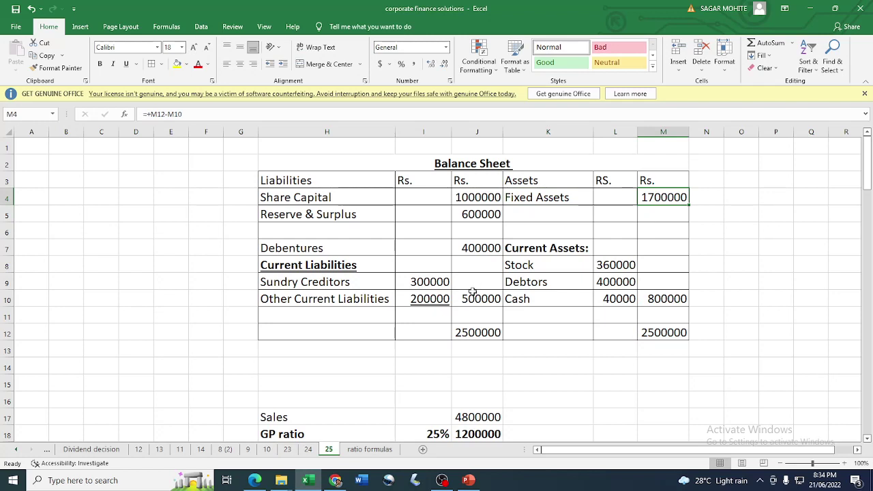
Step: Enter the note (Bal amt.) in K5 below the Fixed Assets label
{"action": "left_click", "coordinate": [527, 213]}
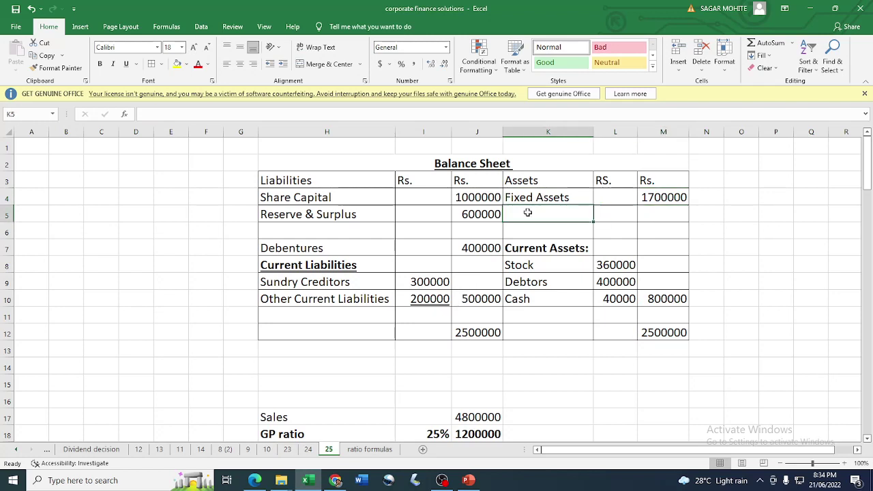
{"action": "type", "text": "("}
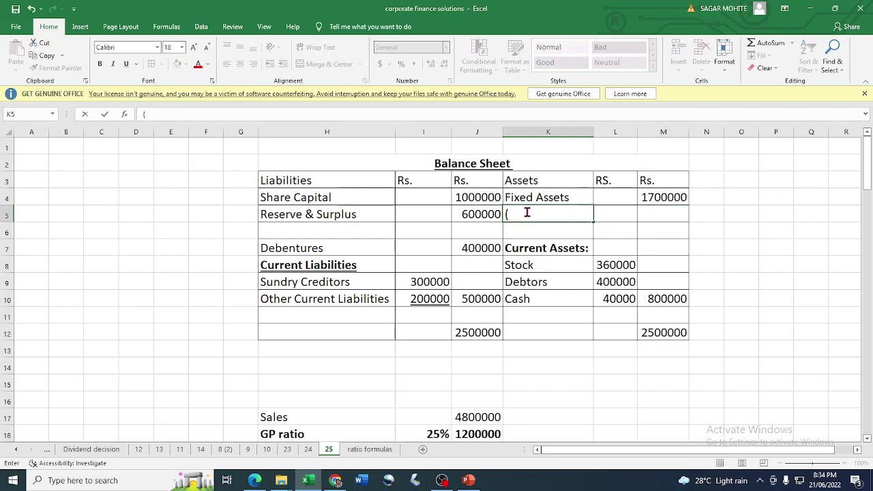
{"action": "type", "text": "Bal amt."}
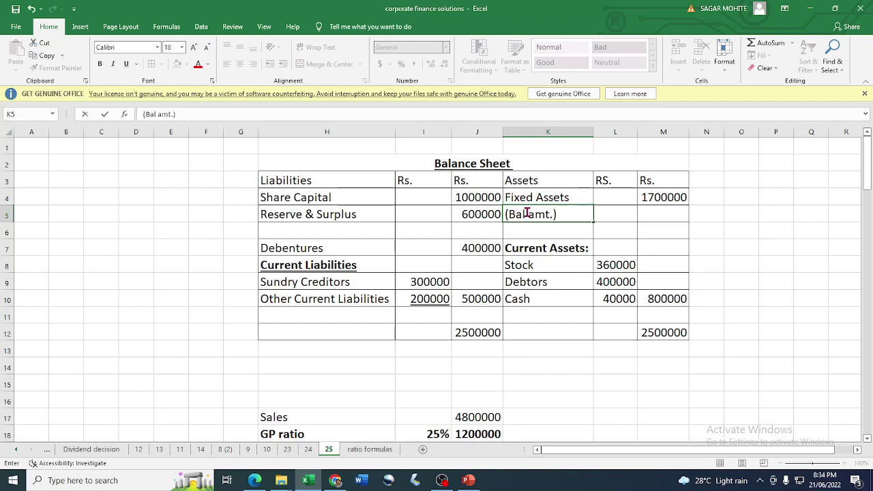
{"action": "key", "text": "Return"}
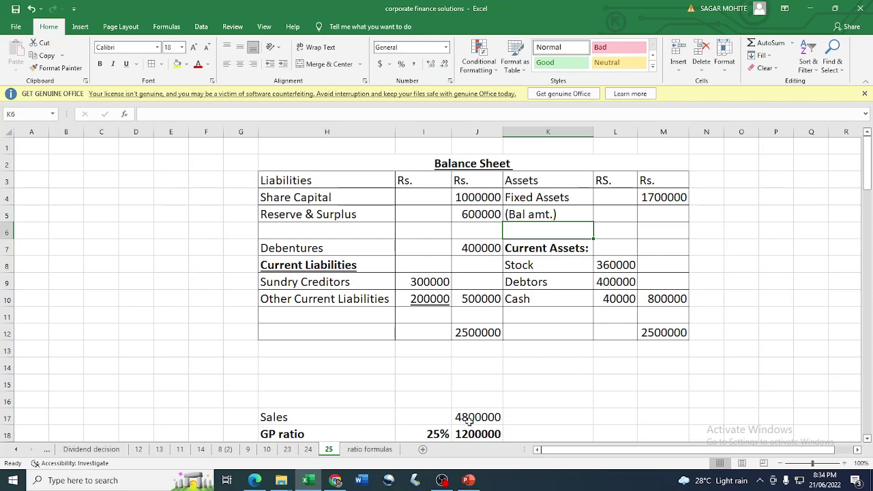
Step: Switch to the corporate finance presentation in PowerPoint and view its title slide for Problem Number 25
{"action": "left_click", "coordinate": [468, 481]}
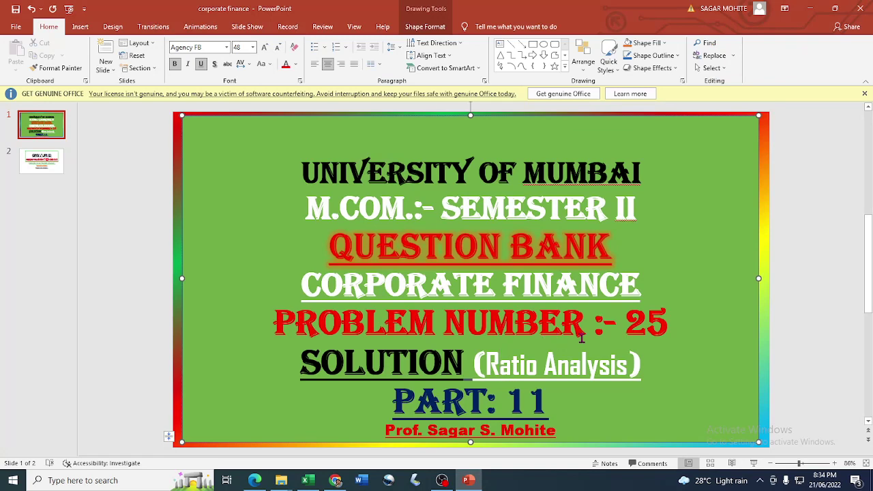
{"action": "left_click", "coordinate": [587, 330]}
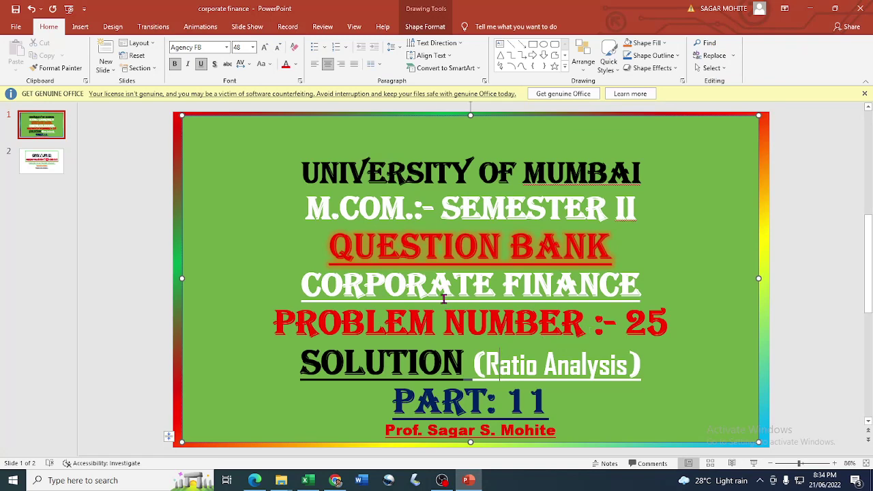